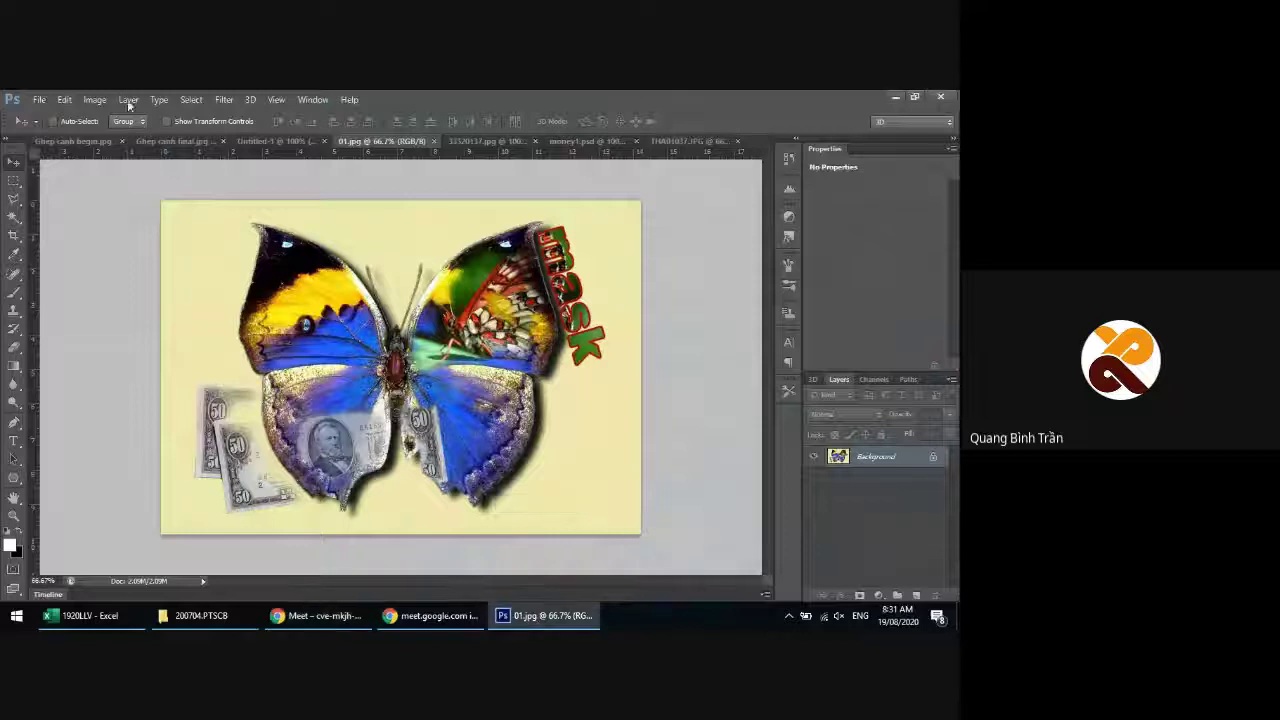
Create a blank document from the 01.jpg preset, 14.222 × 9.889 inches
click(39, 99)
click(53, 121)
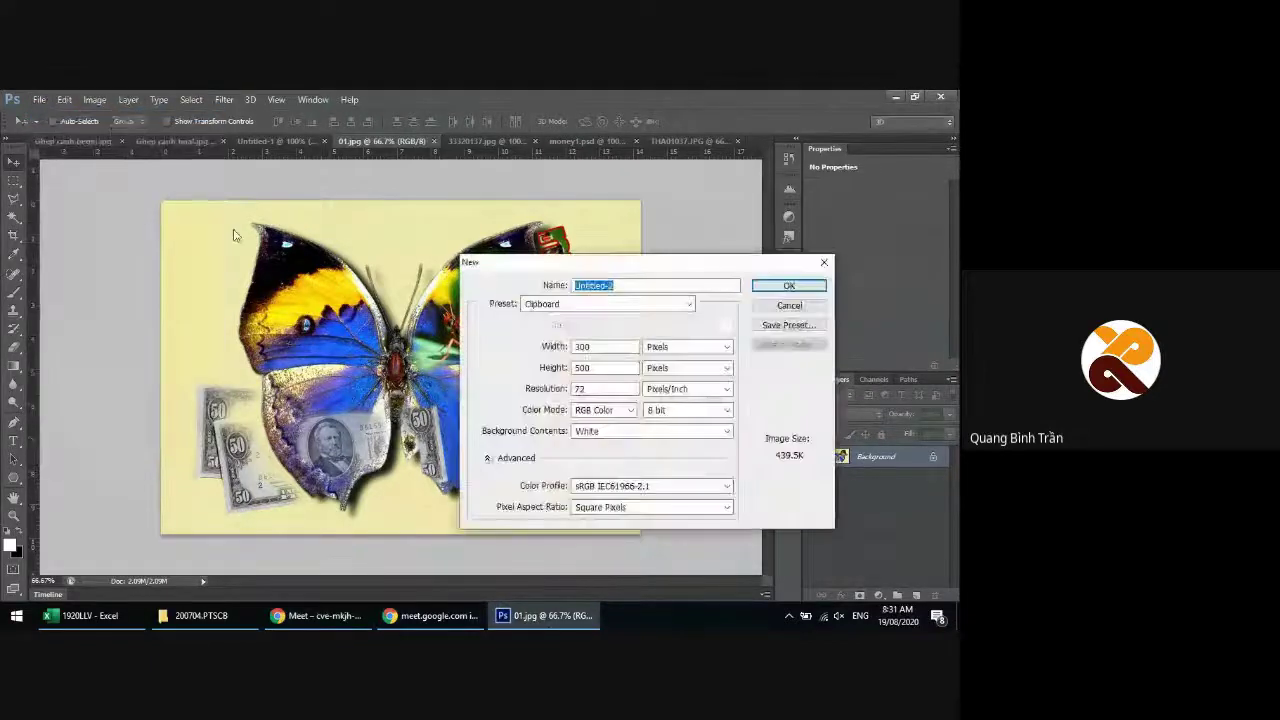
click(688, 304)
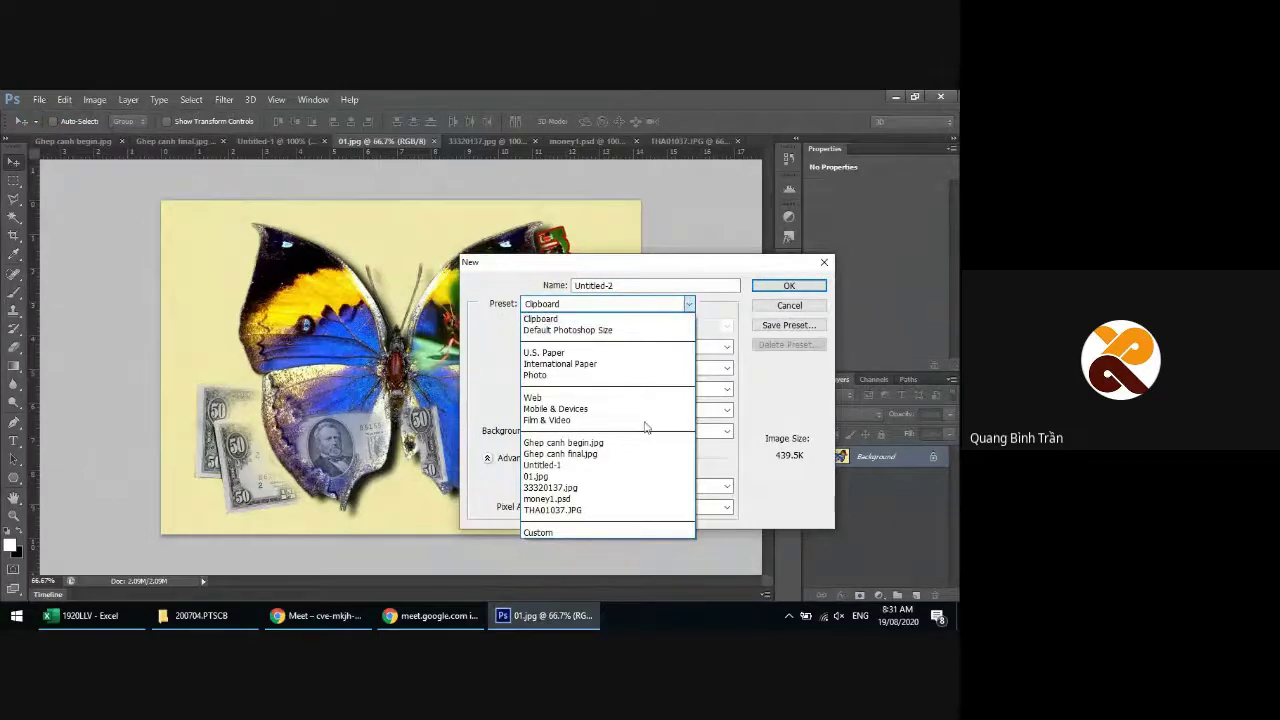
click(580, 476)
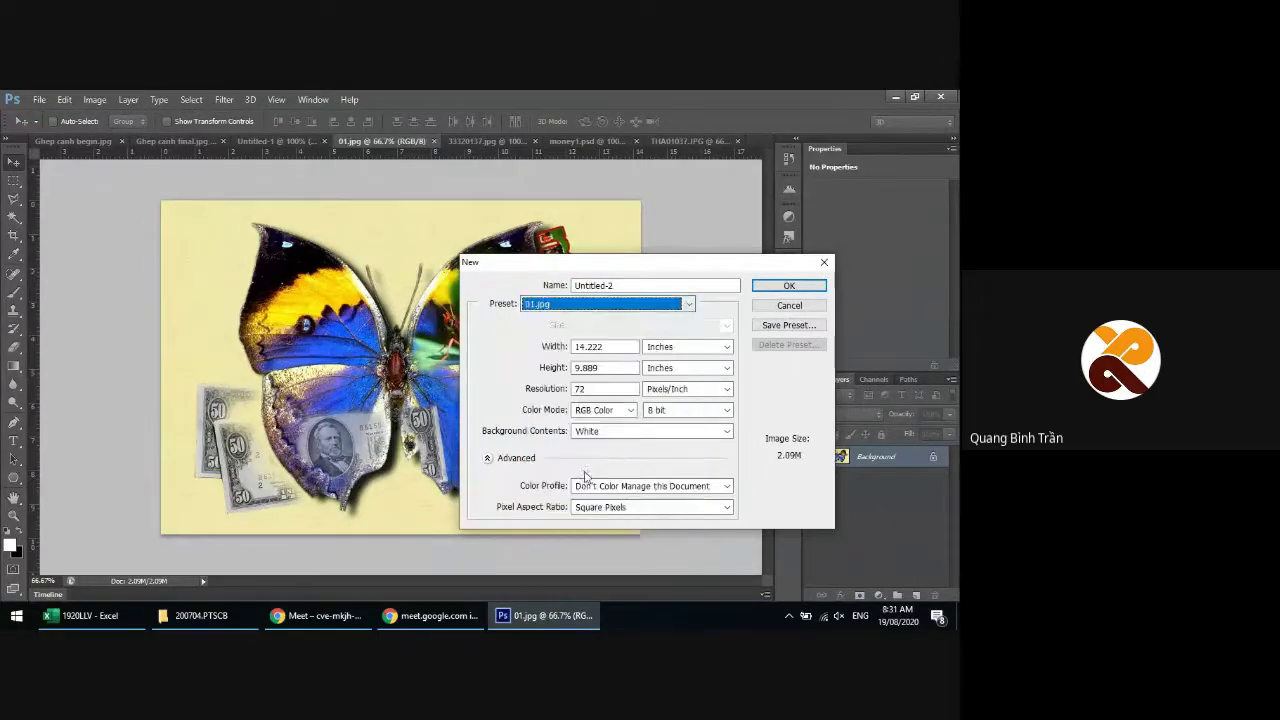
click(788, 286)
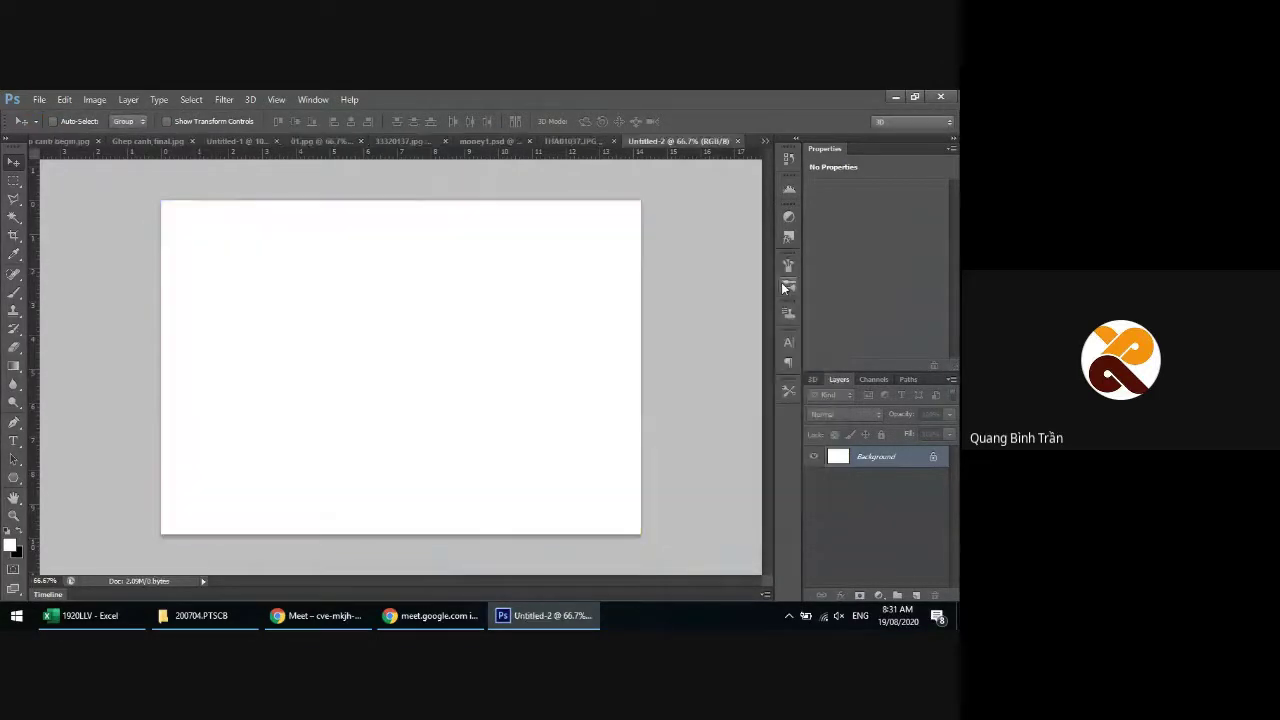
Select all of the THA01037.JPG butterfly photo and paste it into Untitled-2 as Layer 1
click(490, 141)
click(640, 141)
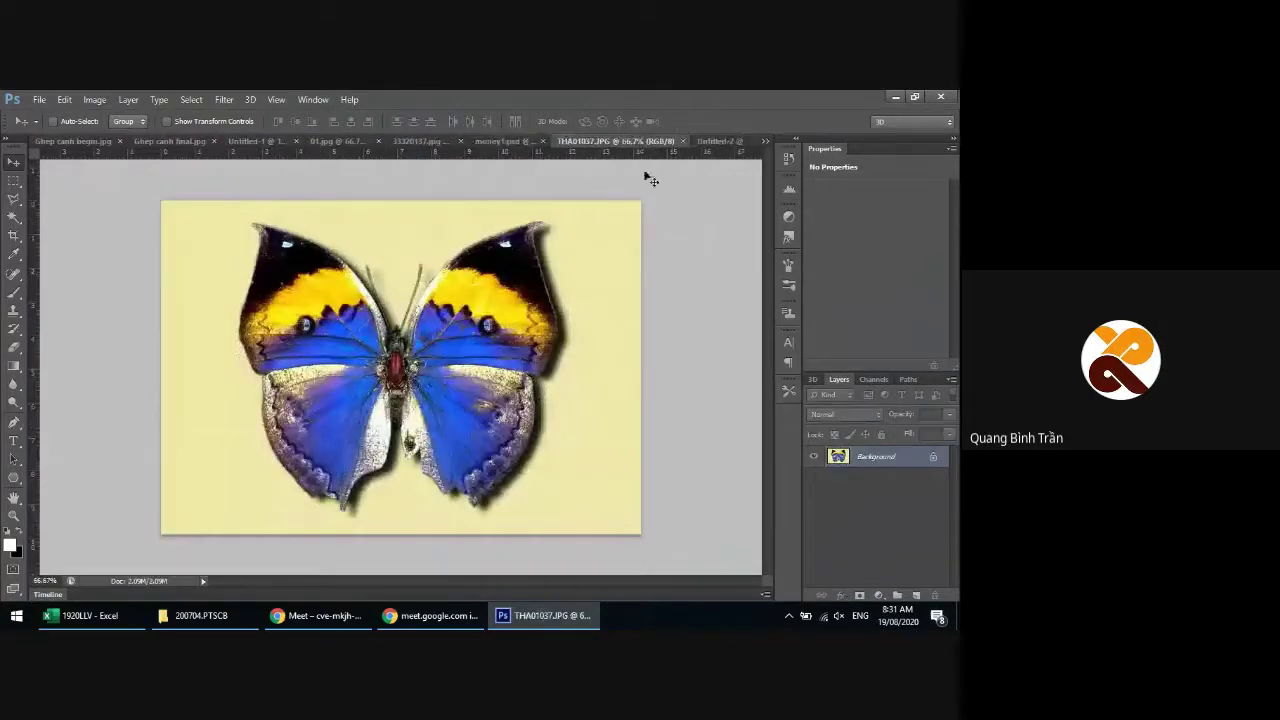
key(ctrl+a)
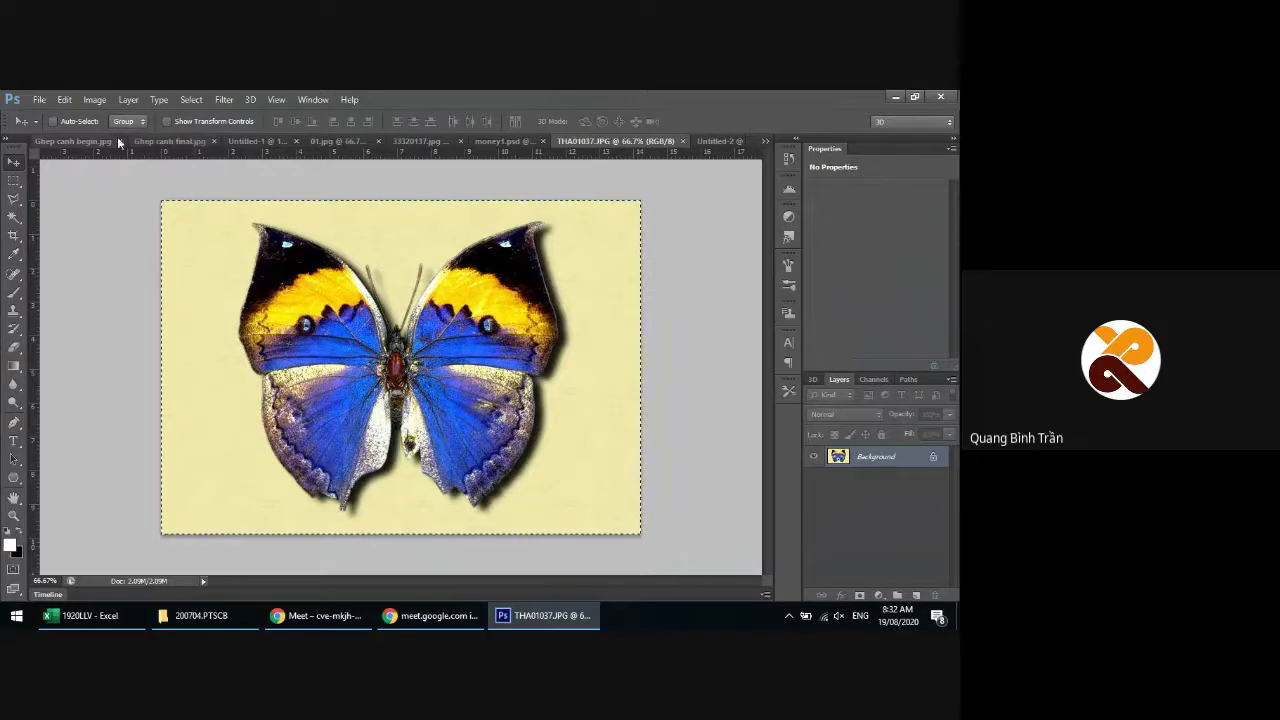
click(720, 141)
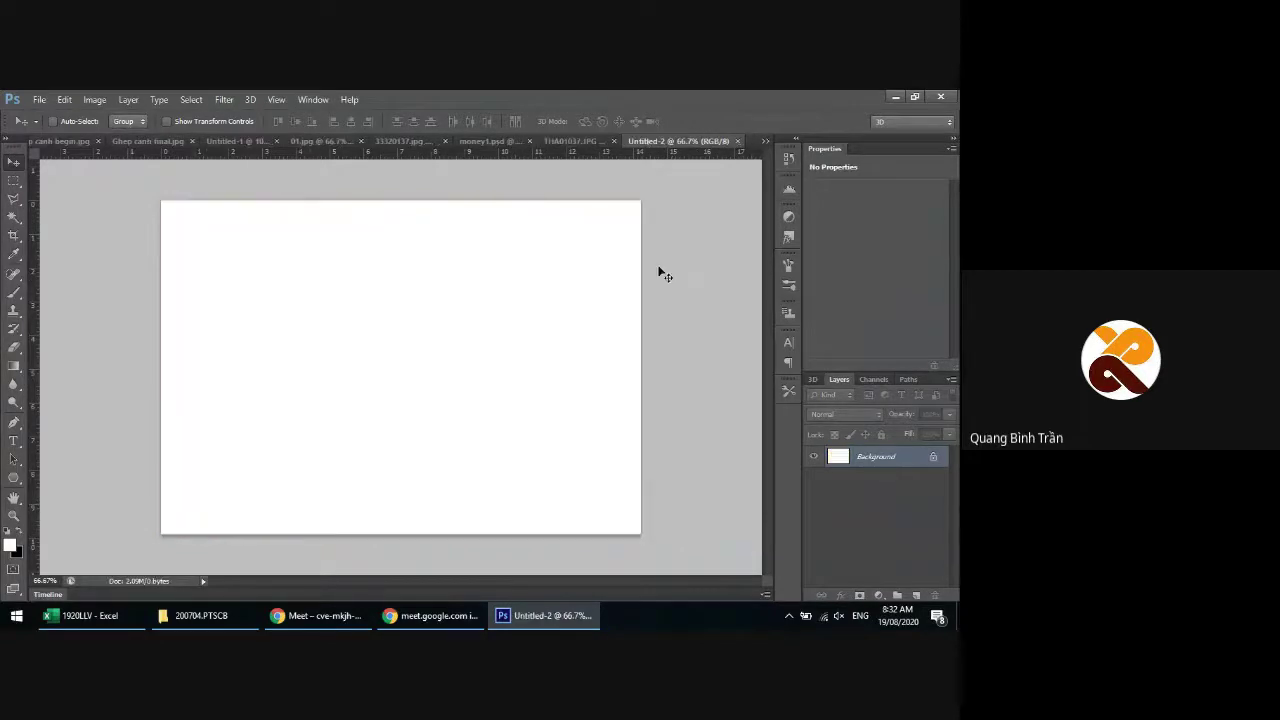
key(ctrl+v)
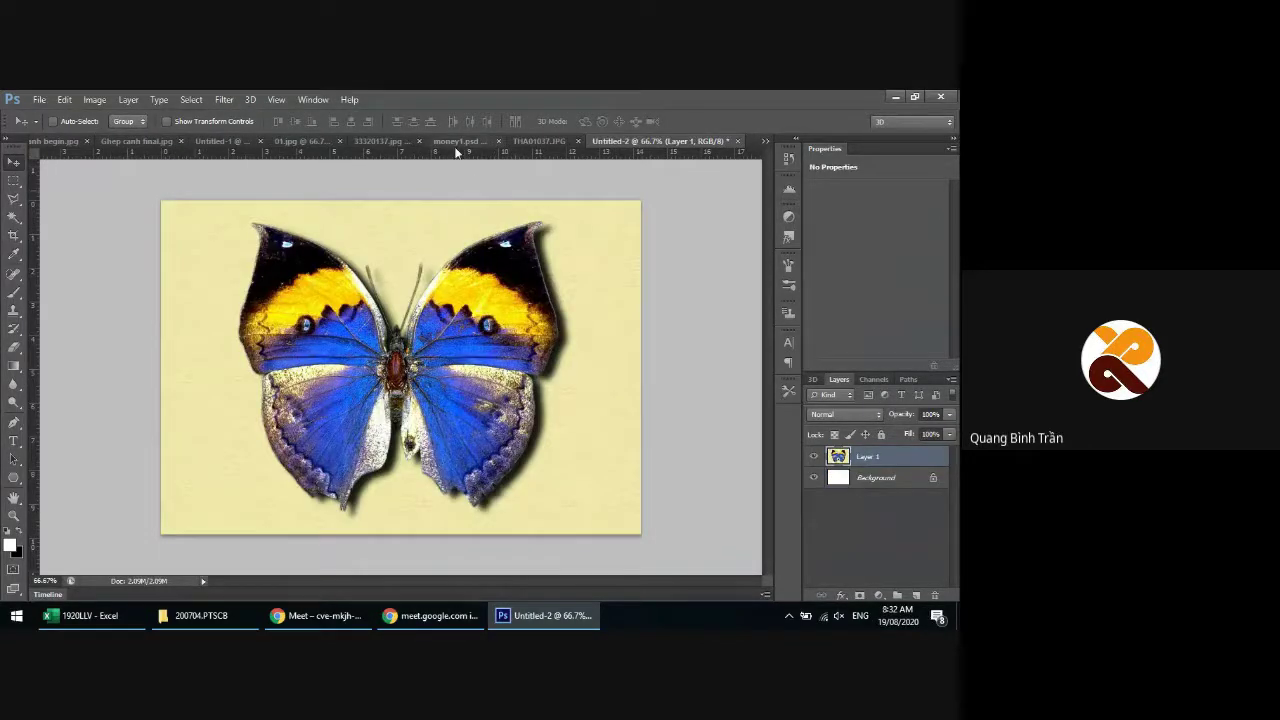
Close Ghep canh begin, Ghep canh final and Untitled-1 without saving
click(40, 141)
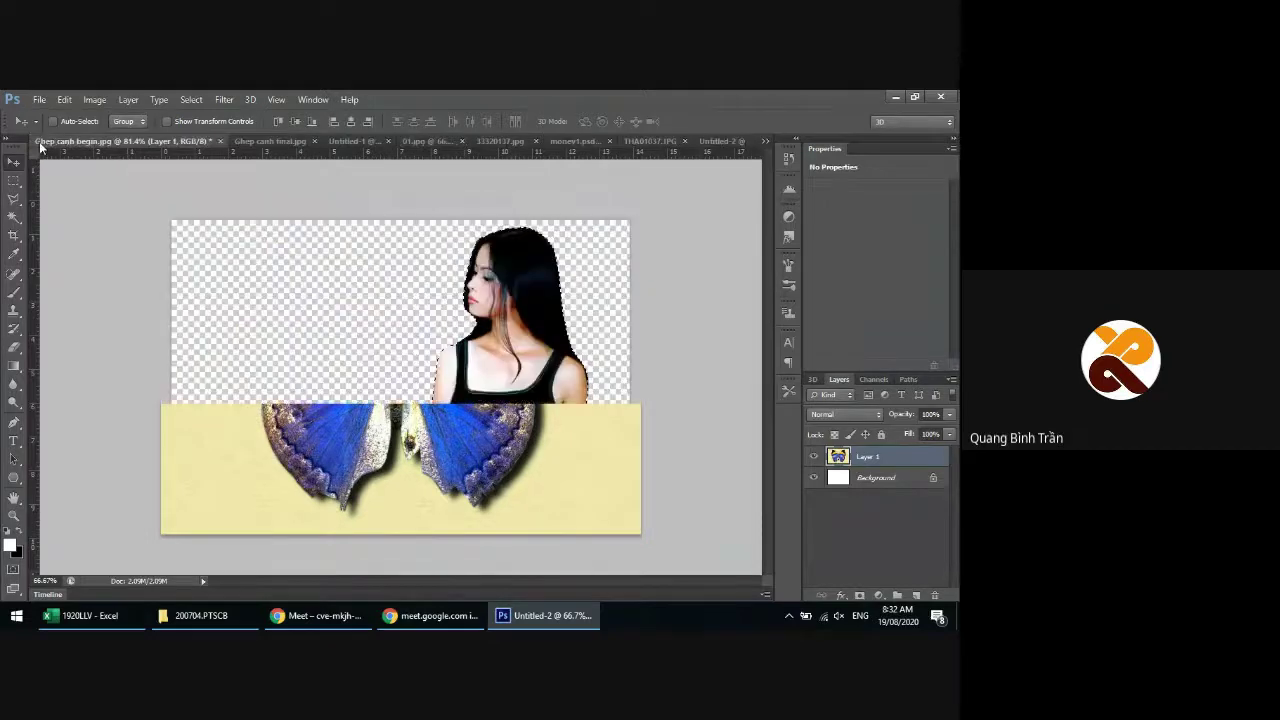
click(220, 141)
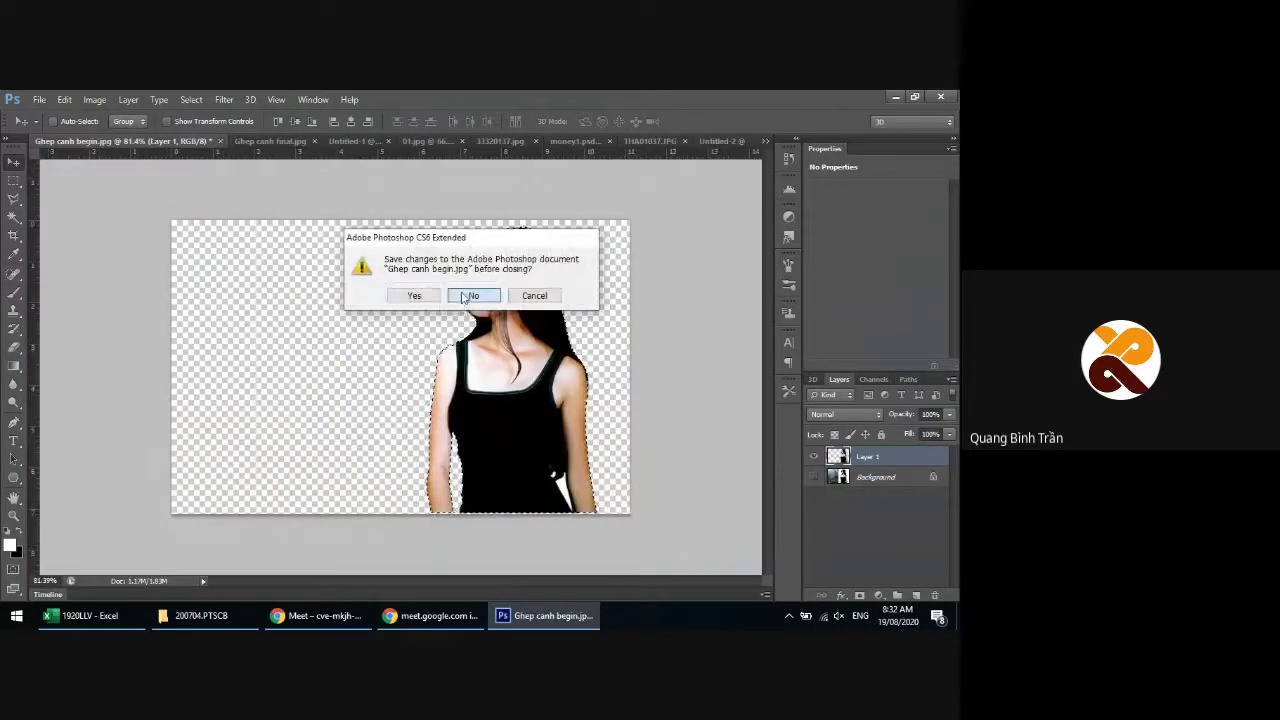
click(469, 294)
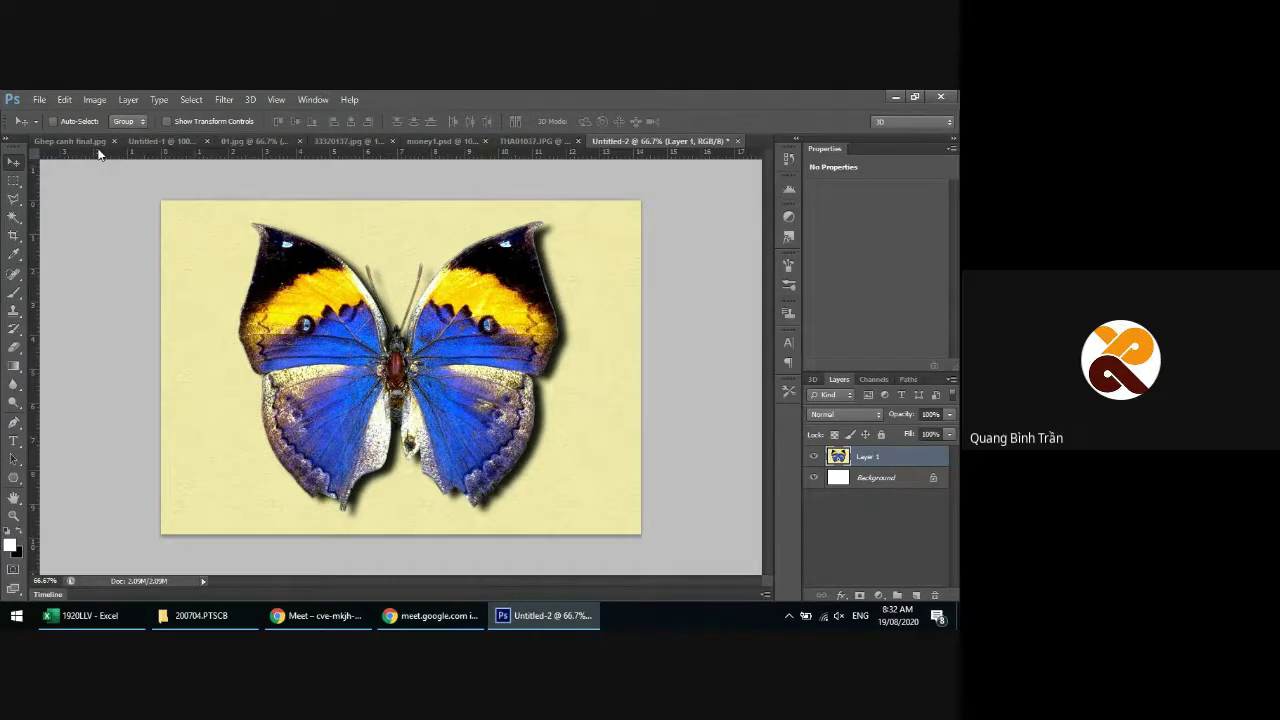
click(115, 145)
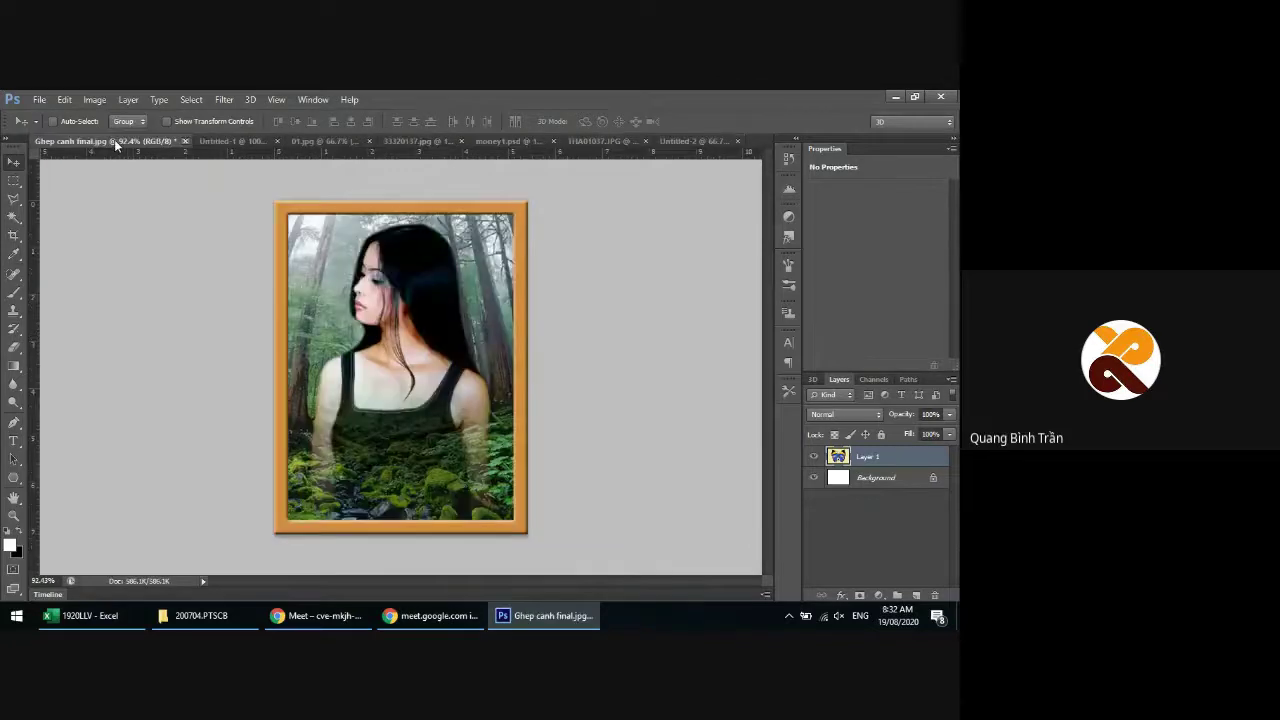
click(474, 298)
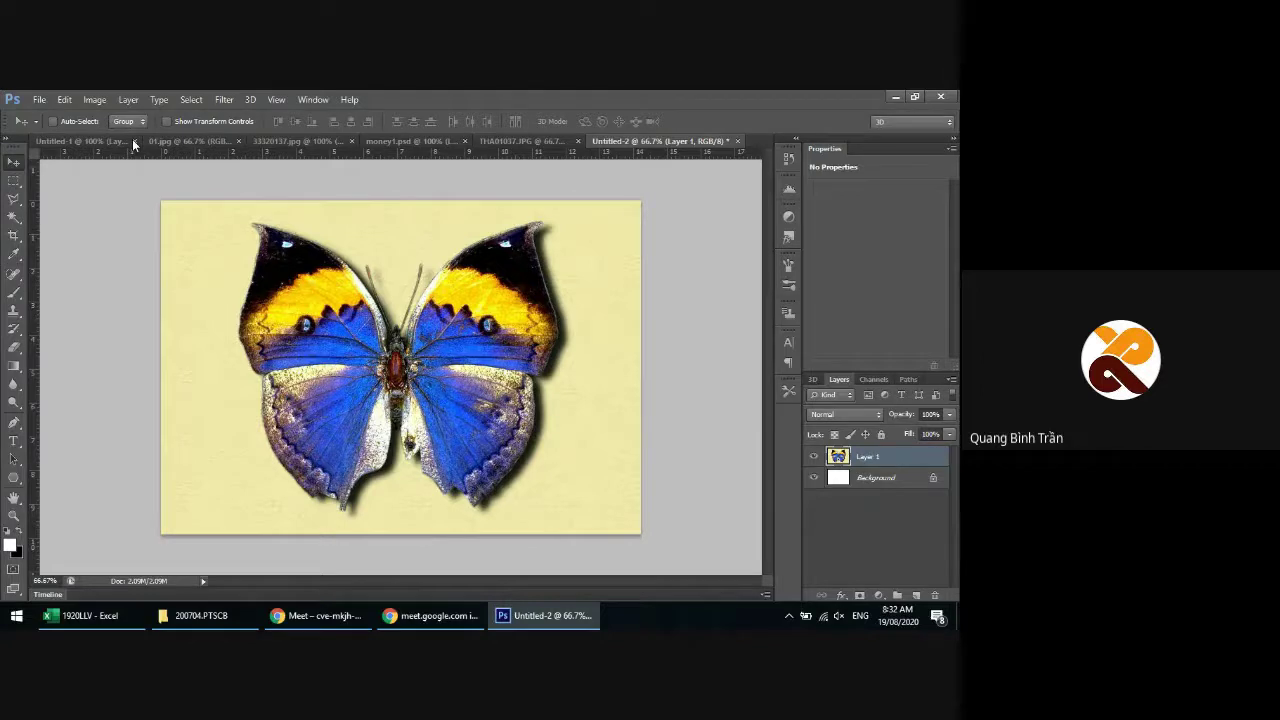
click(132, 139)
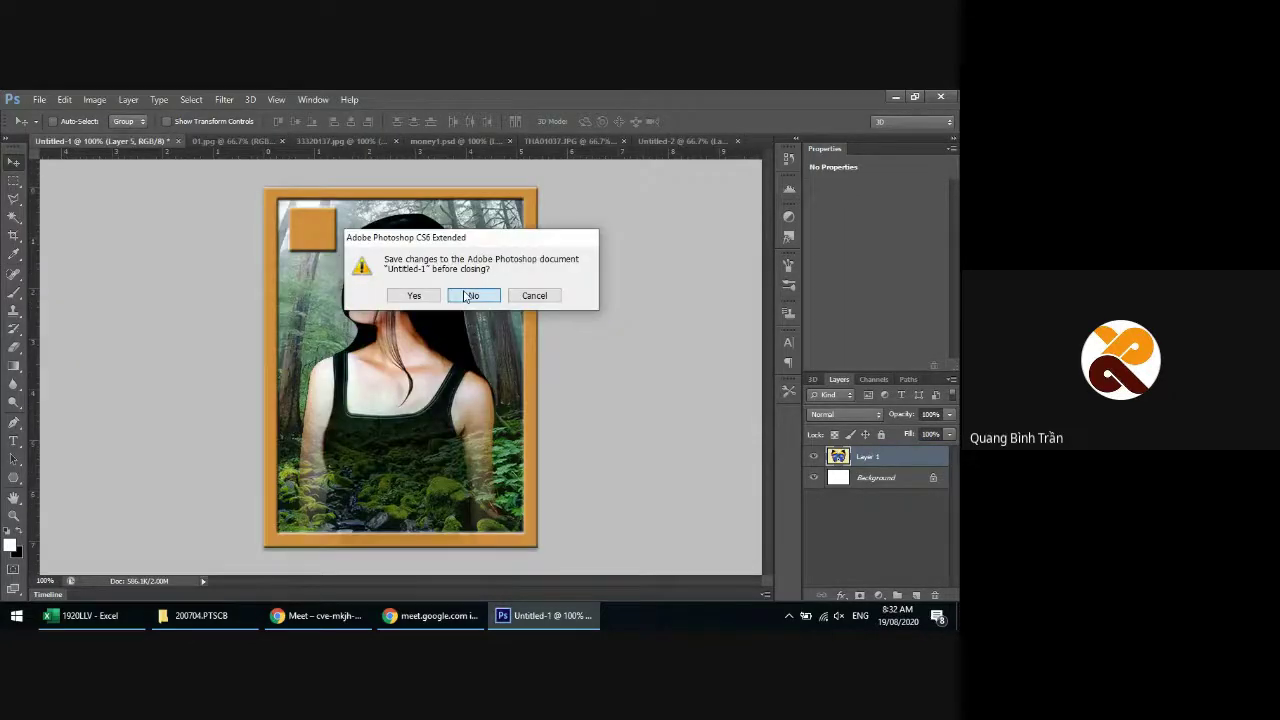
click(473, 295)
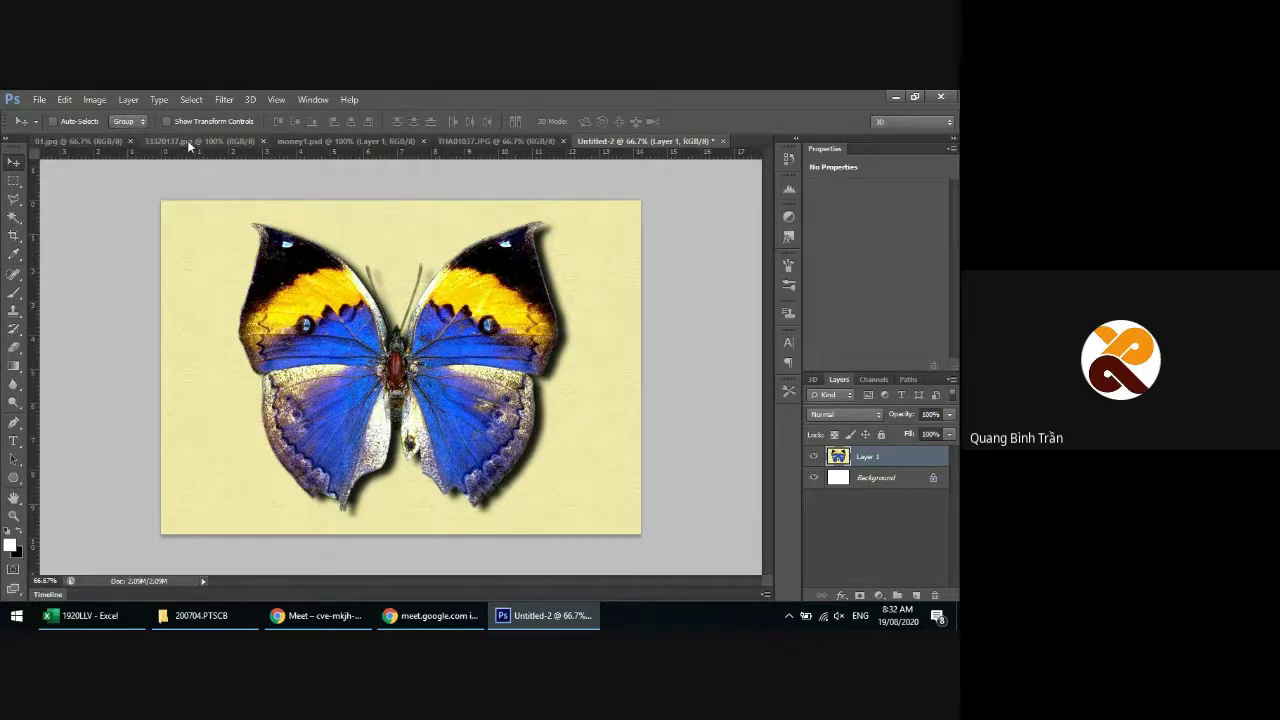
Float the 01.jpg collage and Untitled-2 into their own windows, side by side
click(96, 143)
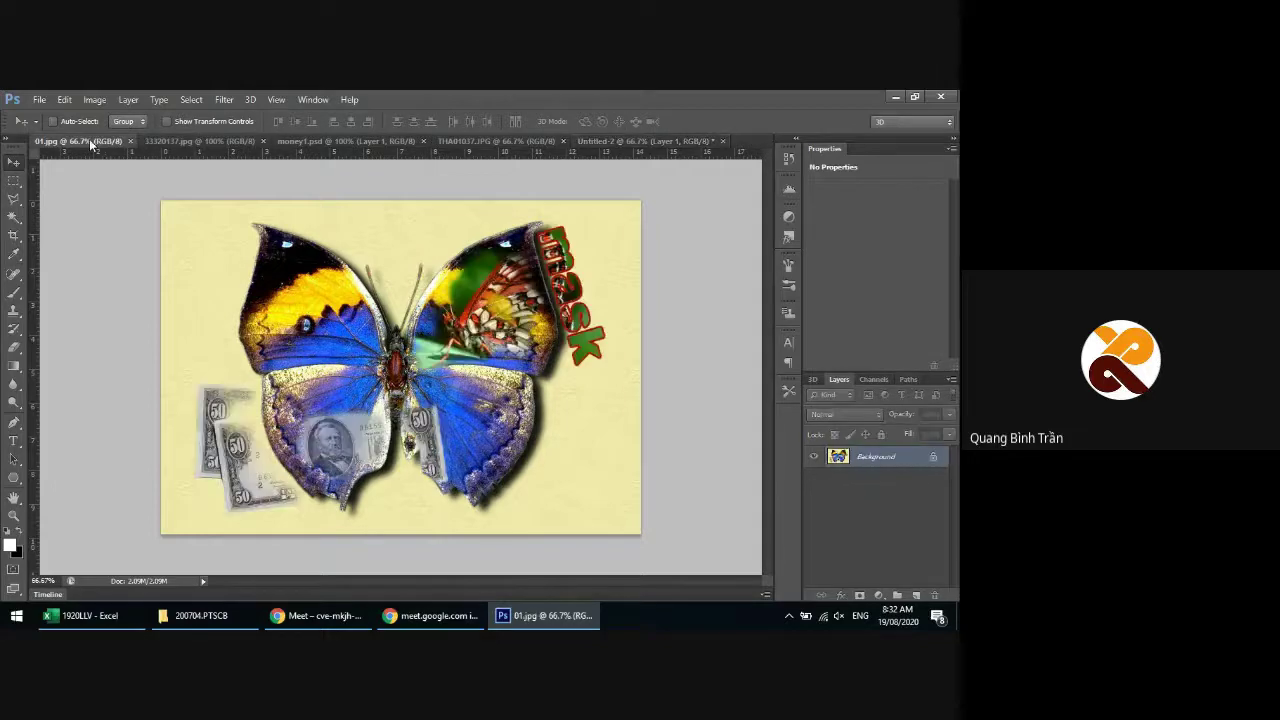
drag(92, 145, 112, 190)
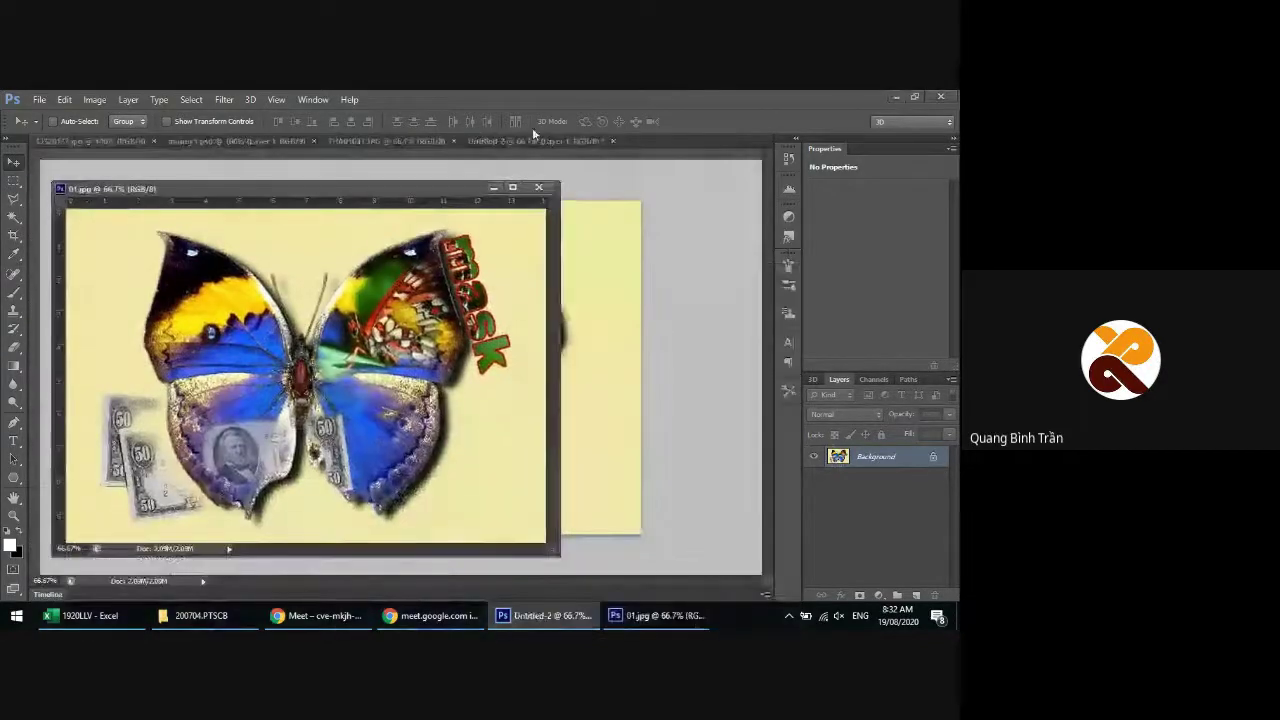
drag(532, 140, 431, 186)
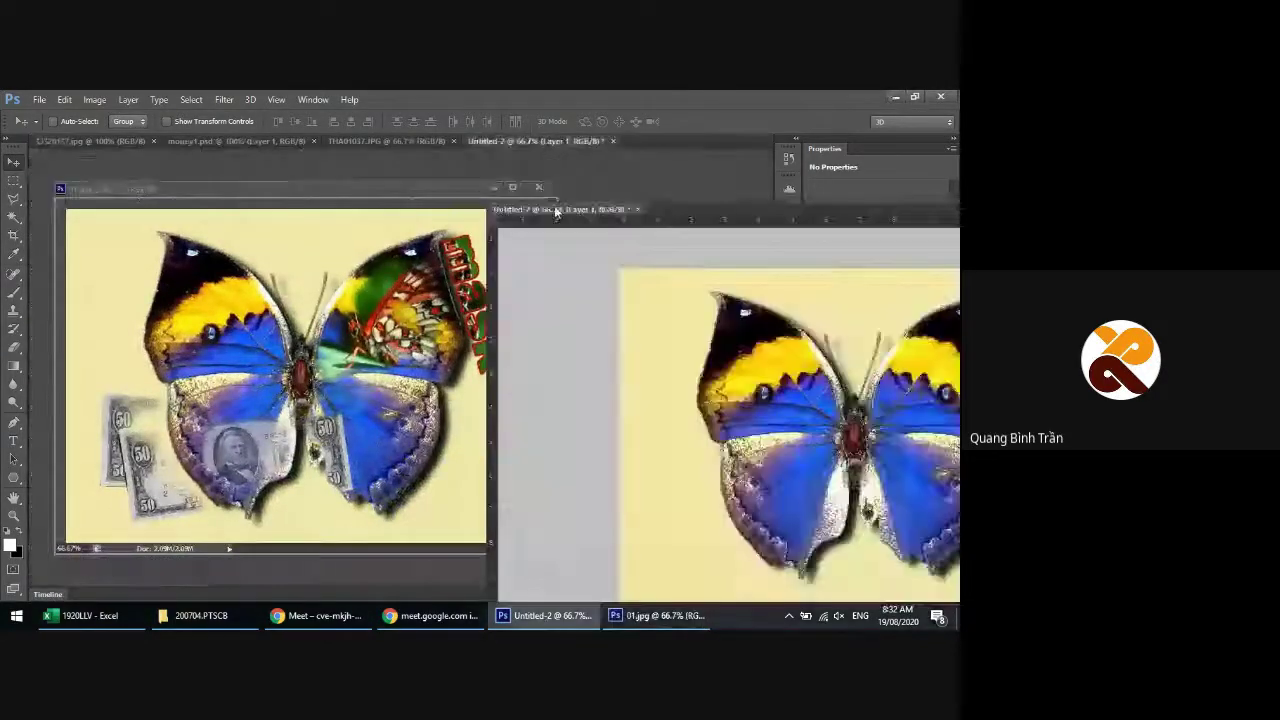
mouse_move(297, 206)
mouse_down()
mouse_move(500, 248)
mouse_move(568, 190)
mouse_up()
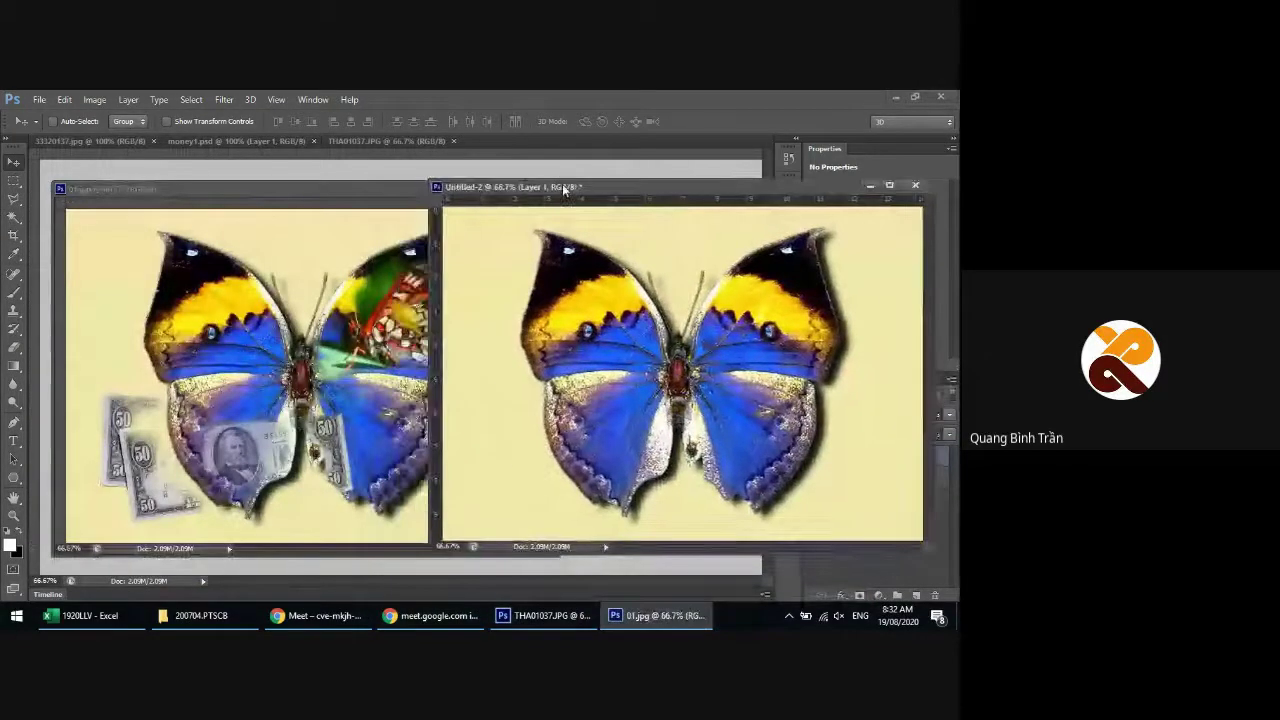
mouse_move(391, 184)
mouse_down()
mouse_move(346, 183)
mouse_move(361, 184)
mouse_up()
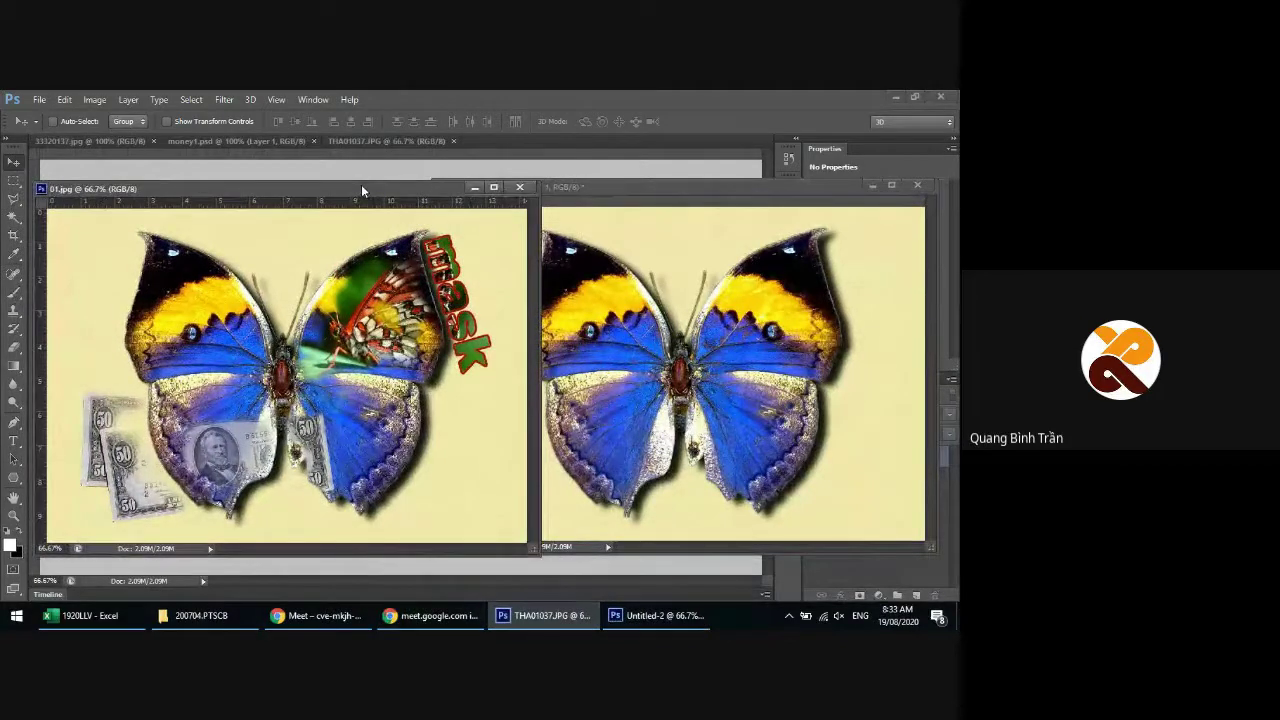
Float money1.psd in its own window and bring the Untitled-2 butterfly window forward and centred
click(182, 142)
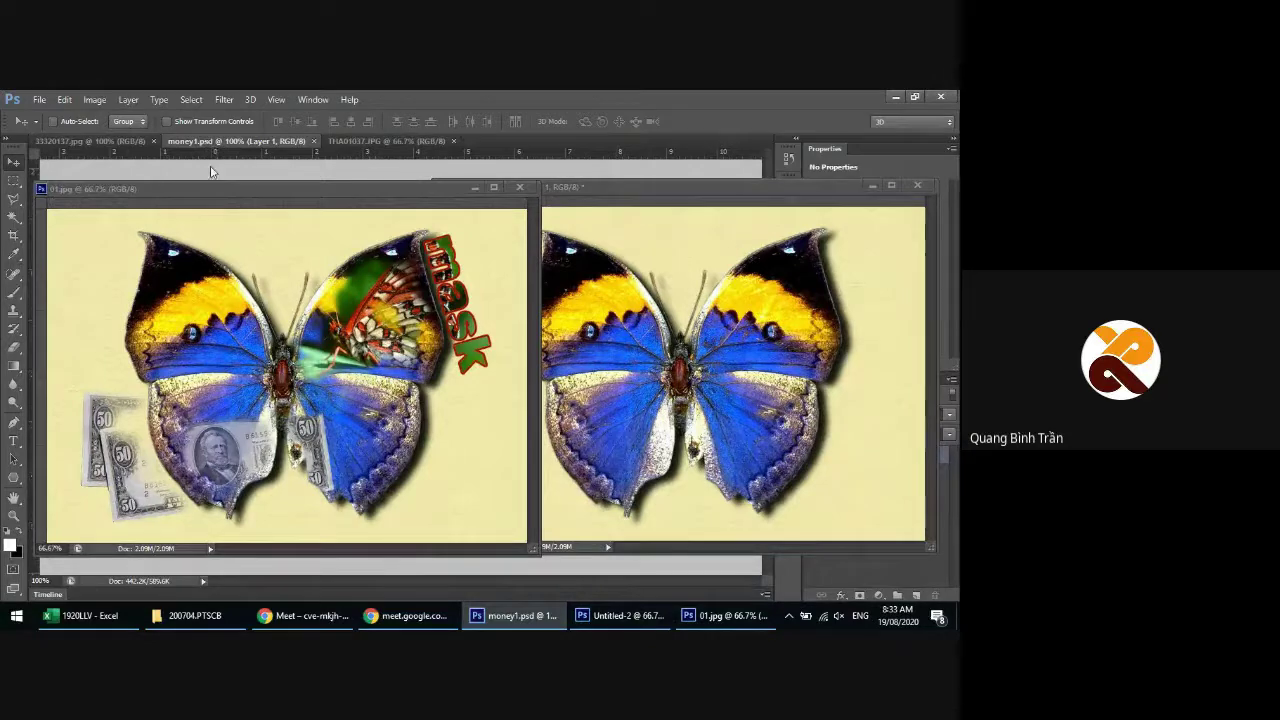
drag(236, 141, 231, 206)
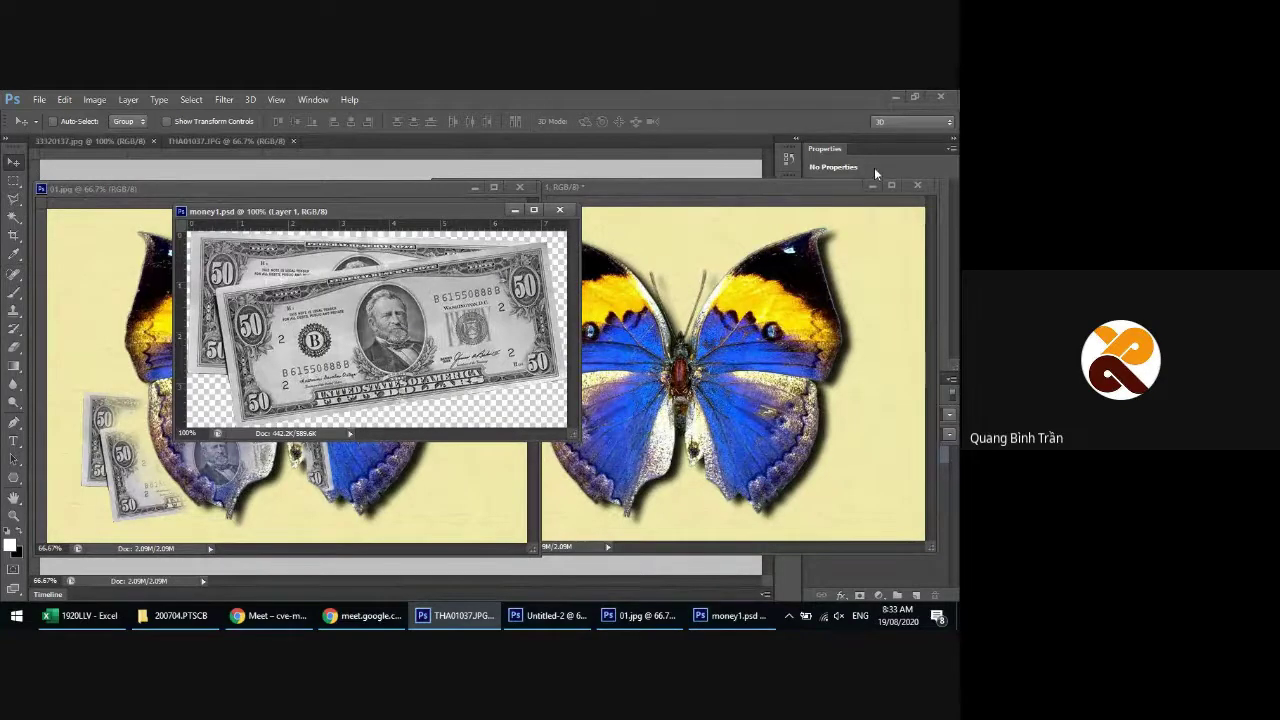
key(ctrl+e)
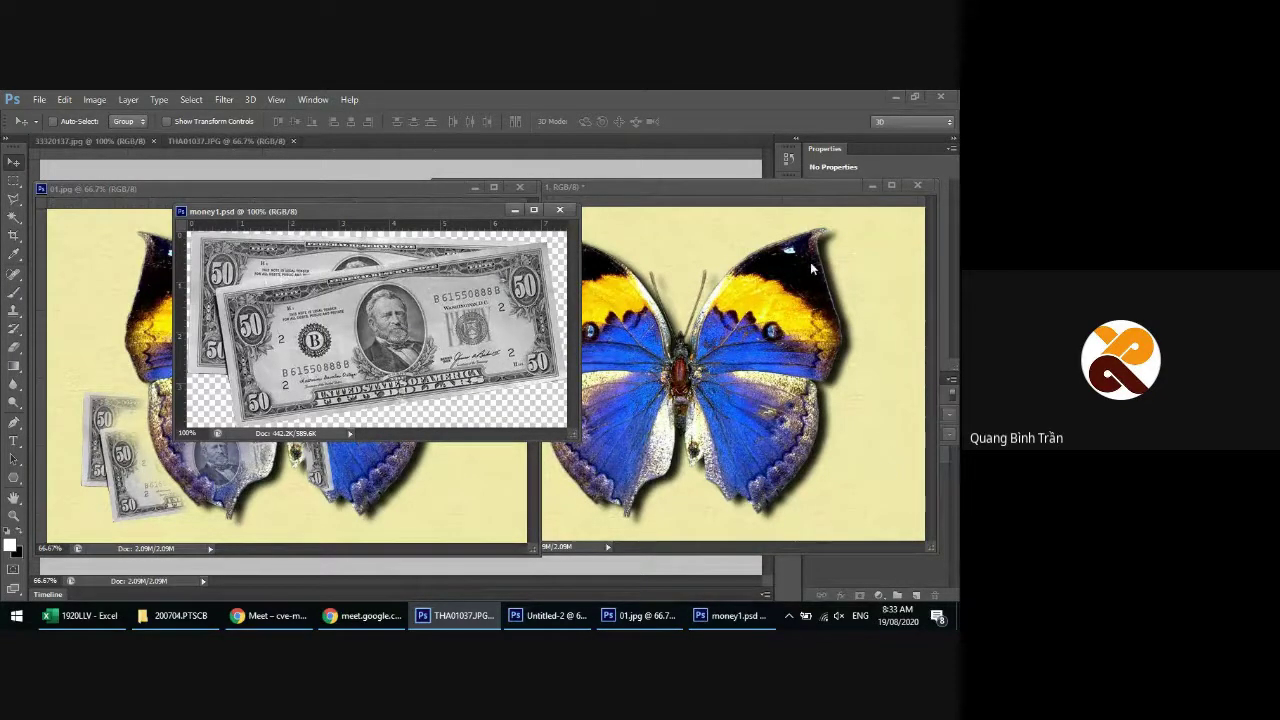
drag(800, 186, 572, 188)
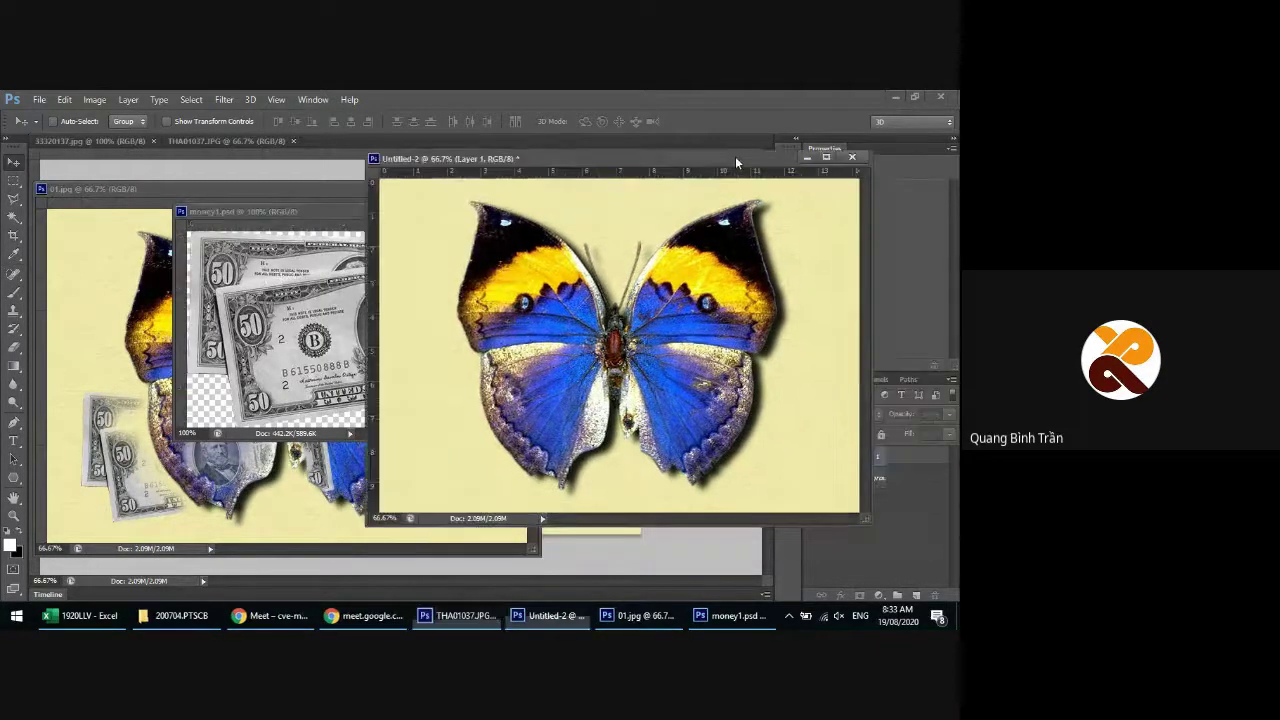
Drag the banknotes from money1.psd into Untitled-2, then close money1.psd
click(242, 286)
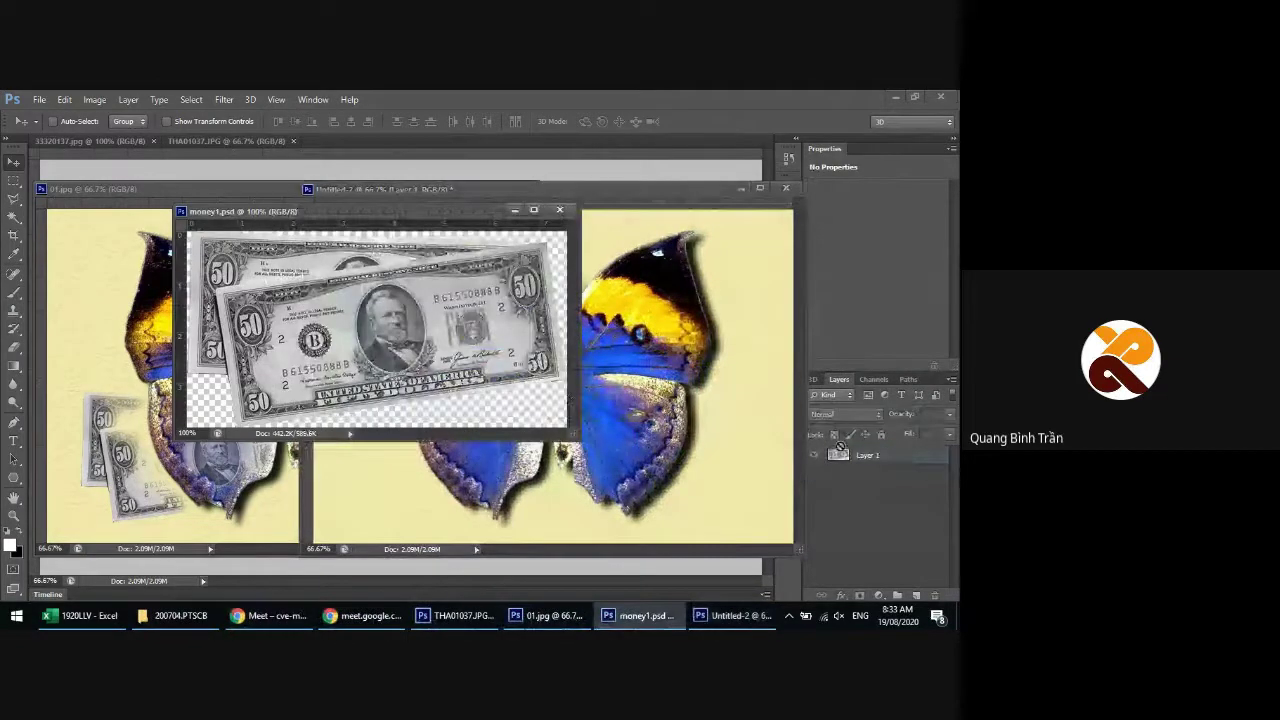
ctrl+click(838, 456)
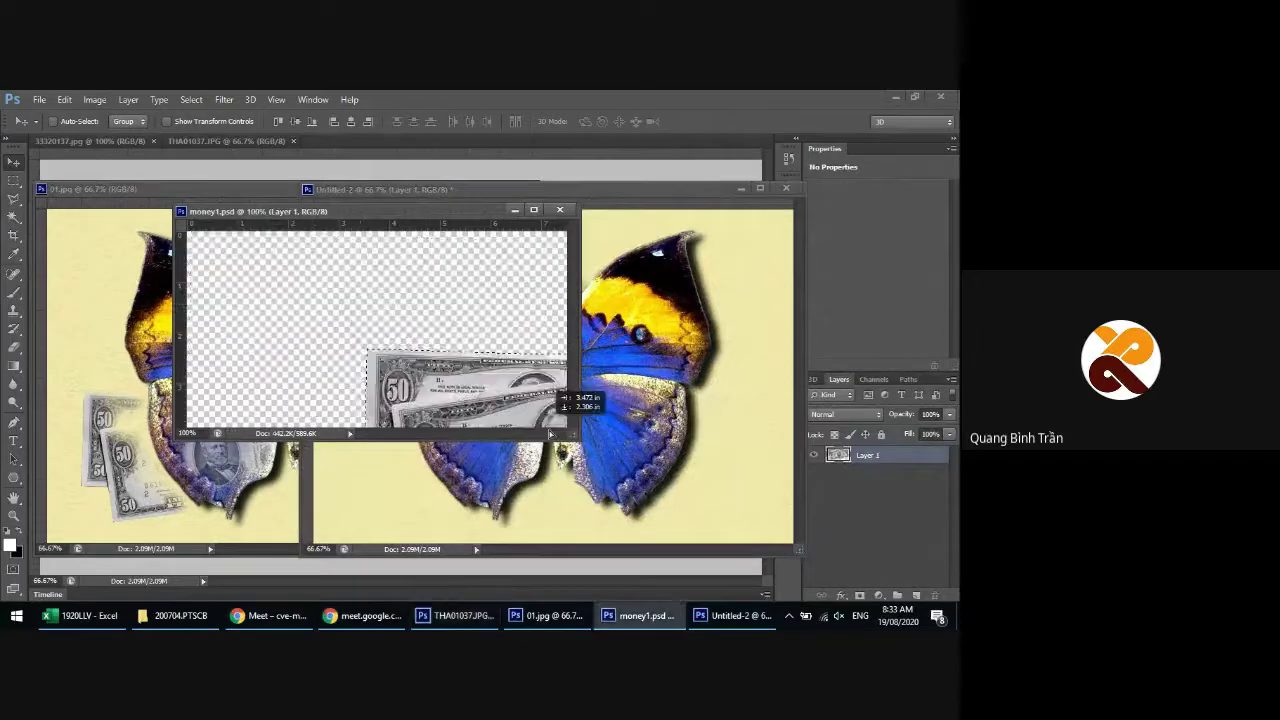
mouse_move(381, 273)
mouse_down()
mouse_move(672, 455)
mouse_move(482, 418)
mouse_up()
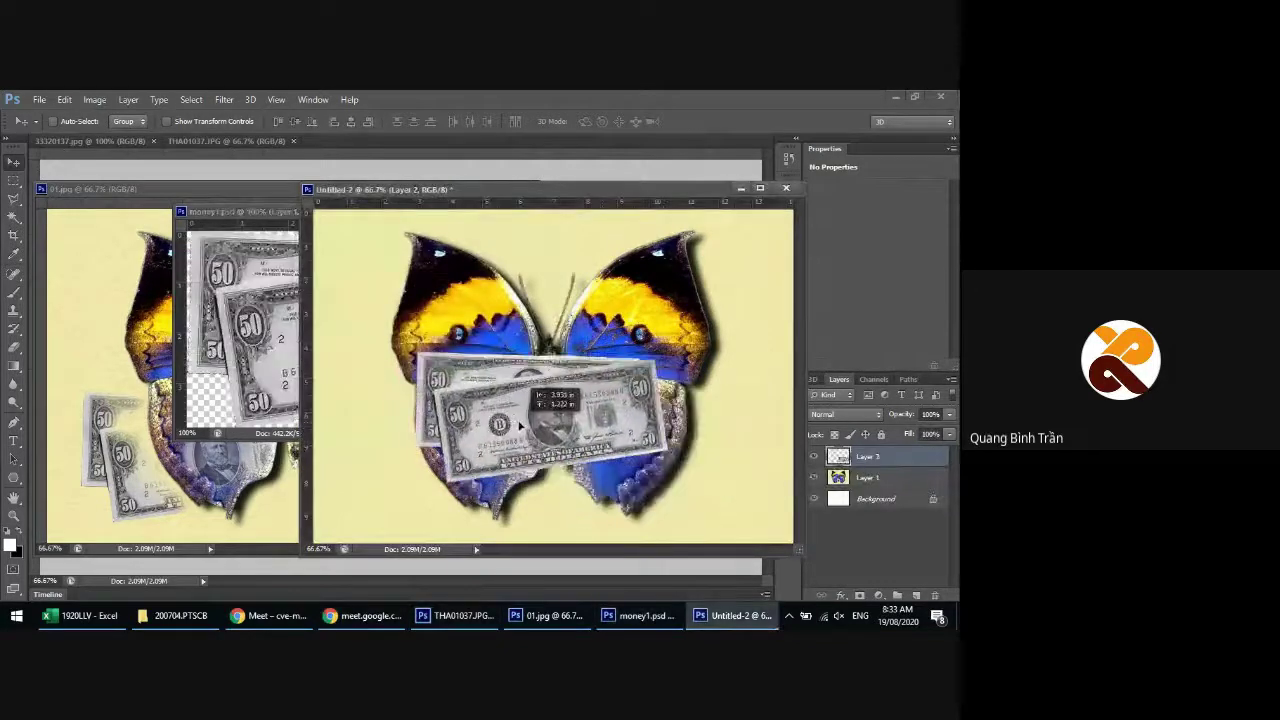
click(219, 216)
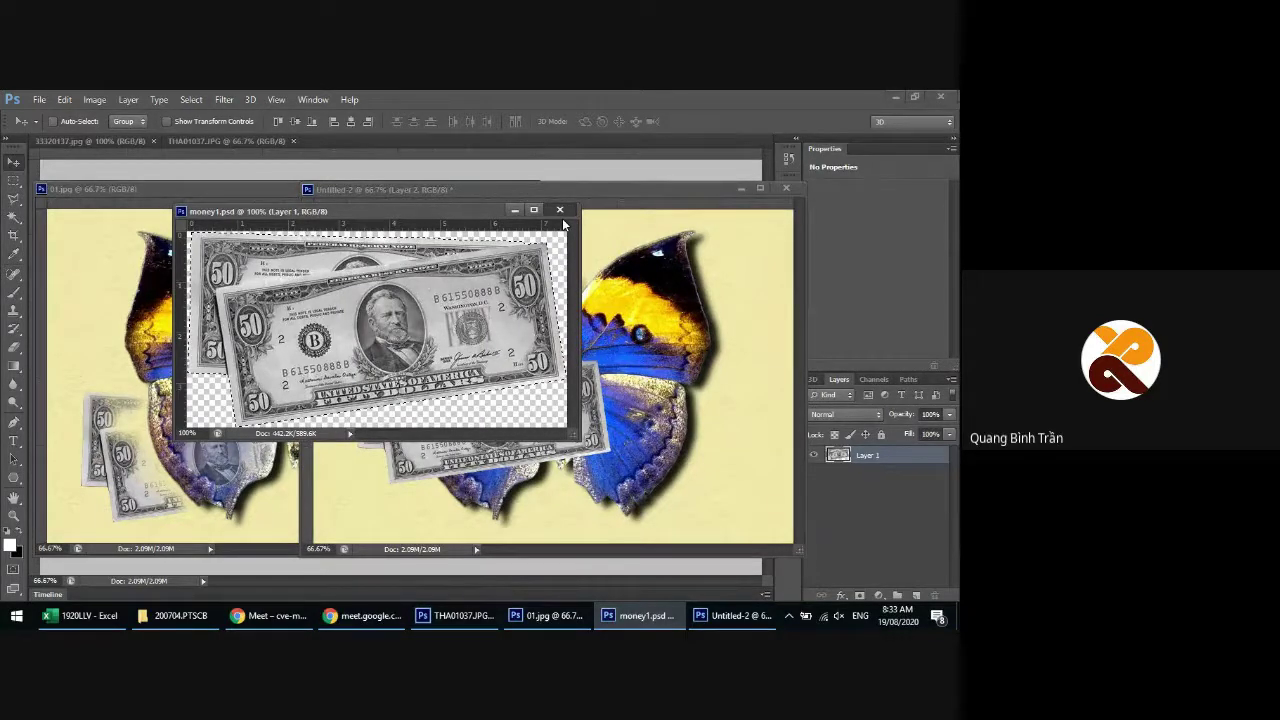
click(559, 210)
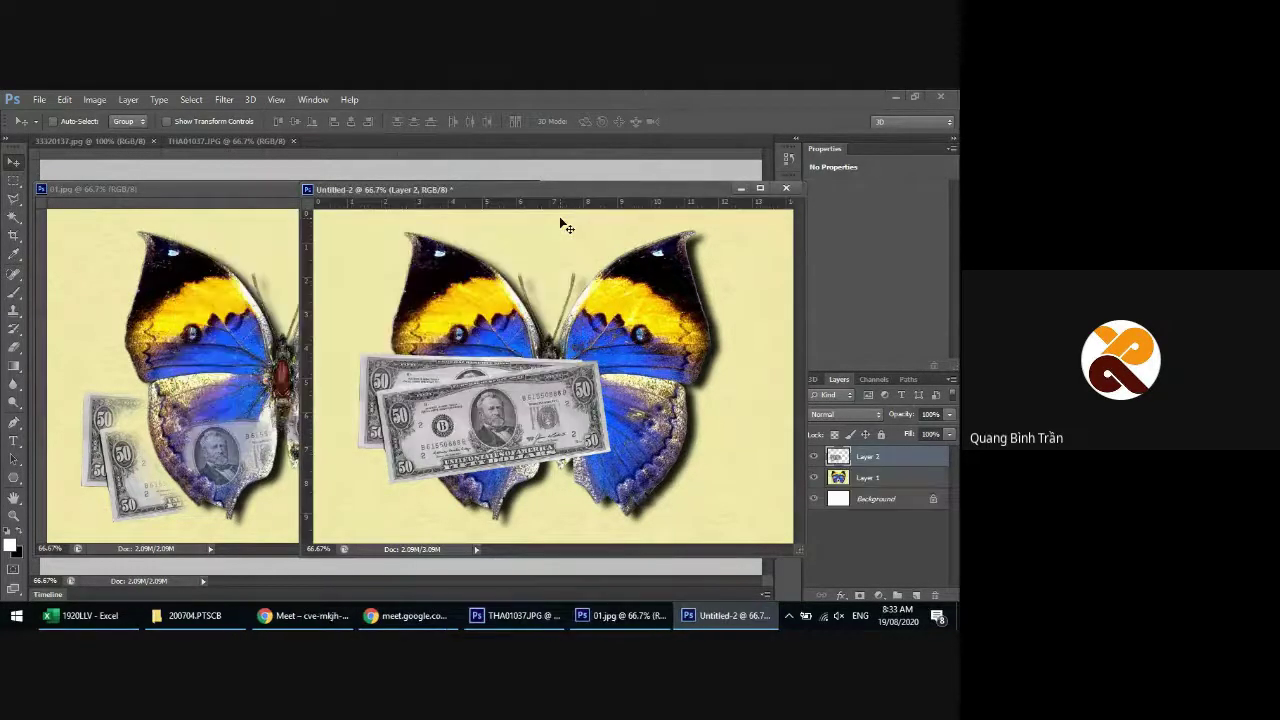
Position the banknotes over the butterfly's lower wings and lower their fill to 61%
drag(502, 190, 596, 187)
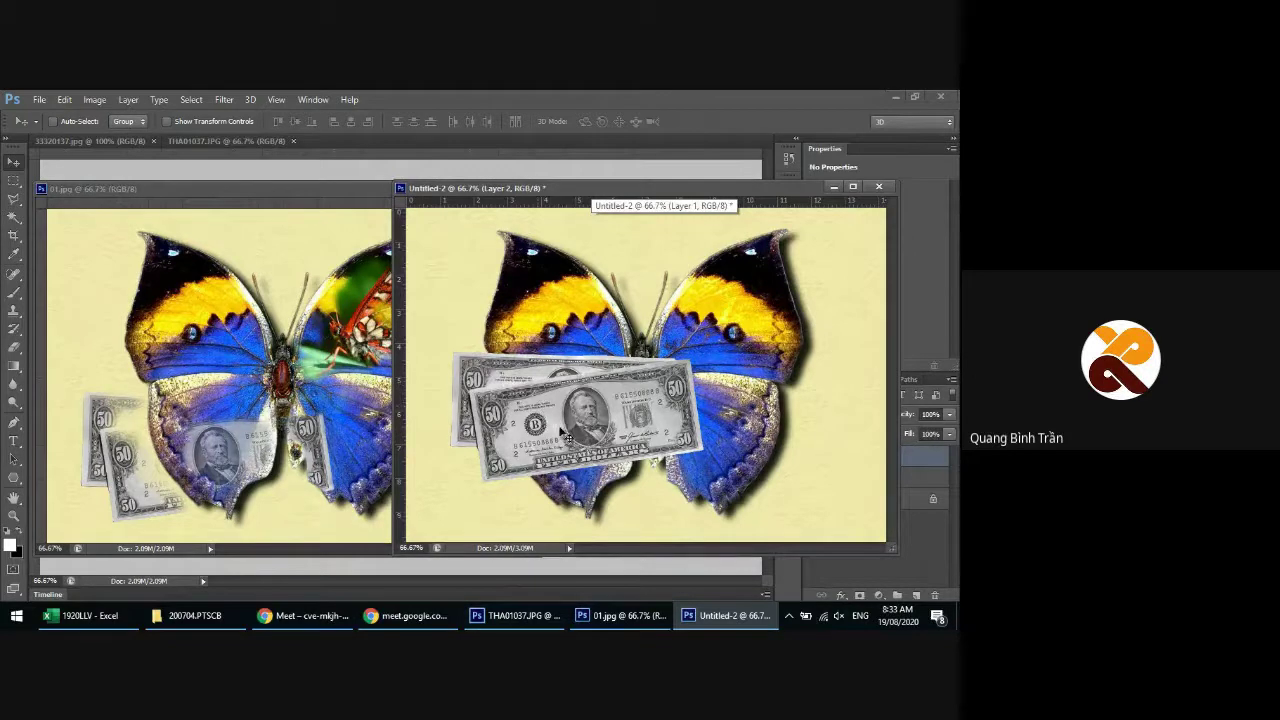
mouse_move(549, 410)
mouse_down()
mouse_move(530, 451)
mouse_move(541, 452)
mouse_up()
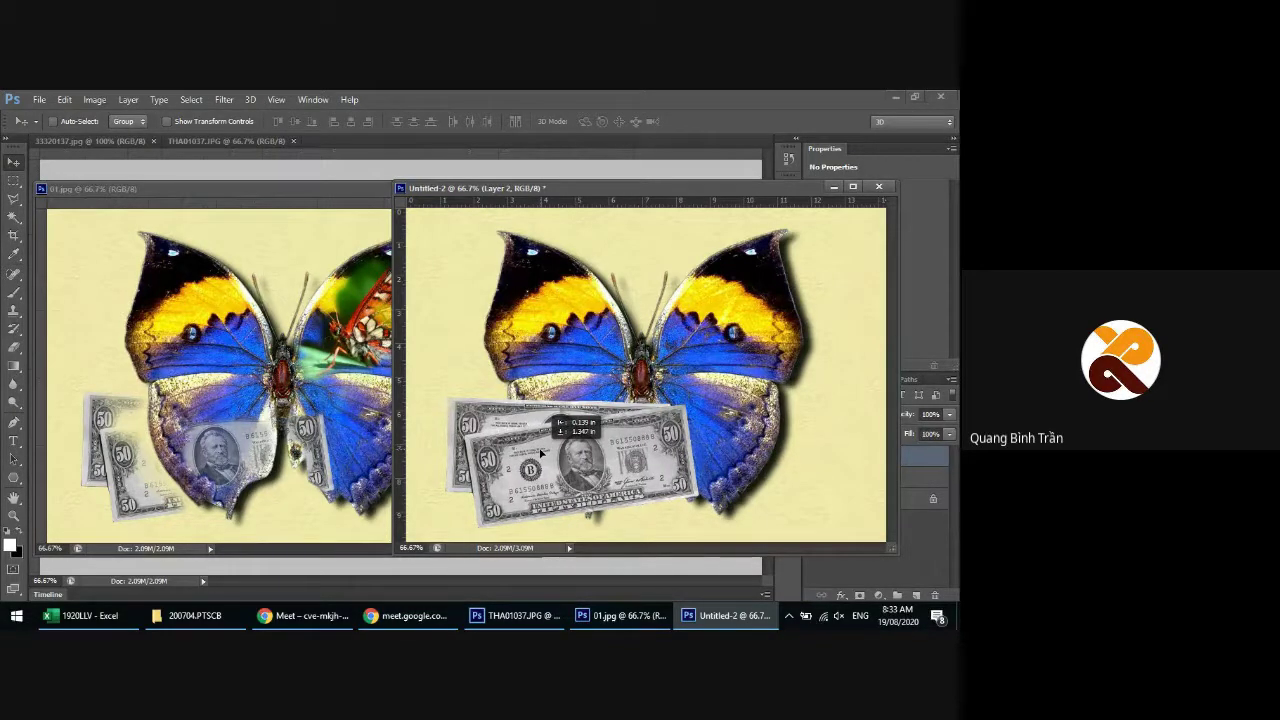
drag(541, 453, 541, 450)
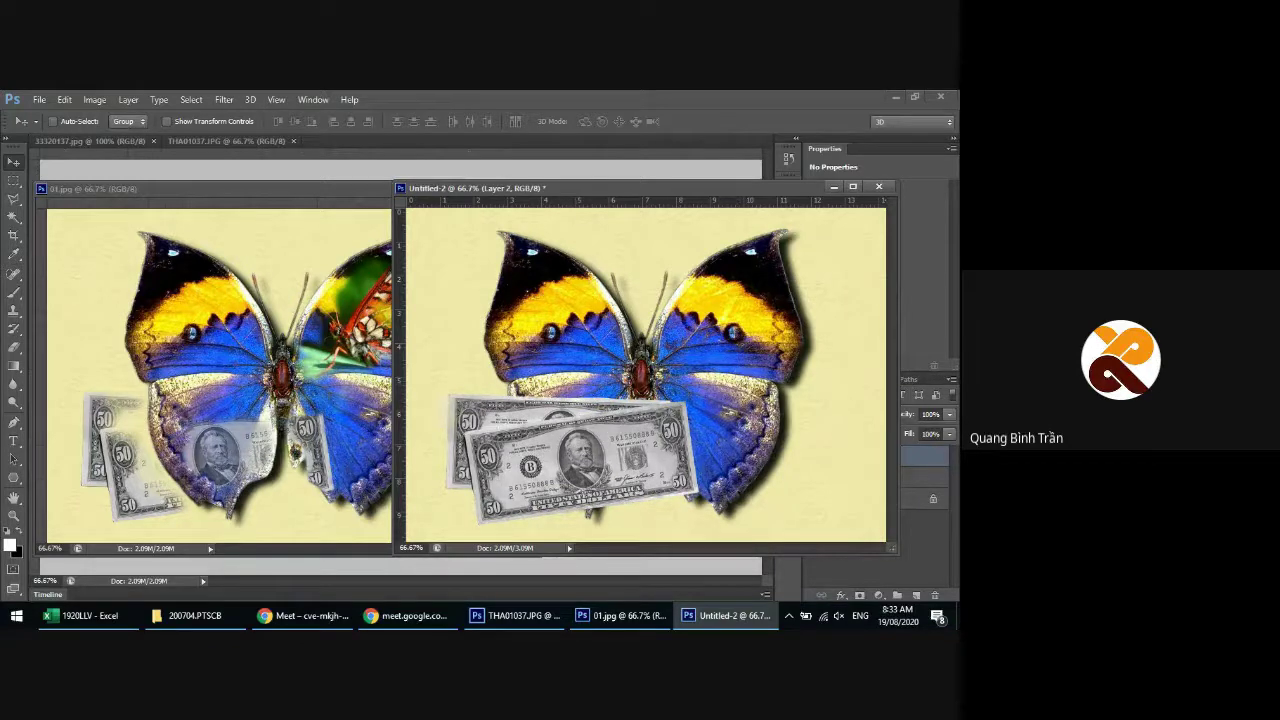
drag(949, 434, 908, 458)
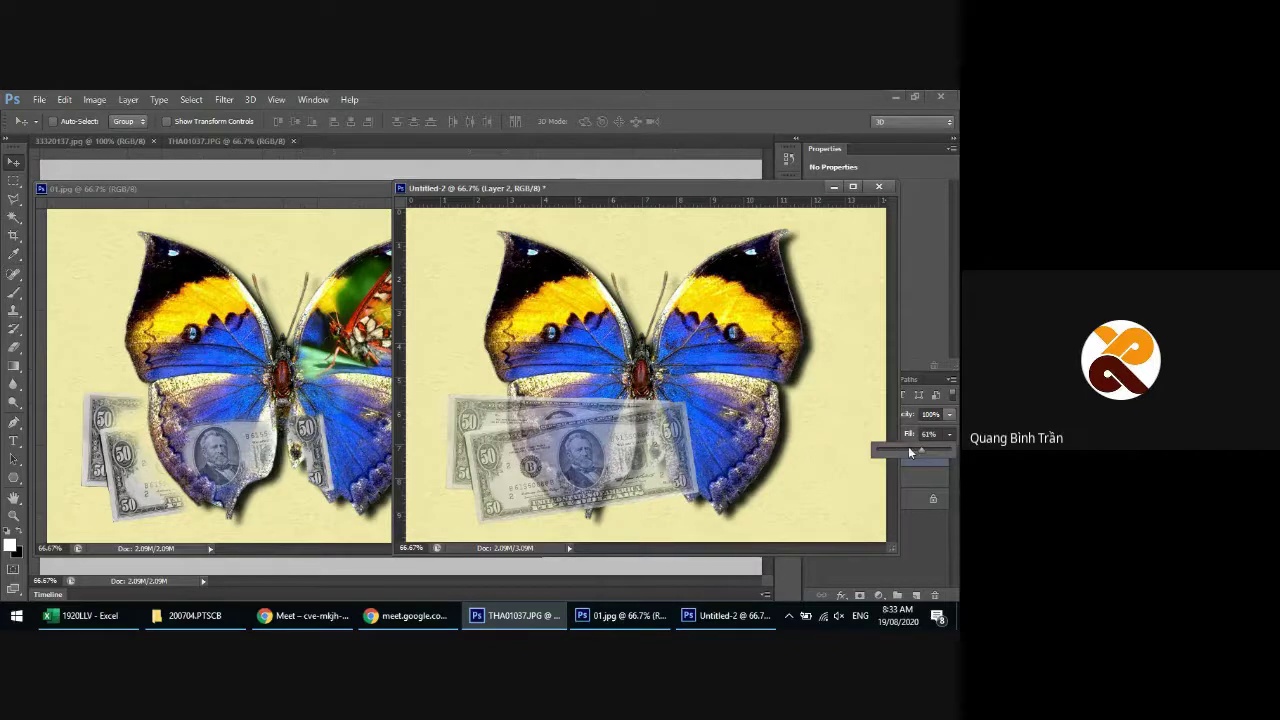
Fade the banknotes to 42% fill, nudge them into place, and bring the 01.jpg reference forward
drag(909, 452, 894, 452)
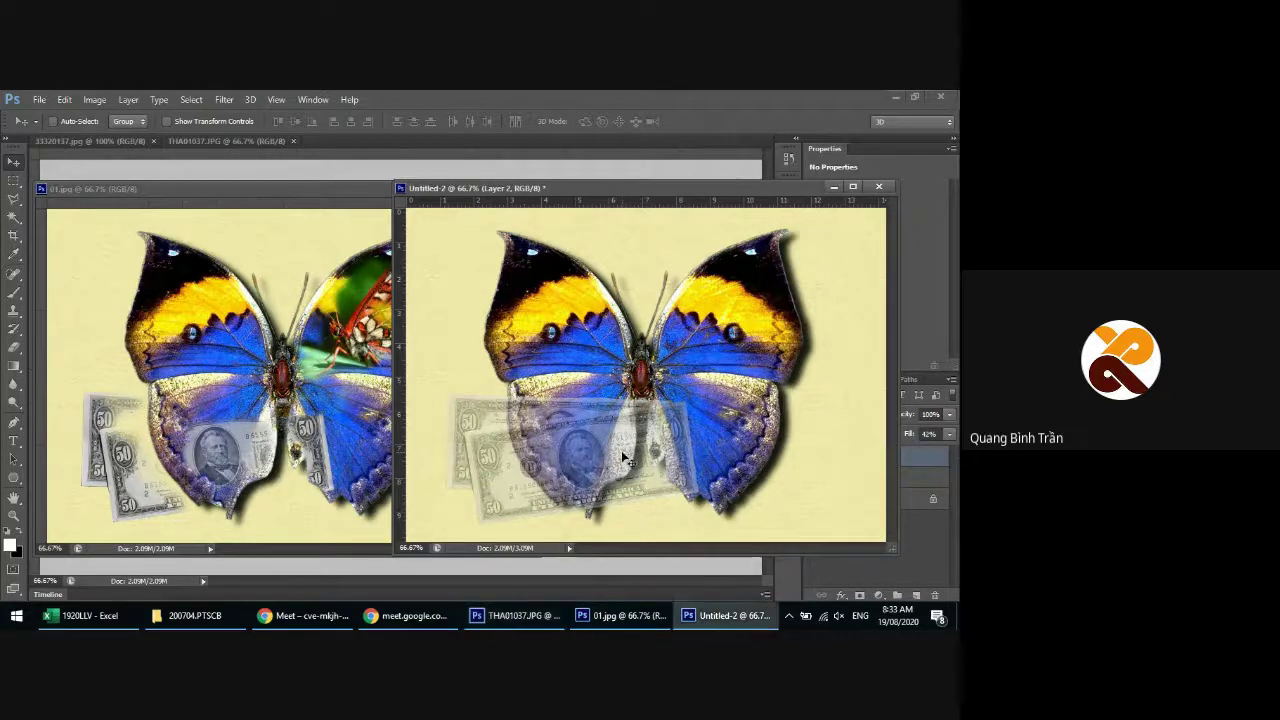
drag(622, 457, 625, 455)
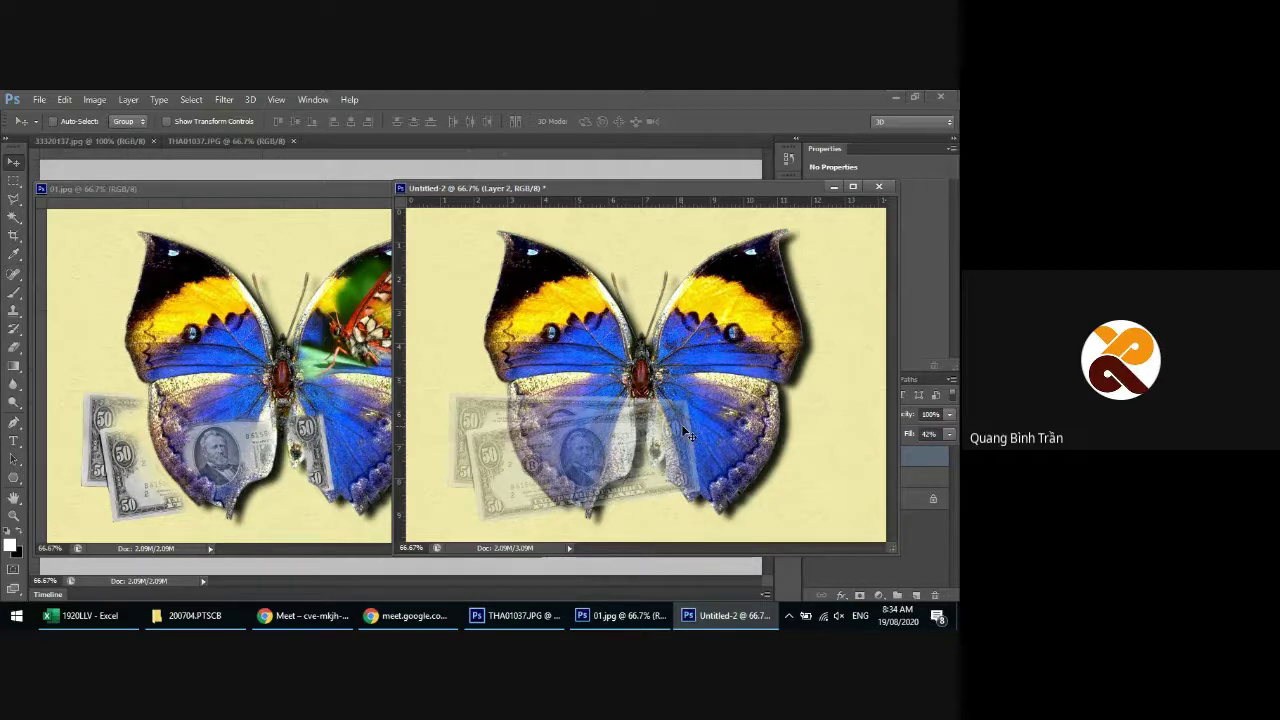
drag(678, 436, 675, 439)
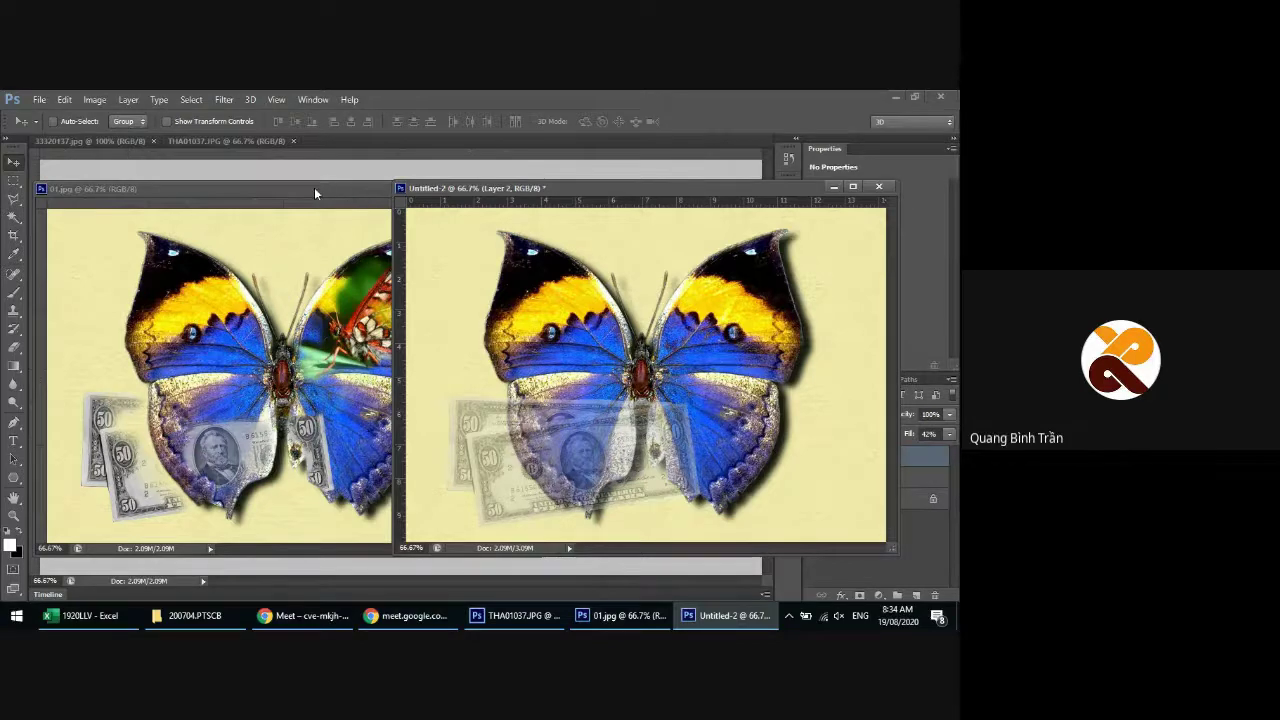
key(ctrl+w)
drag(310, 188, 166, 194)
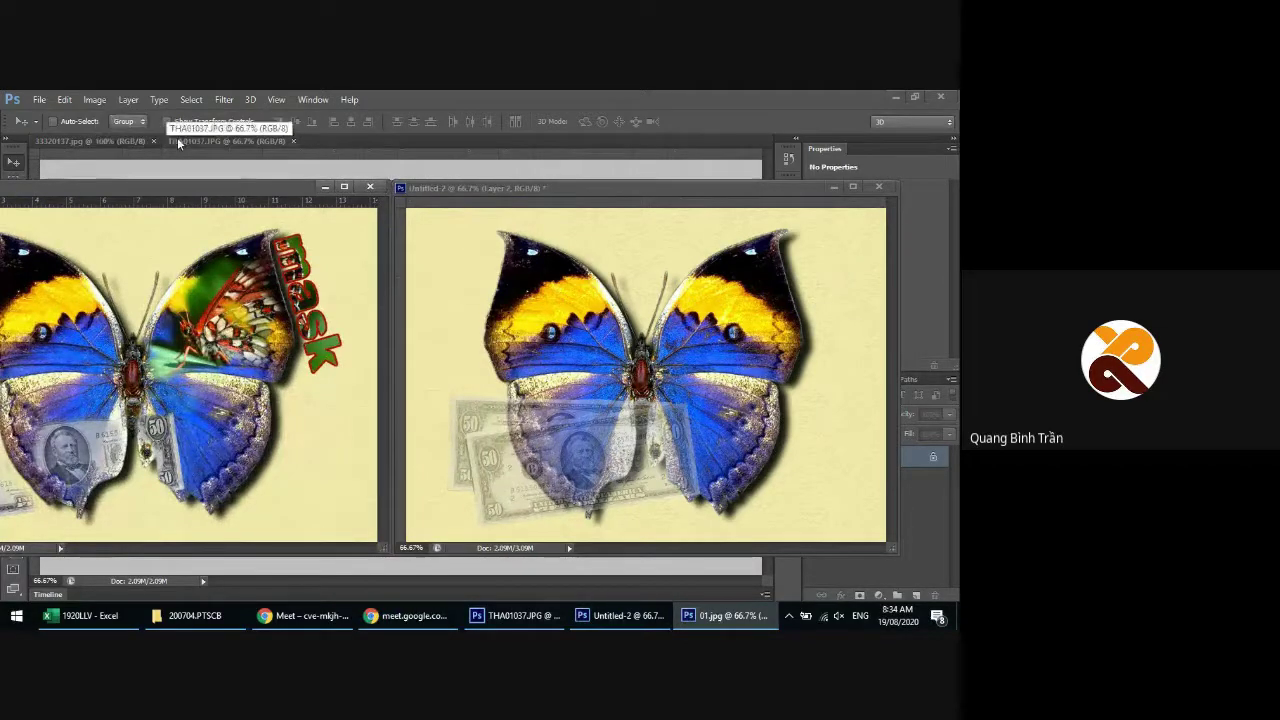
Close THA01037 and float the 33320137.jpg butterfly photo in a window beside Untitled-2
key(ctrl+Tab)
mouse_move(225, 141)
mouse_down()
mouse_move(277, 220)
mouse_move(270, 211)
mouse_up()
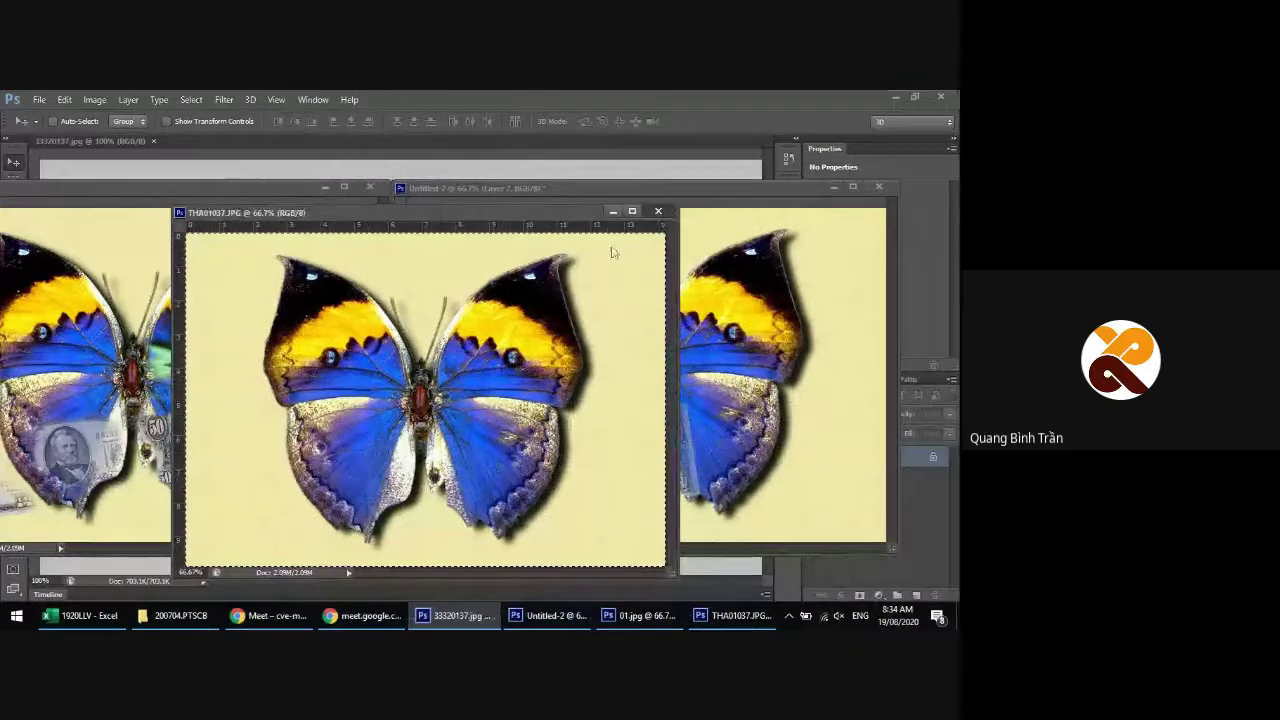
click(657, 211)
drag(95, 144, 336, 294)
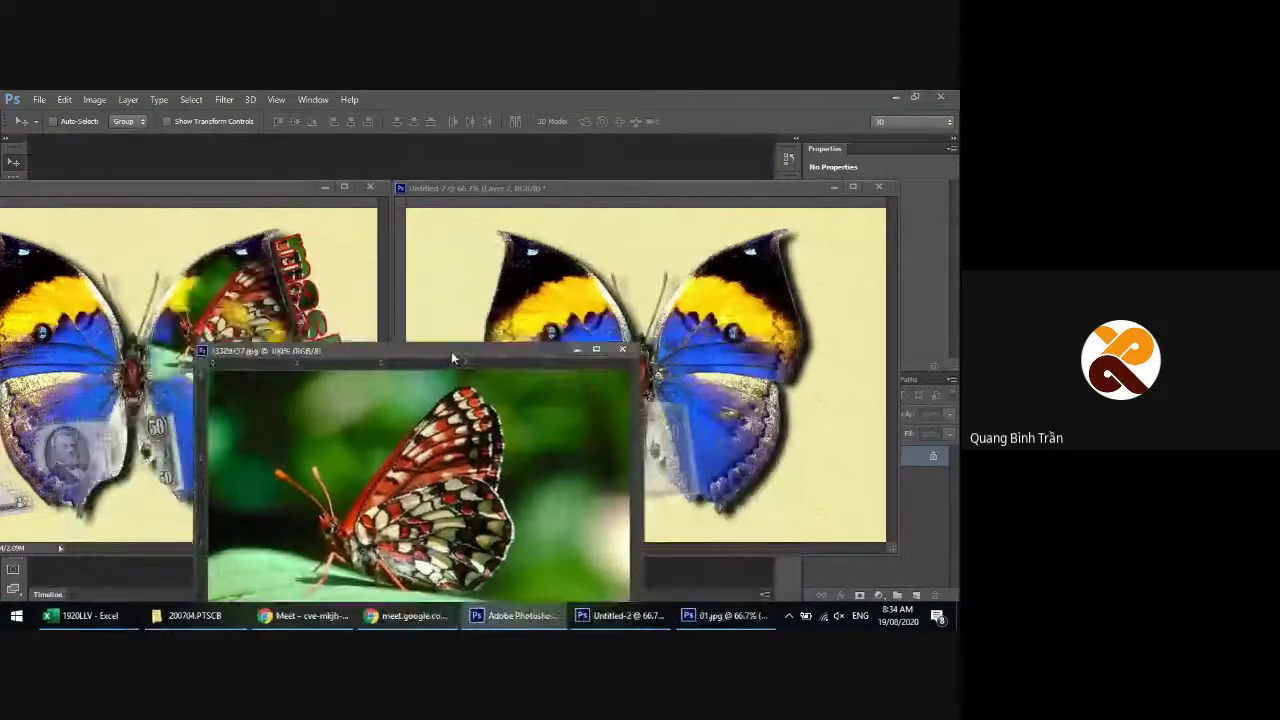
mouse_move(337, 294)
mouse_down()
mouse_move(561, 318)
mouse_move(601, 453)
mouse_up()
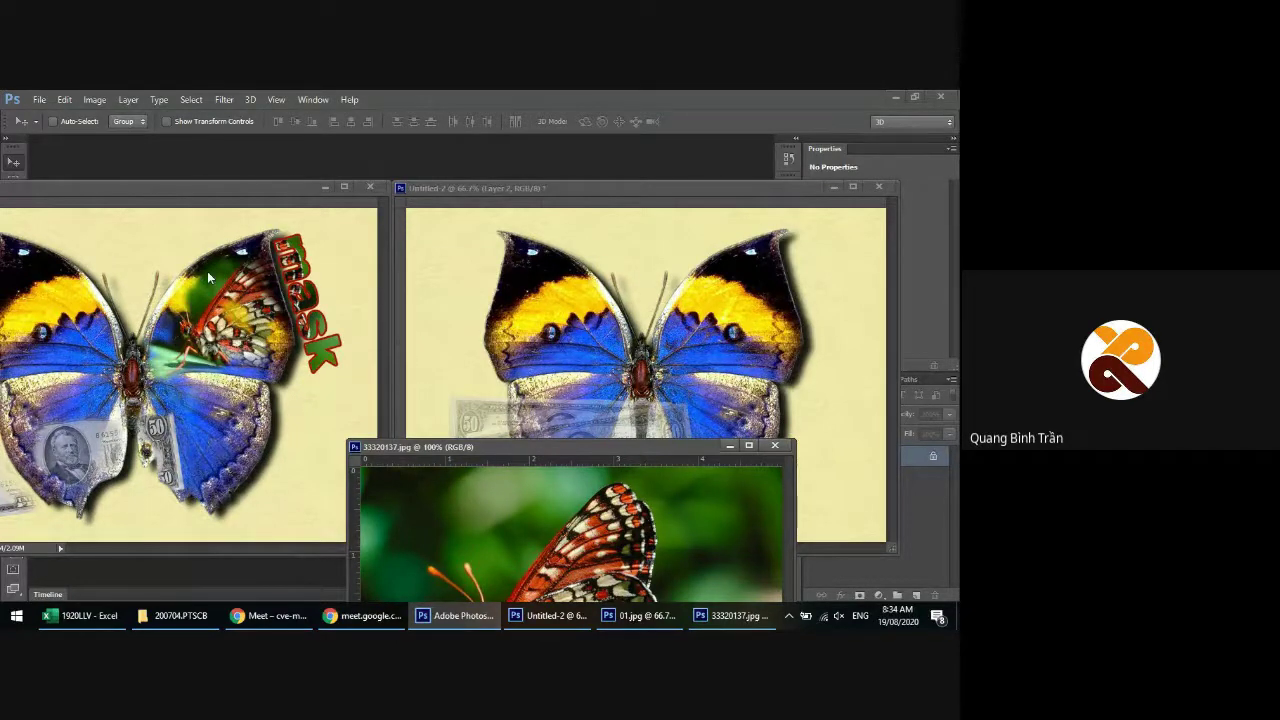
drag(545, 449, 437, 331)
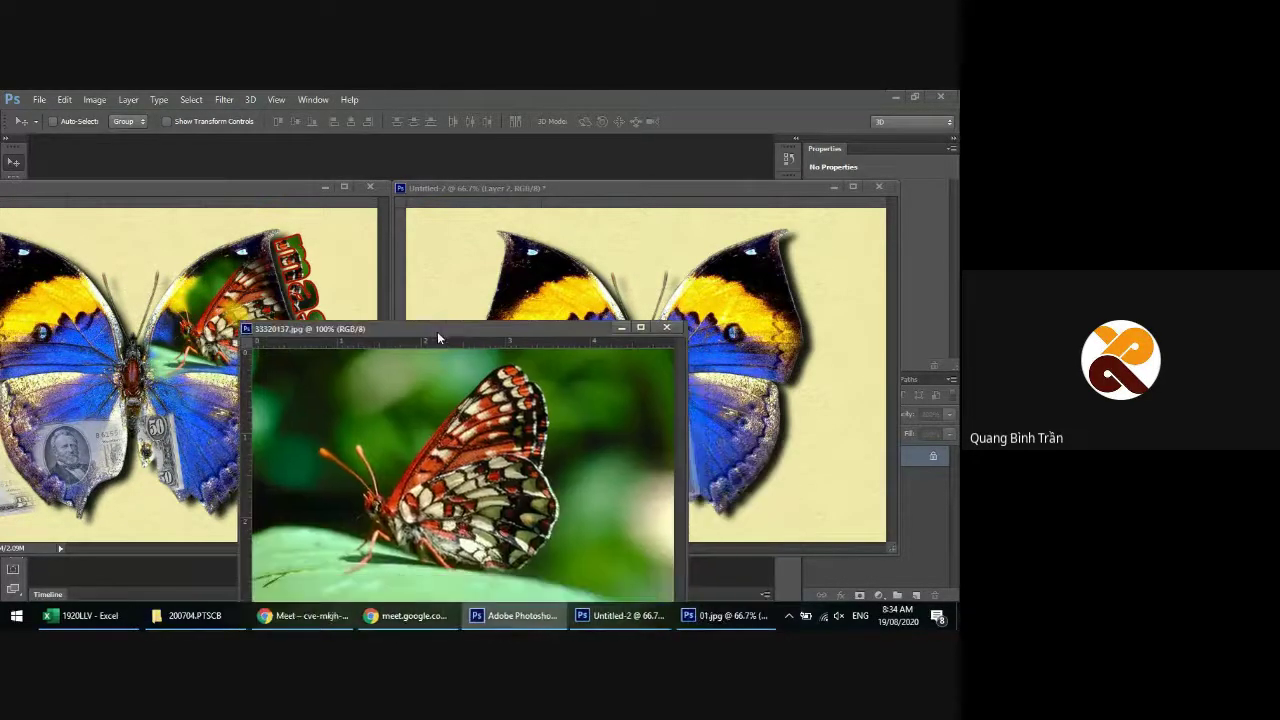
Drop the second butterfly into Untitled-2 at 43% fill, positioned over the right wing
mouse_move(522, 503)
mouse_down()
mouse_move(797, 388)
mouse_move(770, 345)
mouse_up()
click(948, 433)
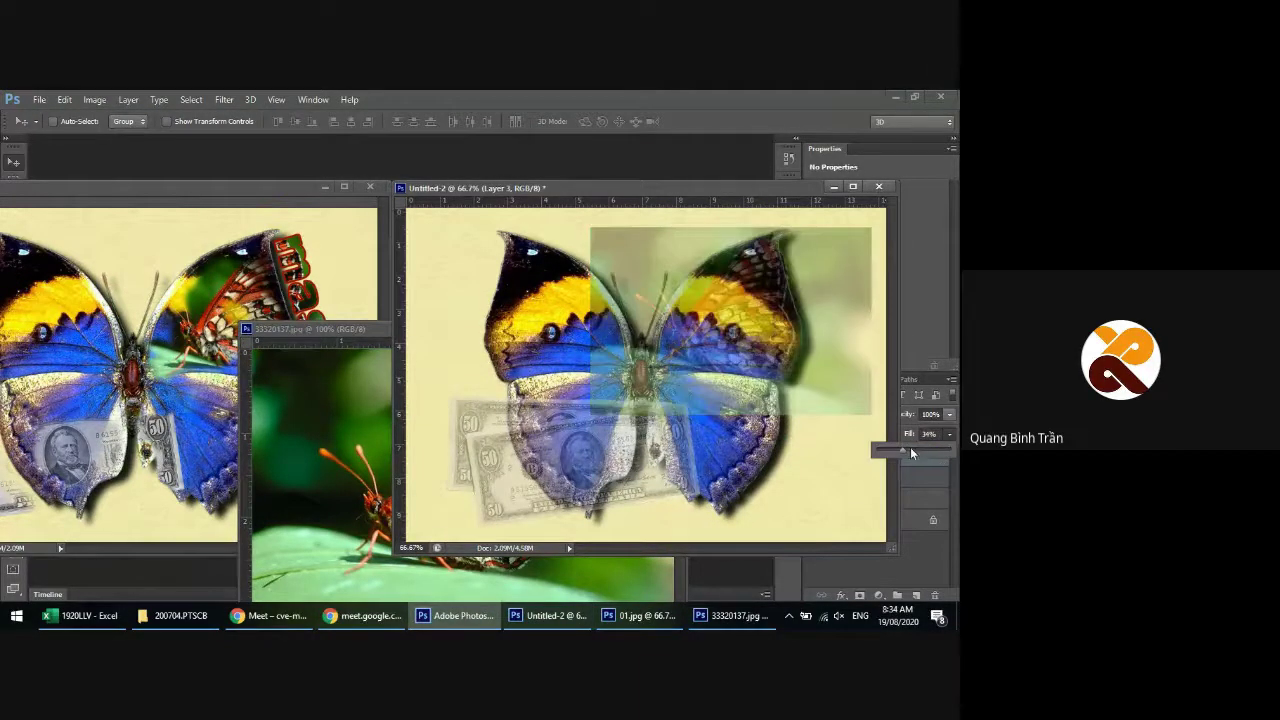
drag(910, 453, 917, 453)
drag(751, 323, 791, 328)
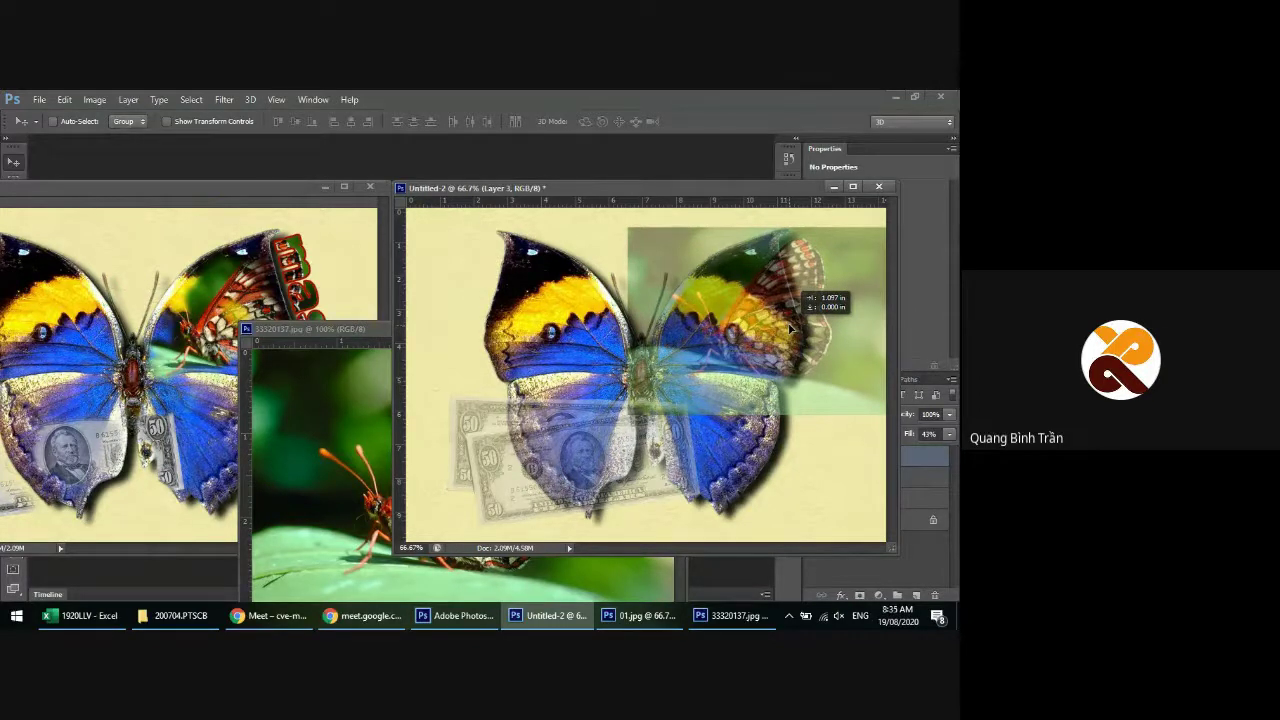
drag(790, 329, 800, 329)
drag(799, 326, 790, 331)
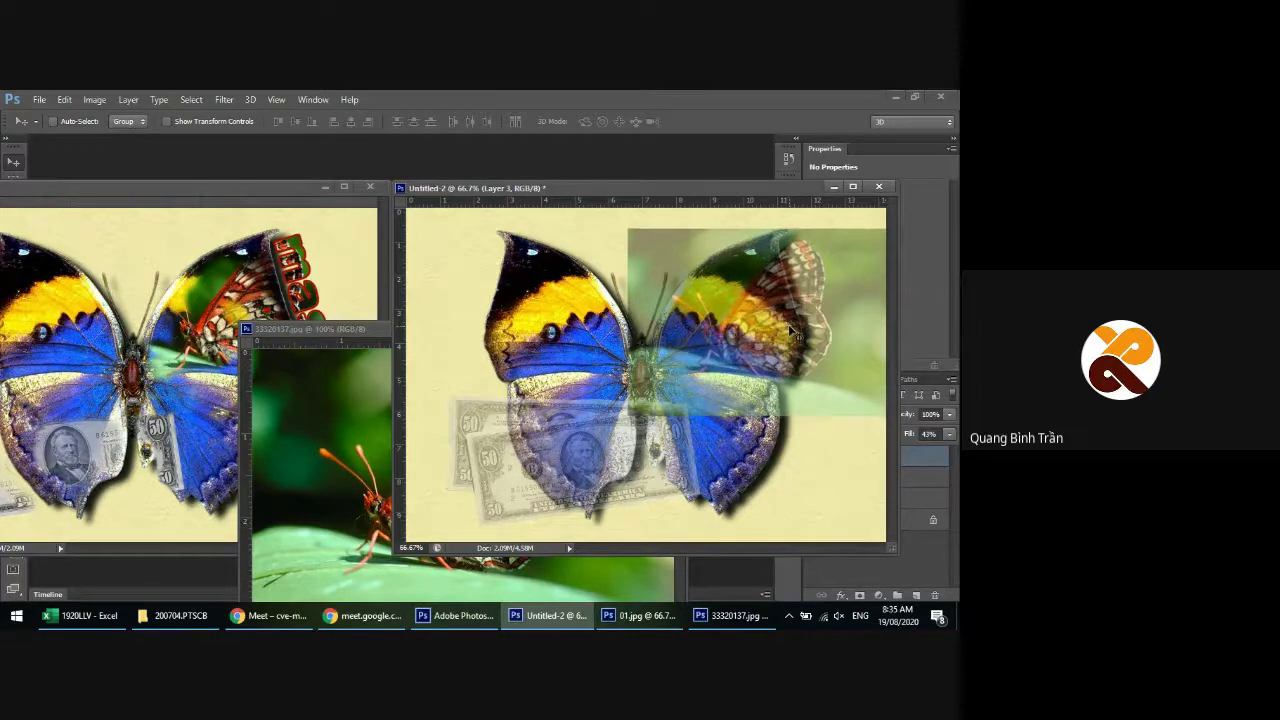
Close the 33320137 source, rearrange the windows, and select the banknote Layer 2
click(321, 332)
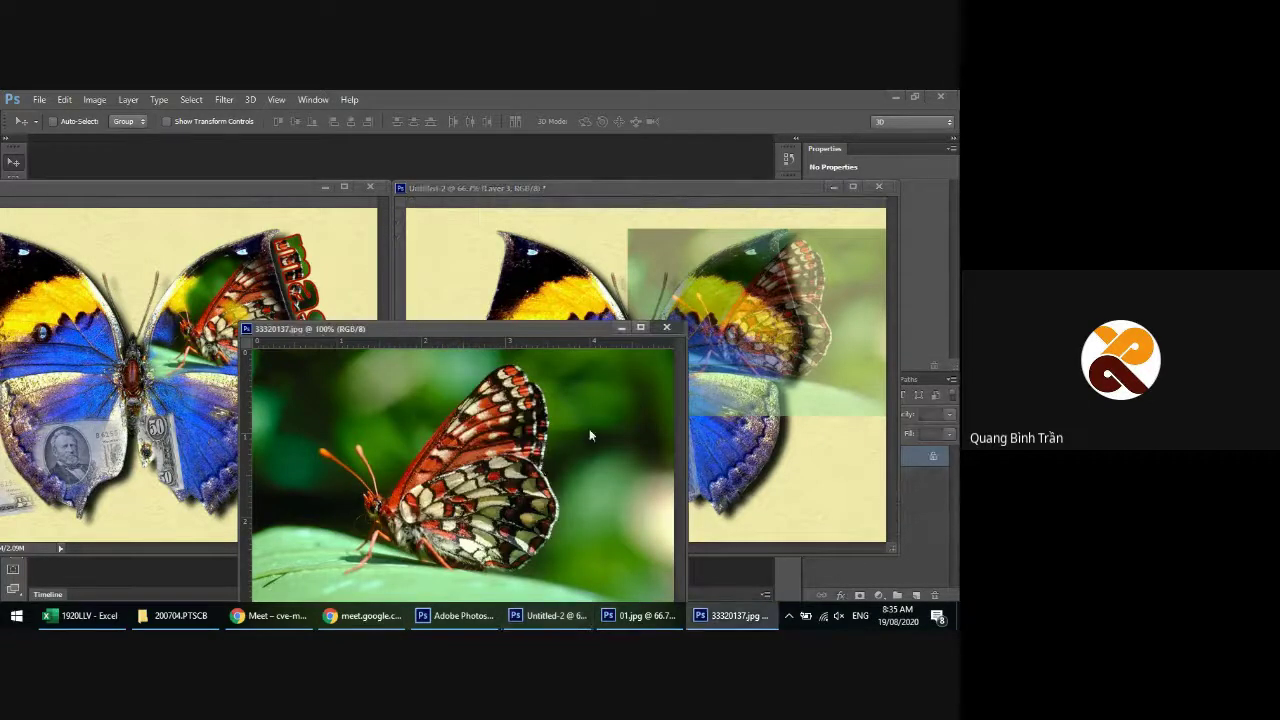
click(666, 329)
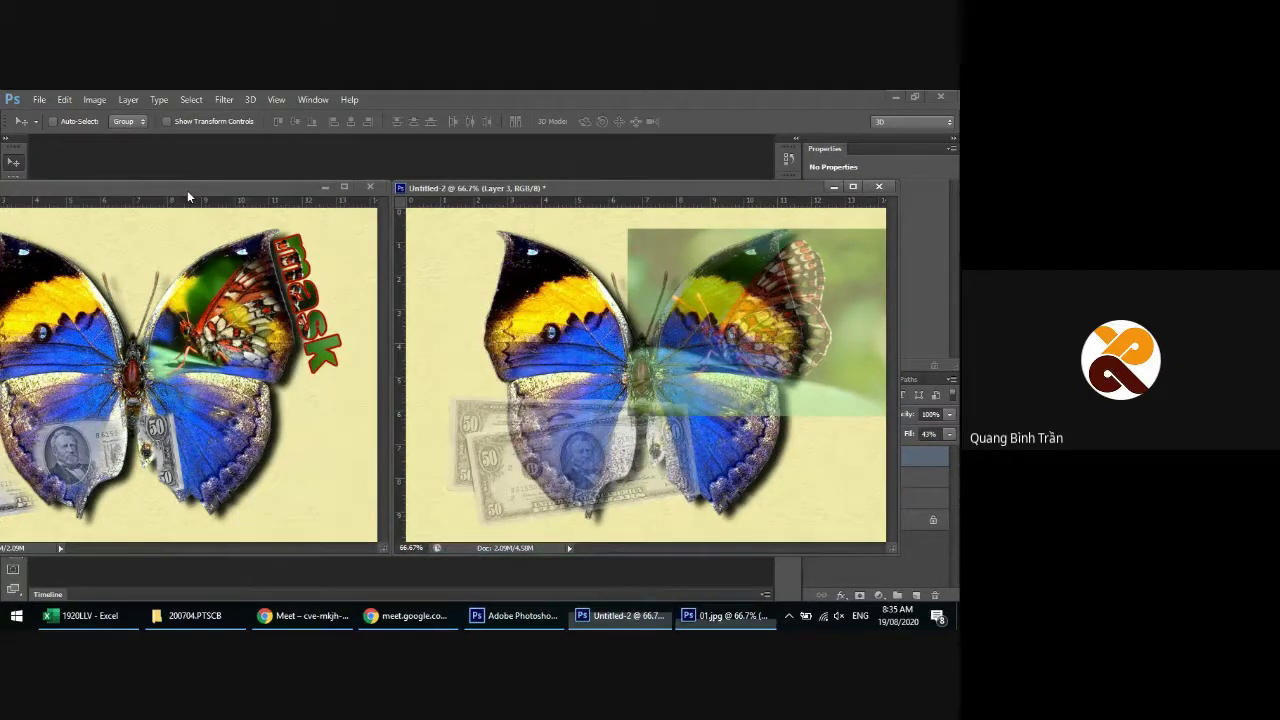
drag(187, 190, 297, 190)
click(564, 192)
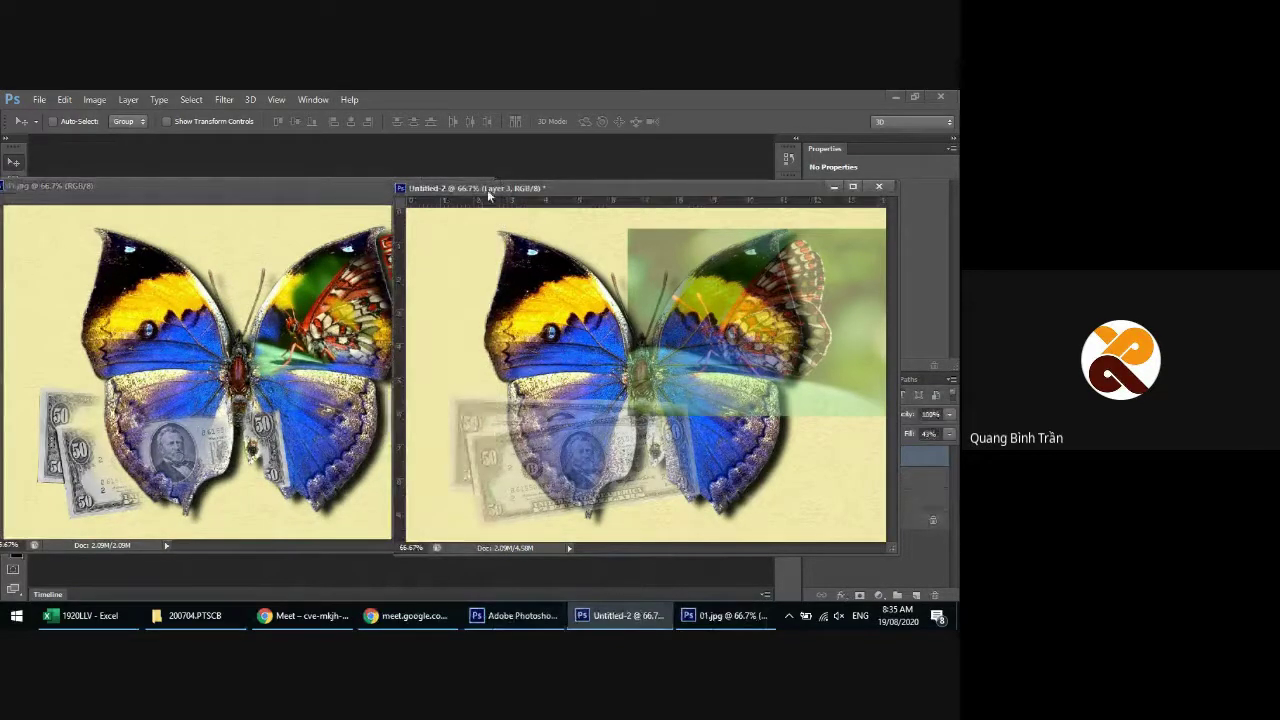
drag(488, 196, 435, 195)
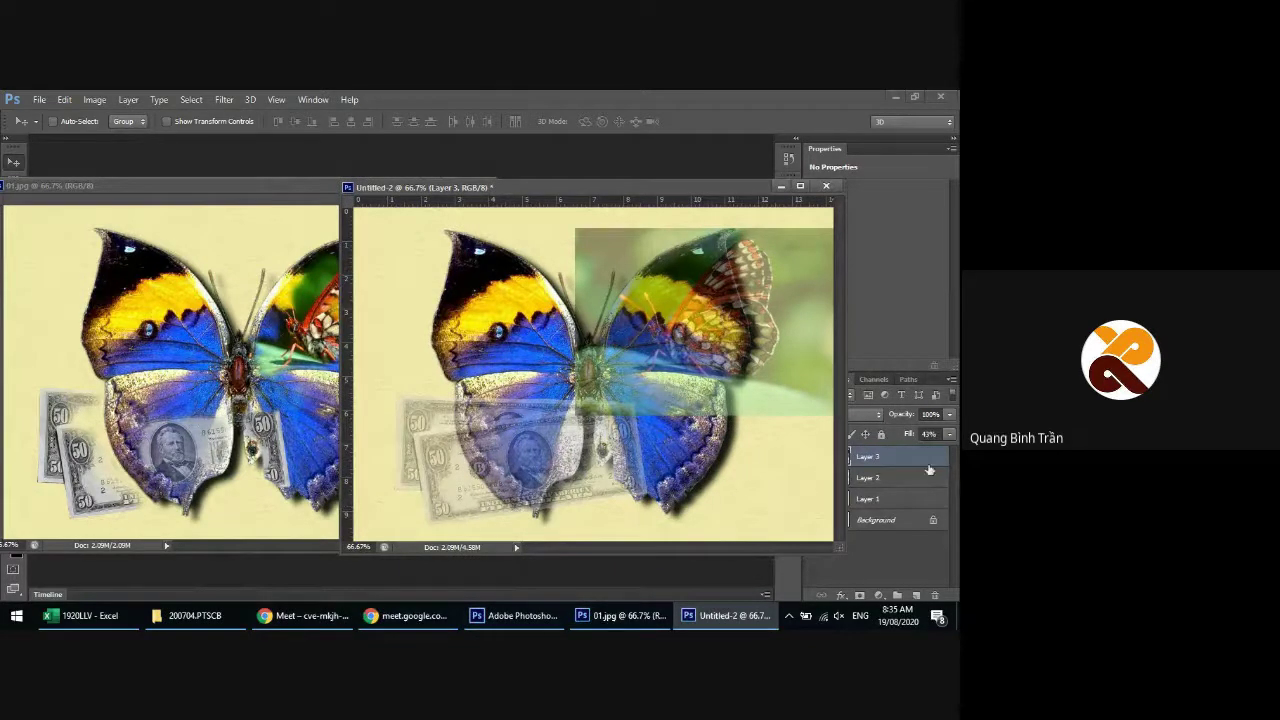
click(450, 490)
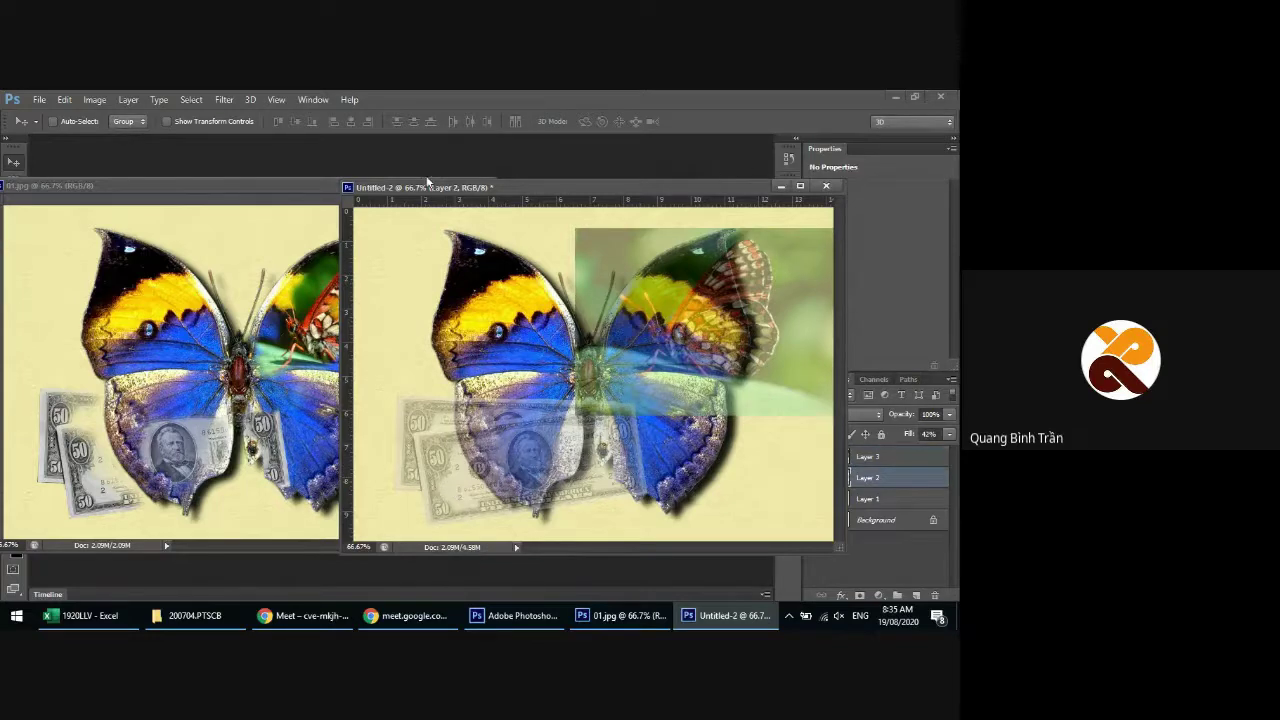
Compare the banknote layer on and off, then restore its fill to 100%
drag(287, 187, 287, 100)
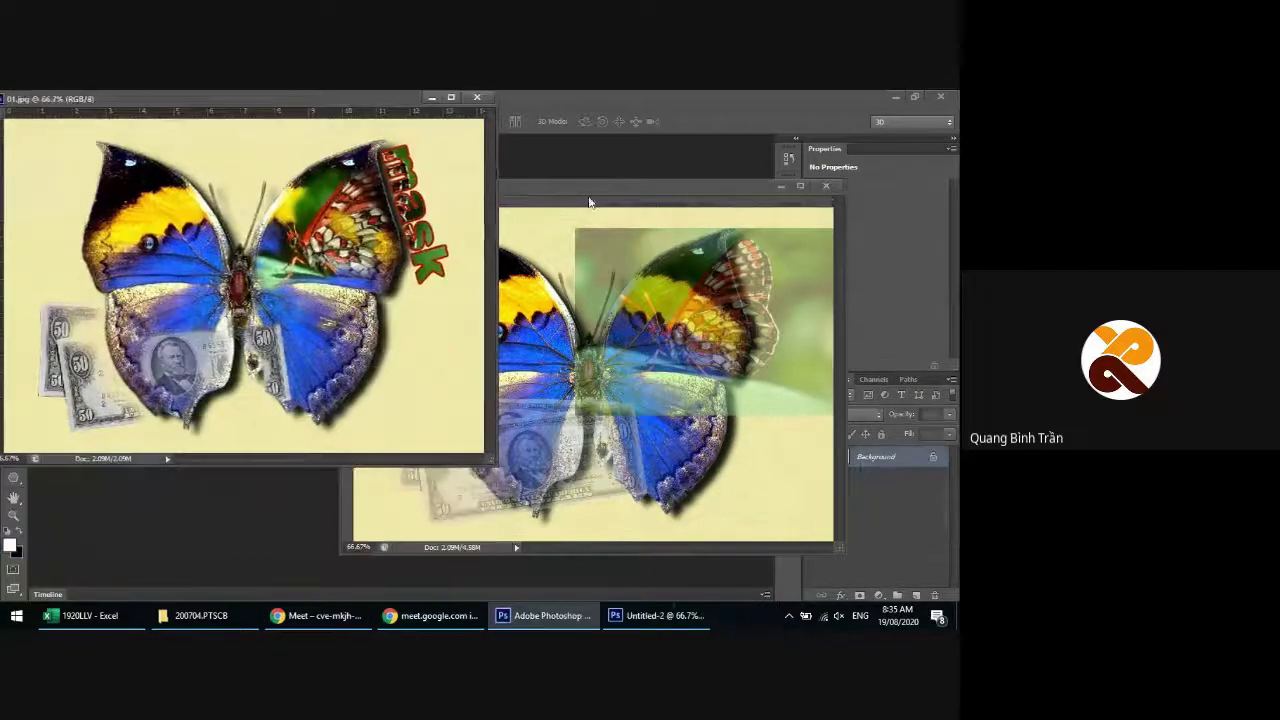
drag(598, 207, 539, 225)
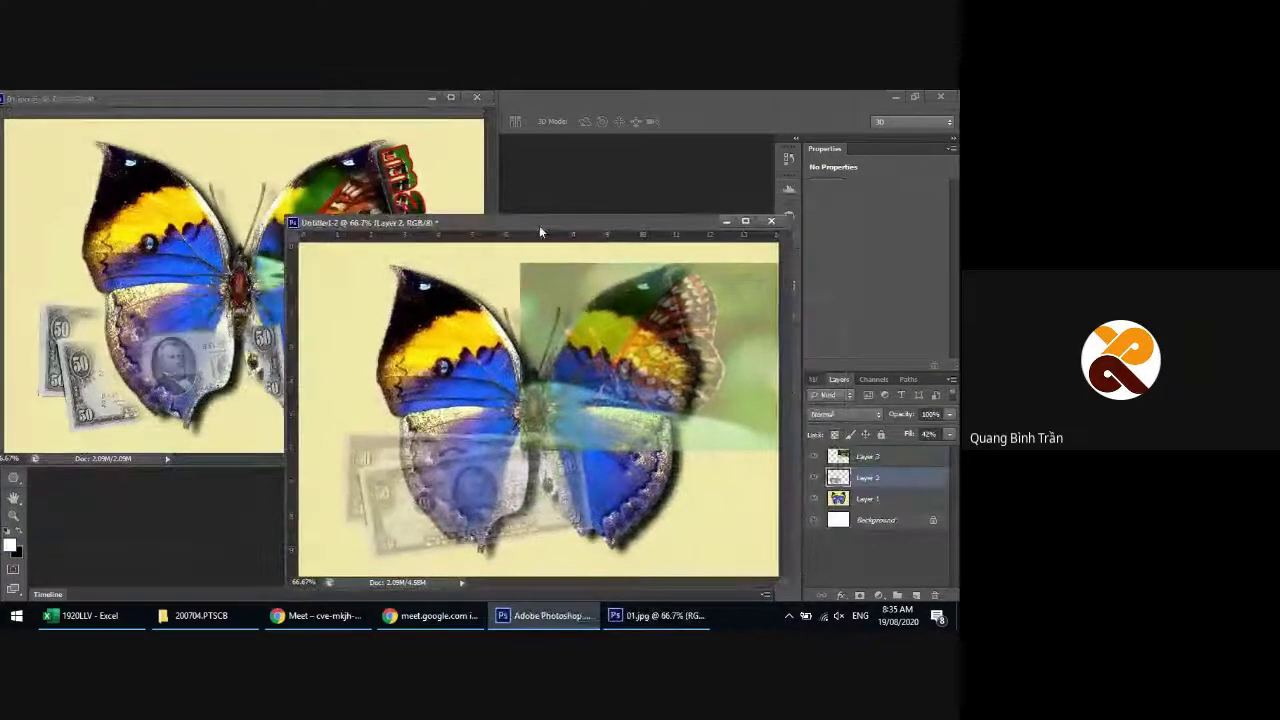
click(813, 477)
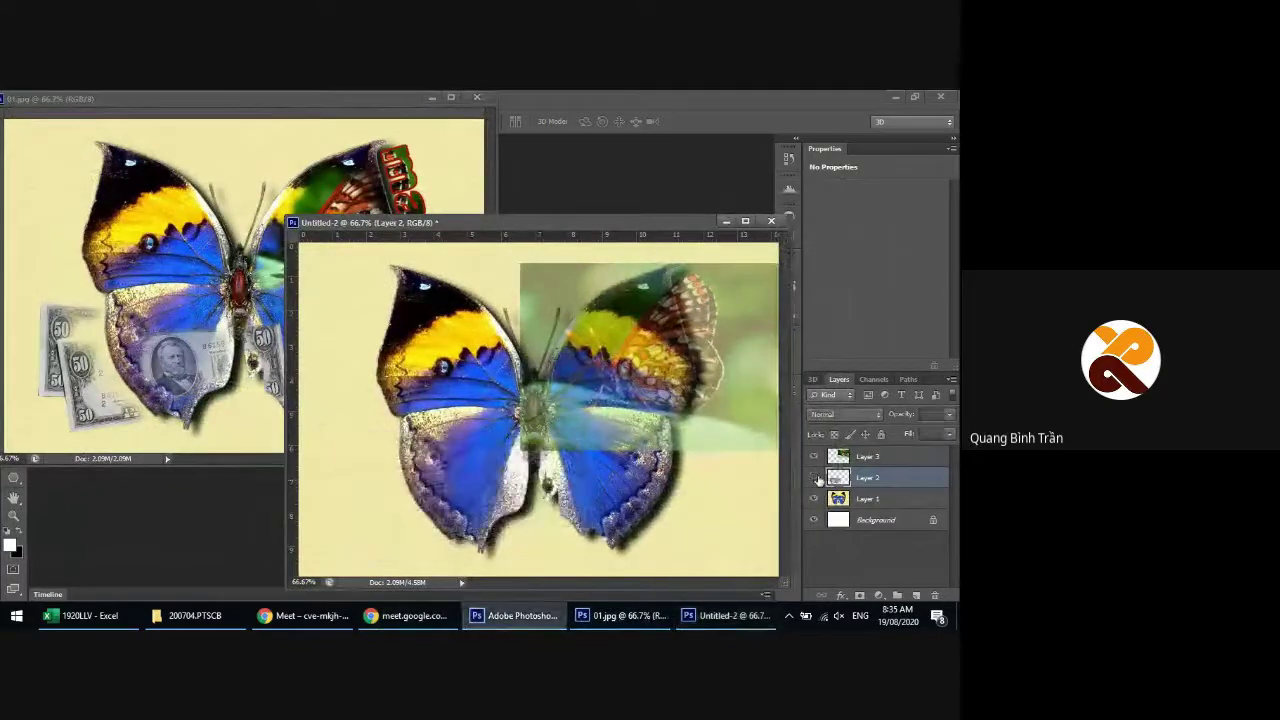
click(813, 477)
click(813, 477)
click(814, 478)
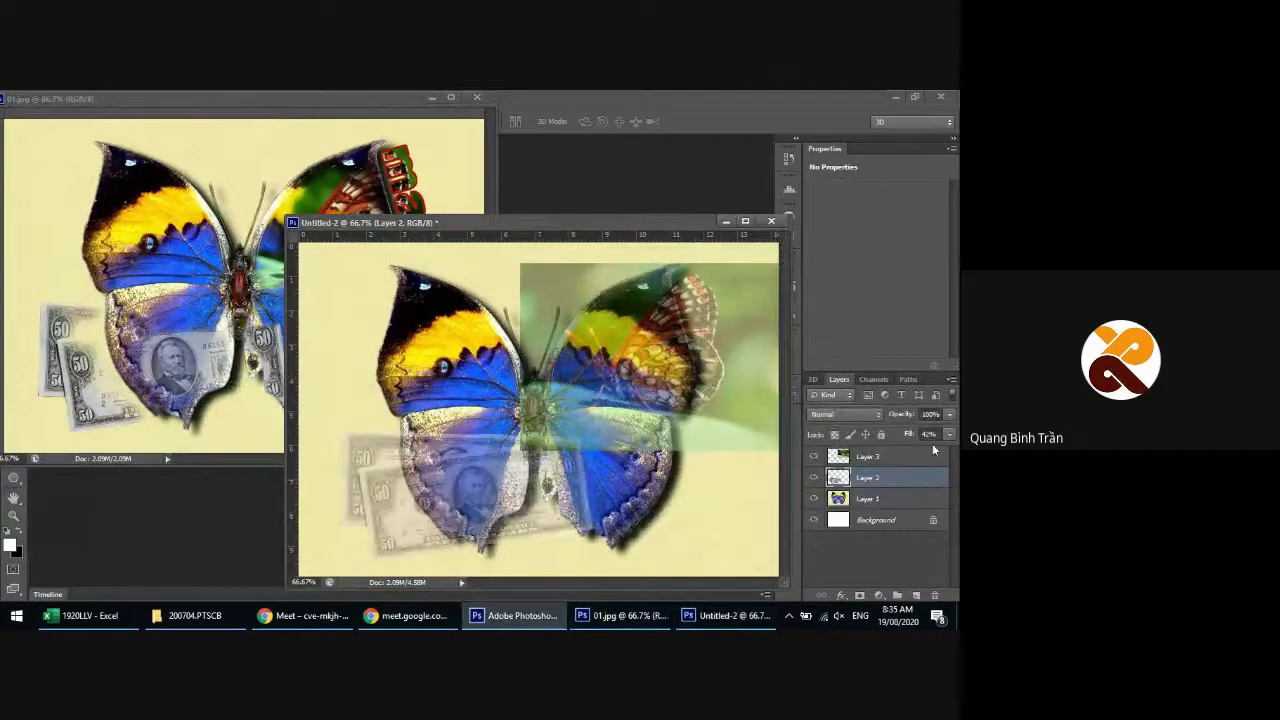
click(950, 434)
drag(932, 456, 955, 456)
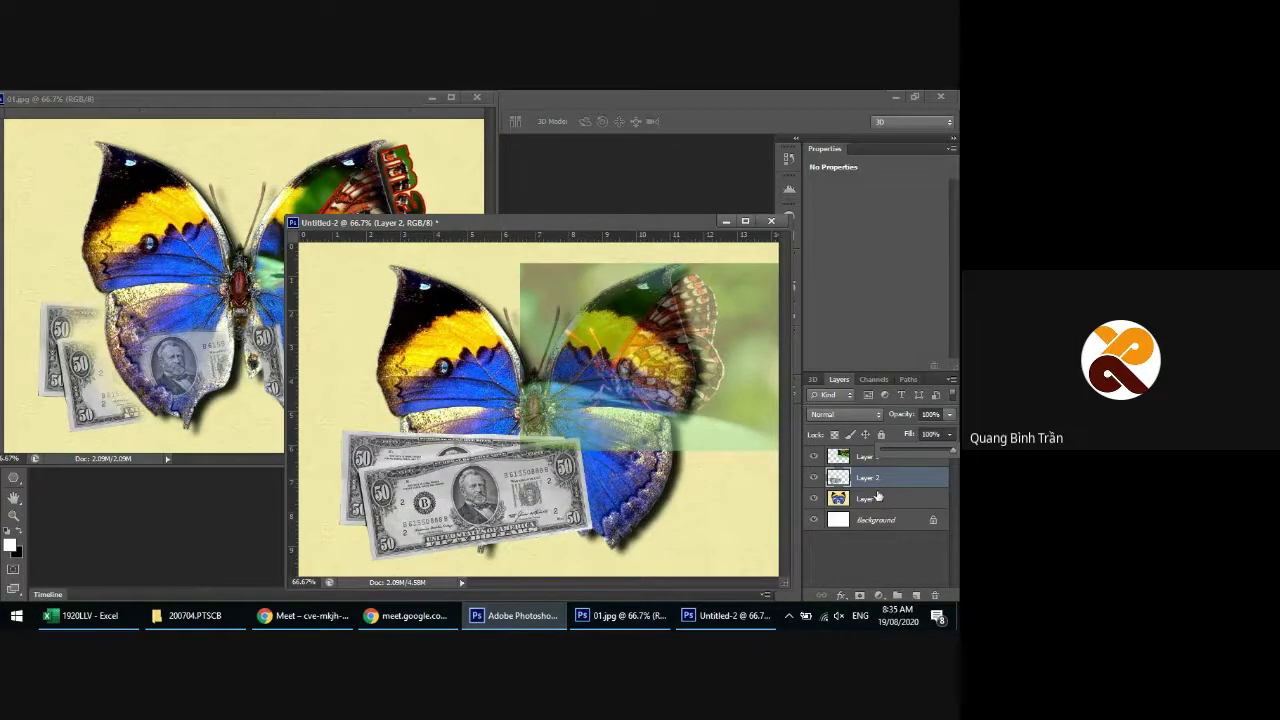
Duplicate the banknote layer into Layer 2 copy and copy 2, hide both, and reselect Layer 2
key(ctrl+j)
key(ctrl+j)
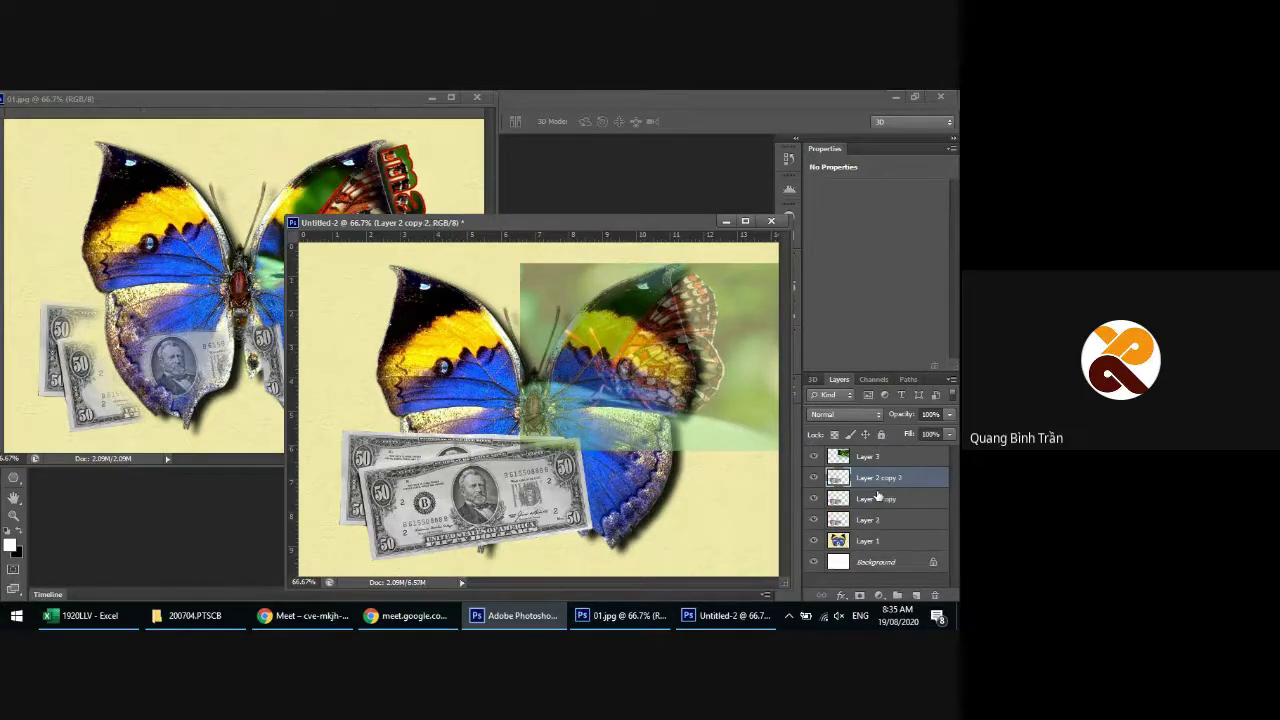
click(866, 512)
click(868, 499)
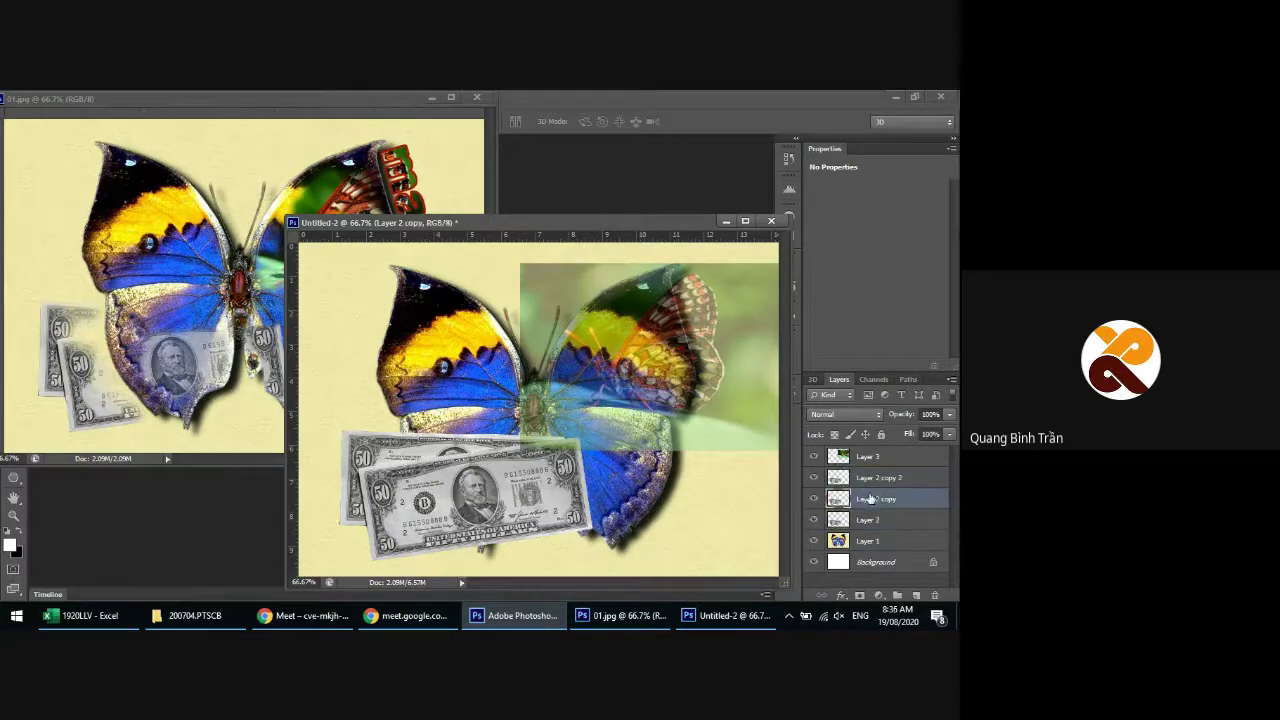
click(867, 480)
drag(817, 482, 818, 507)
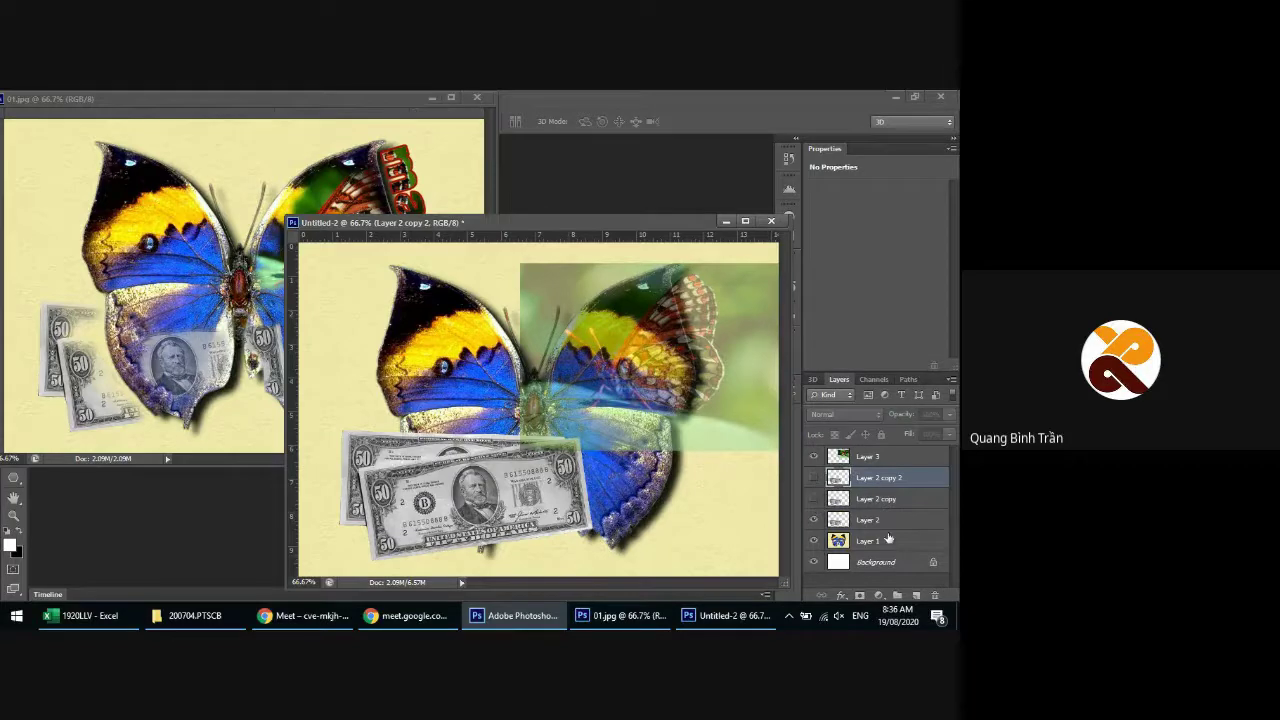
click(864, 520)
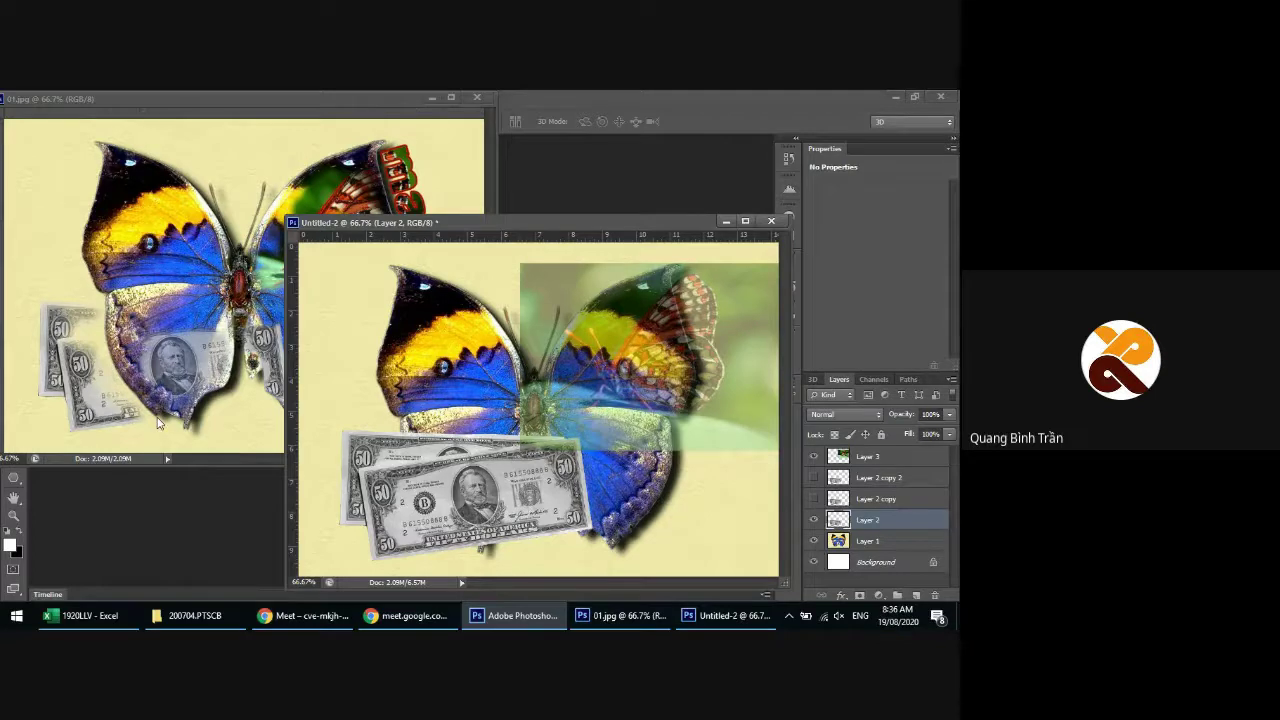
Hide Layer 2, select butterfly Layer 1, check the 01.jpg reference, and return to Untitled-2
click(813, 520)
click(840, 541)
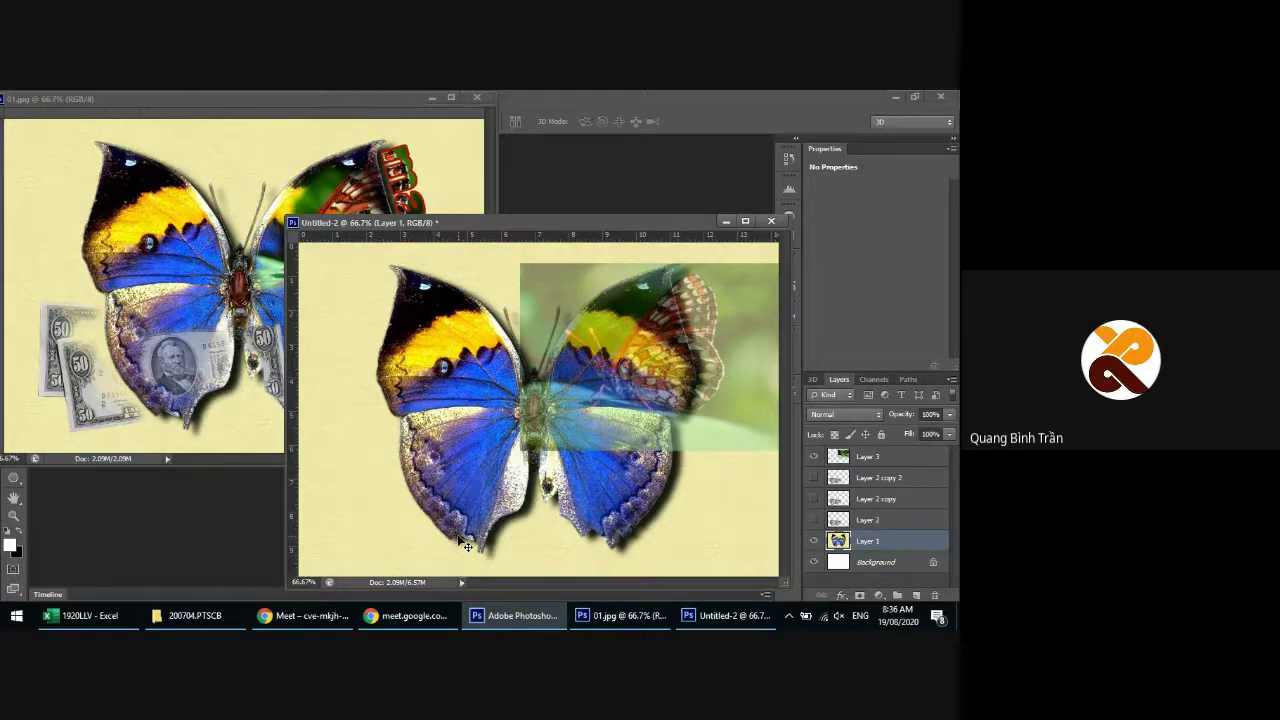
click(88, 98)
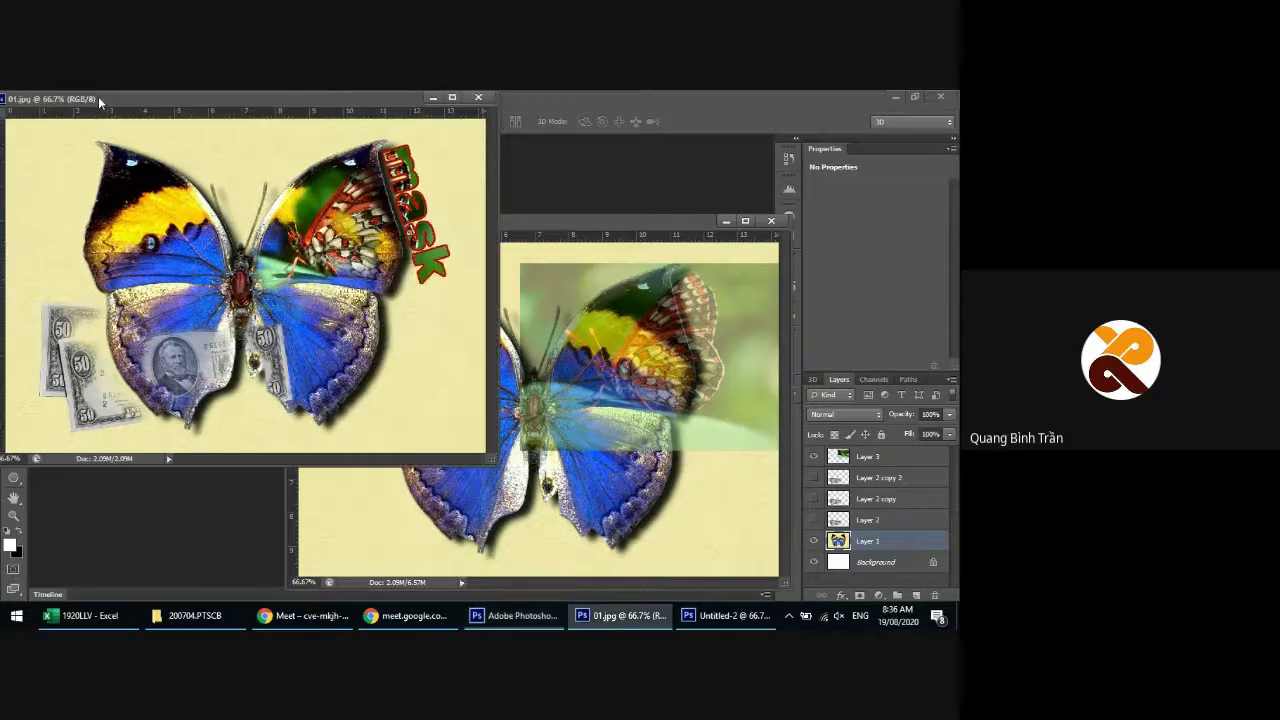
click(98, 96)
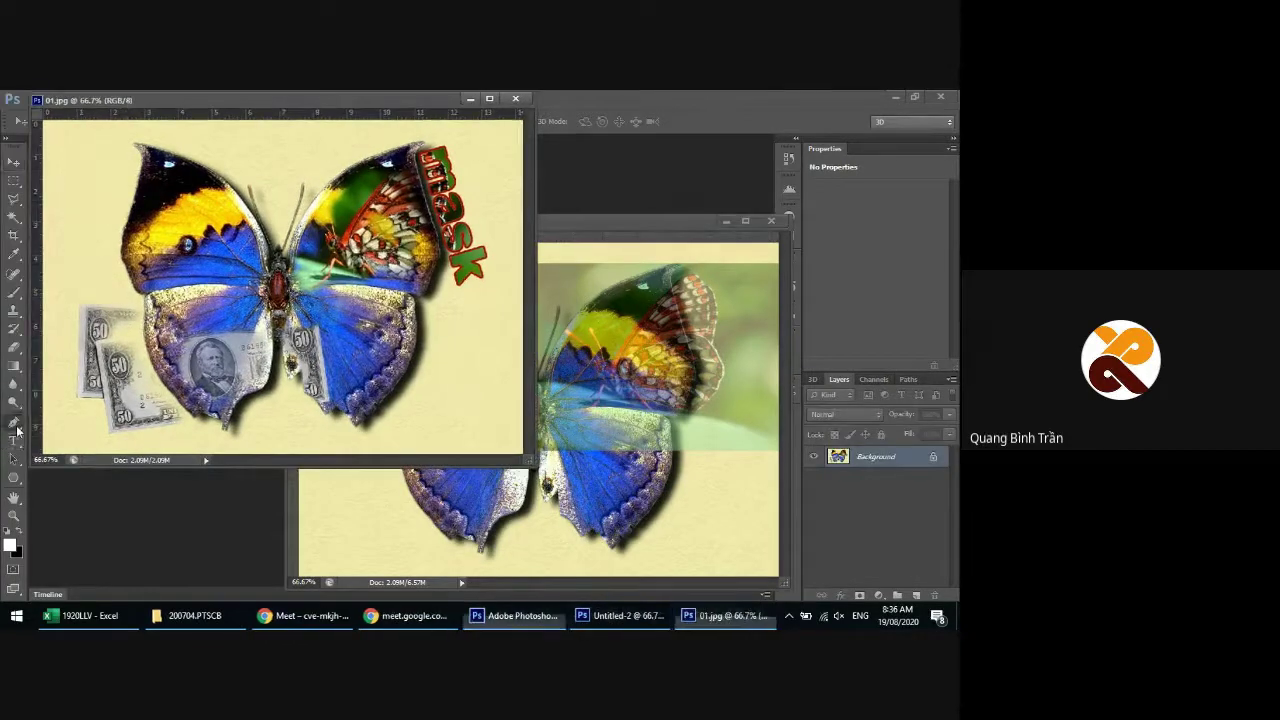
click(398, 519)
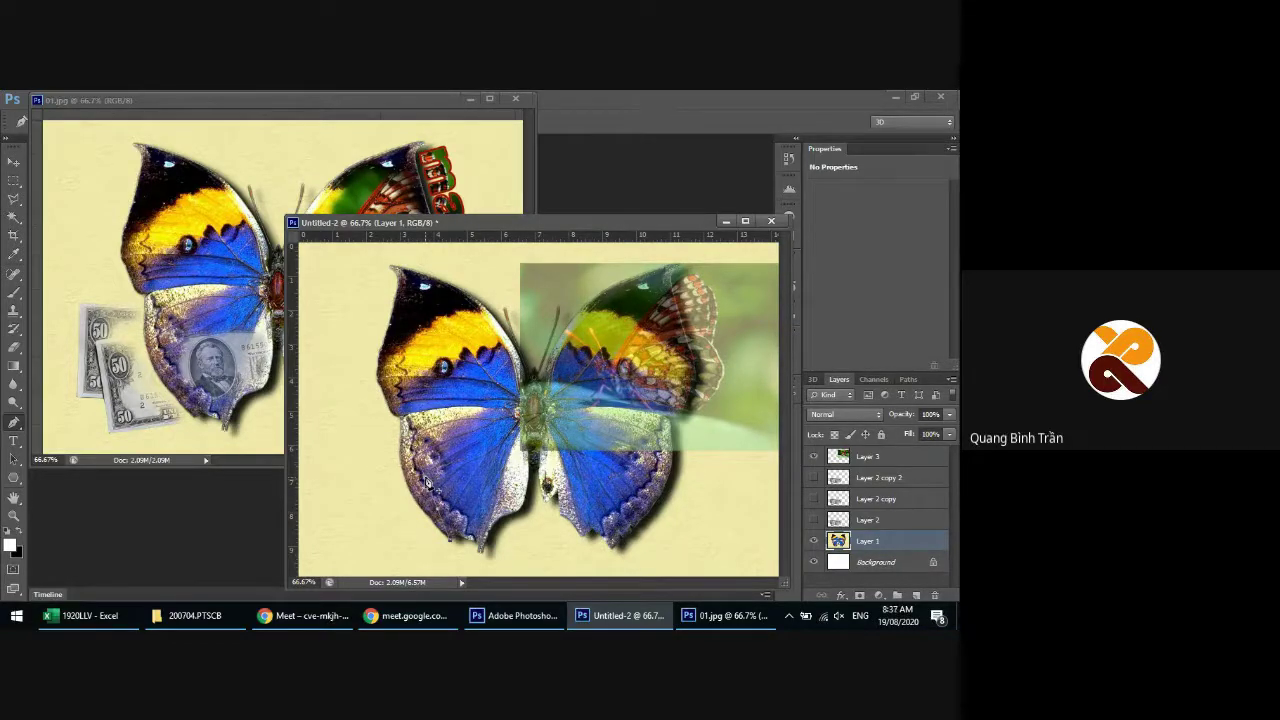
Draw a closed four-corner pen outline around the butterfly wings, then show and select Layer 2
drag(407, 484, 418, 514)
click(461, 545)
click(652, 568)
click(742, 377)
click(482, 270)
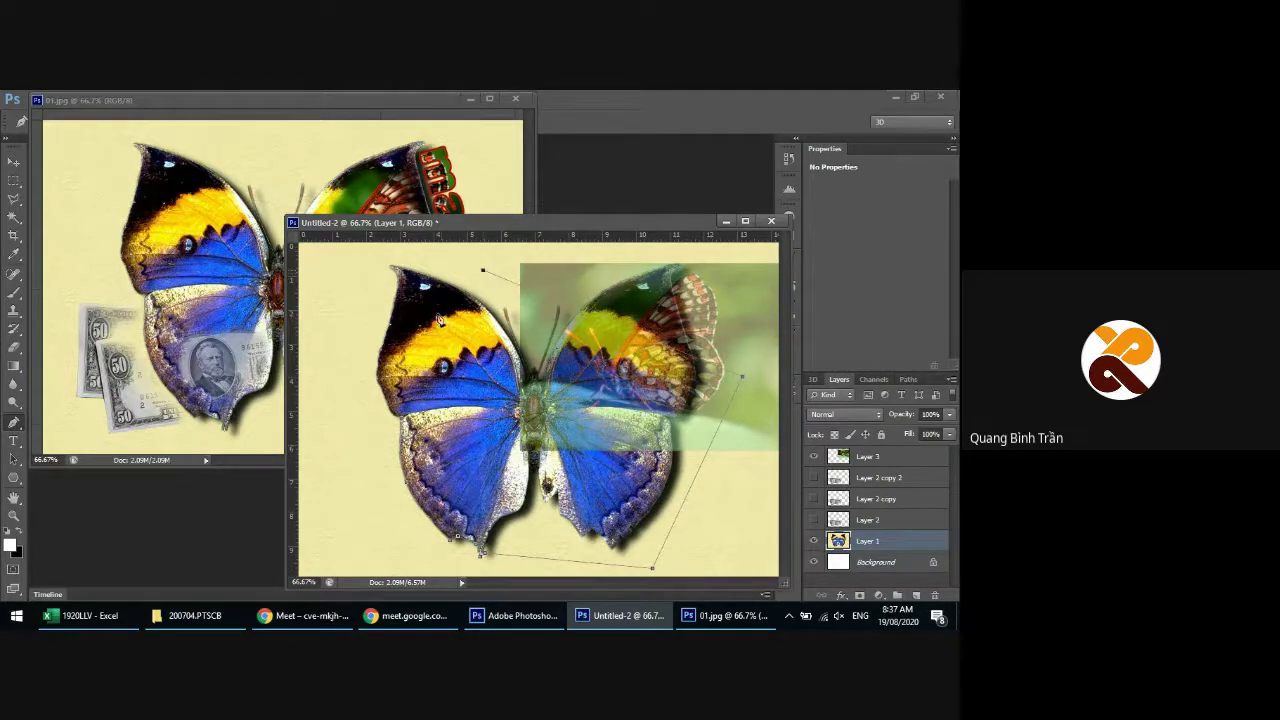
click(332, 353)
click(481, 551)
click(813, 520)
click(874, 521)
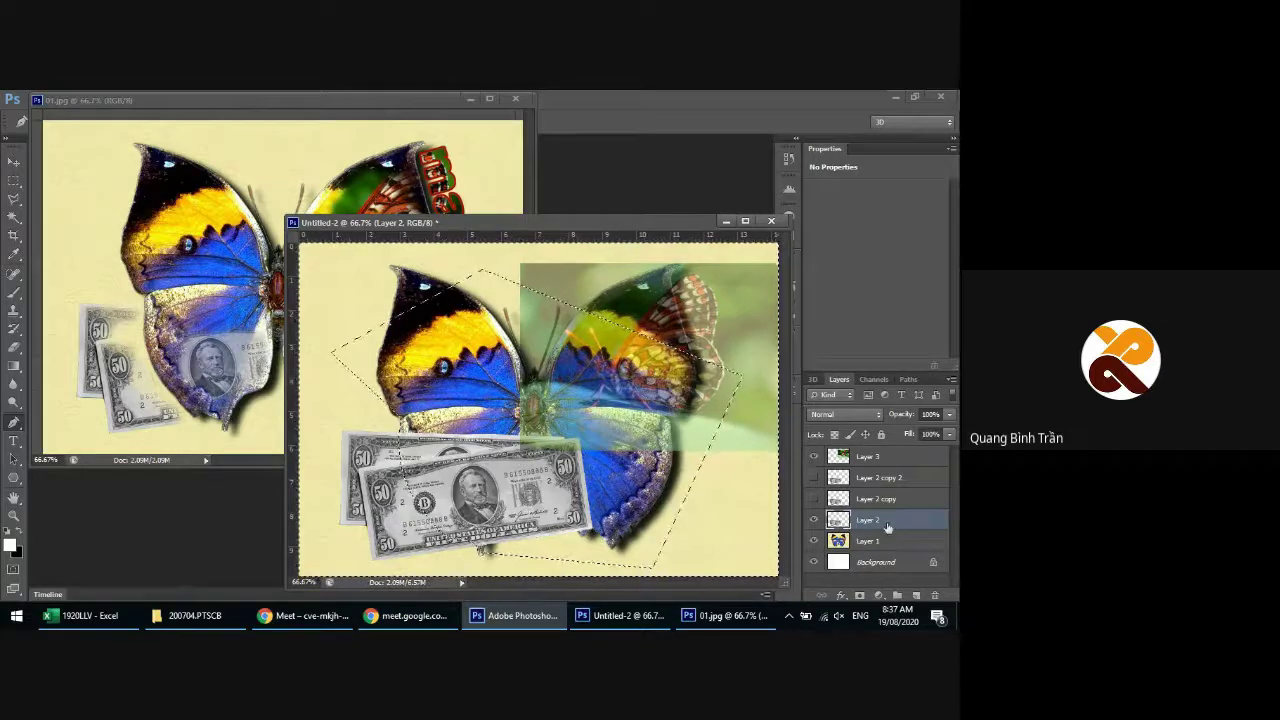
Trial-mask the banknotes, feather the selection by 10, mask again, and undo each attempt
click(859, 597)
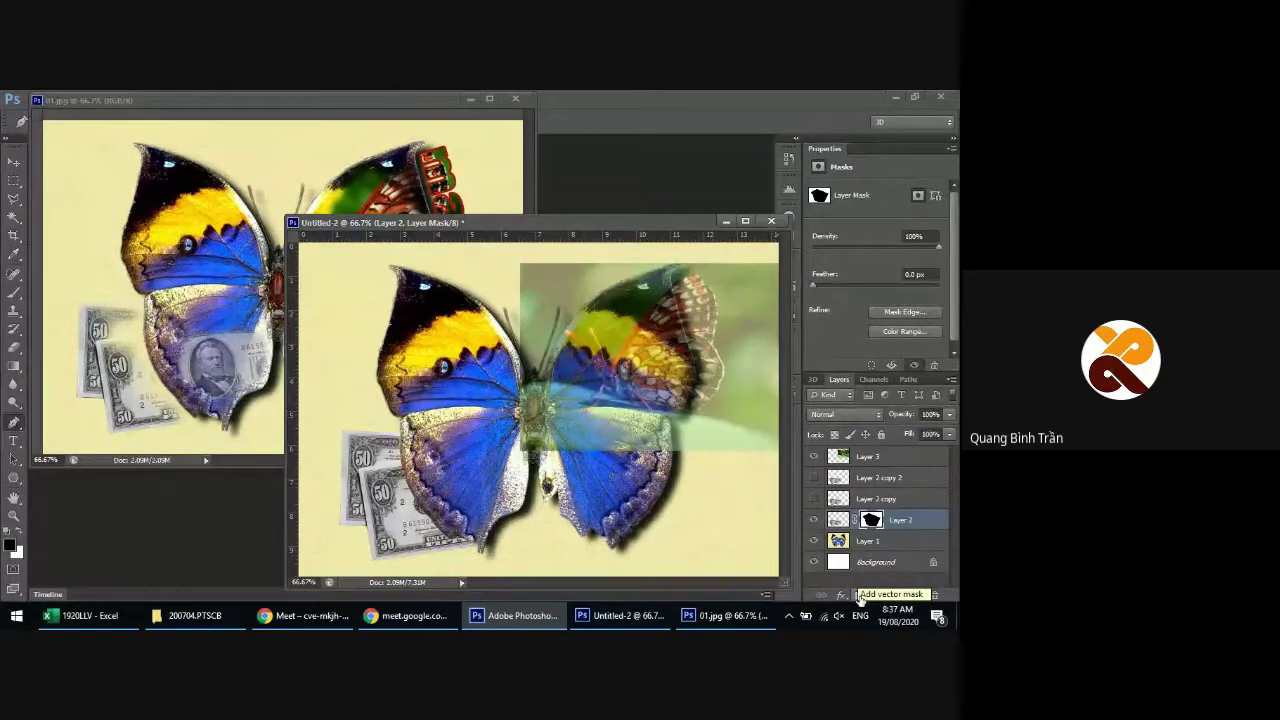
key(ctrl+z)
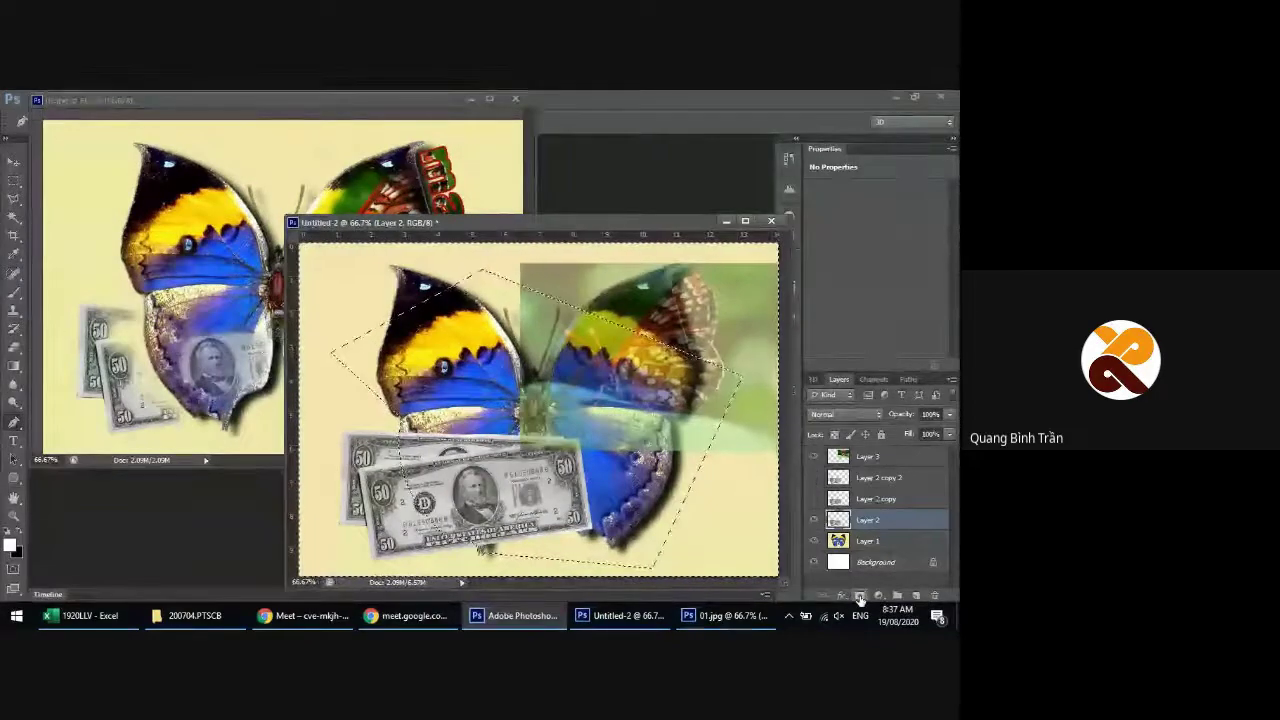
key(shift+F6)
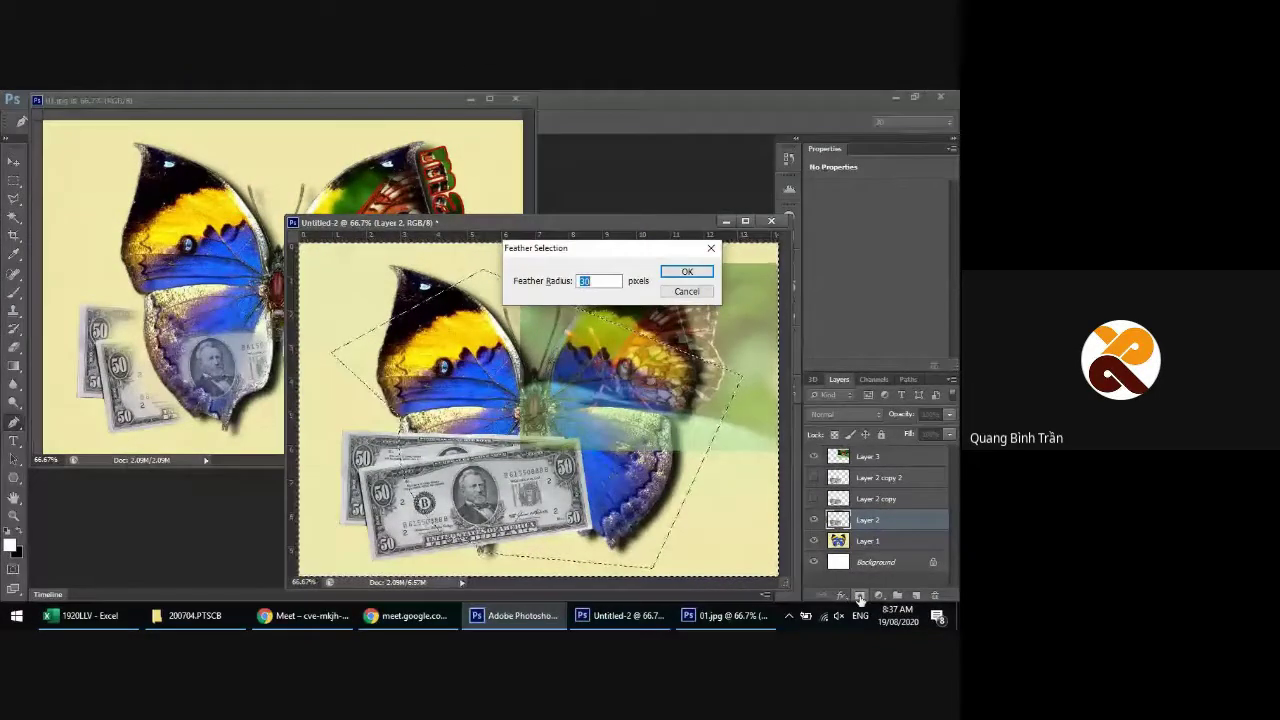
text(10)
key(Return)
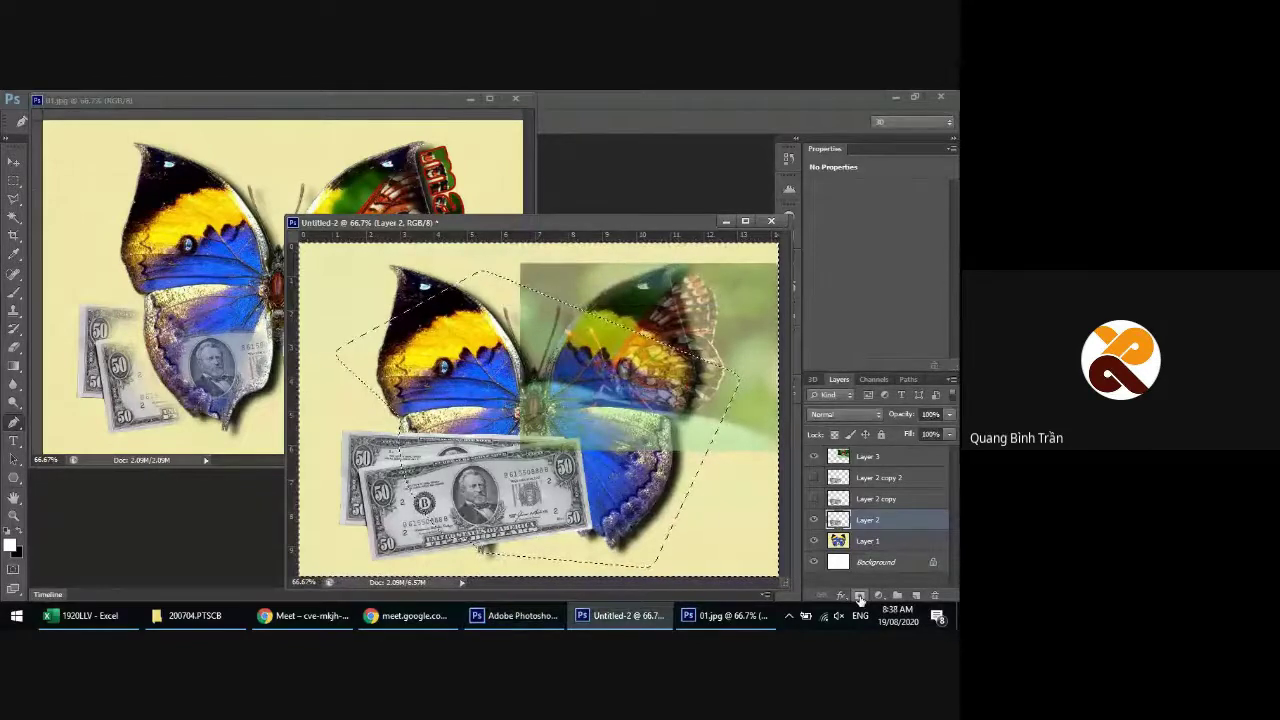
click(859, 596)
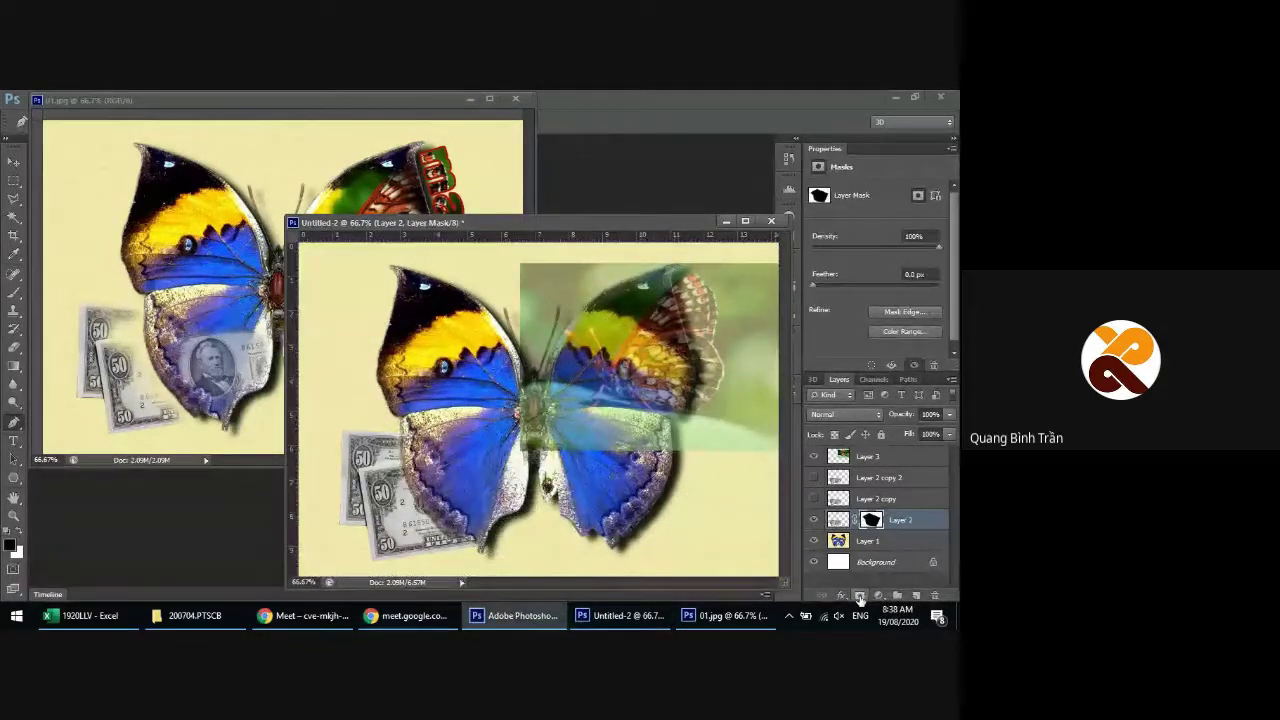
key(ctrl+z)
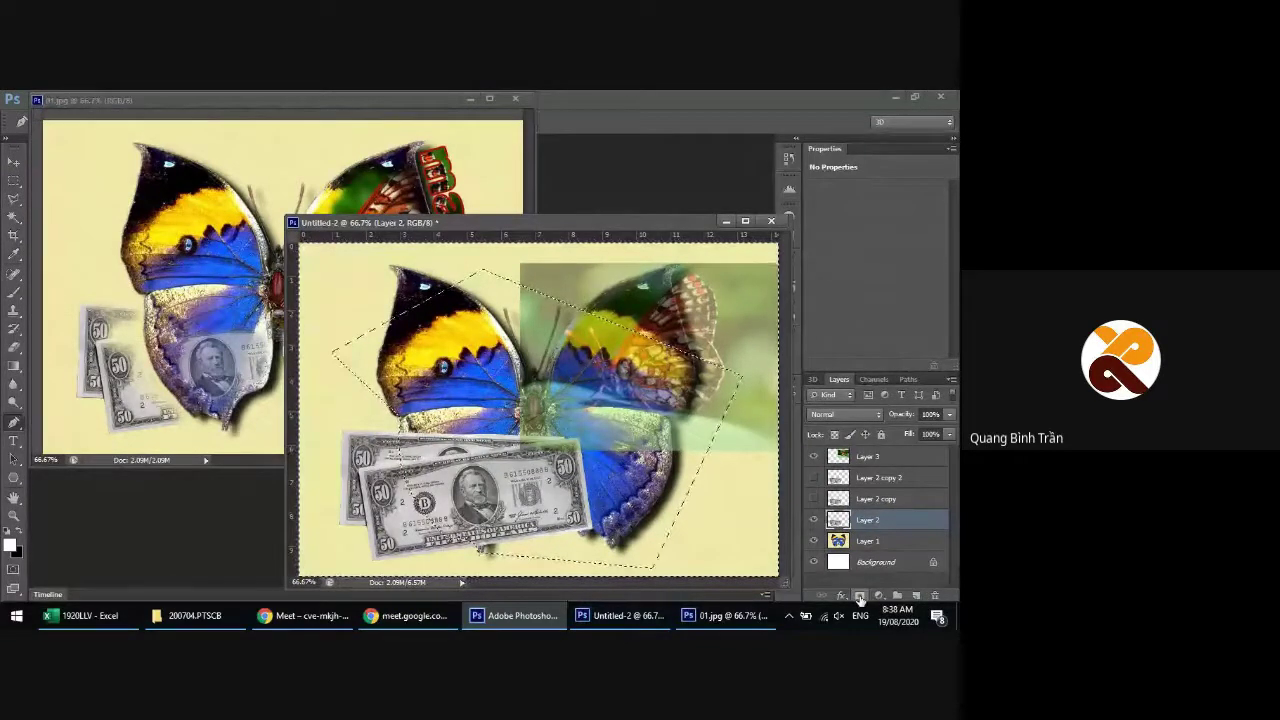
Feather the selection by 50 and add a layer mask to banknote Layer 2
key(shift+F6)
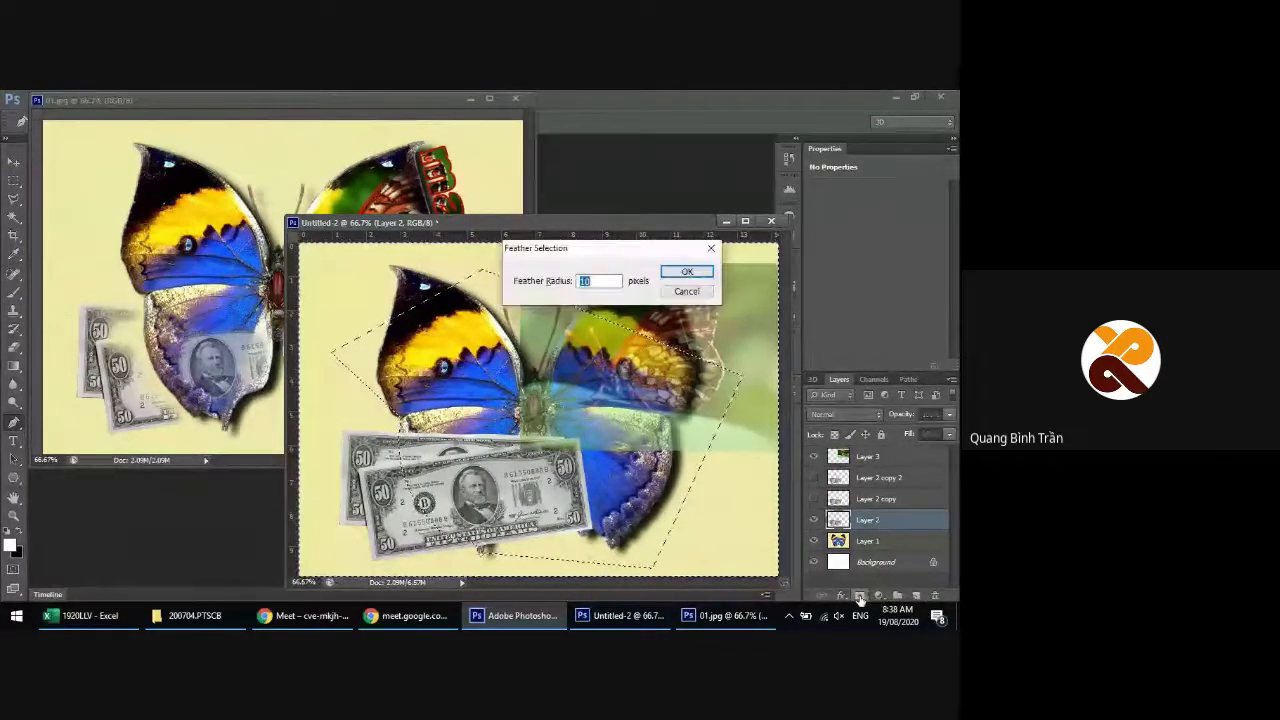
text(50)
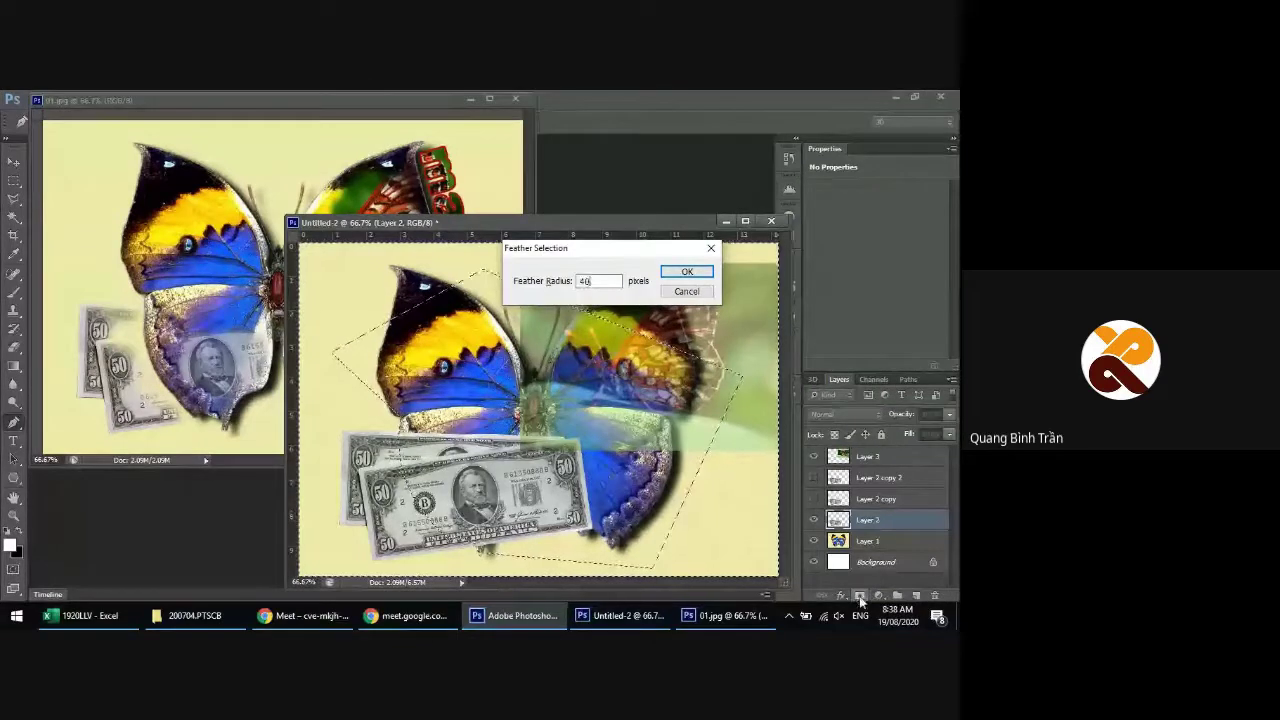
key(Return)
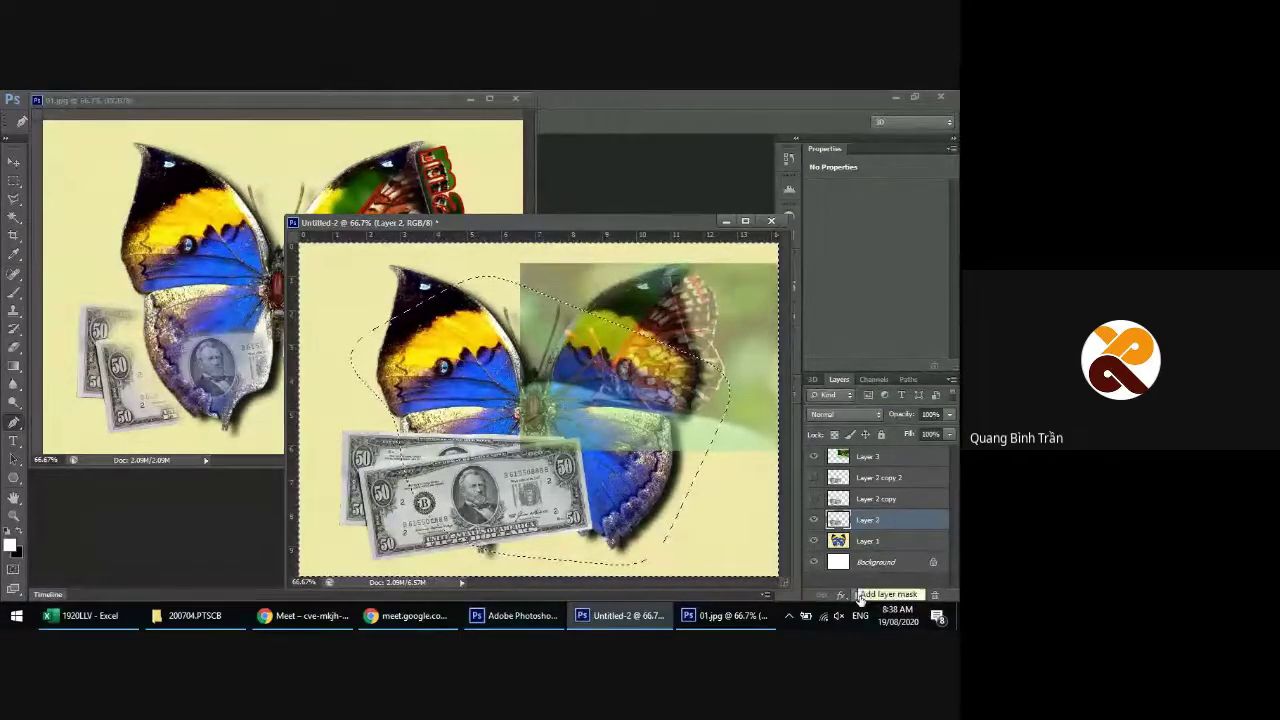
click(857, 596)
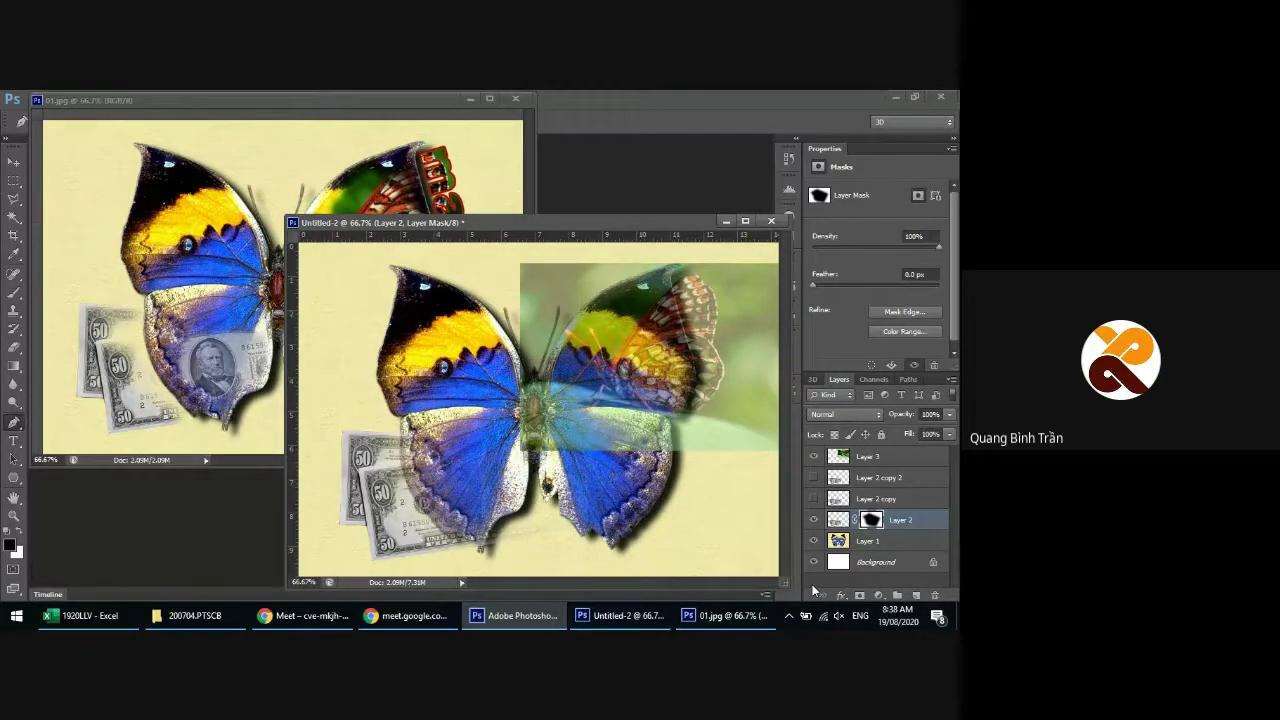
Load the Work Path and the mask shape as selections, then delete Layer 2's layer mask
click(907, 379)
ctrl+click(818, 397)
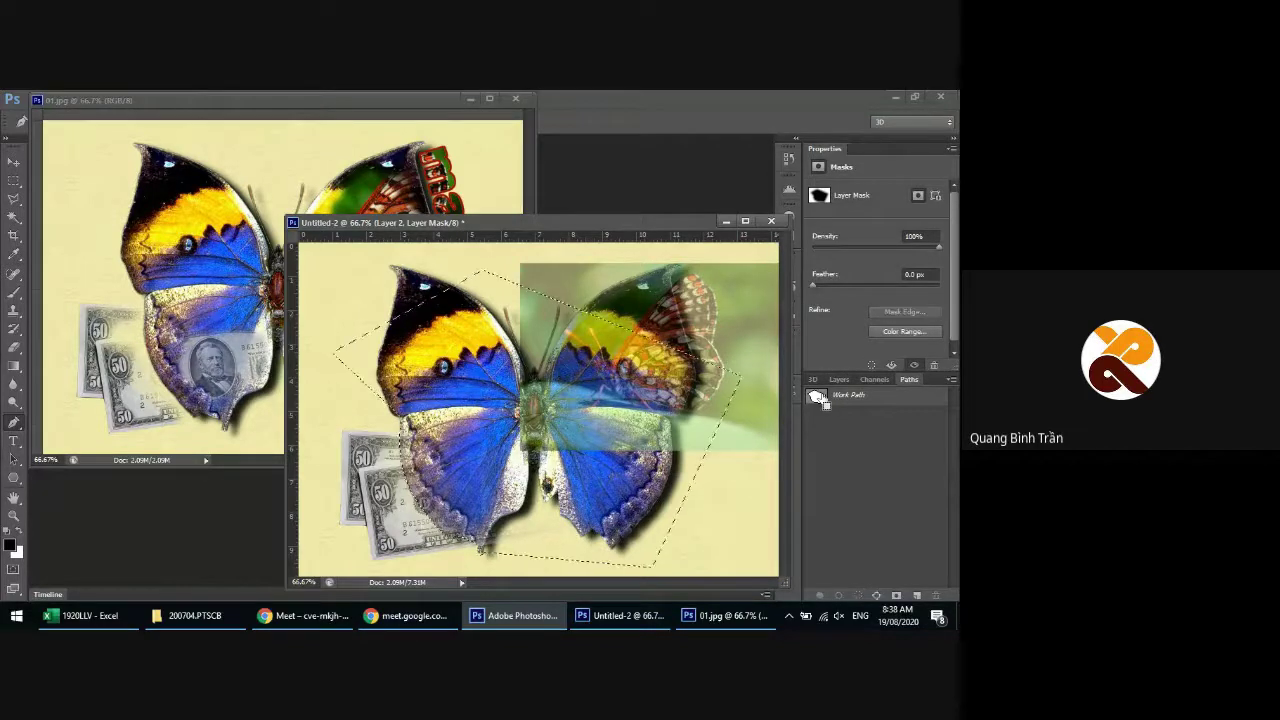
click(841, 379)
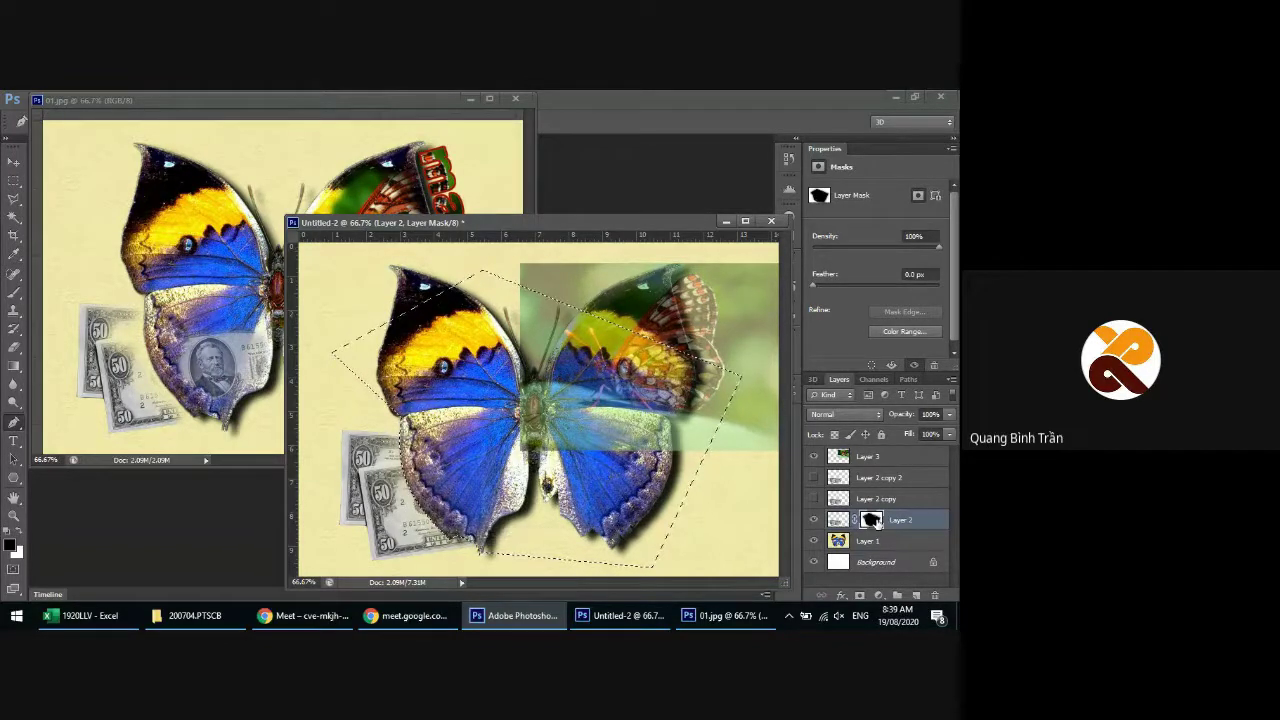
key(ctrl+d)
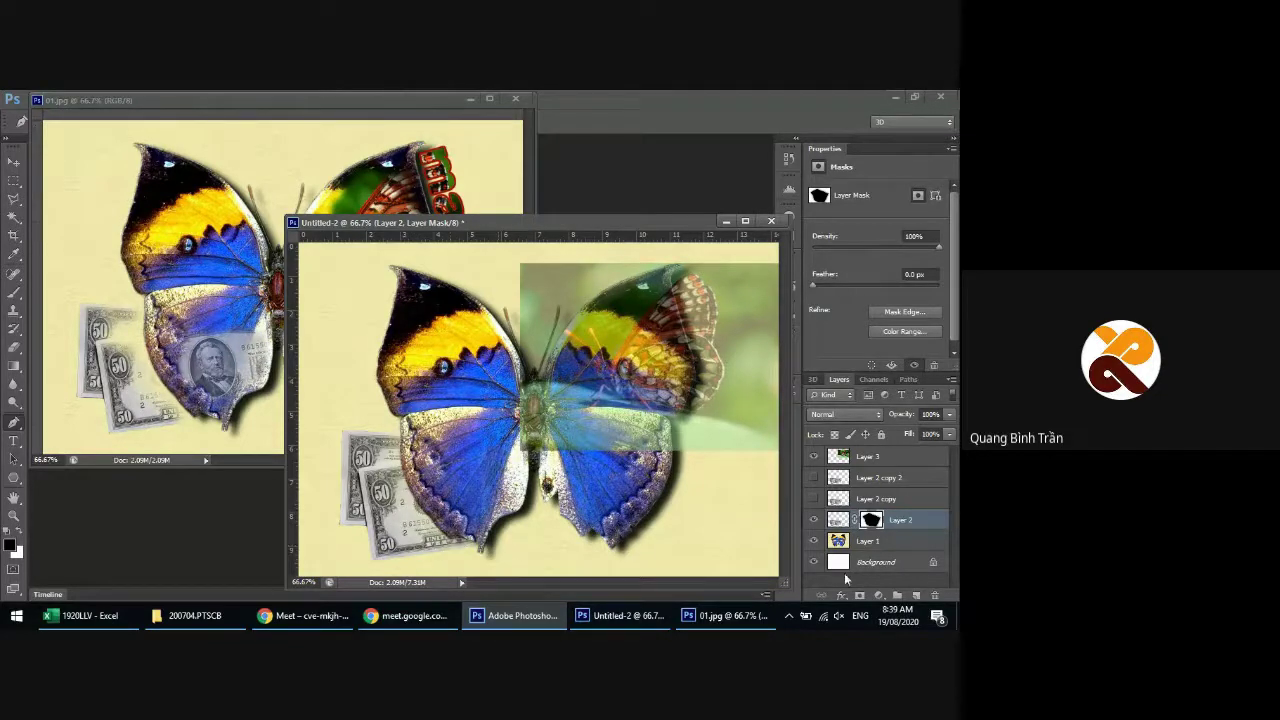
ctrl+click(872, 521)
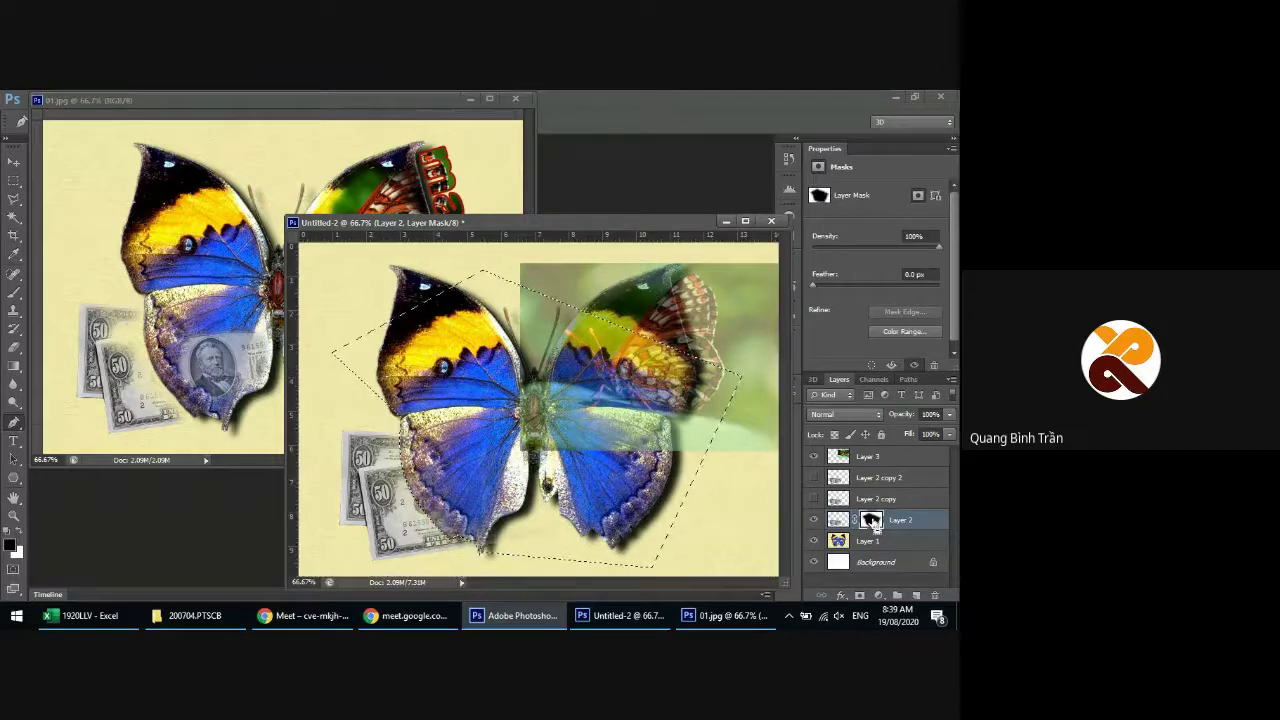
key(Delete)
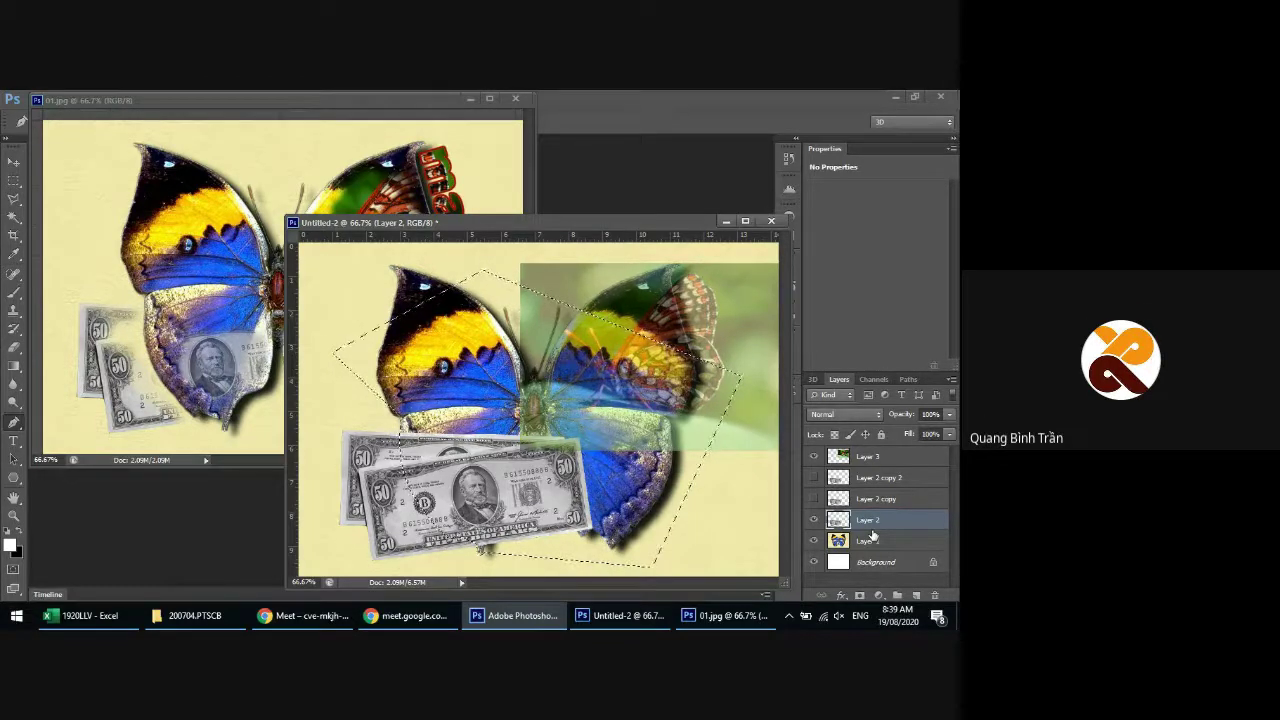
Add a white mask to Layer 2, fill the Work Path selection with black, then invert the selection
key(ctrl+shift+i)
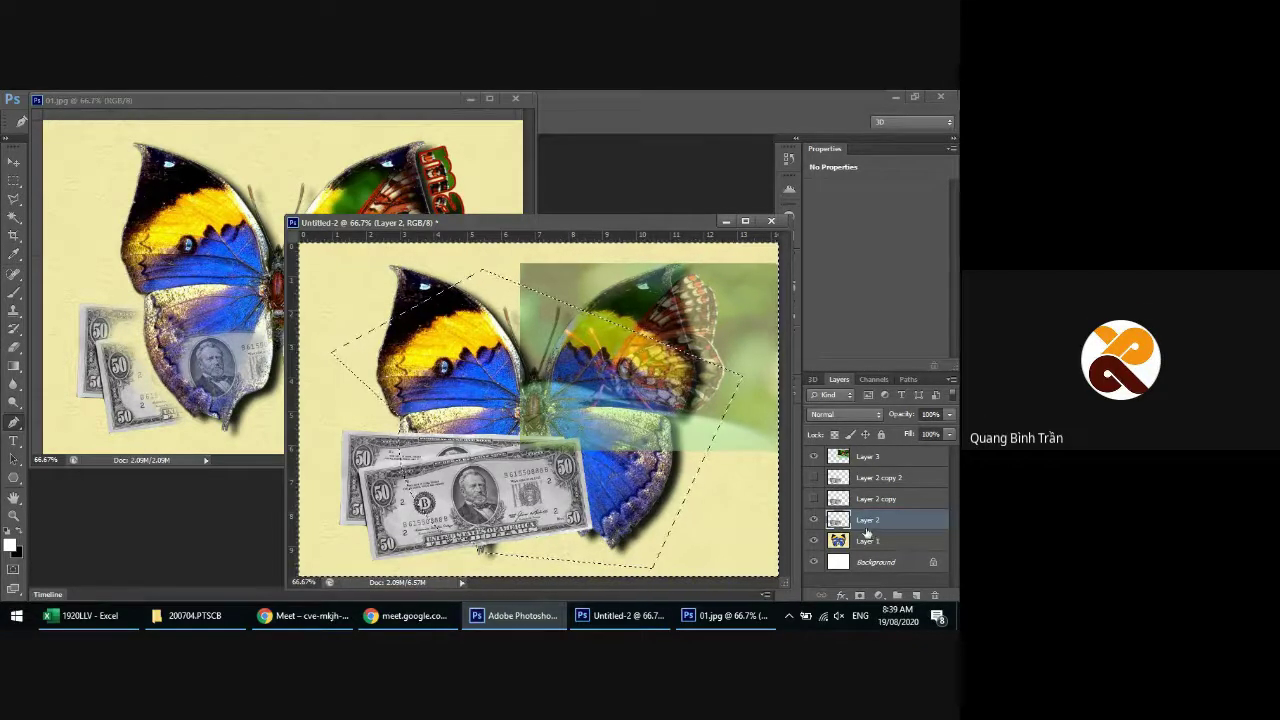
key(ctrl+d)
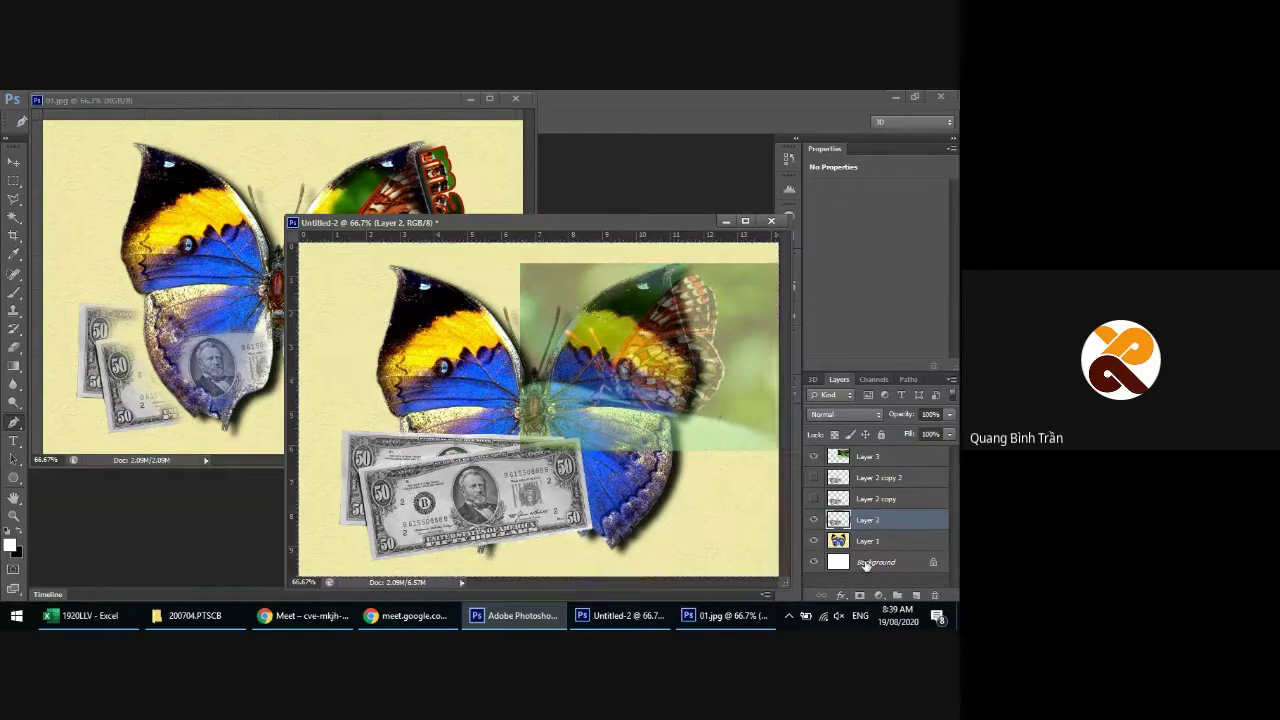
click(859, 595)
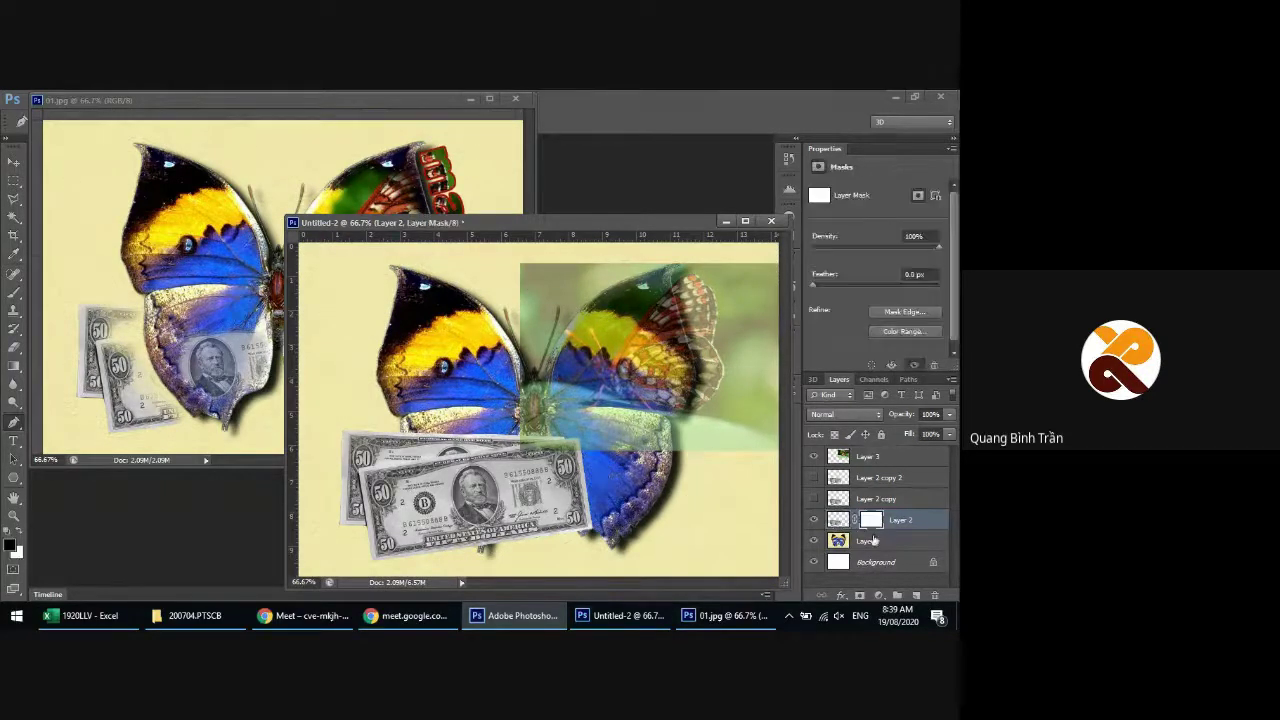
click(906, 379)
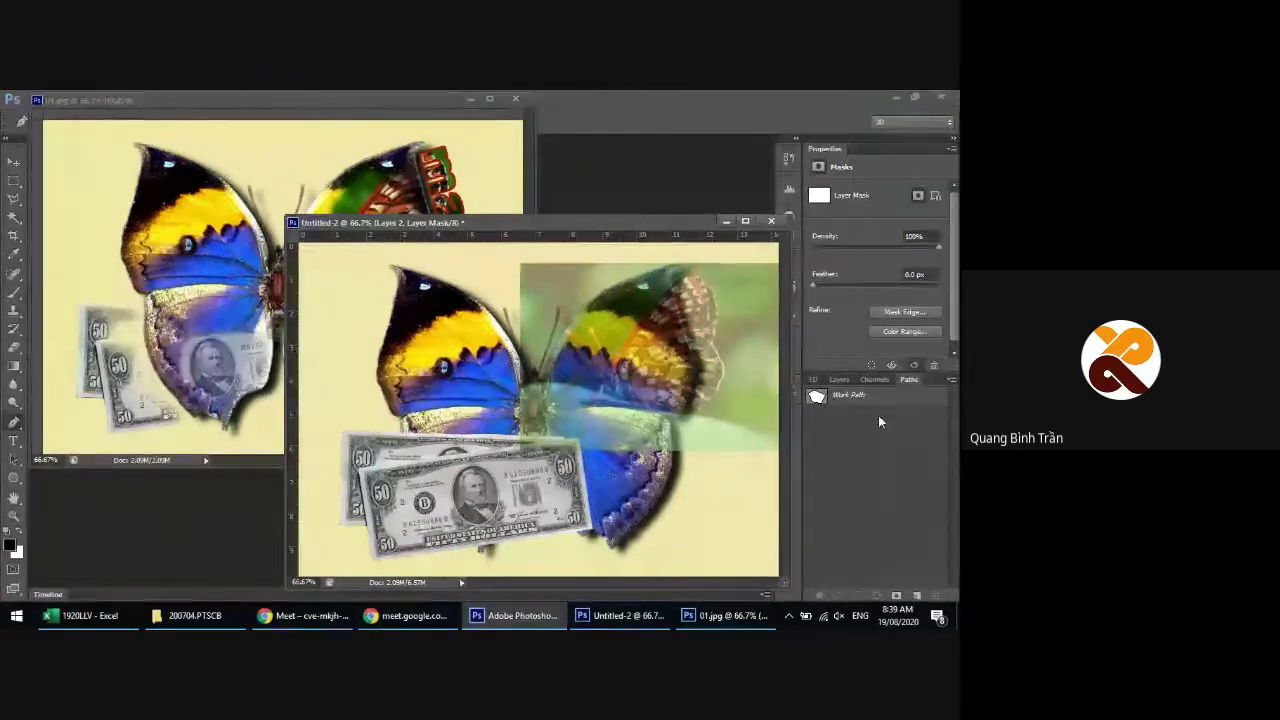
ctrl+click(817, 397)
click(839, 379)
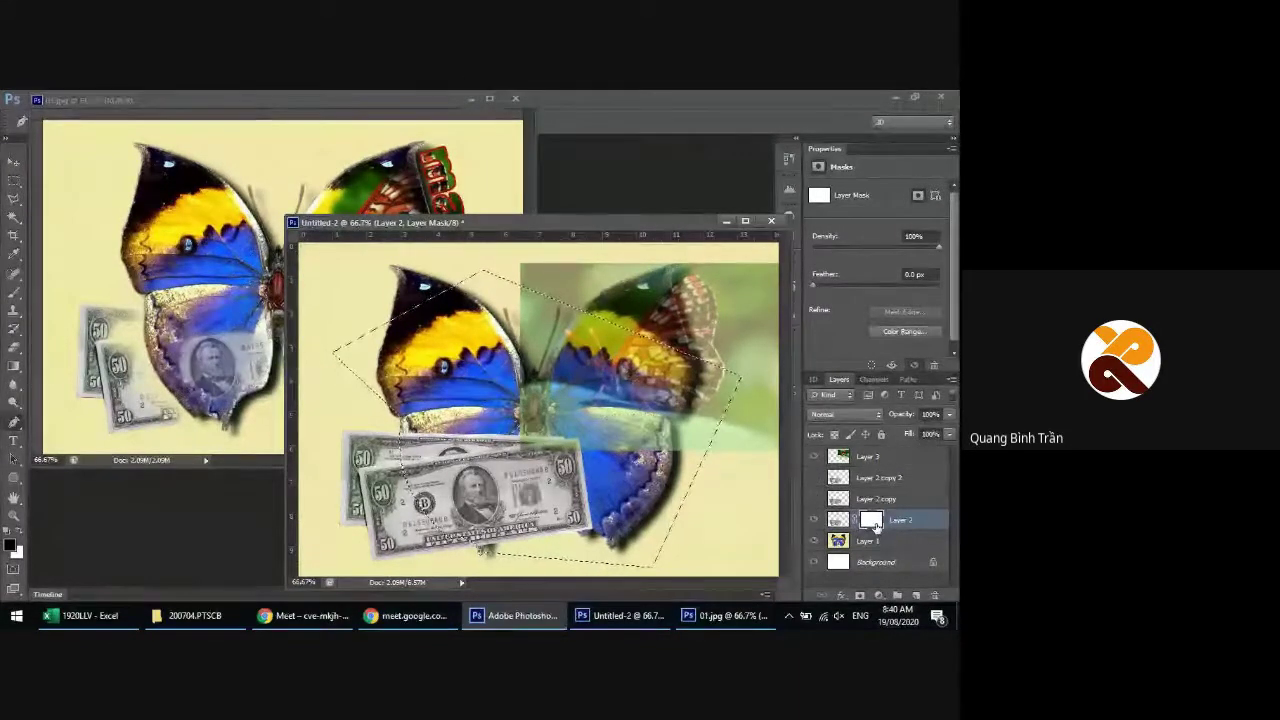
key(alt+Delete)
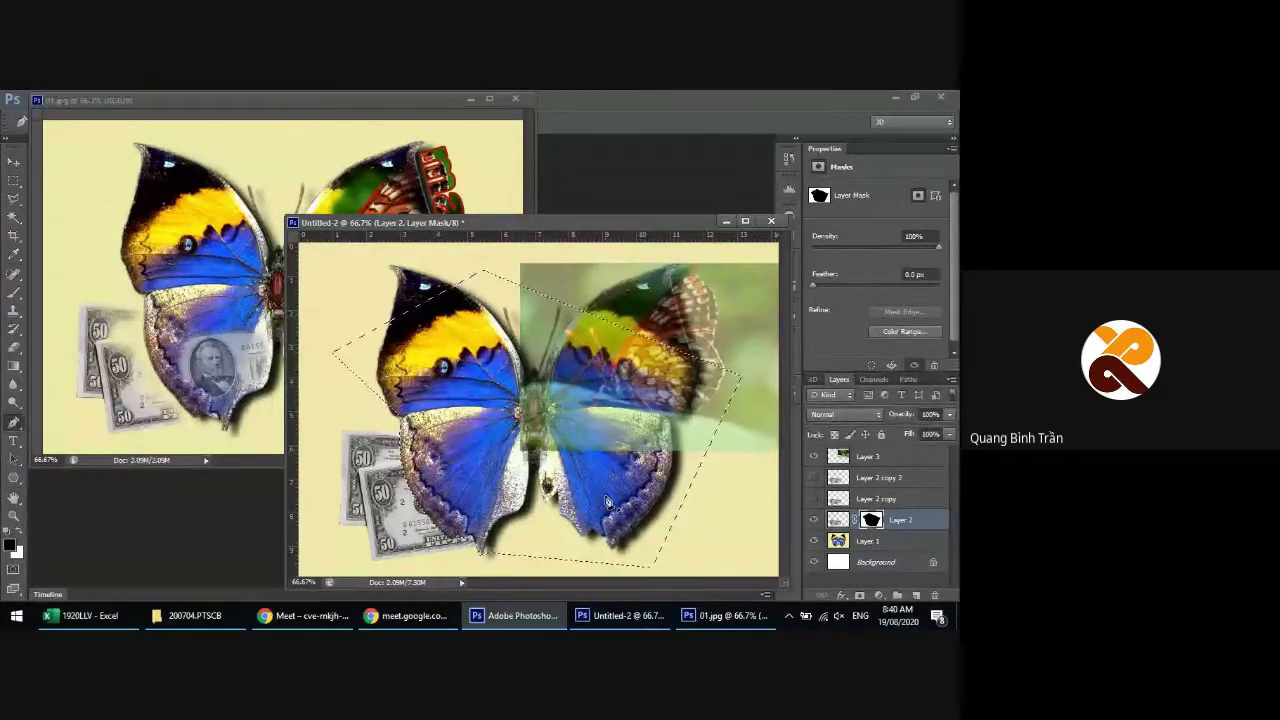
key(ctrl+shift+i)
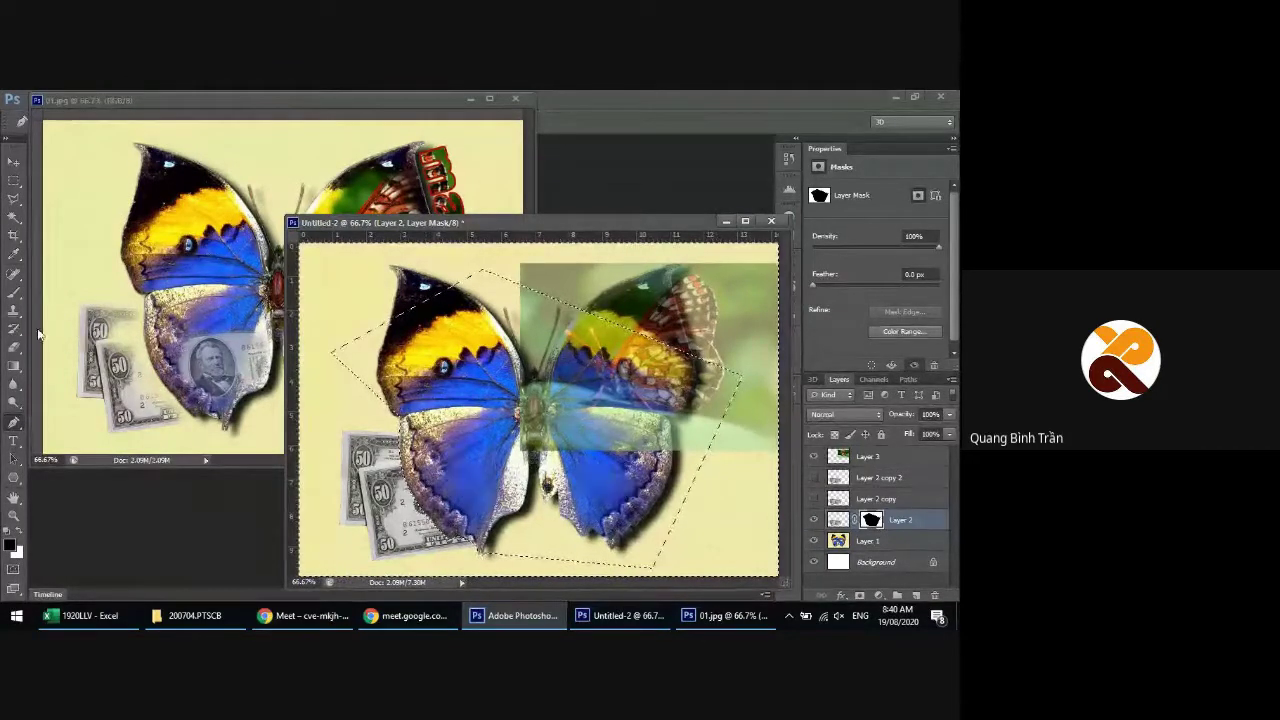
Choose the Brush tool with a soft round 31 px tip at 0% hardness
right_click(13, 292)
click(55, 298)
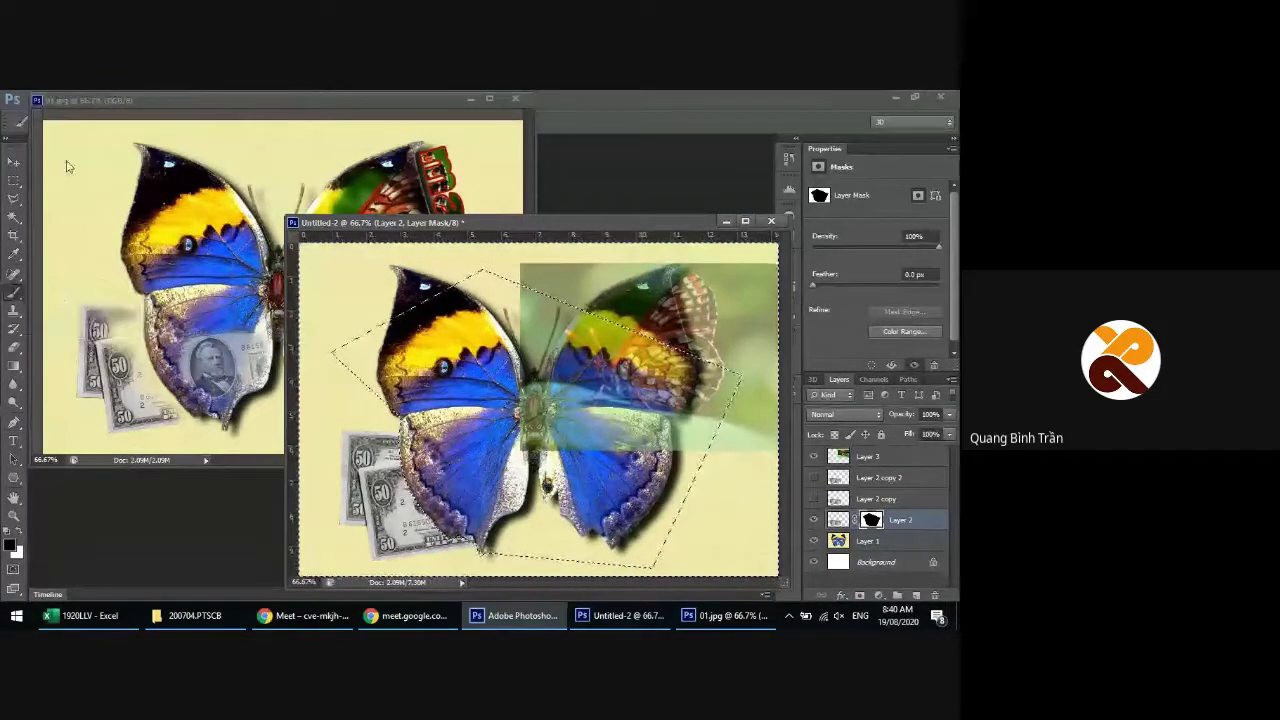
click(90, 102)
click(62, 121)
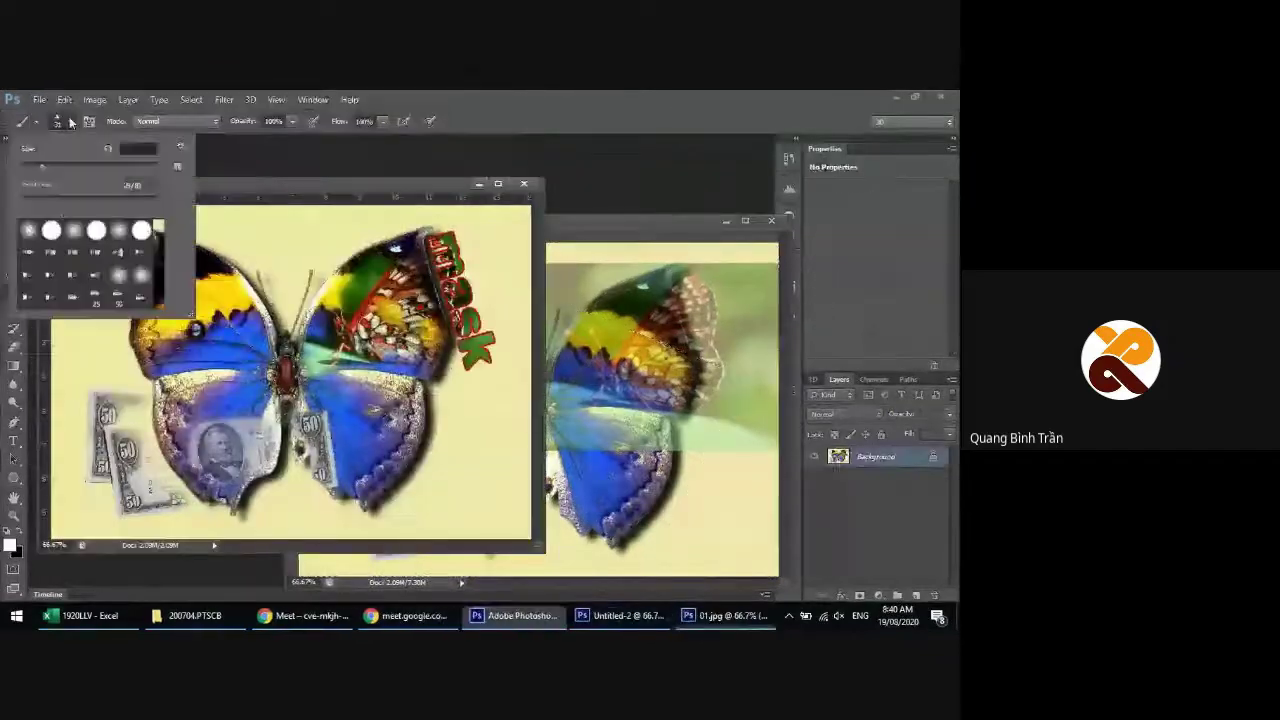
click(120, 232)
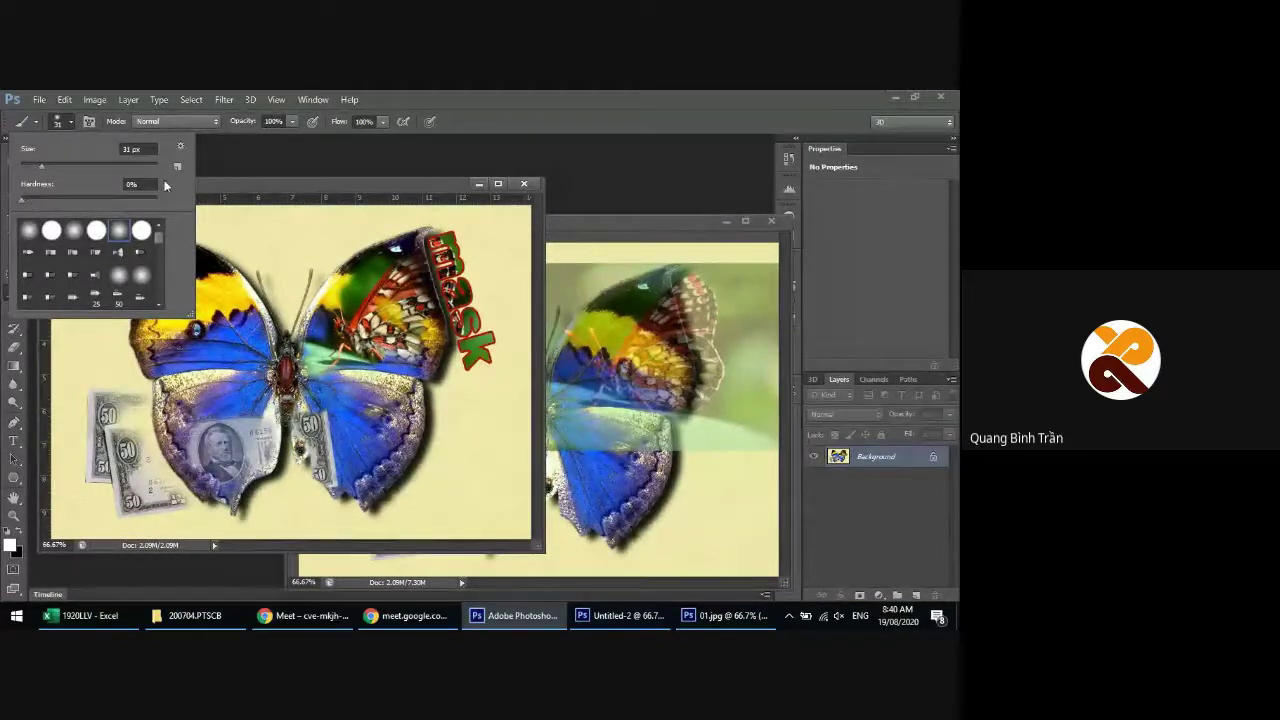
click(513, 108)
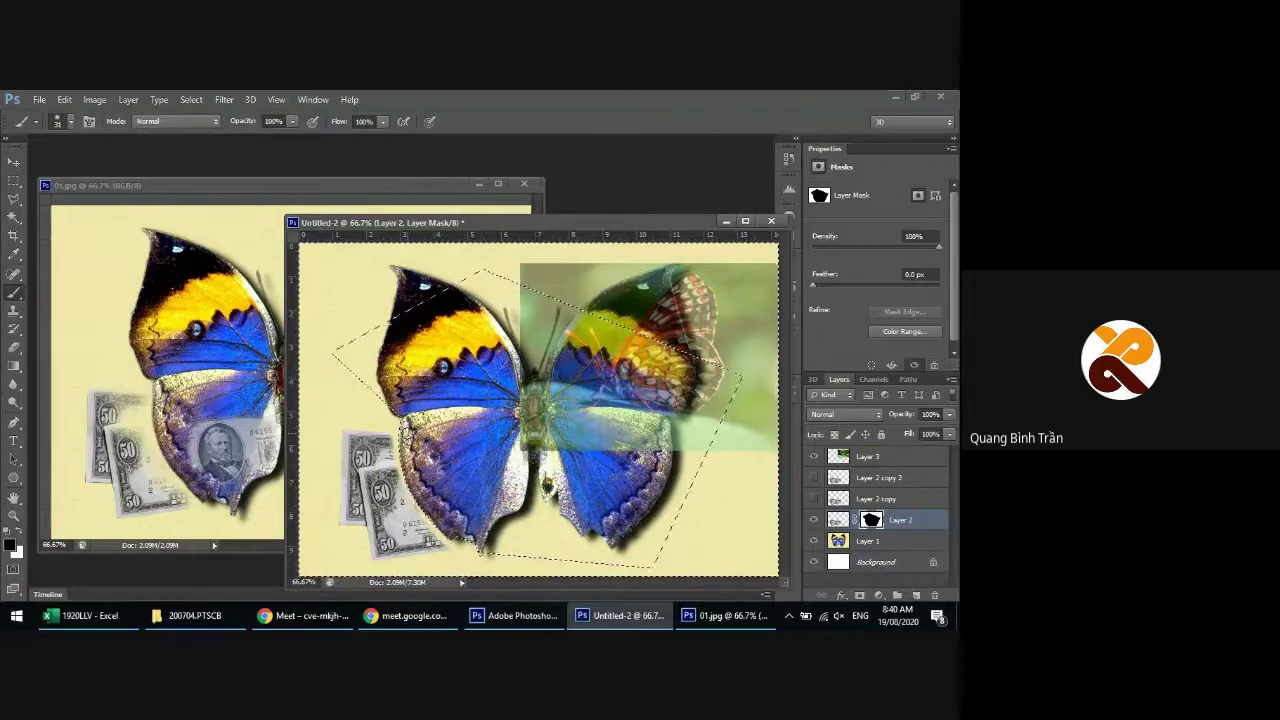
Set brush opacity to 38% with a larger tip, then bring the 01.jpg sample forward
click(292, 121)
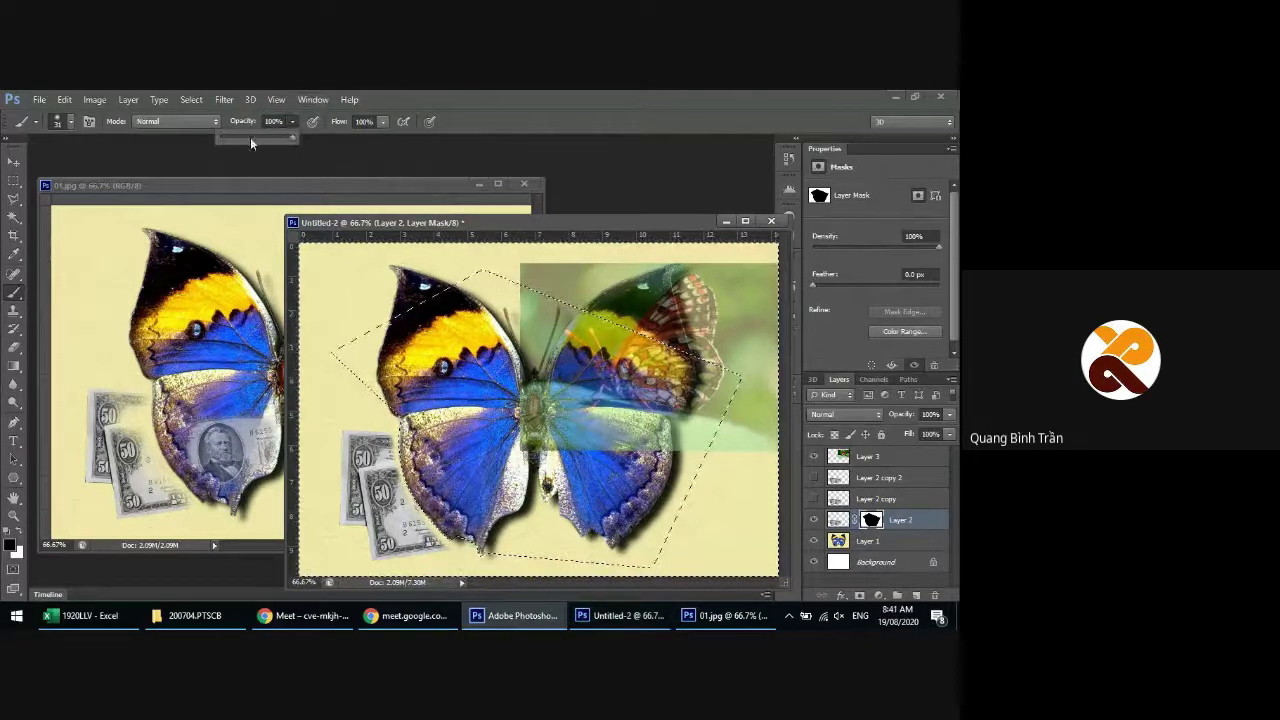
click(248, 137)
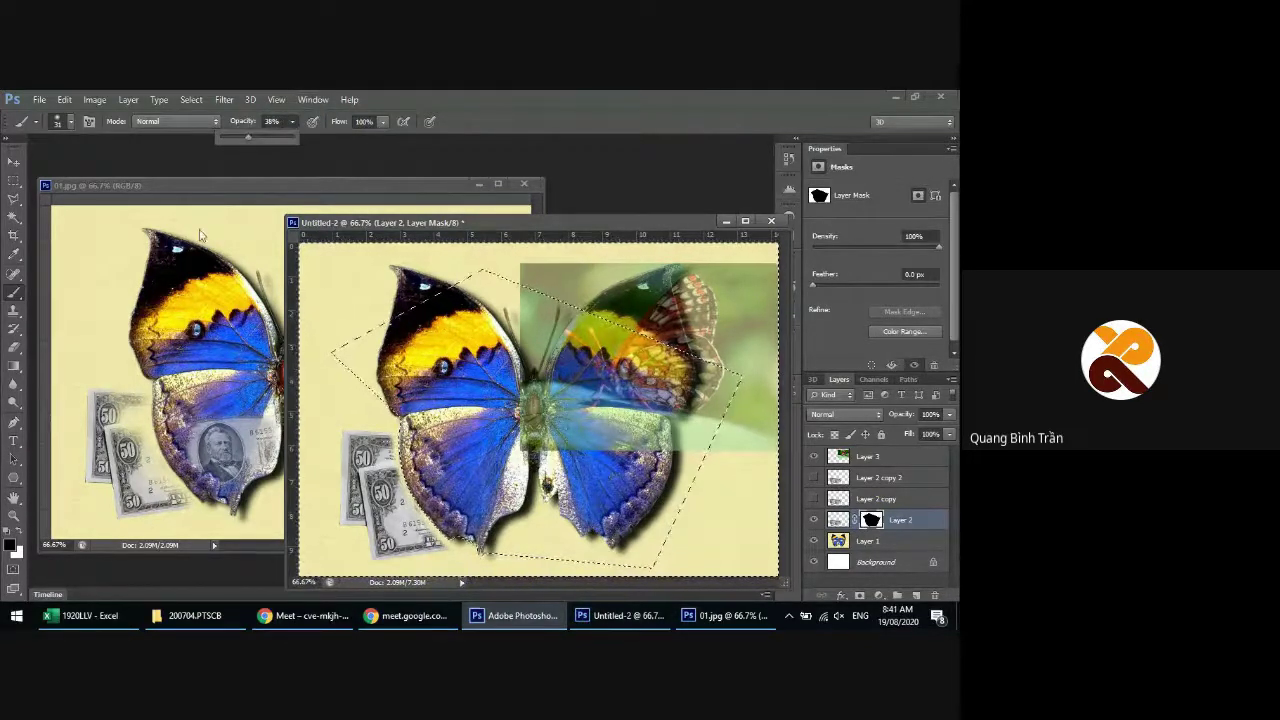
click(70, 121)
drag(46, 168, 58, 167)
click(385, 470)
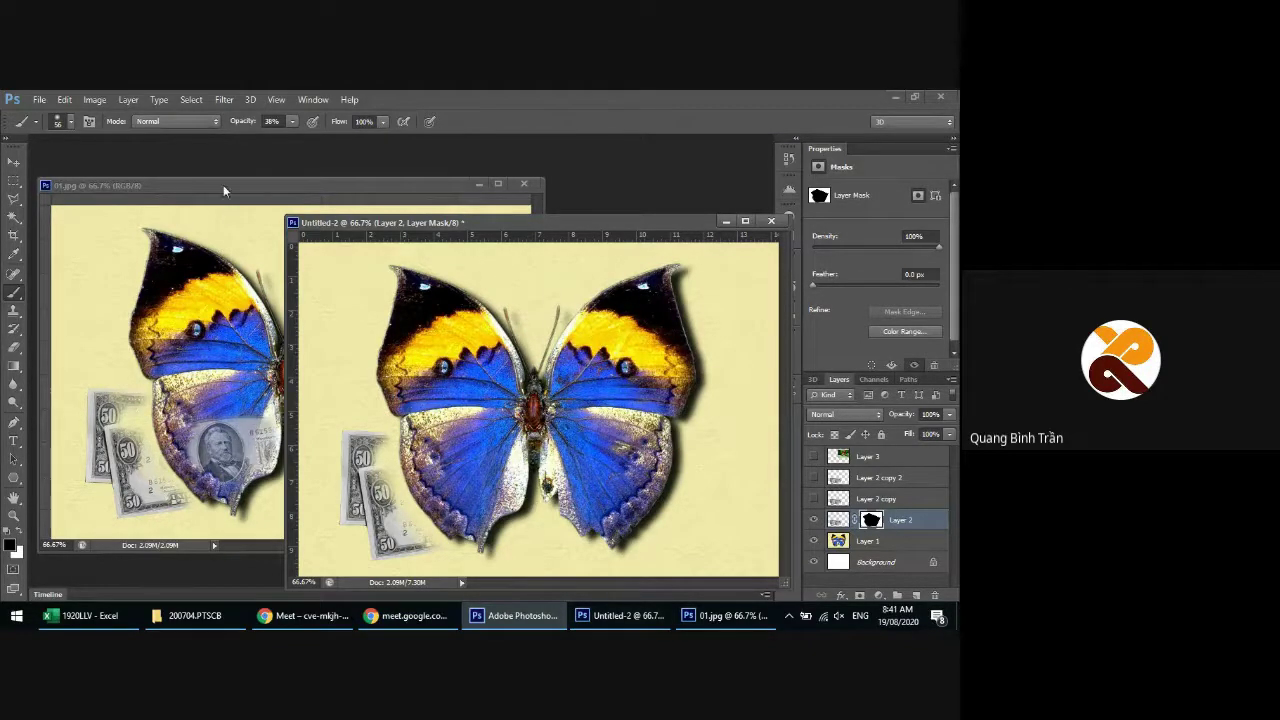
drag(223, 185, 123, 174)
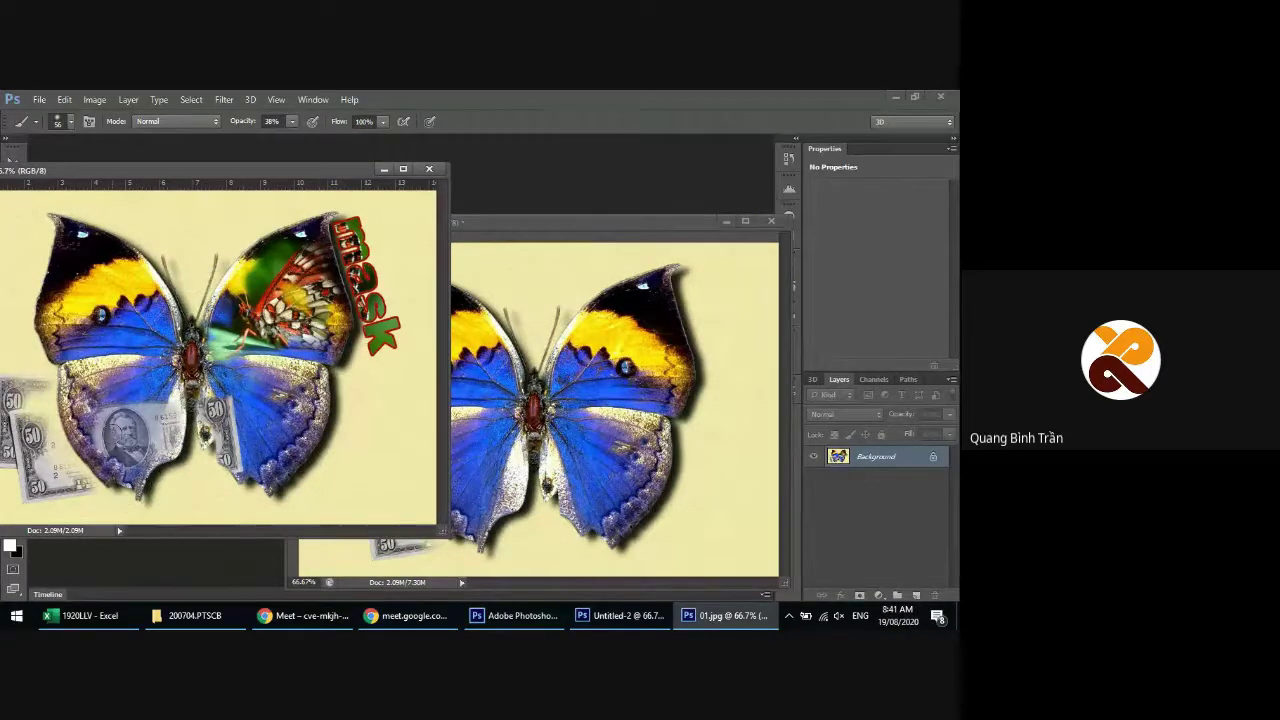
Bring Untitled-2 forward, select Layer 2 copy, and display the Work Path outline
mouse_move(118, 413)
mouse_down()
mouse_move(85, 425)
mouse_move(88, 436)
mouse_up()
click(603, 222)
click(868, 500)
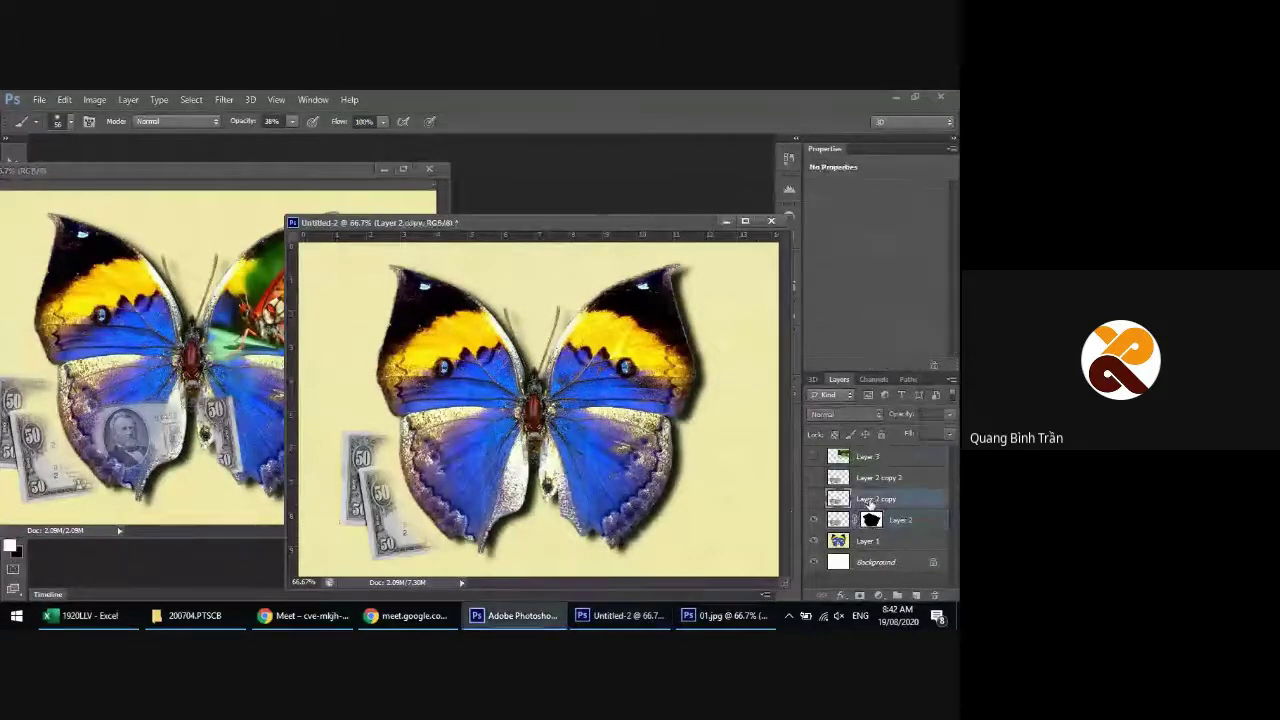
click(813, 499)
click(813, 500)
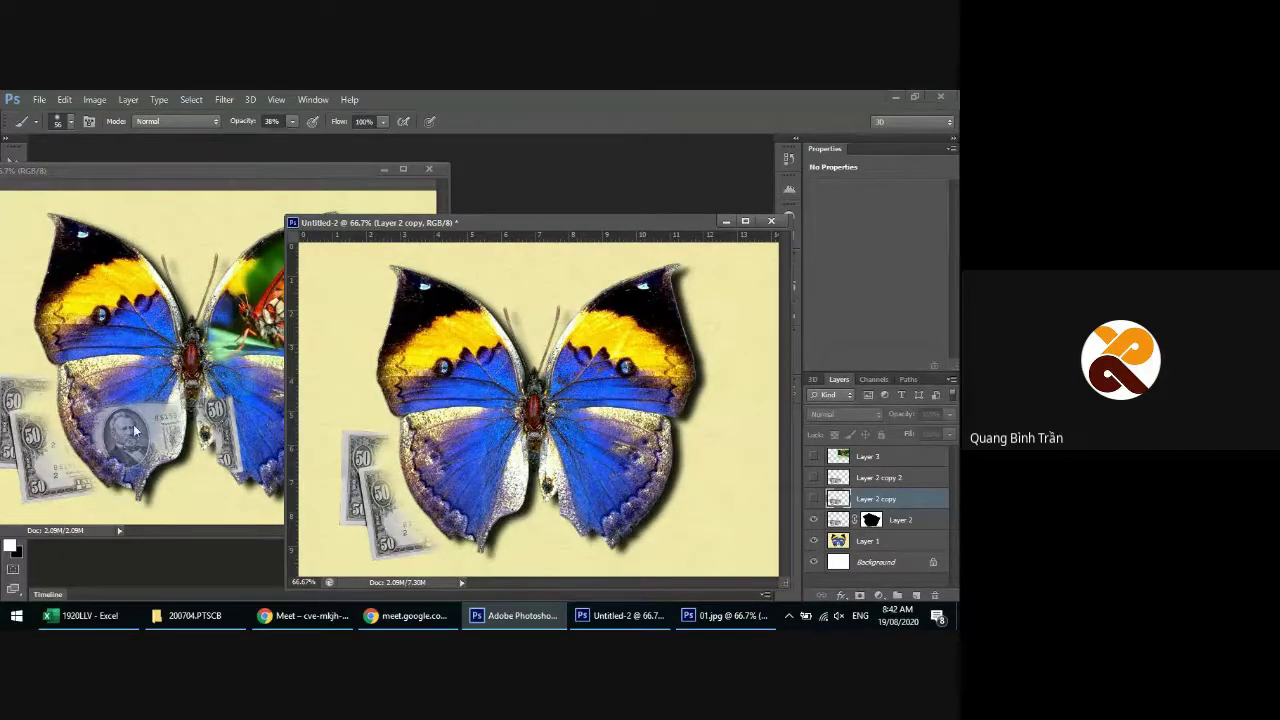
click(908, 380)
click(848, 396)
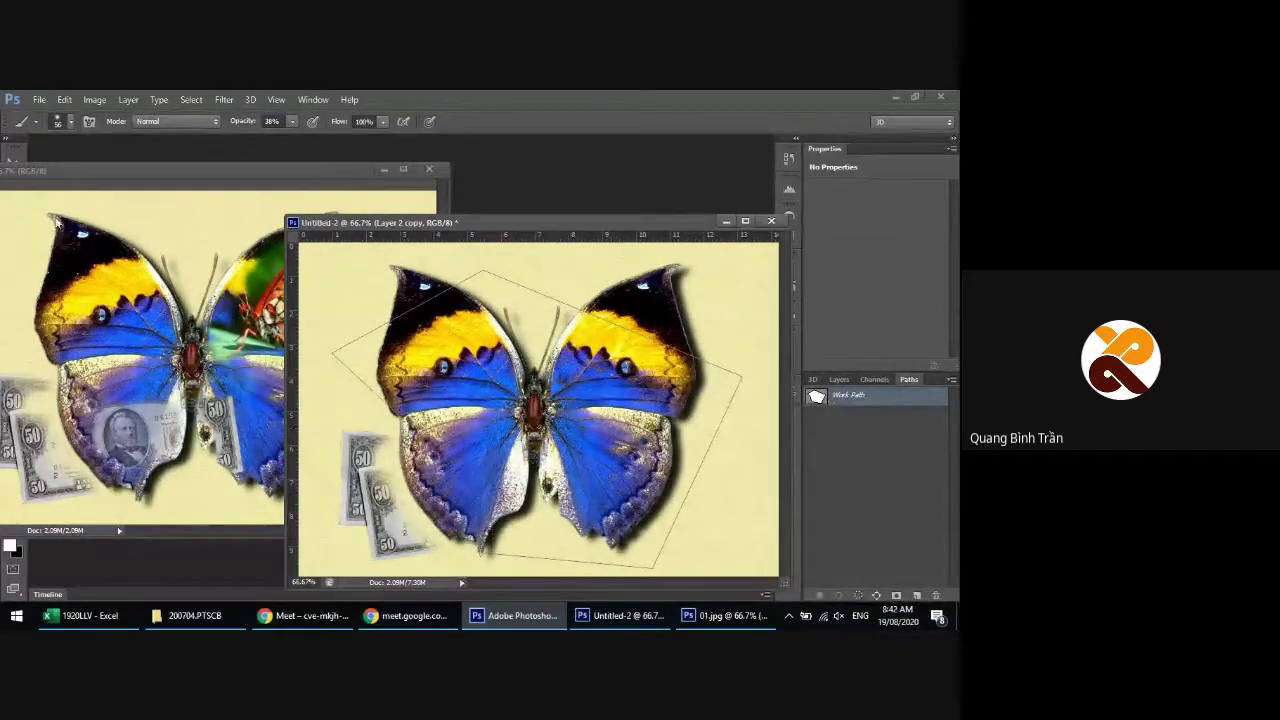
With the Pen tool, delete the bottom-right anchor and add a point at the left wing tip
key(p)
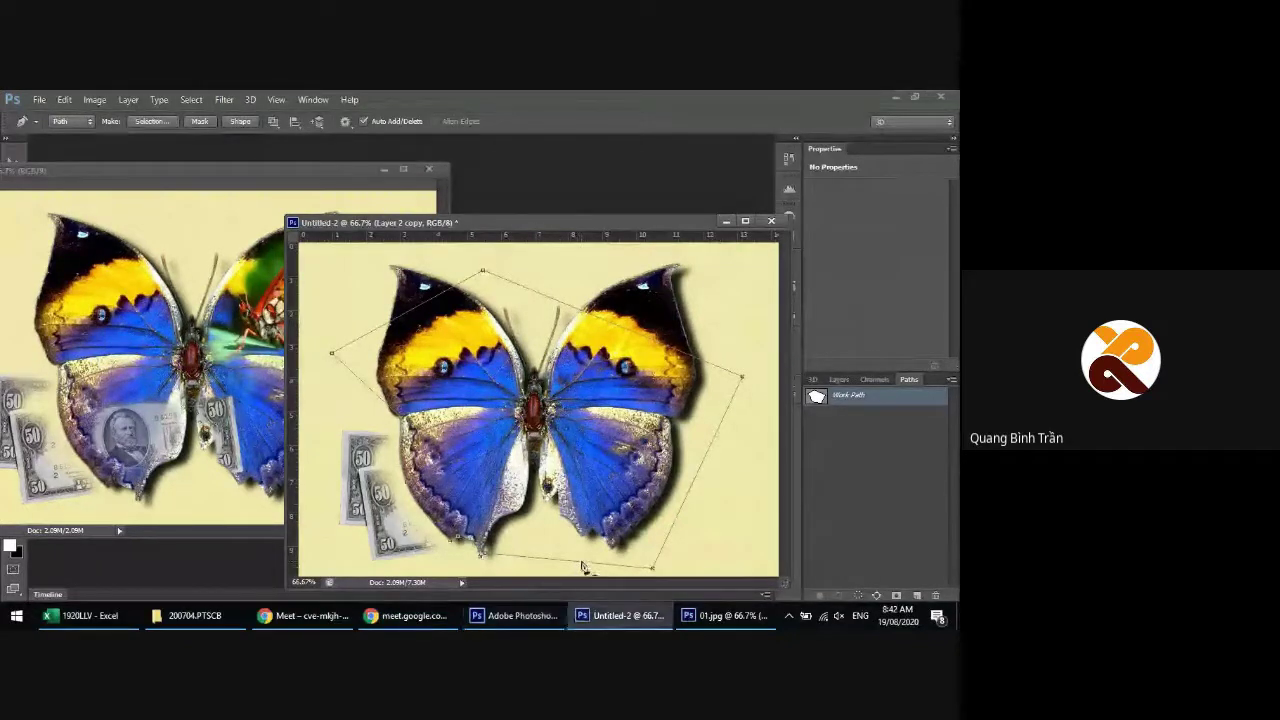
click(652, 570)
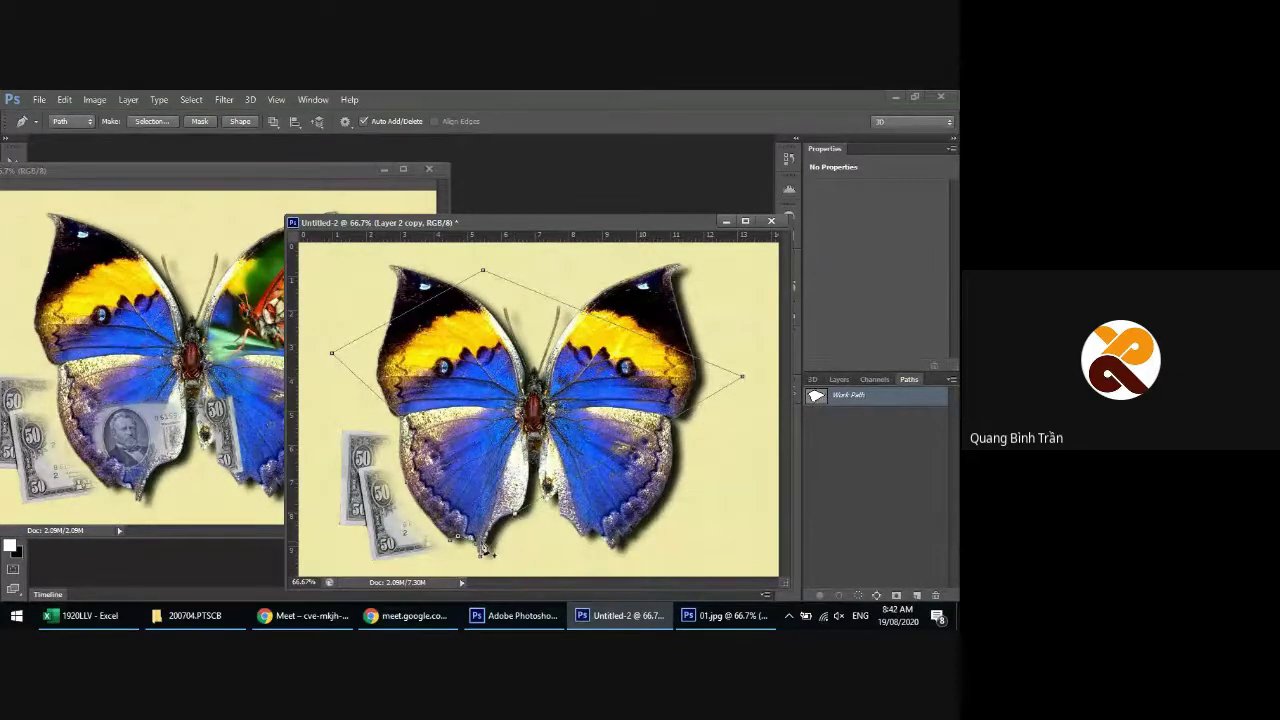
scroll(522, 525, up, 2)
scroll(530, 540, up, 3)
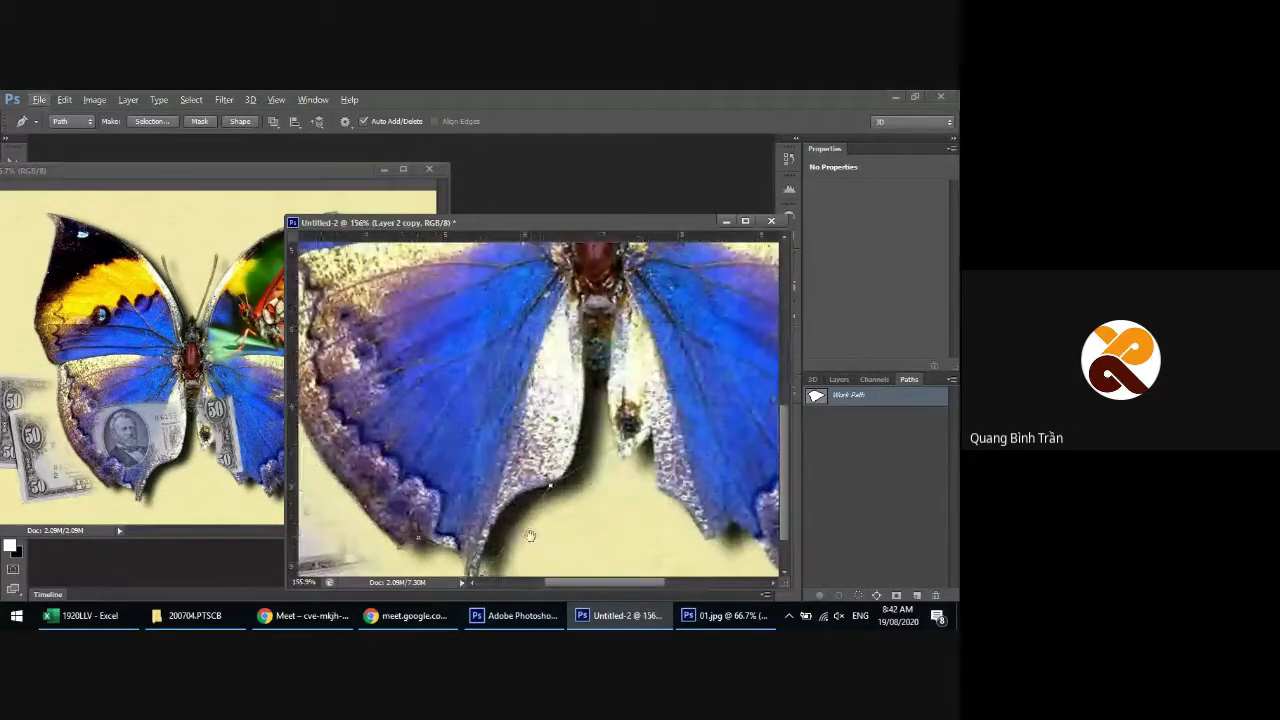
alt+drag(550, 486, 523, 491)
scroll(523, 491, down, 2)
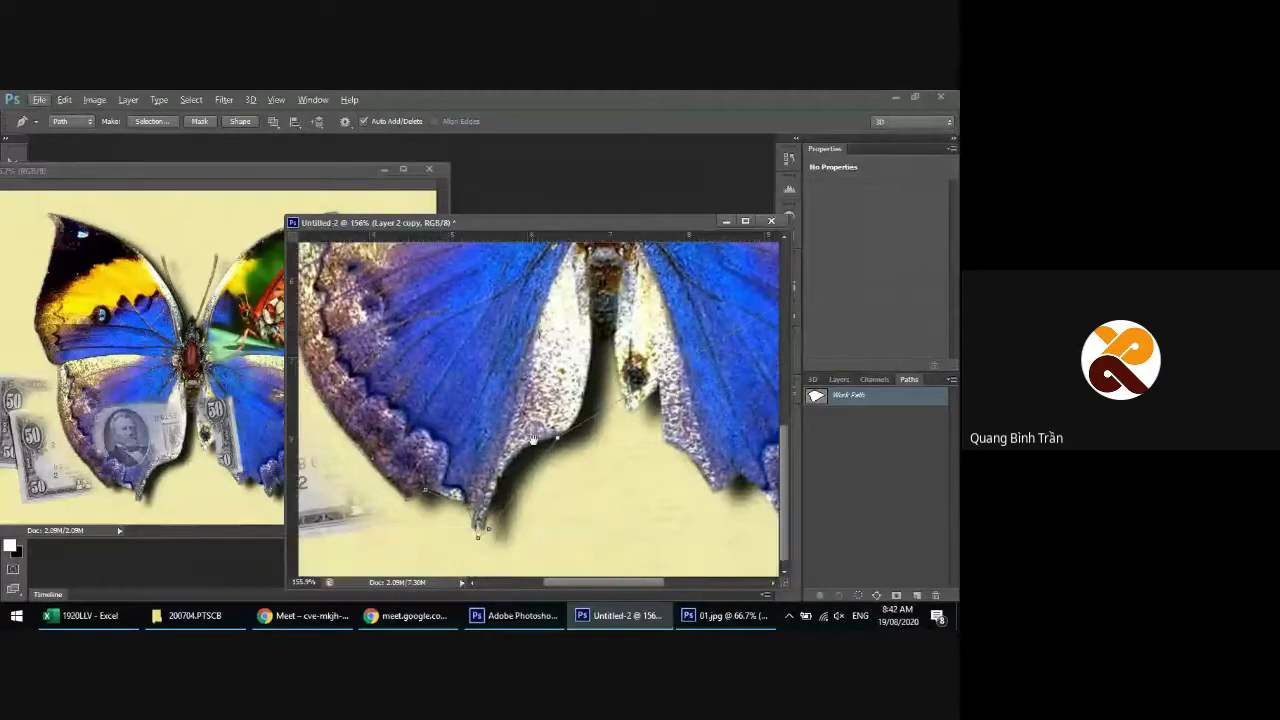
click(483, 527)
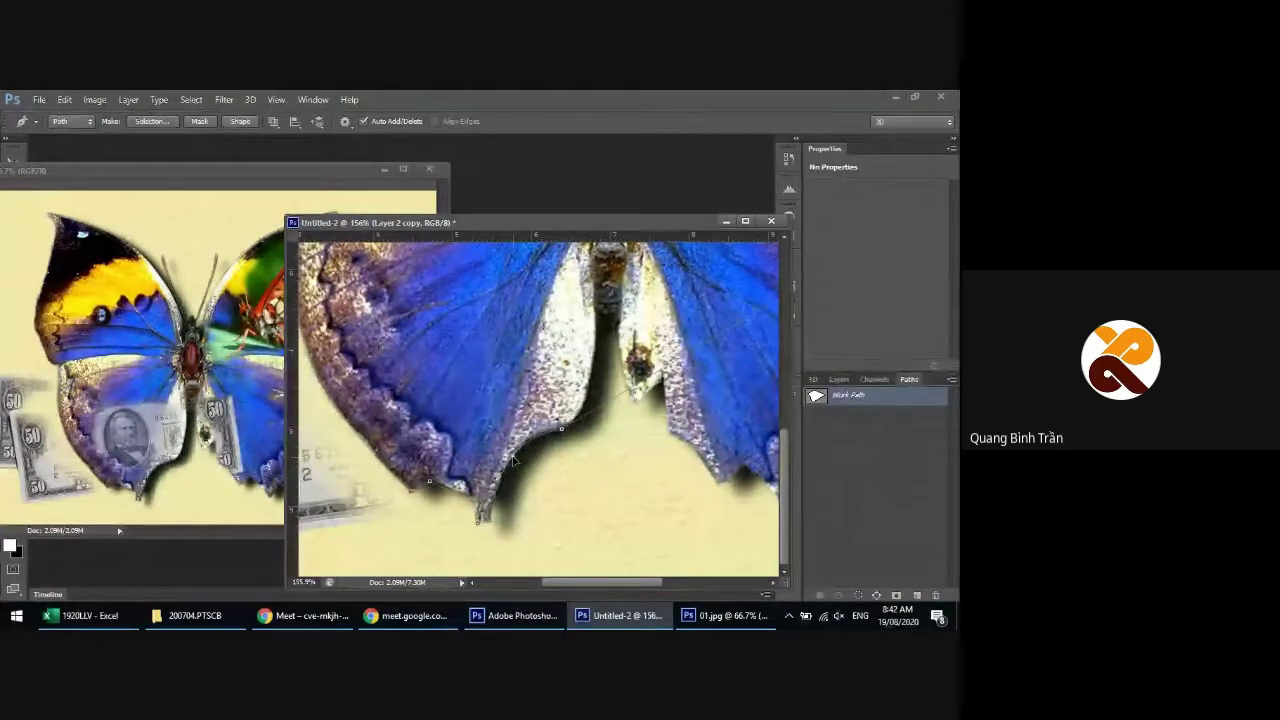
Add curved anchors along the lower-left wing's inner edge toward the body
drag(652, 394, 579, 405)
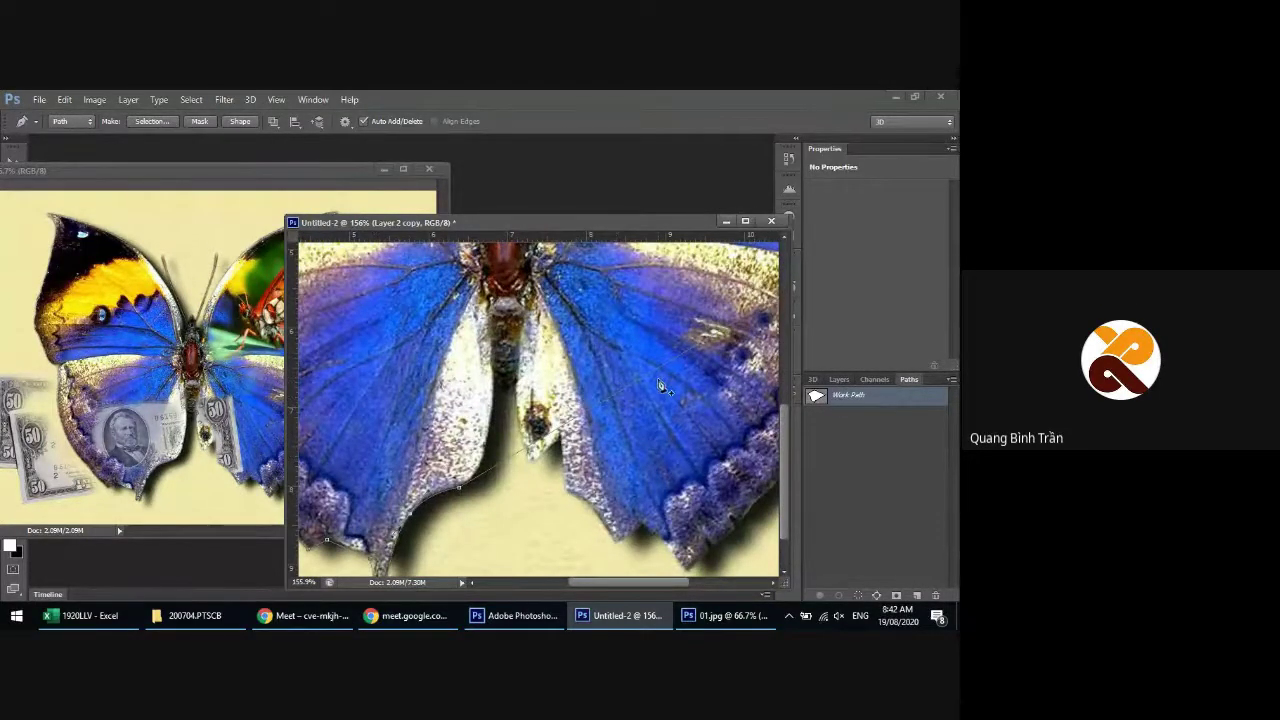
scroll(638, 412, down, 1)
scroll(632, 425, down, 1)
scroll(625, 432, down, 1)
scroll(625, 432, down, 5)
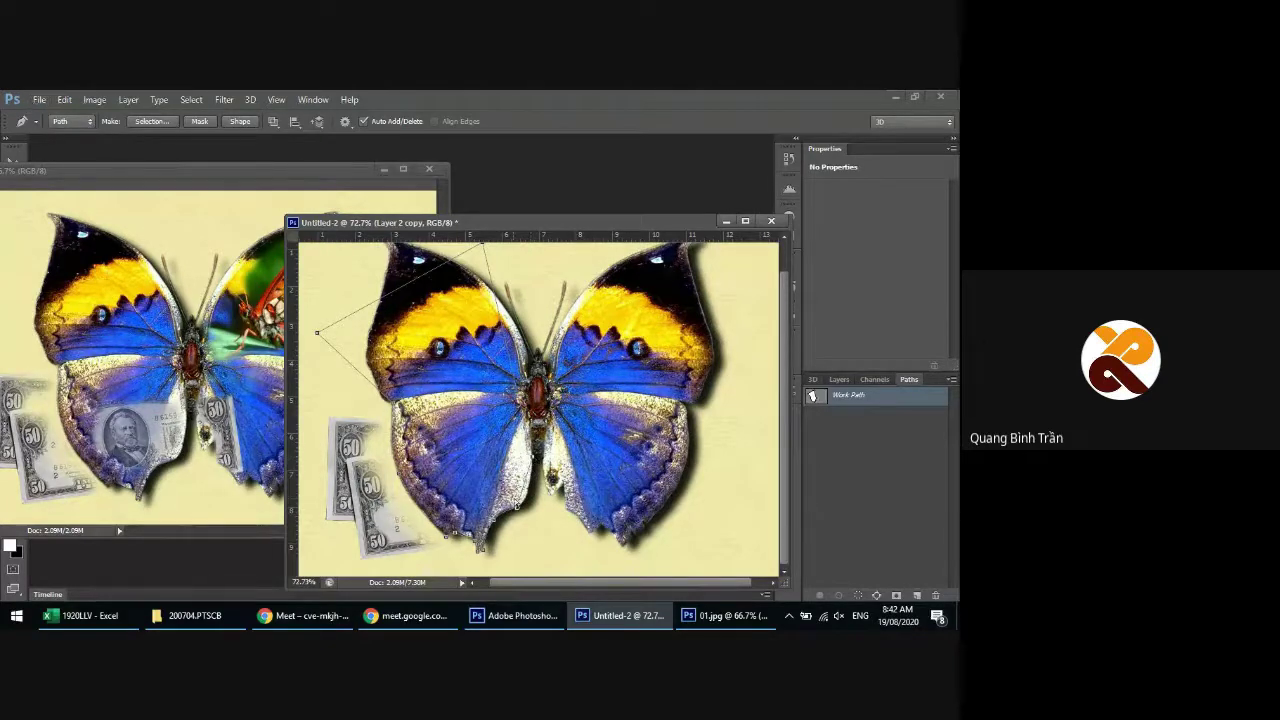
scroll(516, 507, up, 1)
scroll(541, 508, up, 10)
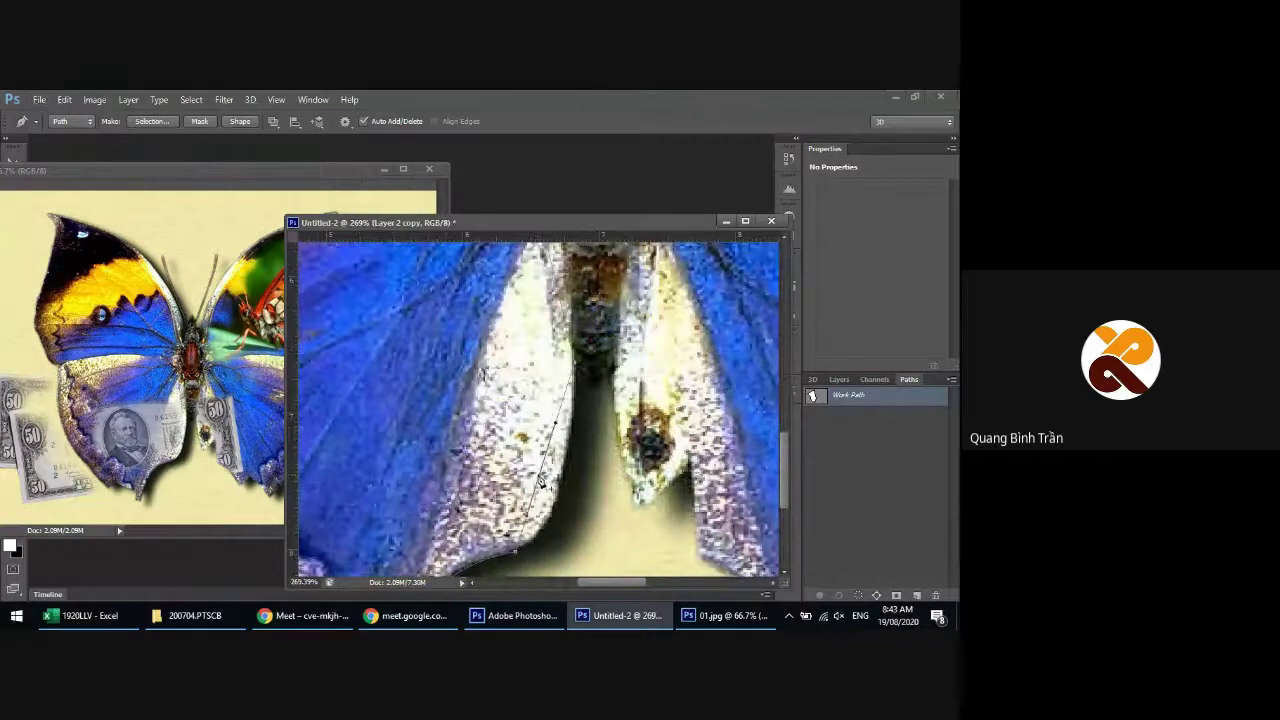
drag(568, 501, 575, 442)
click(518, 549)
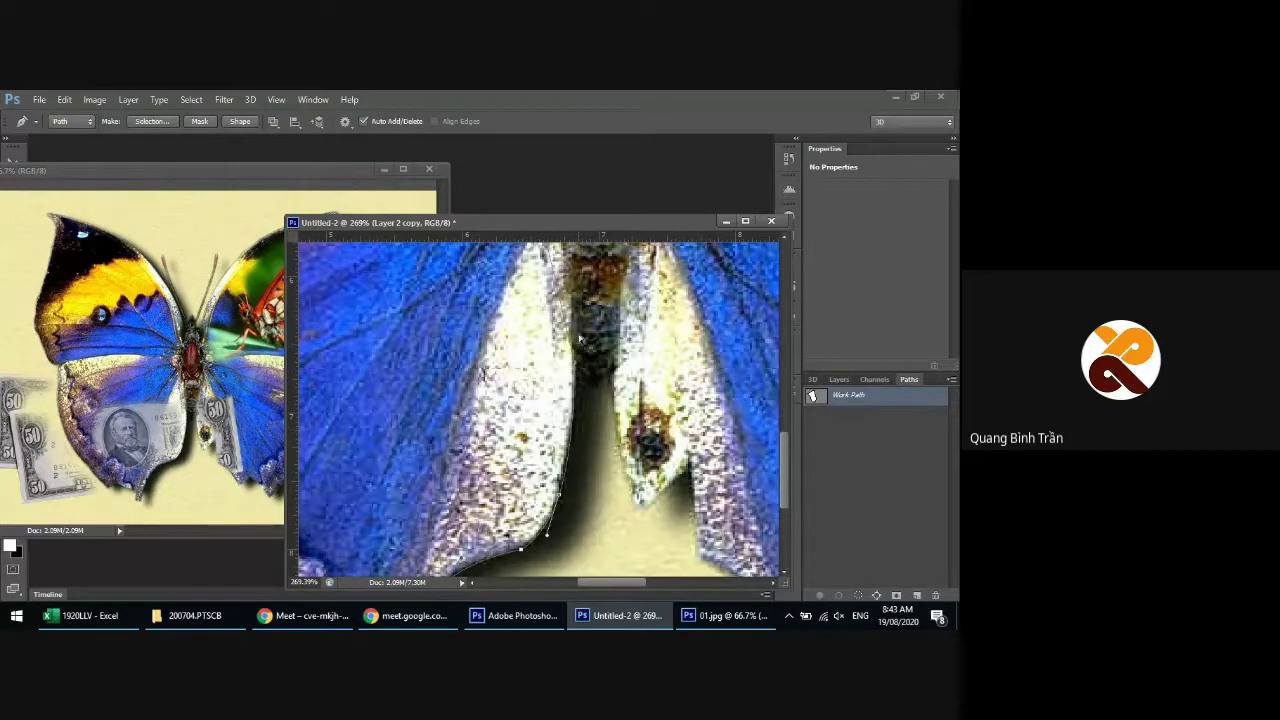
Bend the path segment to follow the butterfly's body up to the wing tops
scroll(626, 390, down, 2)
scroll(626, 390, down, 2)
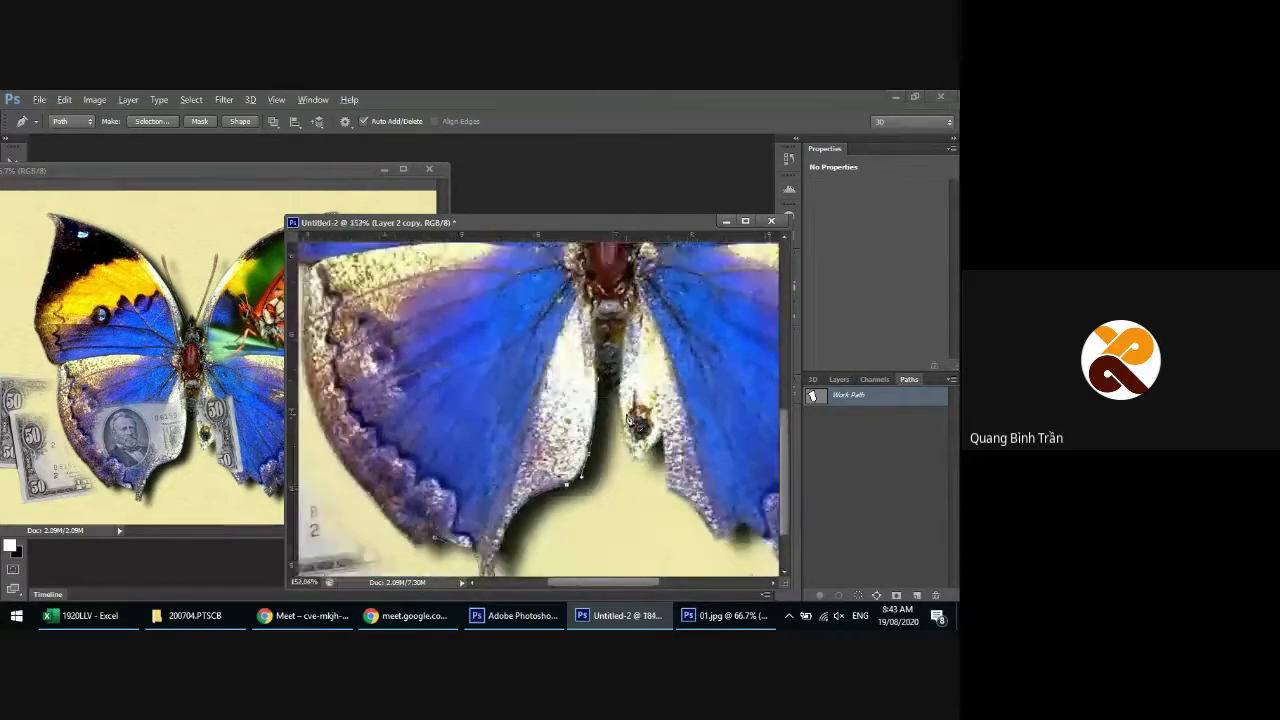
scroll(626, 390, down, 2)
scroll(628, 420, down, 2)
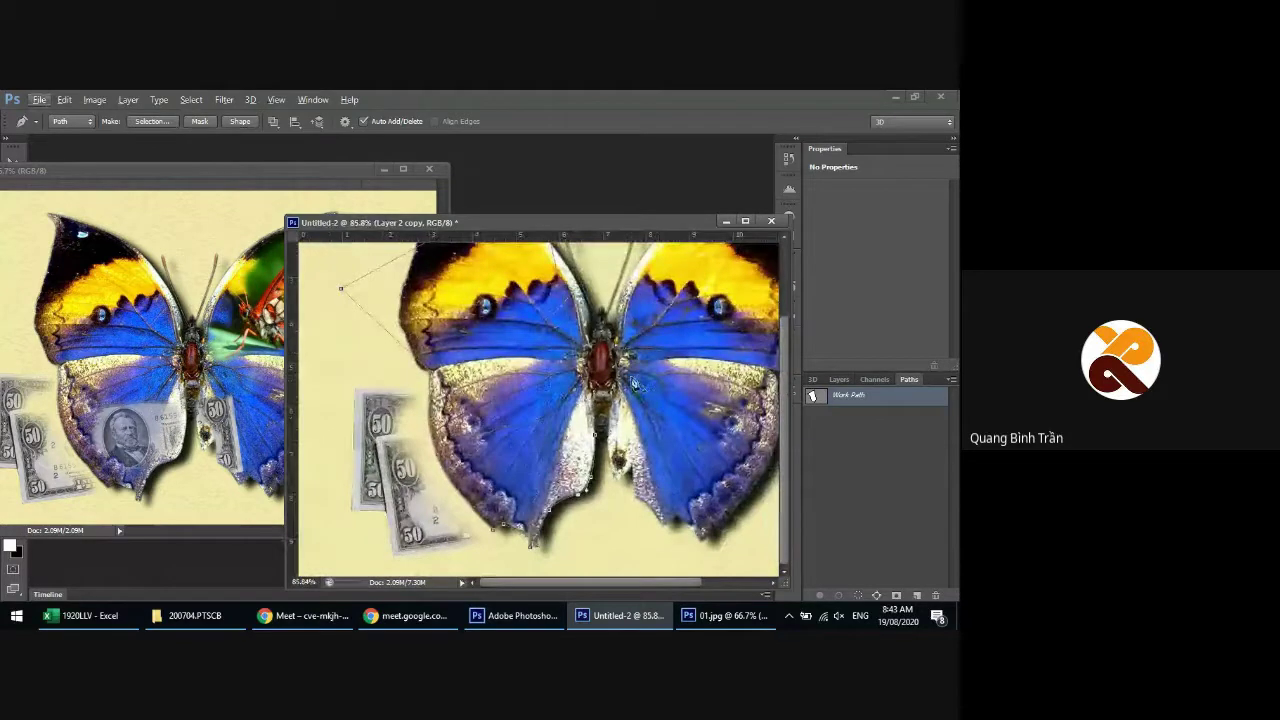
drag(657, 338, 583, 380)
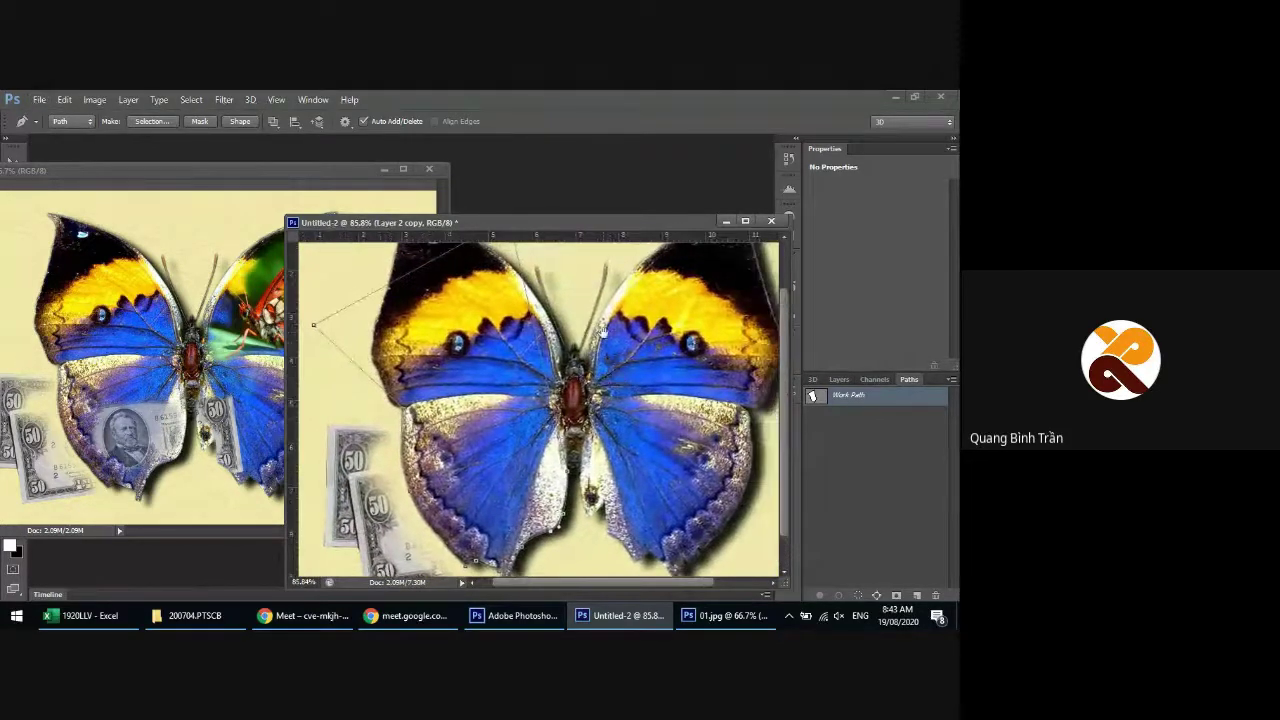
drag(490, 268, 546, 460)
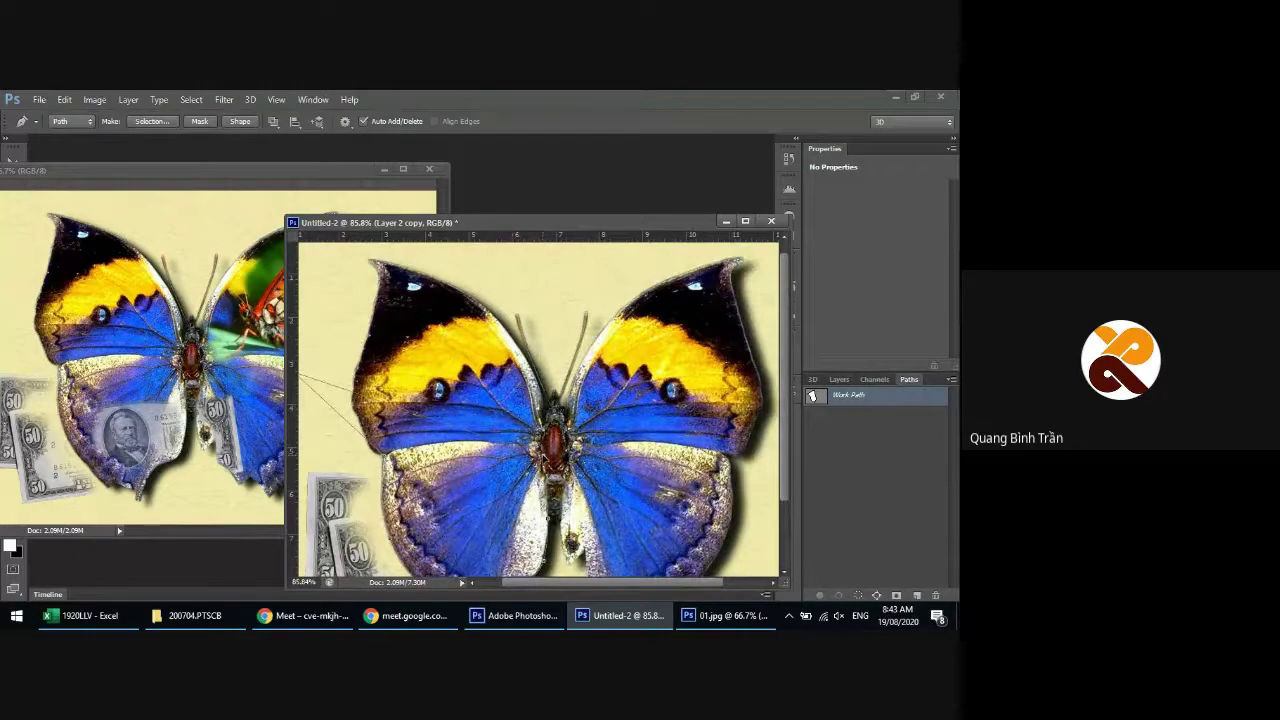
Load the redrawn Work Path as a selection
scroll(555, 522, up, 5)
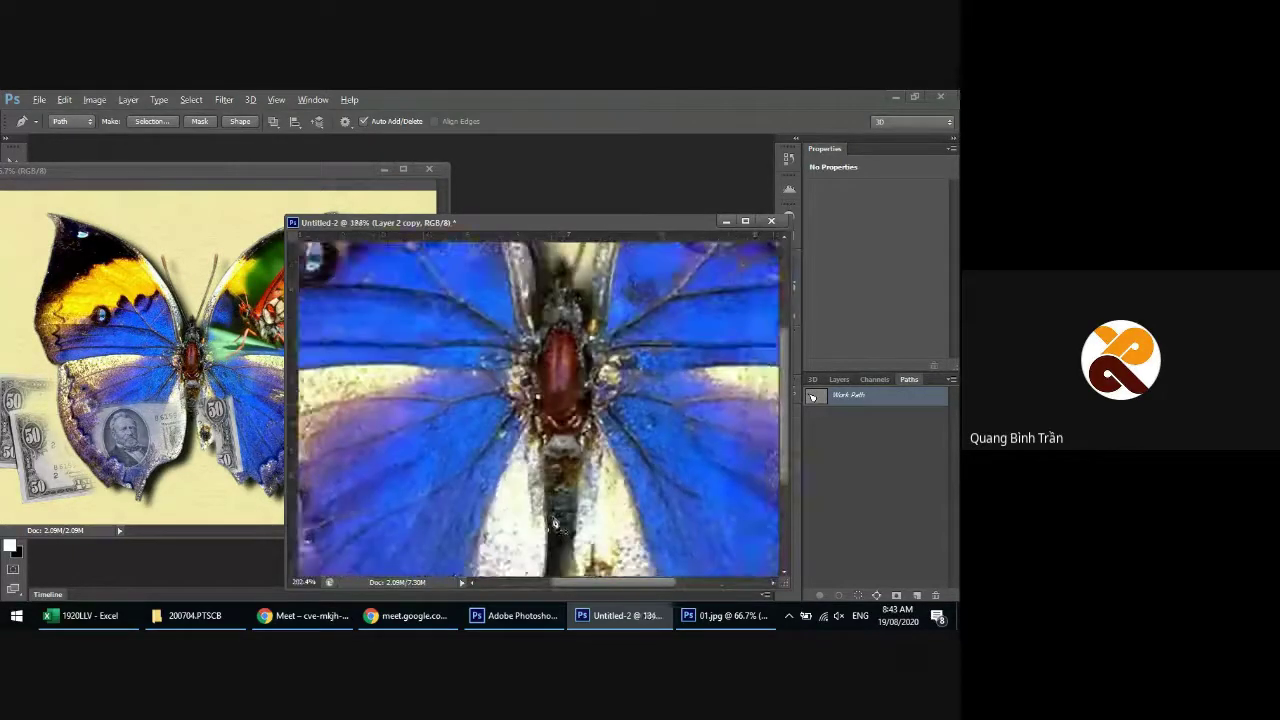
scroll(555, 522, down, 2)
scroll(555, 522, down, 2)
scroll(600, 510, down, 2)
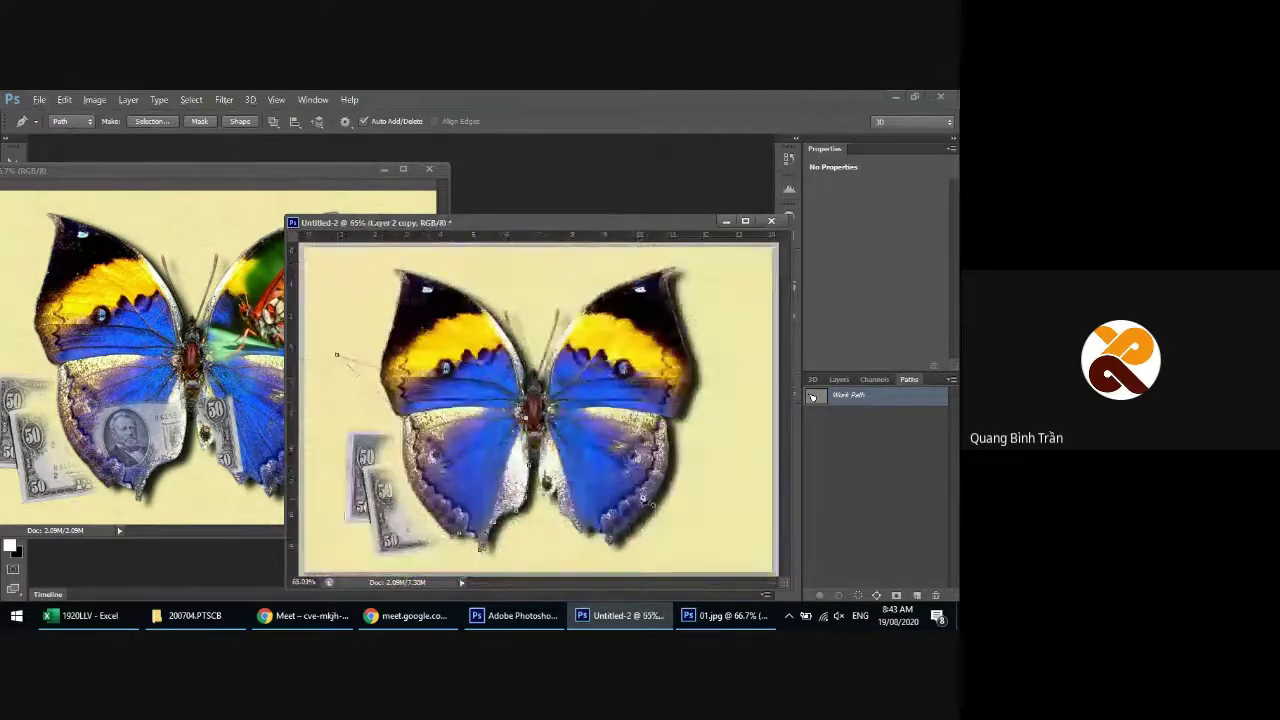
click(824, 412)
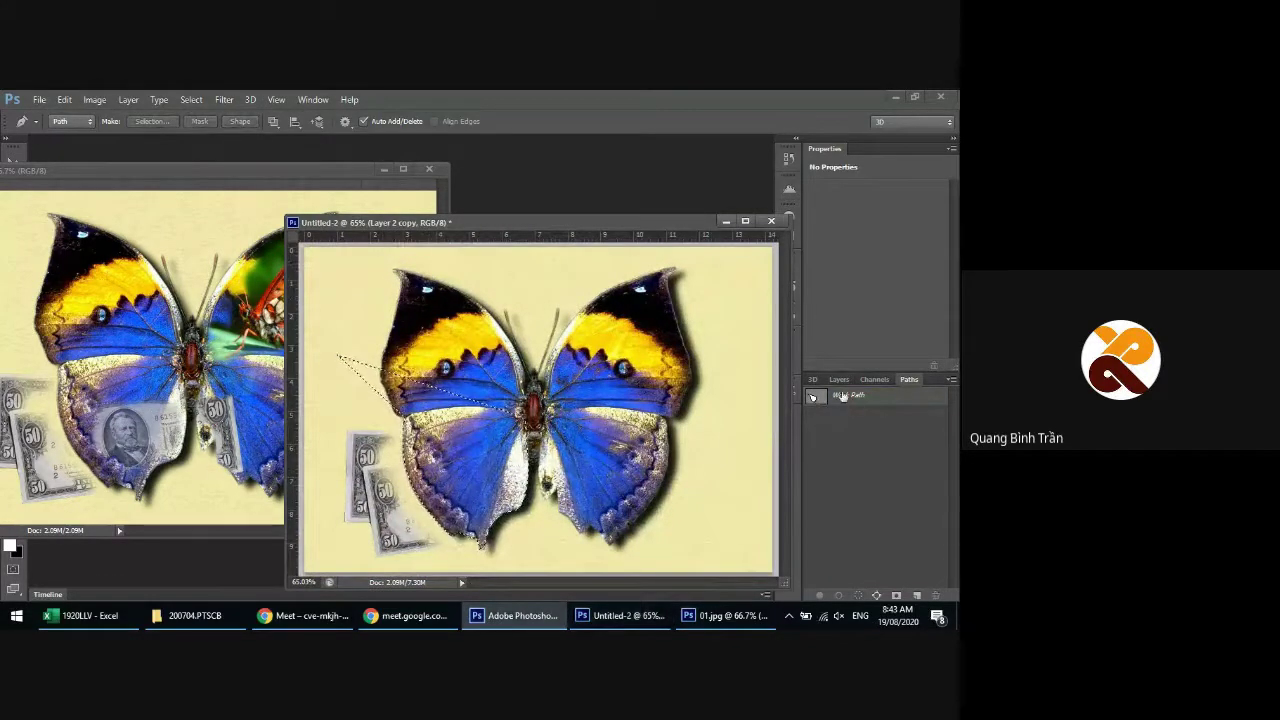
Show Layer 2 copy and mask its banknote to the lower-left wing selection
click(839, 379)
click(812, 500)
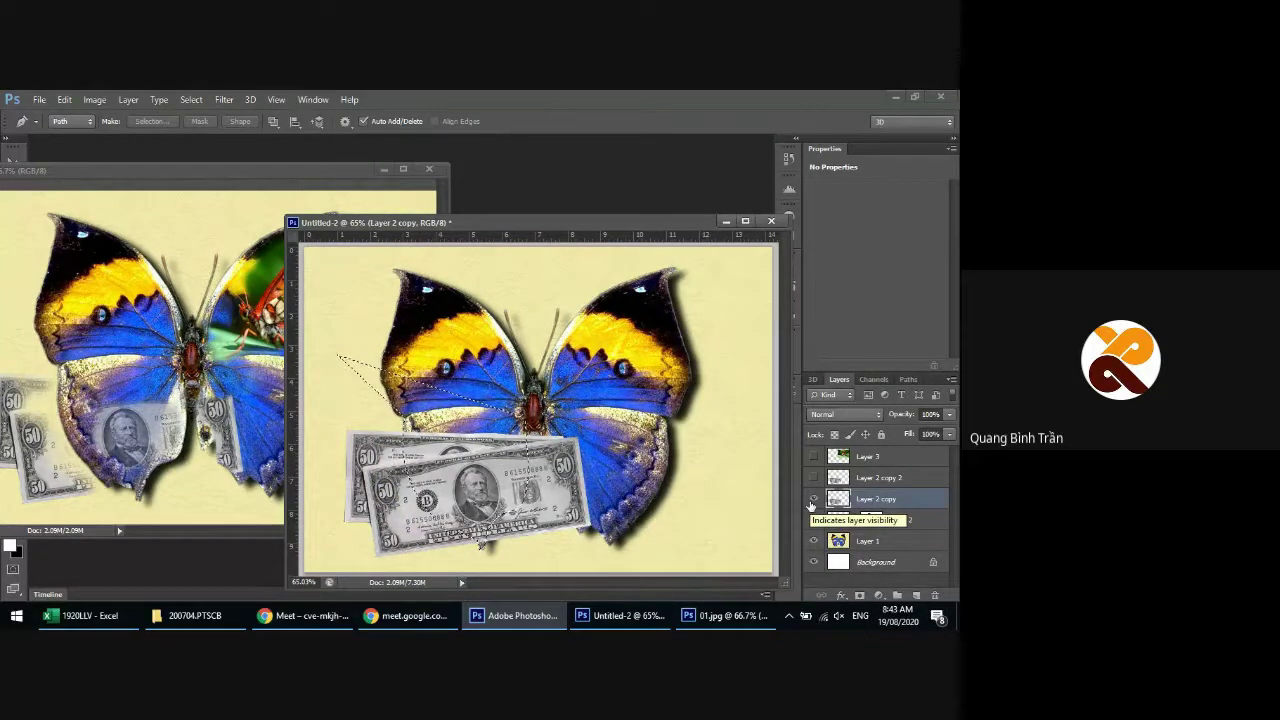
click(859, 595)
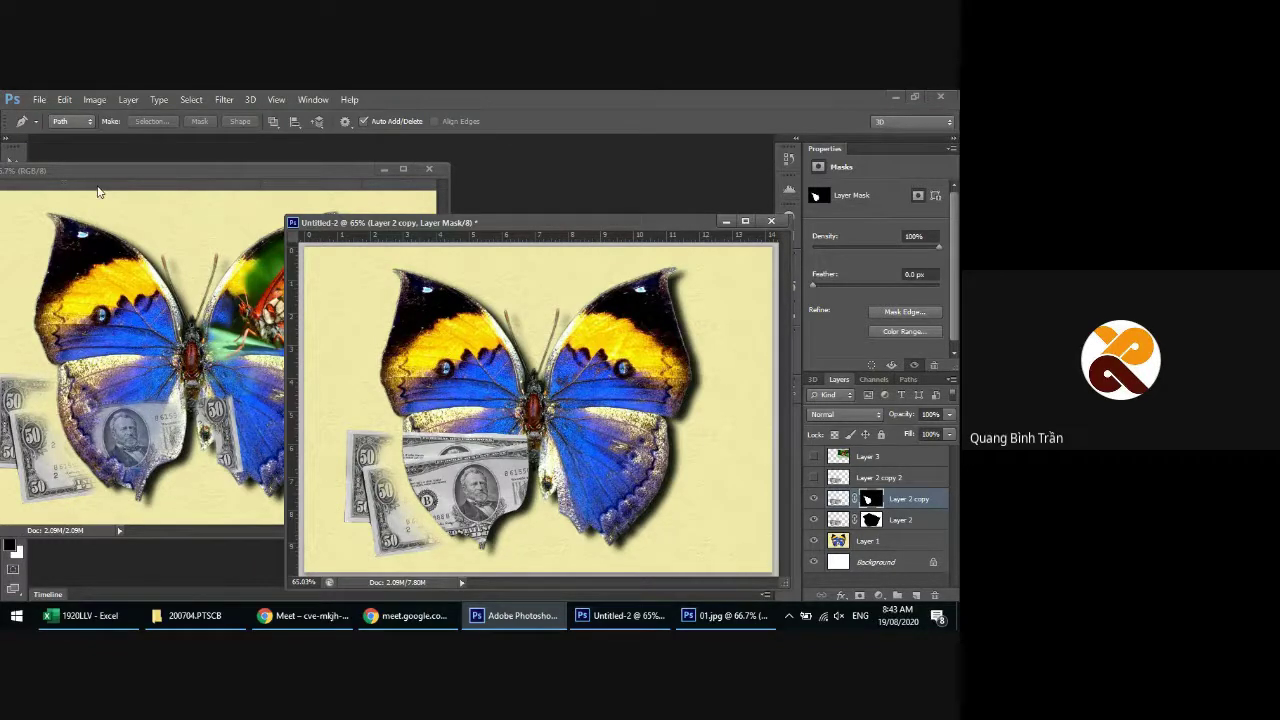
Brush-soften the banknote edges on Layer 2 copy's mask and set the layer Fill to 77%
key(b)
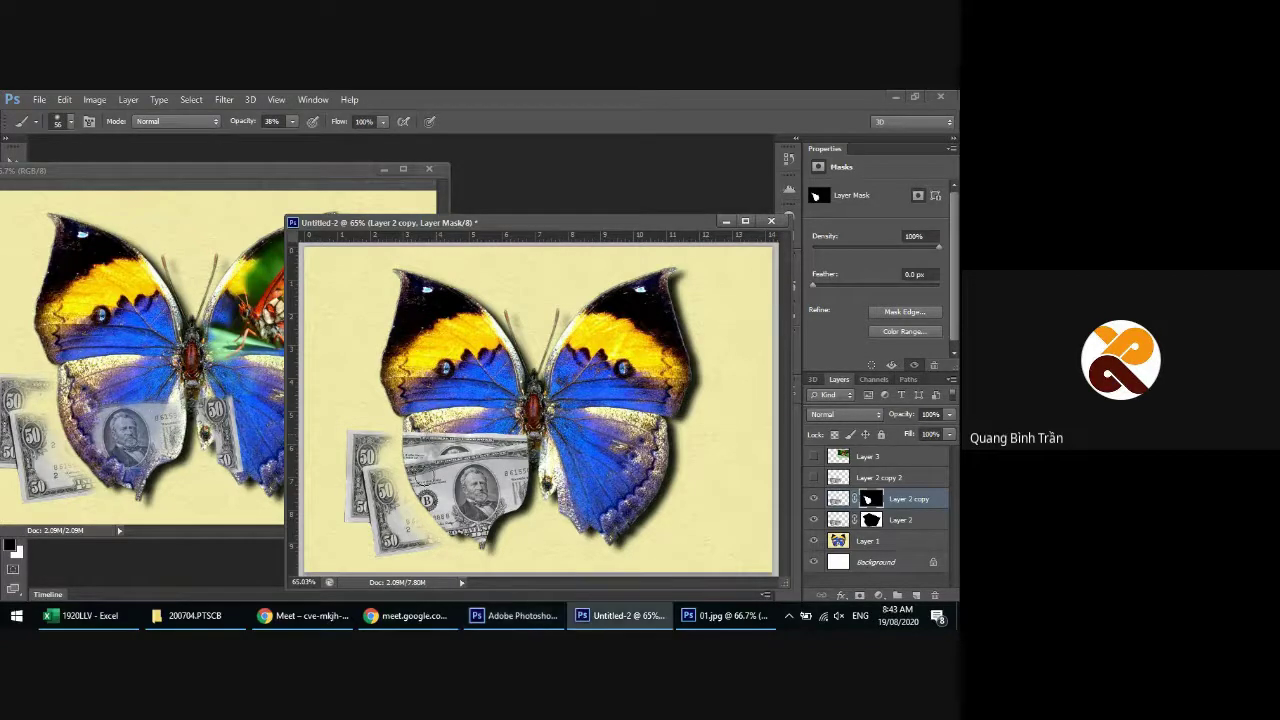
mouse_move(432, 440)
mouse_down()
mouse_move(415, 445)
mouse_move(473, 540)
mouse_move(528, 551)
mouse_up()
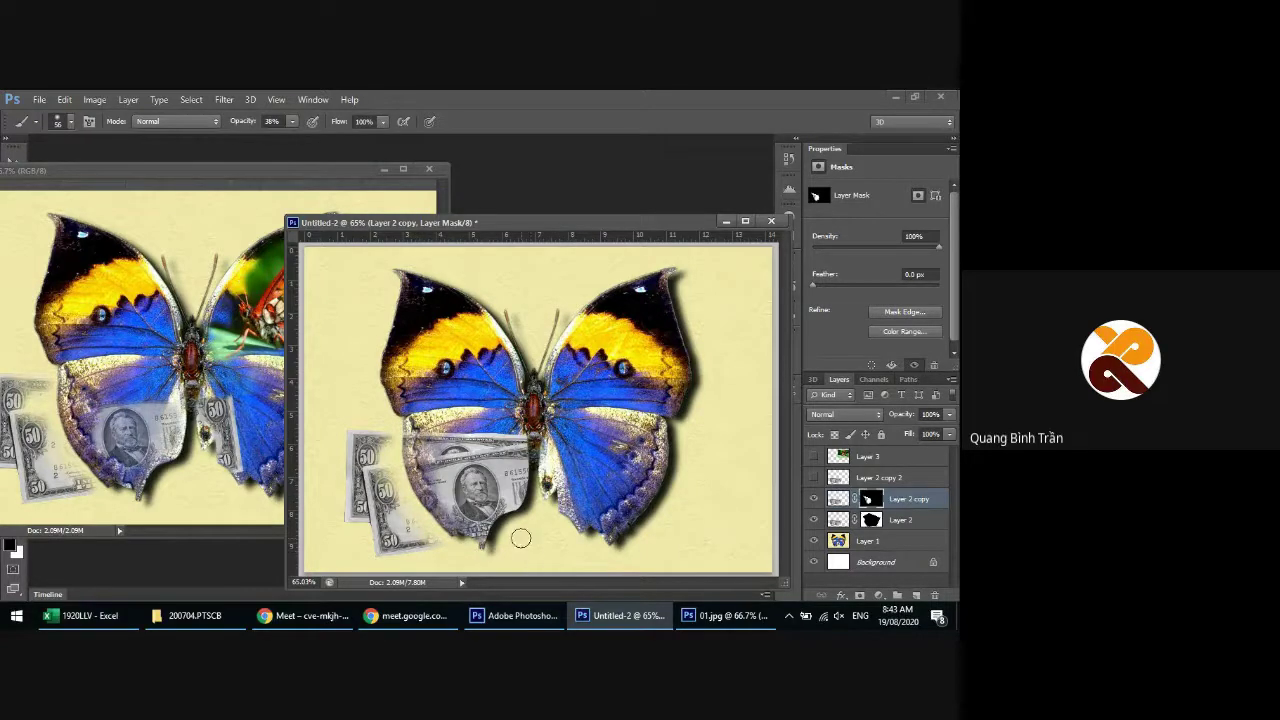
drag(457, 500, 478, 540)
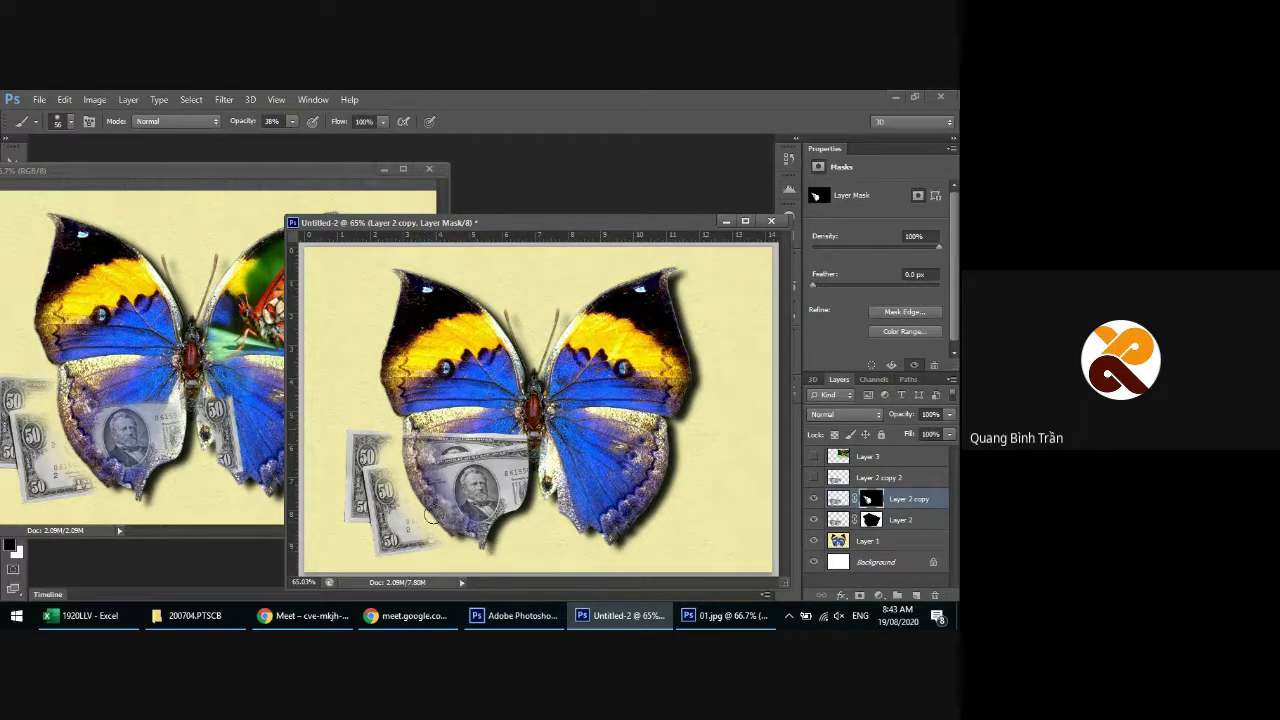
drag(436, 445, 428, 518)
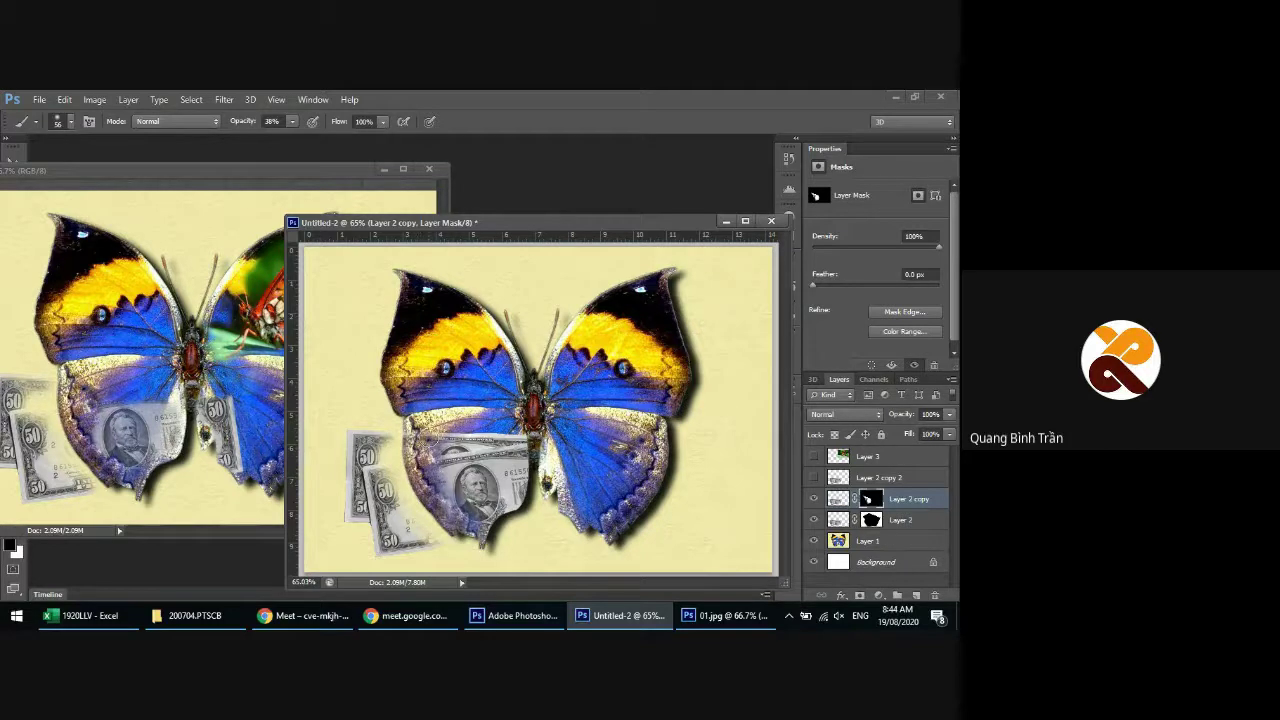
drag(418, 450, 478, 531)
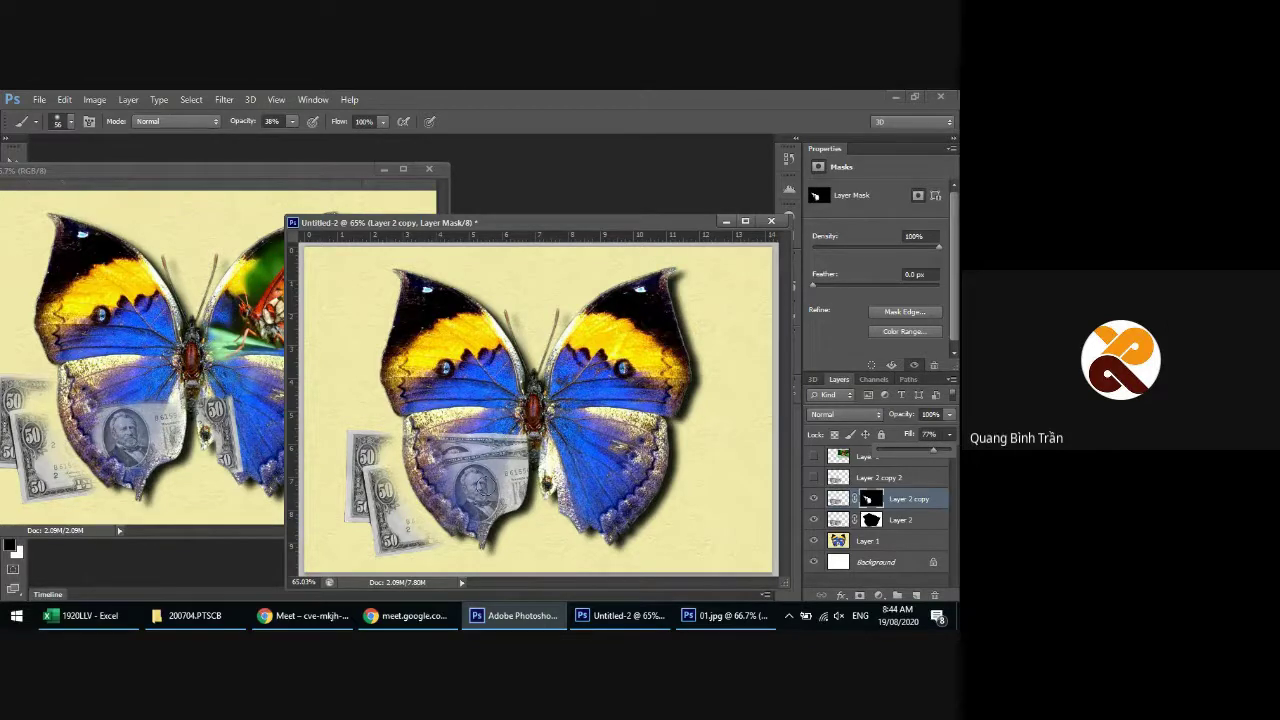
click(723, 495)
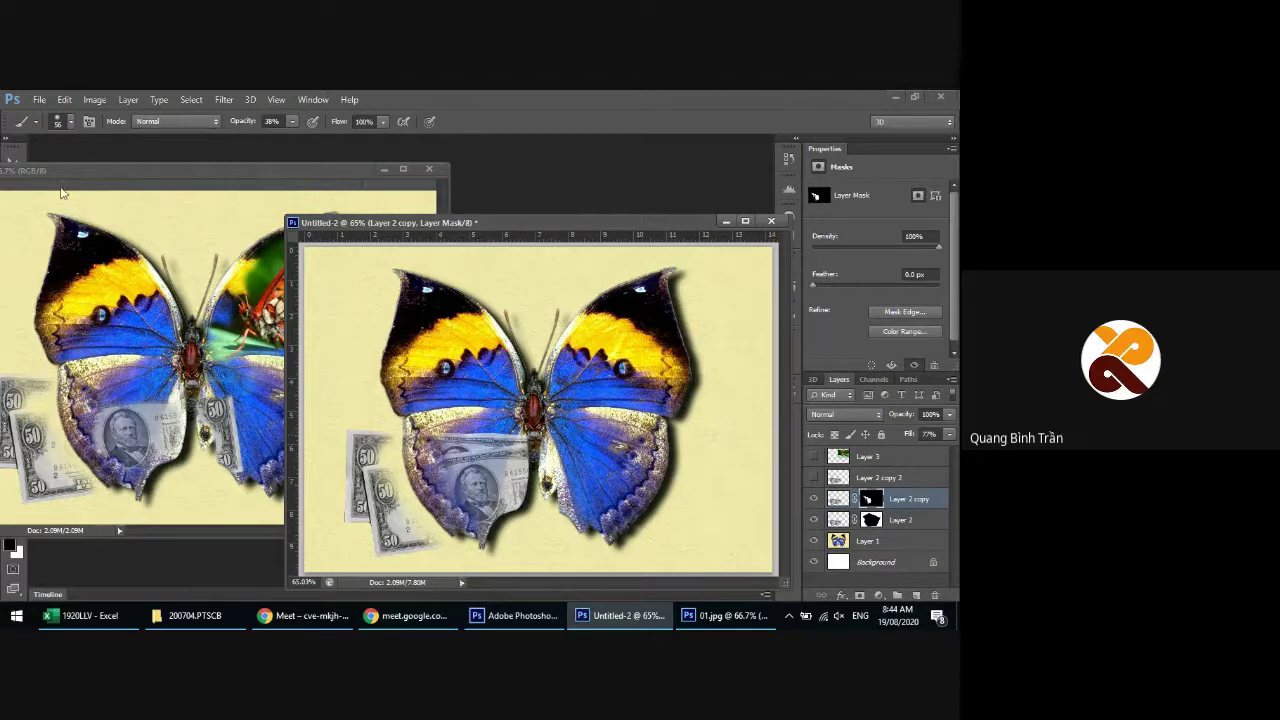
Start a pen path and place the first anchors along the wing edge
key(p)
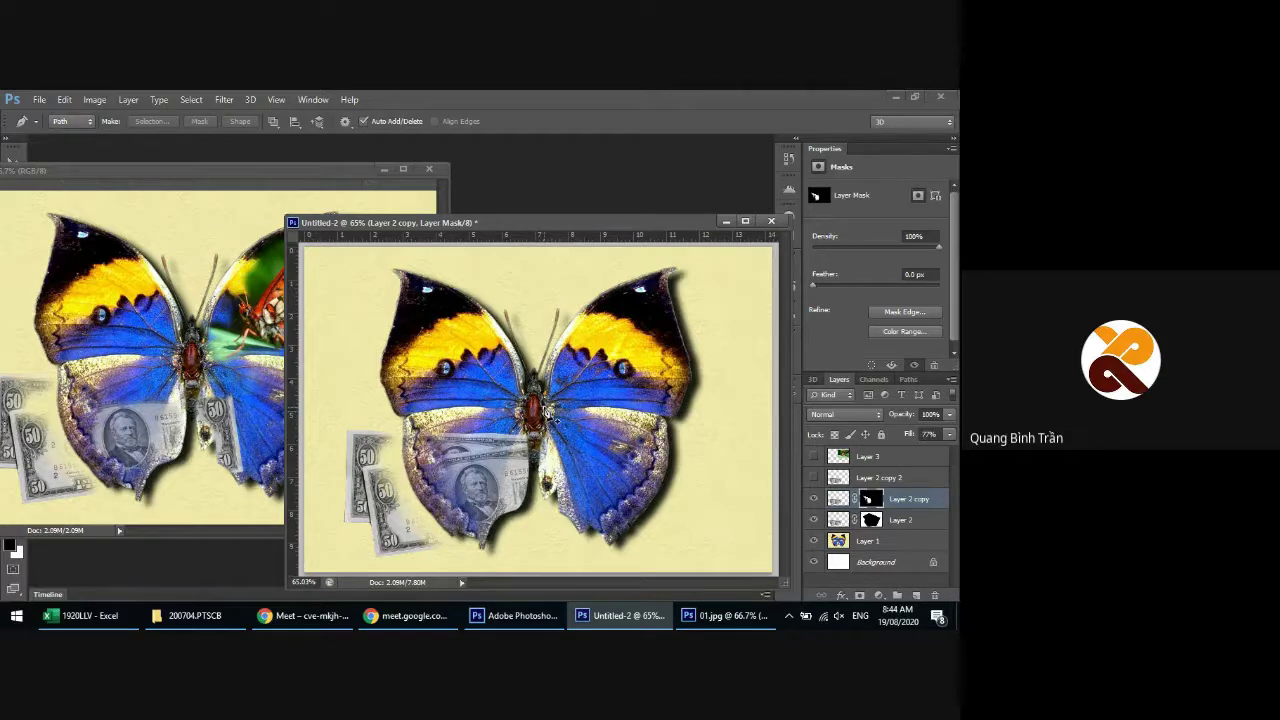
click(541, 474)
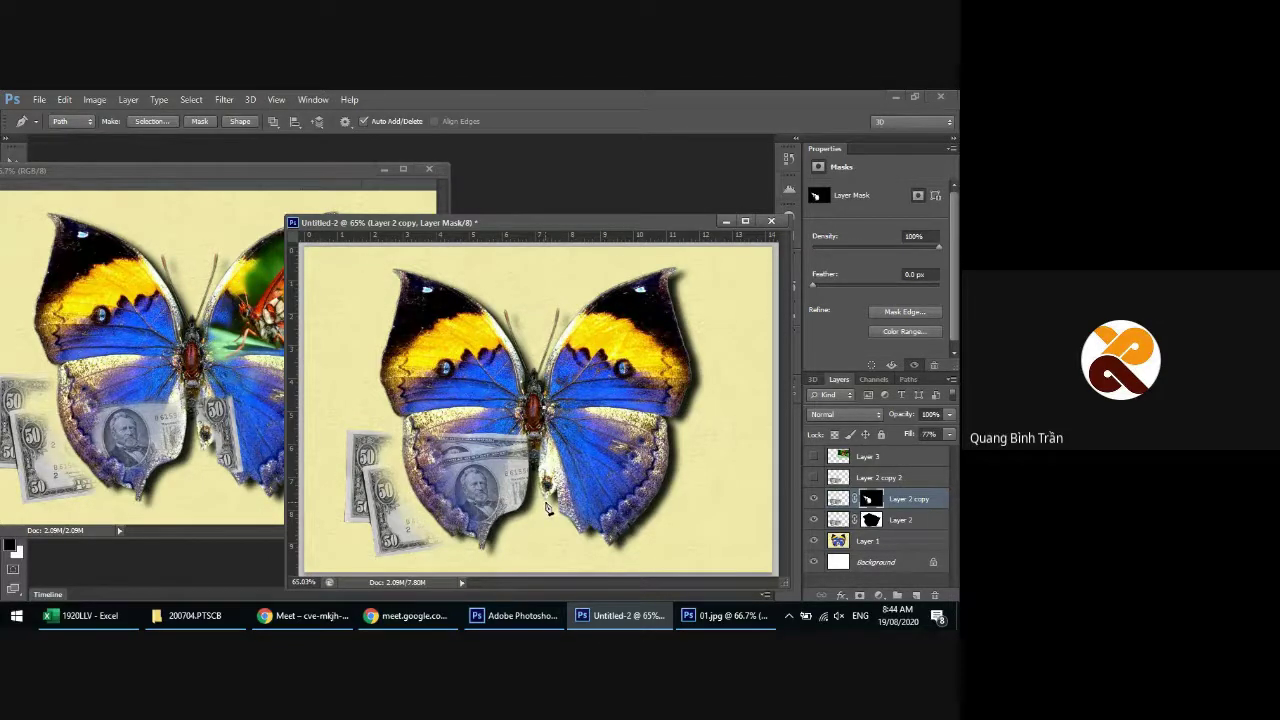
scroll(548, 508, up, 5)
scroll(548, 508, up, 3)
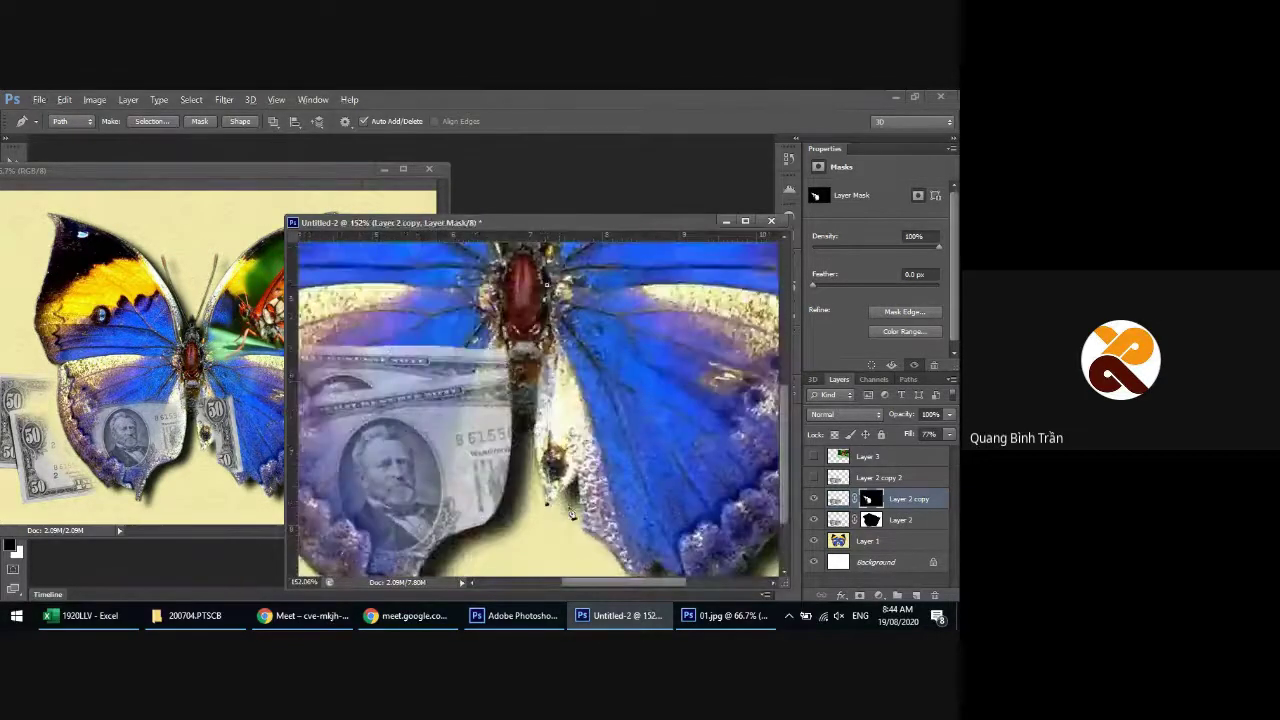
mouse_move(551, 507)
mouse_down()
mouse_move(621, 433)
mouse_move(585, 379)
mouse_up()
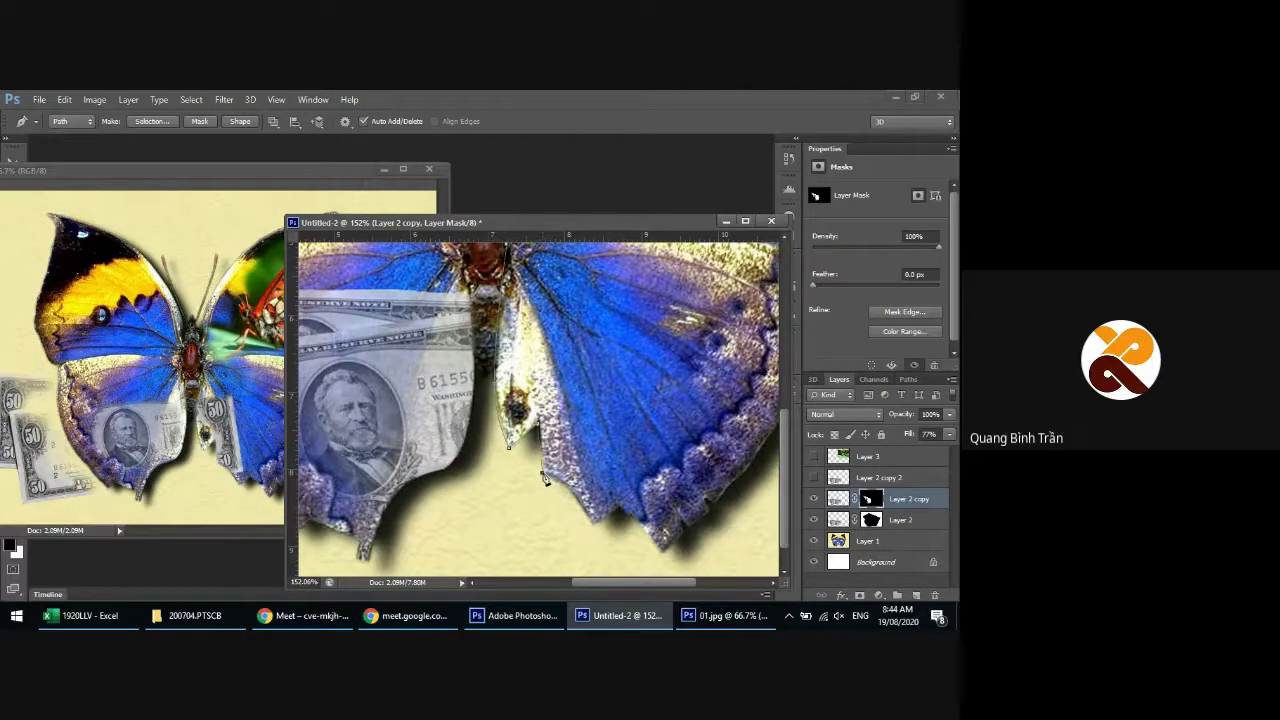
click(542, 473)
click(593, 526)
click(619, 509)
click(661, 555)
Extend the path with anchors down the right wing's outer edge
scroll(716, 500, down, 3)
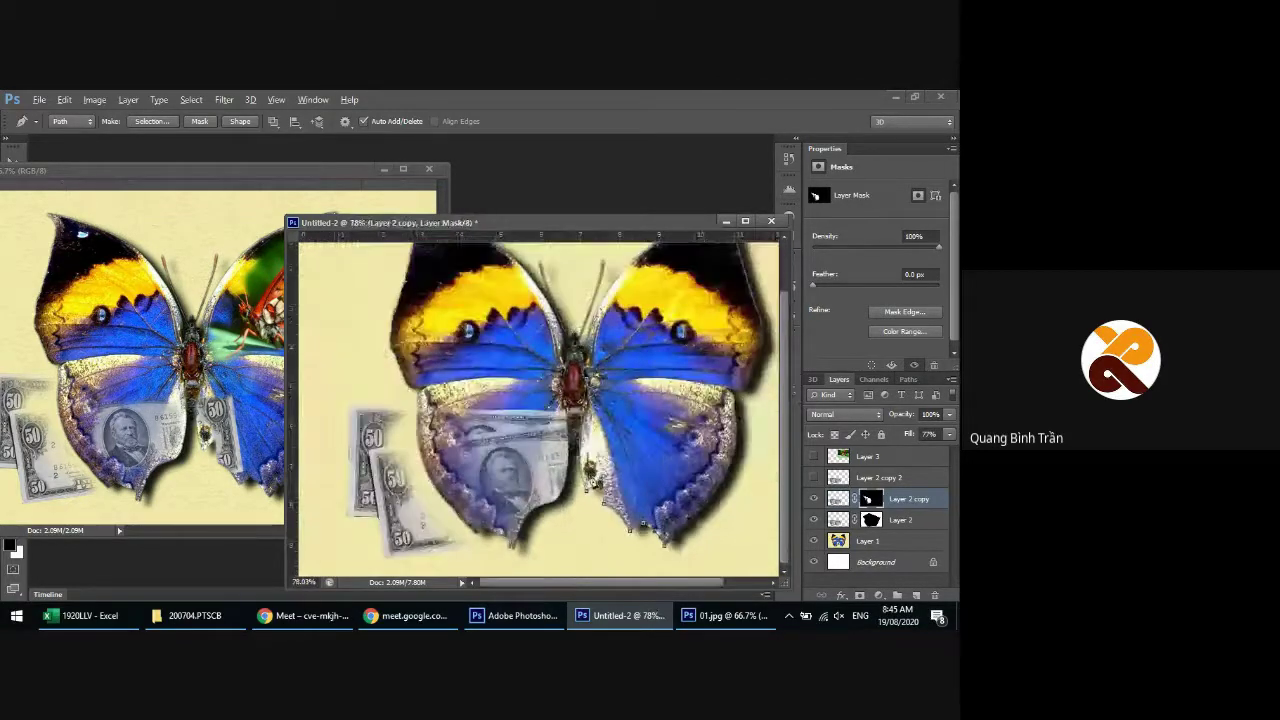
key(alt)
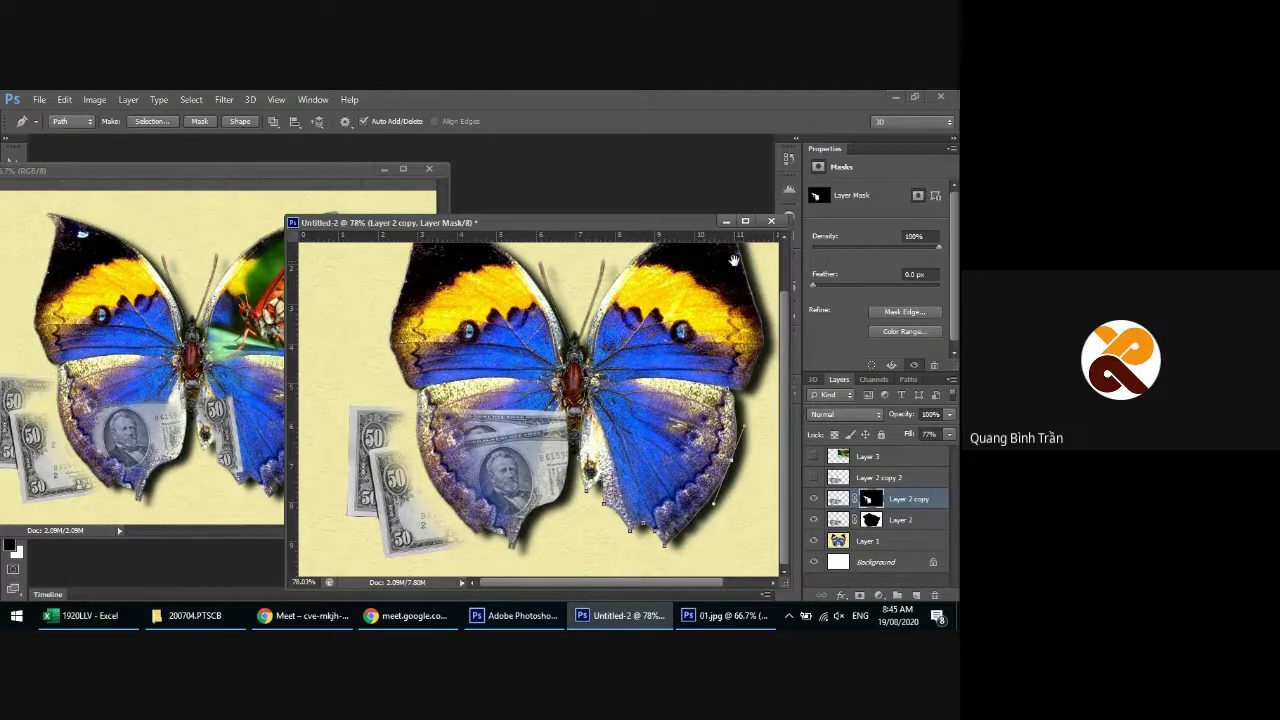
scroll(733, 261, up, 2)
scroll(683, 378, right, 2)
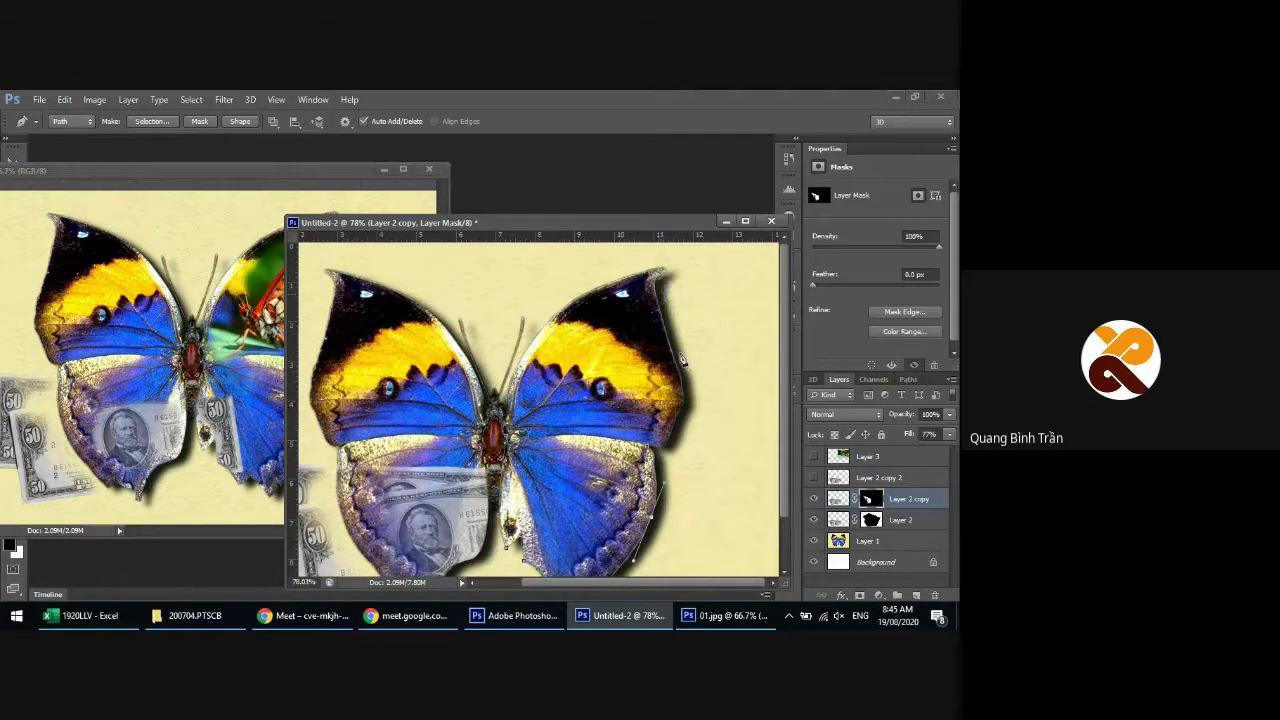
click(682, 376)
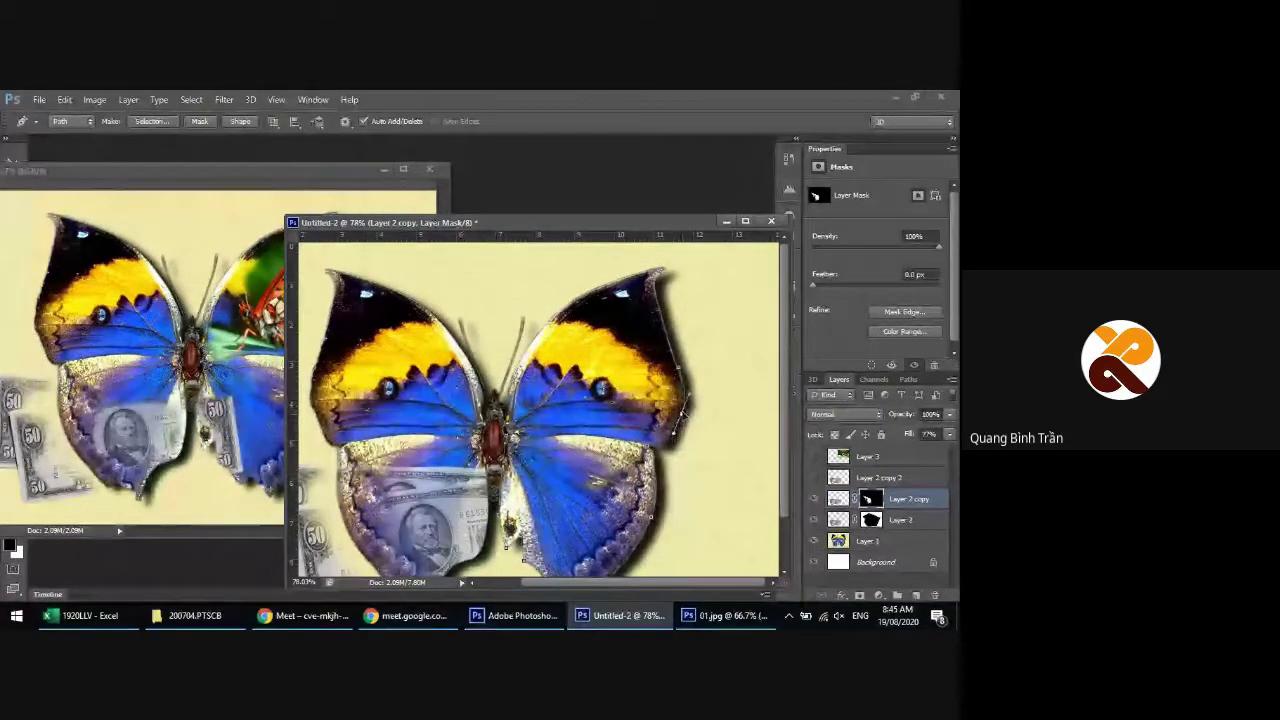
click(684, 414)
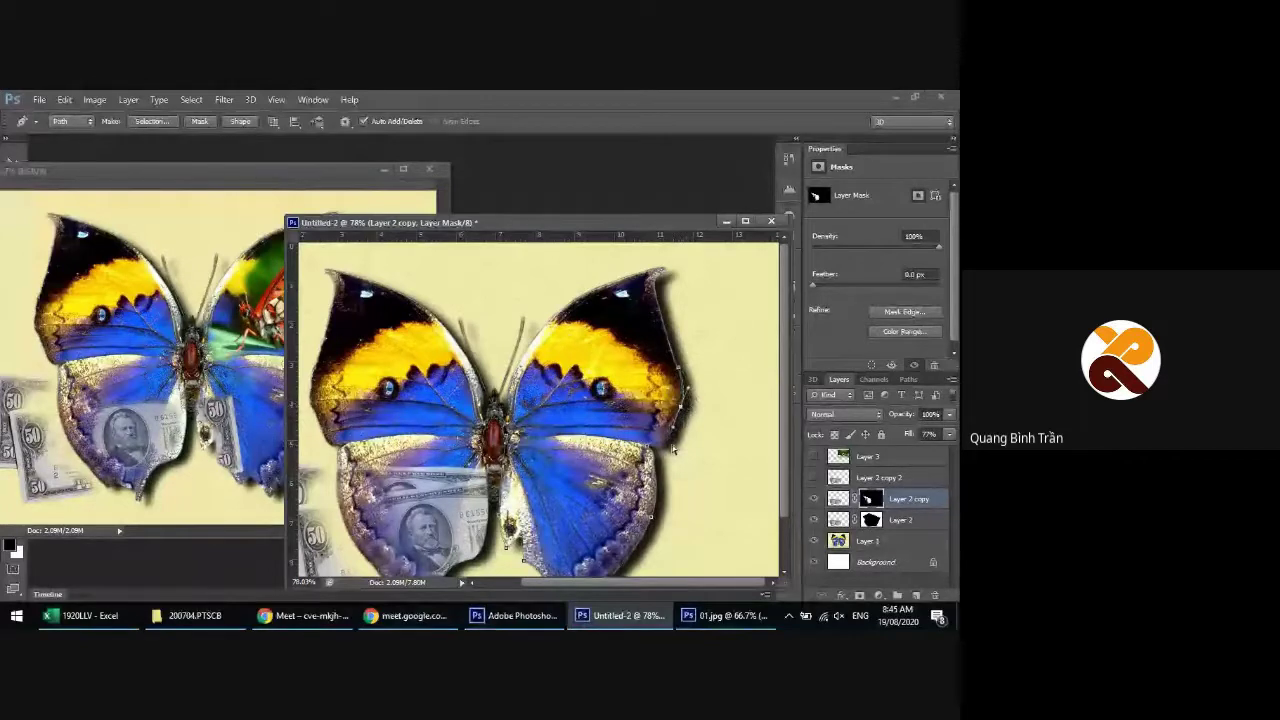
scroll(672, 452, up, 3)
scroll(661, 443, up, 3)
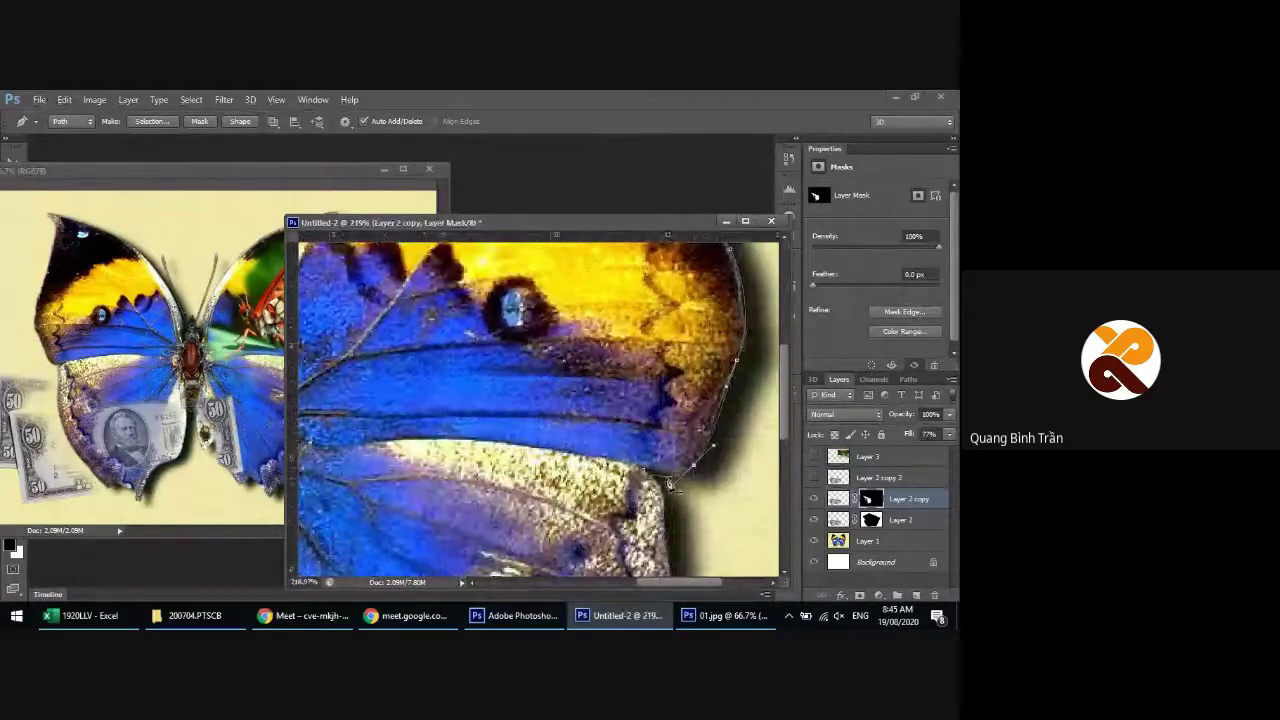
click(666, 478)
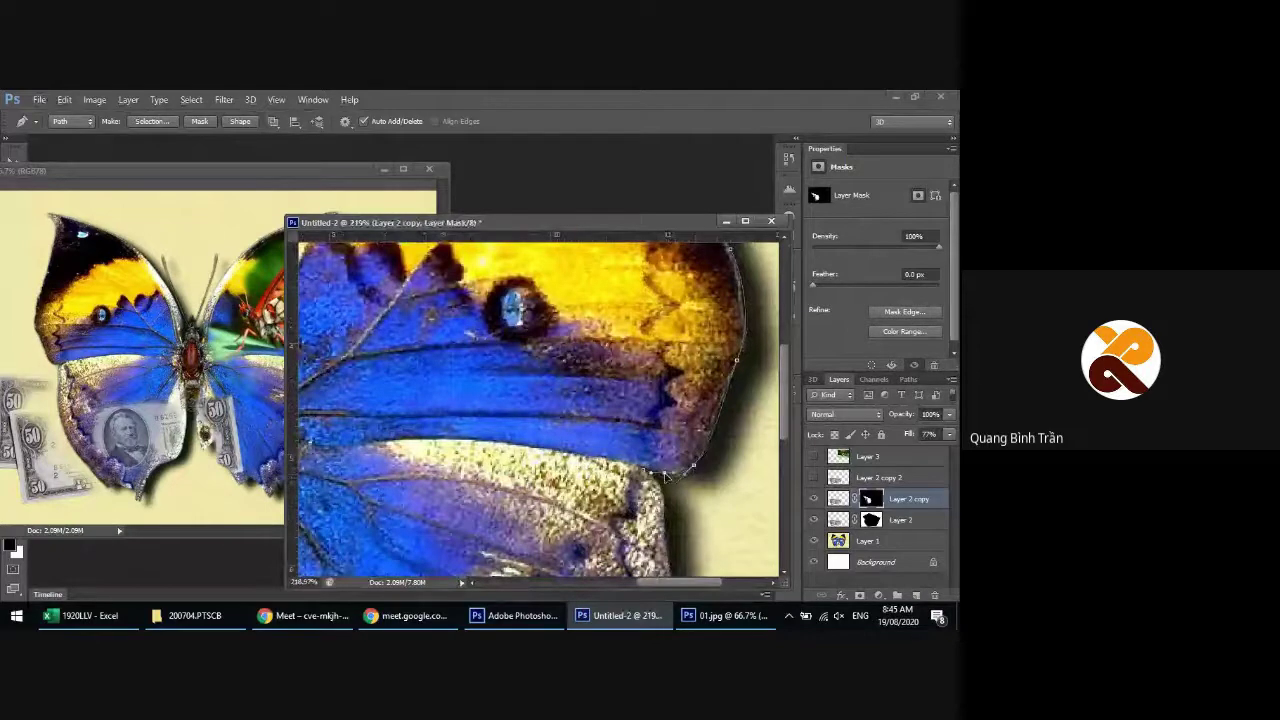
click(724, 404)
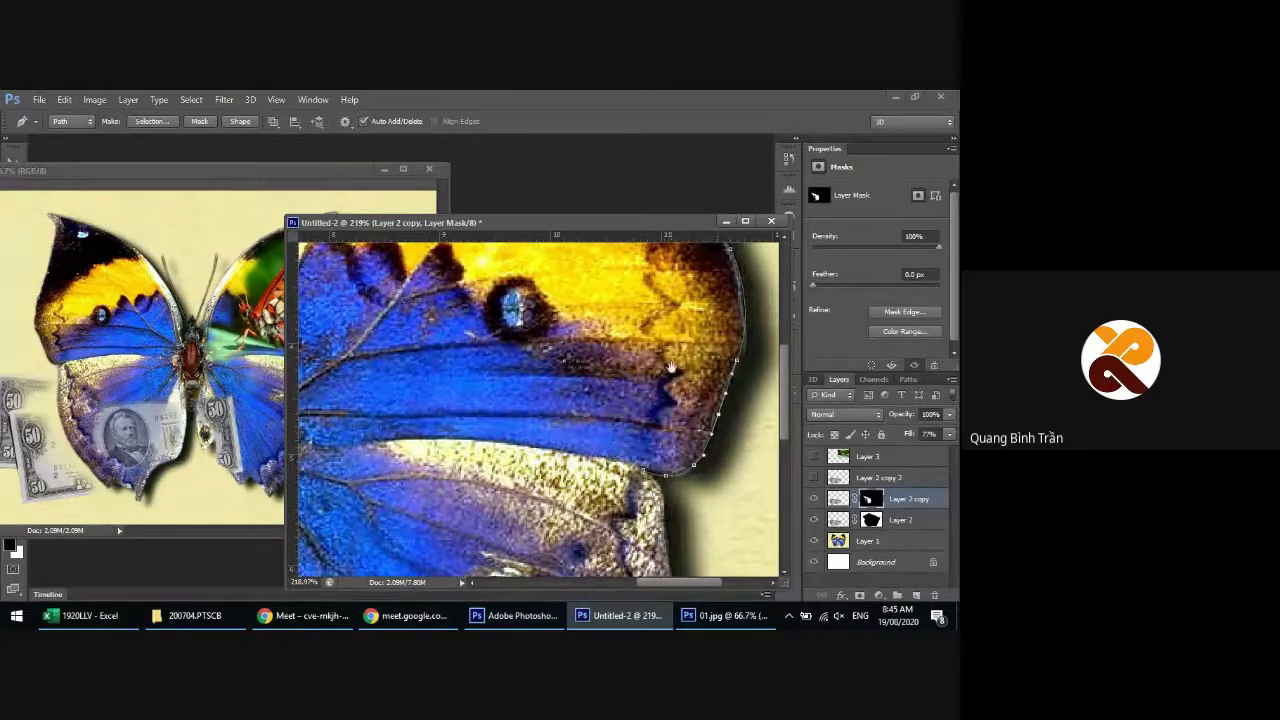
Reshape the path's curves so they hug the wing edge
mouse_move(672, 320)
mouse_down()
mouse_move(692, 528)
mouse_move(660, 516)
mouse_move(698, 499)
mouse_up()
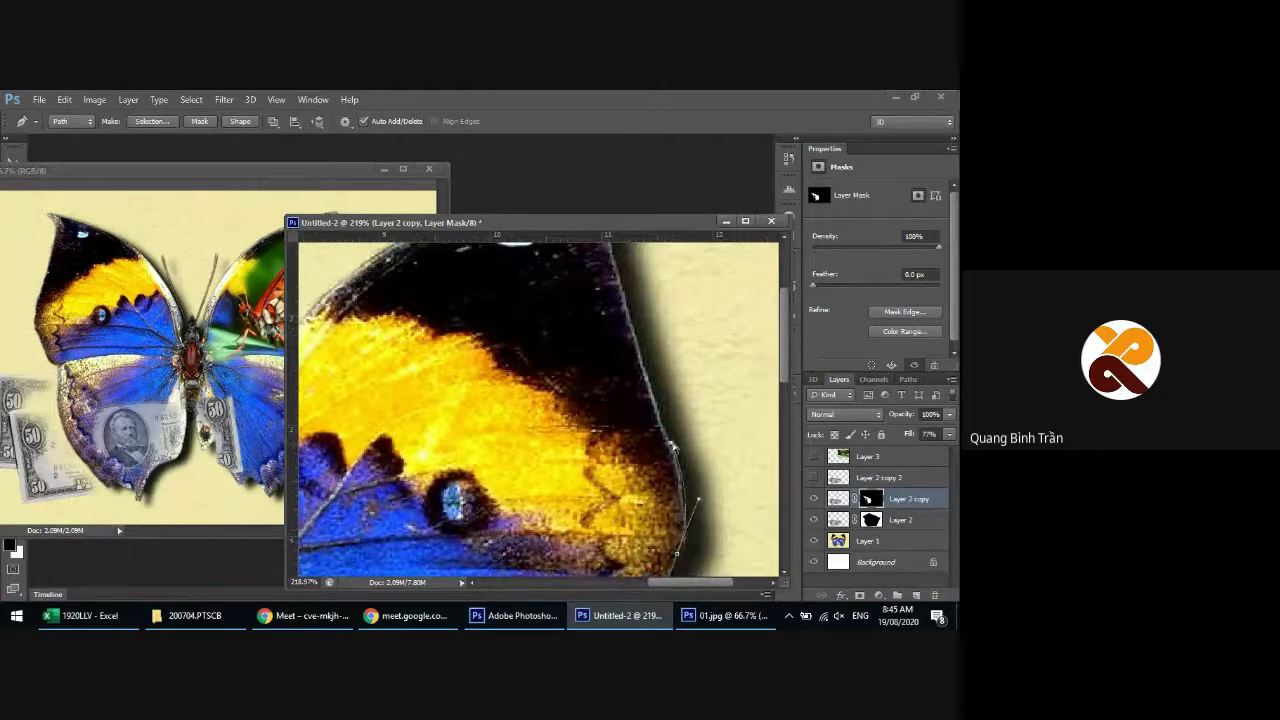
drag(673, 446, 676, 455)
drag(698, 499, 683, 496)
click(685, 531)
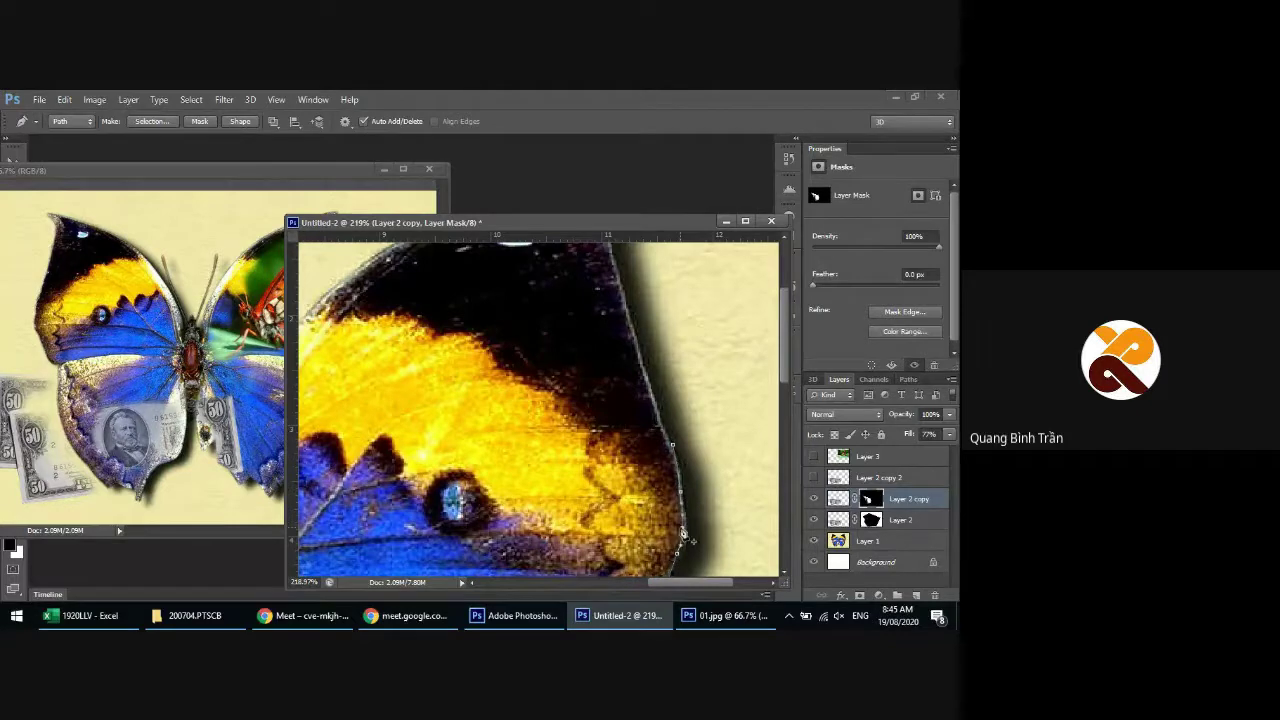
drag(682, 531, 686, 512)
drag(616, 370, 621, 497)
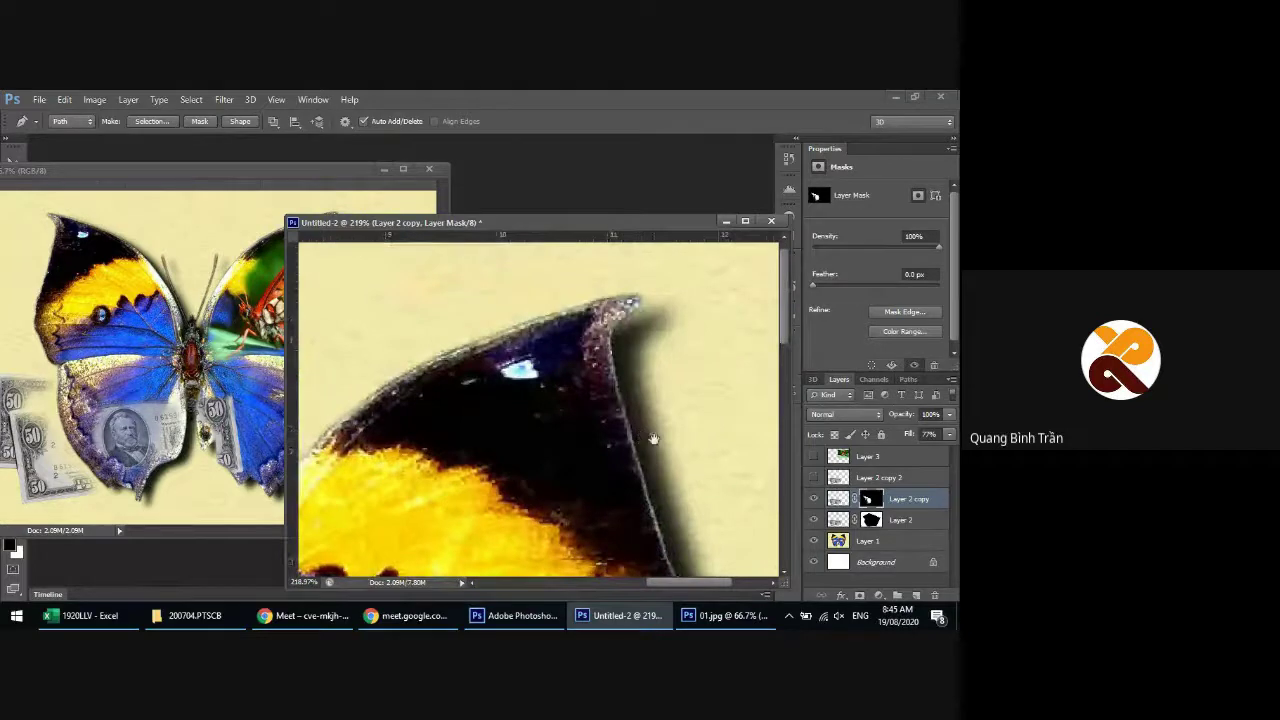
drag(653, 438, 570, 355)
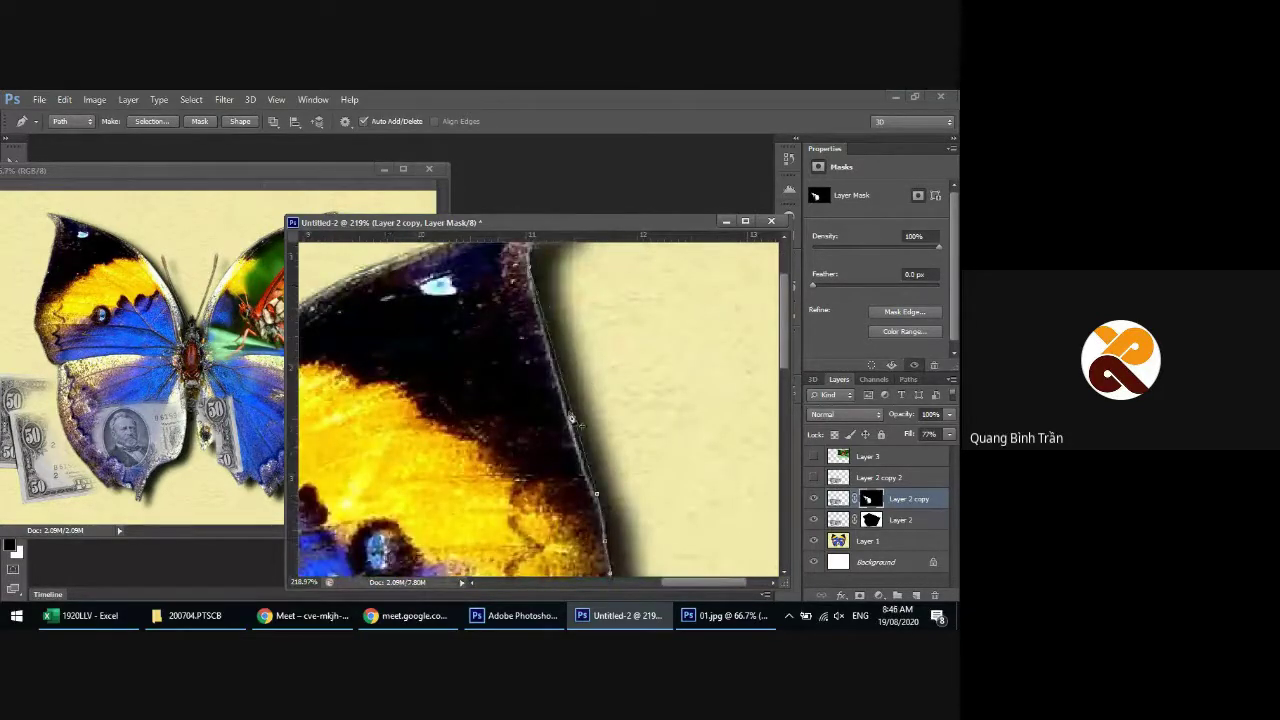
drag(577, 428, 567, 420)
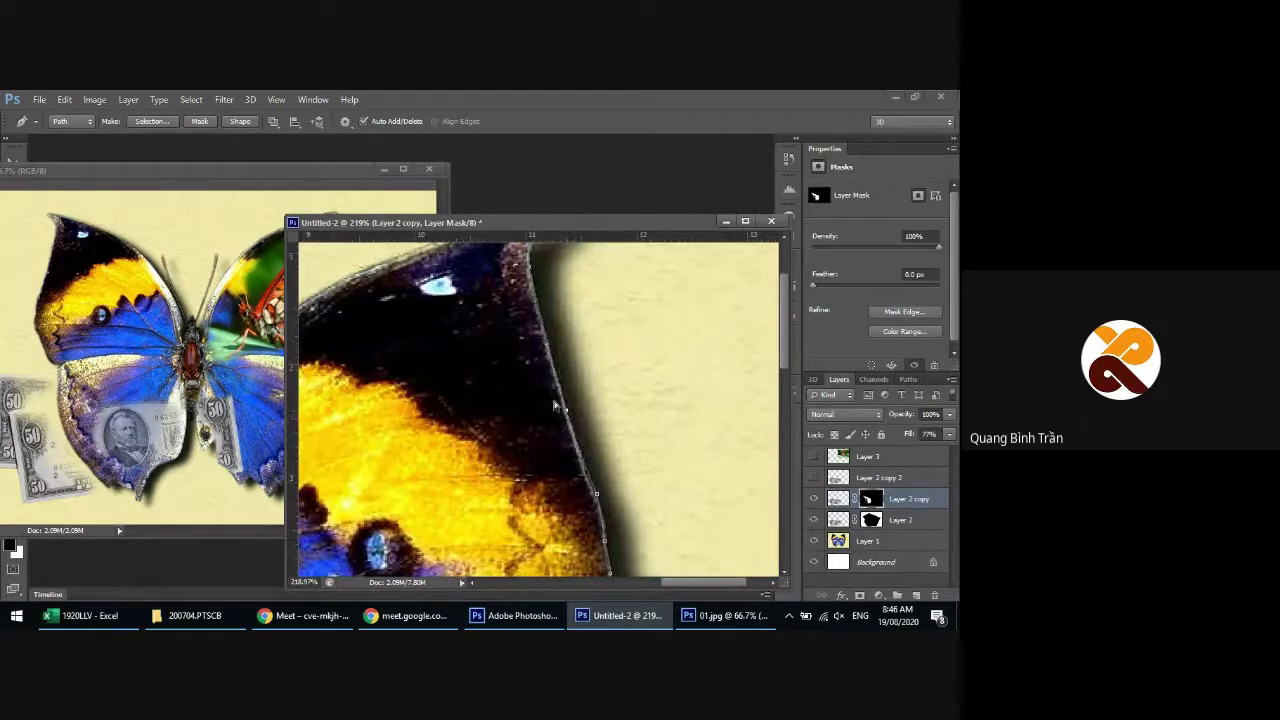
Continue the path around the black wing tip and along the wing's top edge
drag(488, 423, 505, 522)
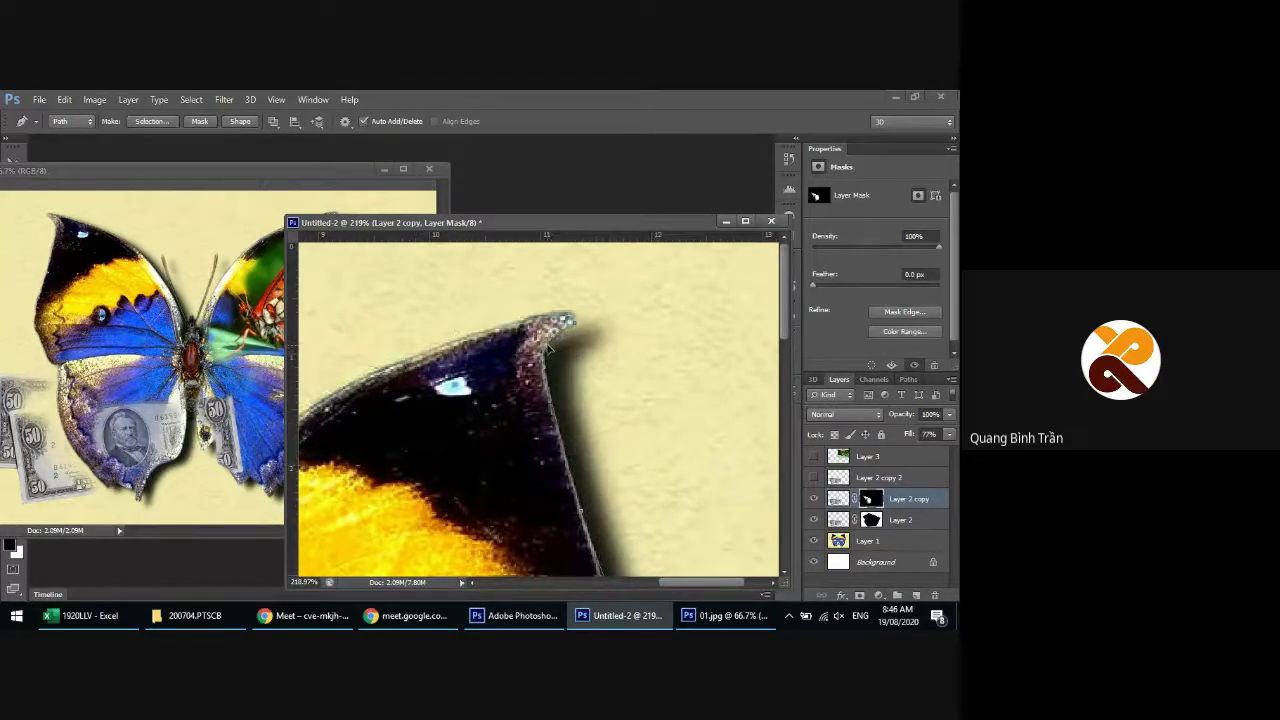
click(526, 316)
drag(559, 313, 570, 316)
click(432, 349)
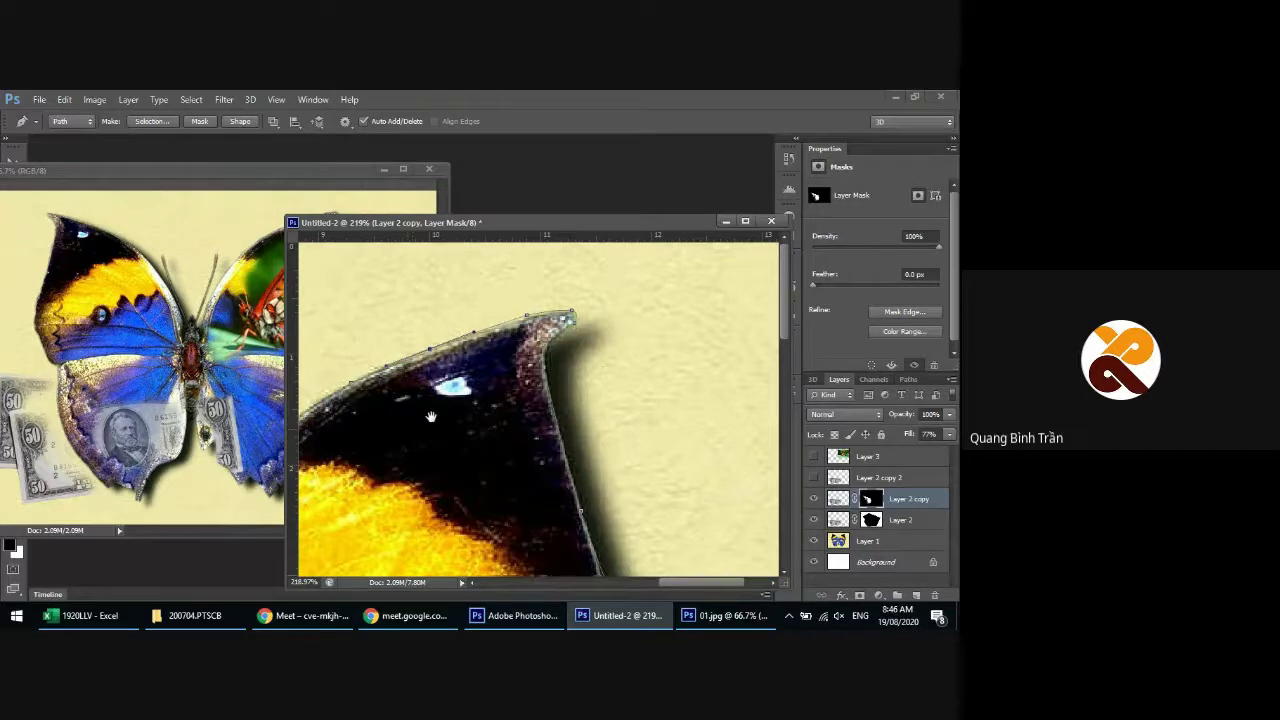
drag(431, 416, 541, 348)
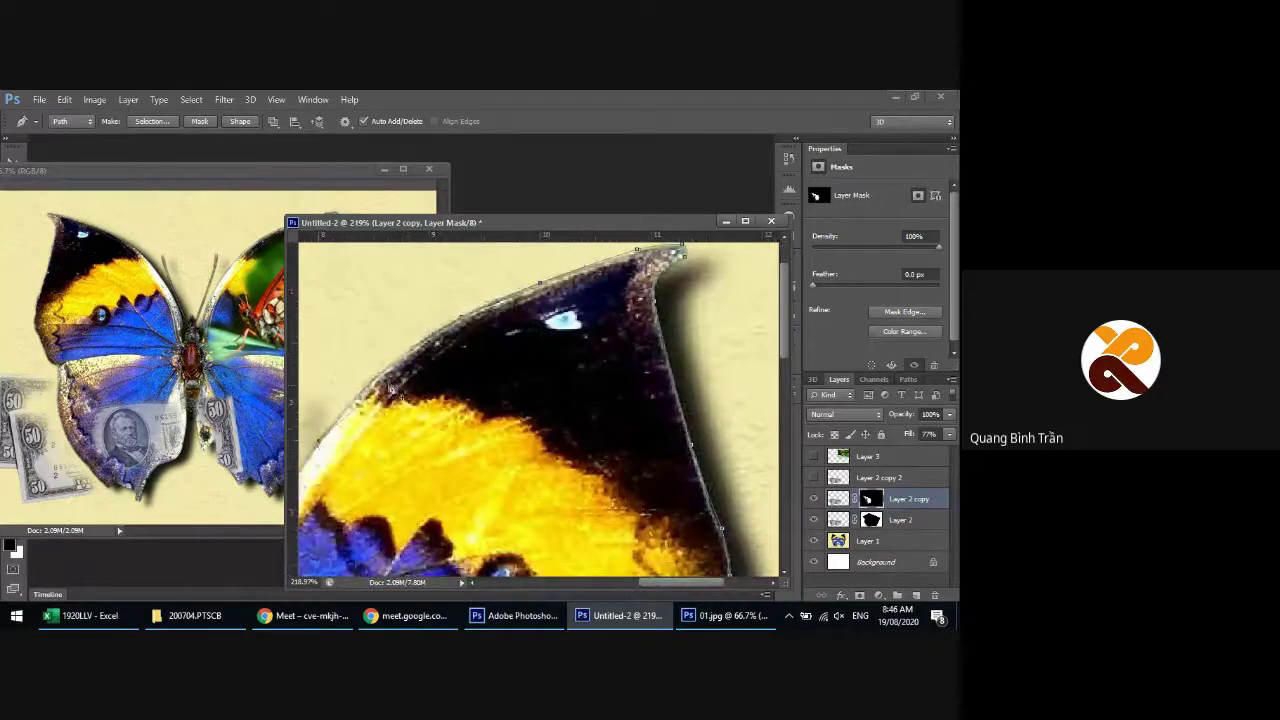
click(389, 366)
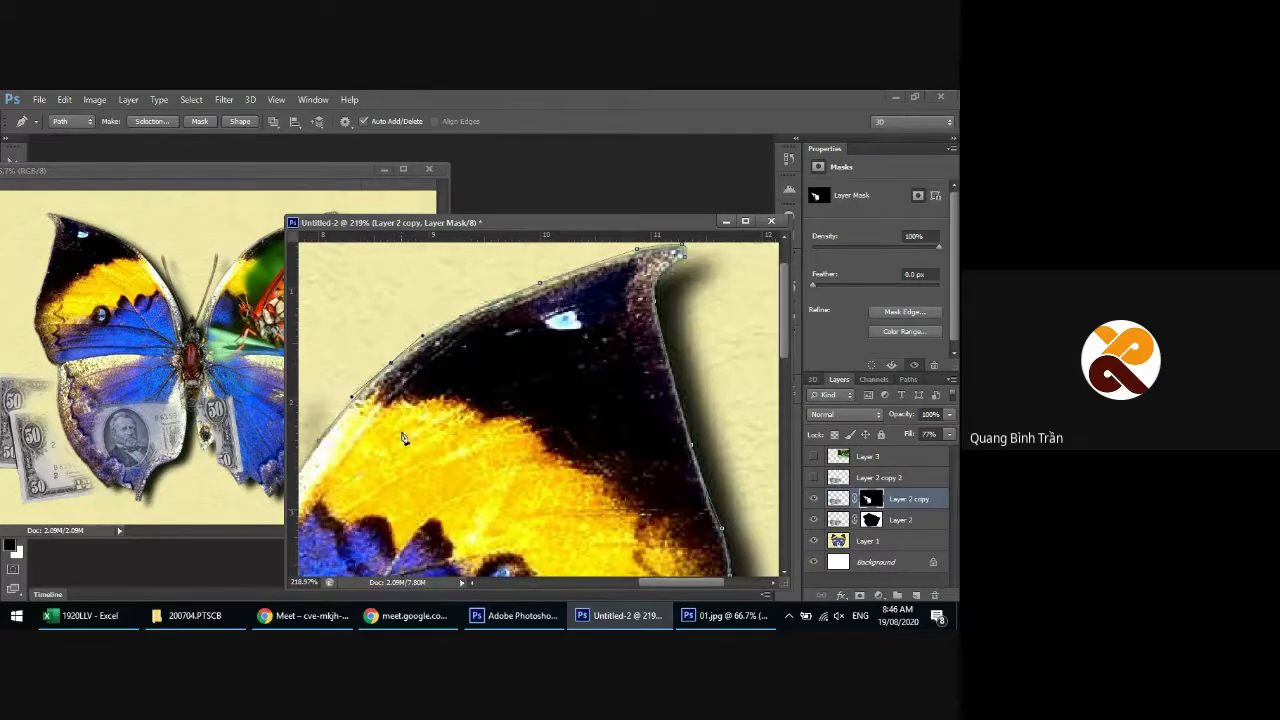
scroll(403, 438, down, 1)
scroll(403, 438, down, 5)
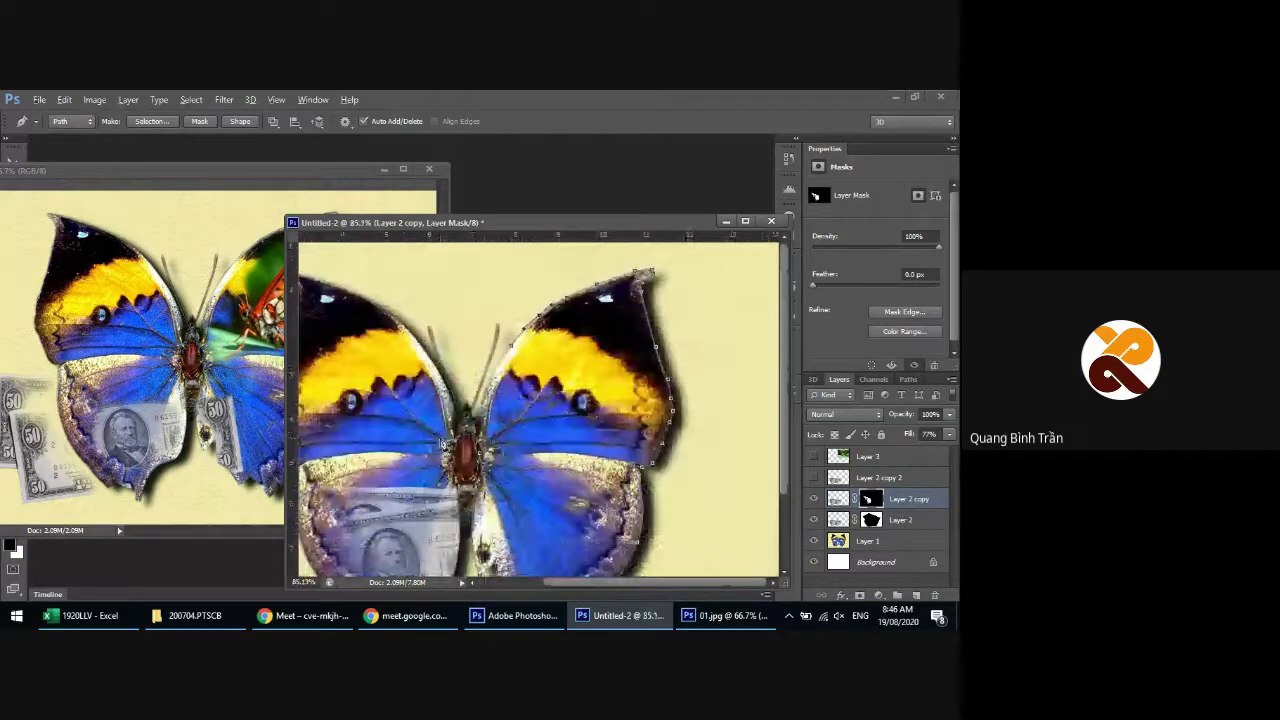
Show Layer 2 copy 2 and mask it to the Work Path butterfly outline selection
scroll(443, 444, down, 1)
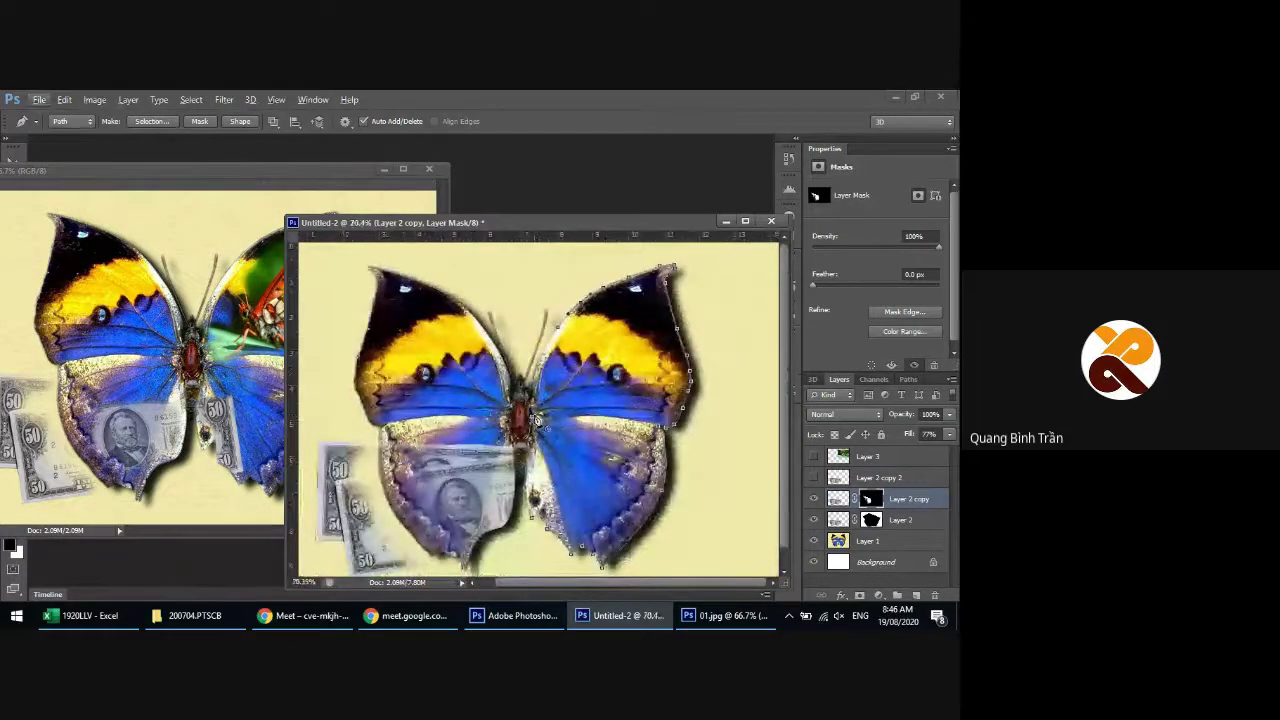
key(ctrl+Return)
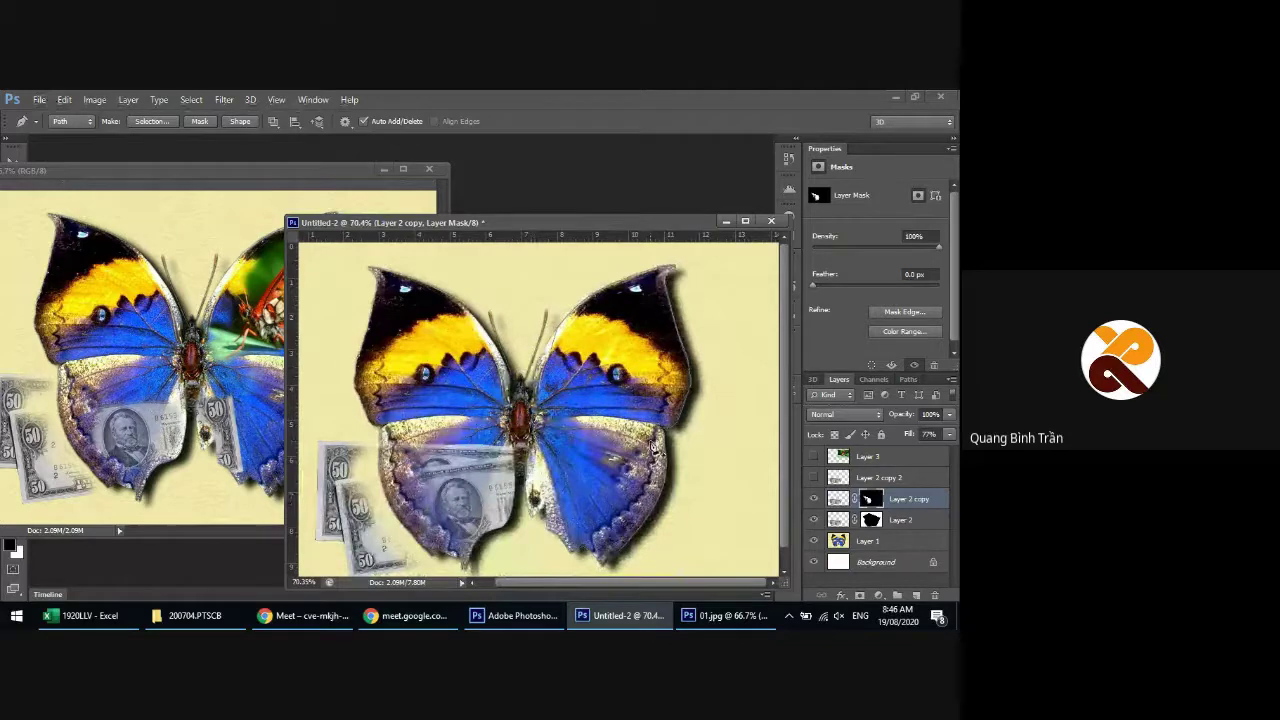
click(862, 478)
click(813, 478)
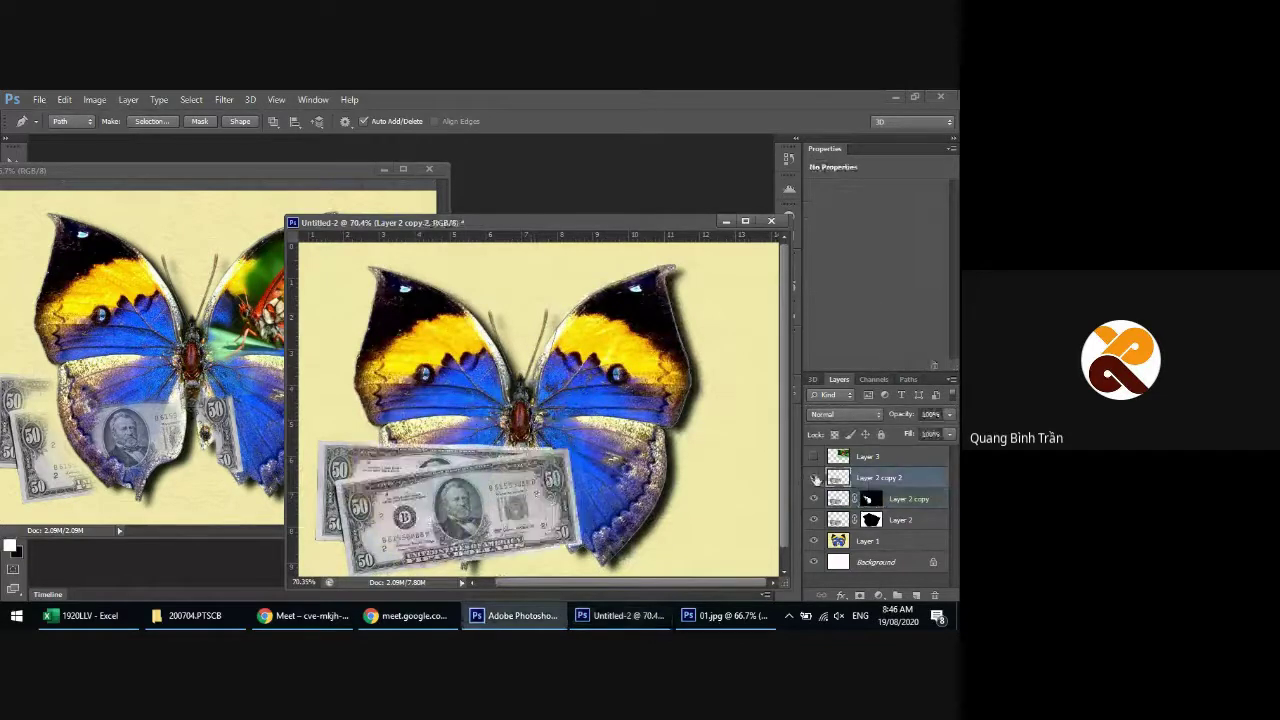
click(908, 379)
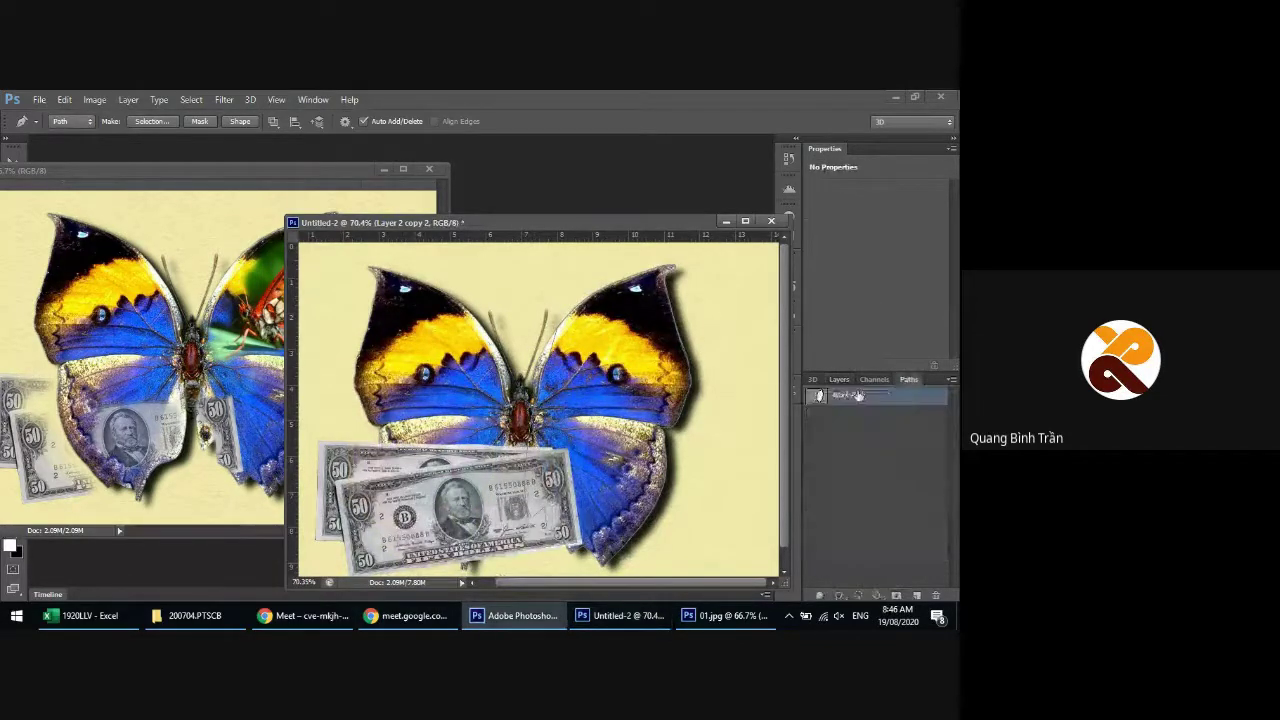
ctrl+click(818, 396)
click(868, 431)
click(839, 379)
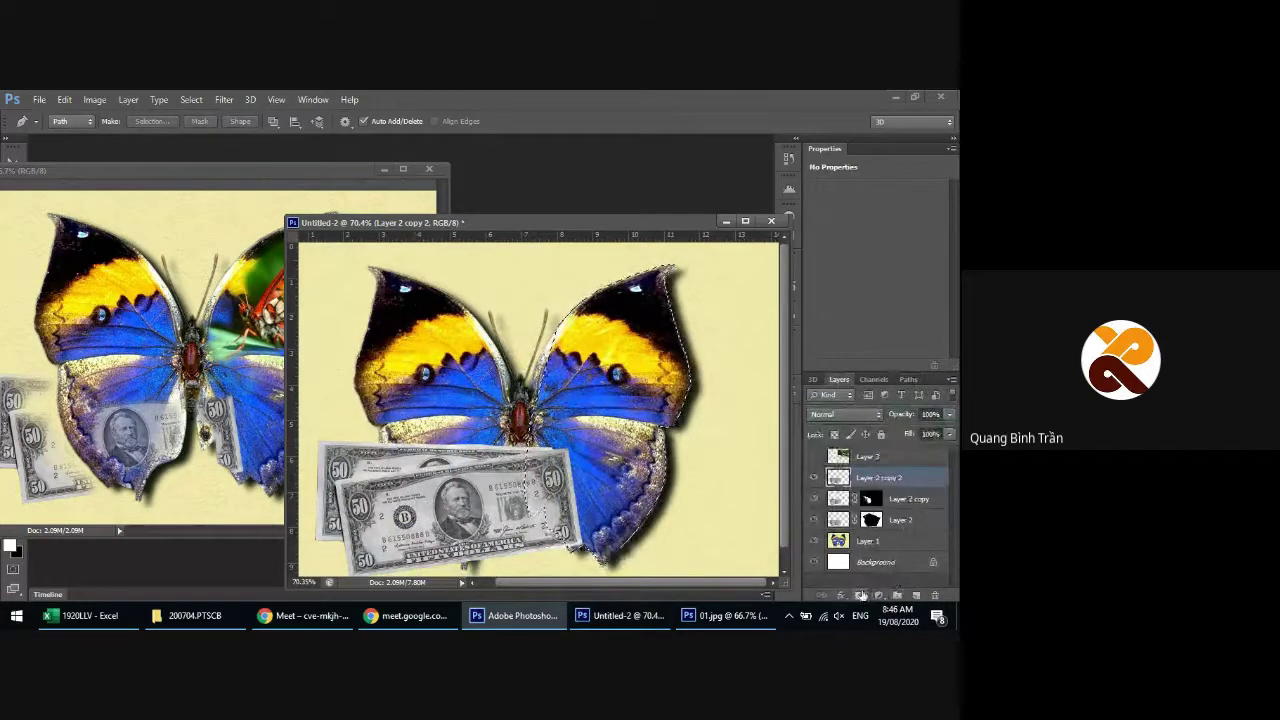
click(859, 595)
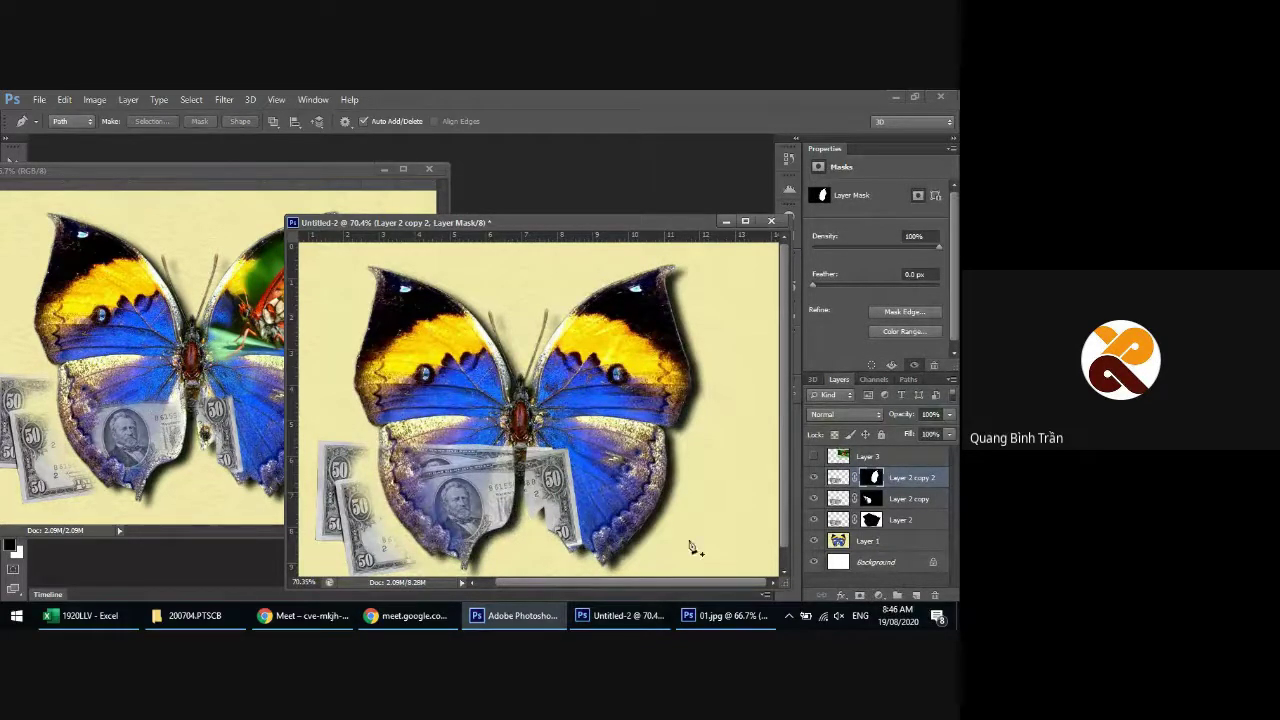
Lower Layer 2 copy 2's Fill to fade the second banknote, checking it against 01.jpg
click(950, 434)
drag(937, 452, 930, 452)
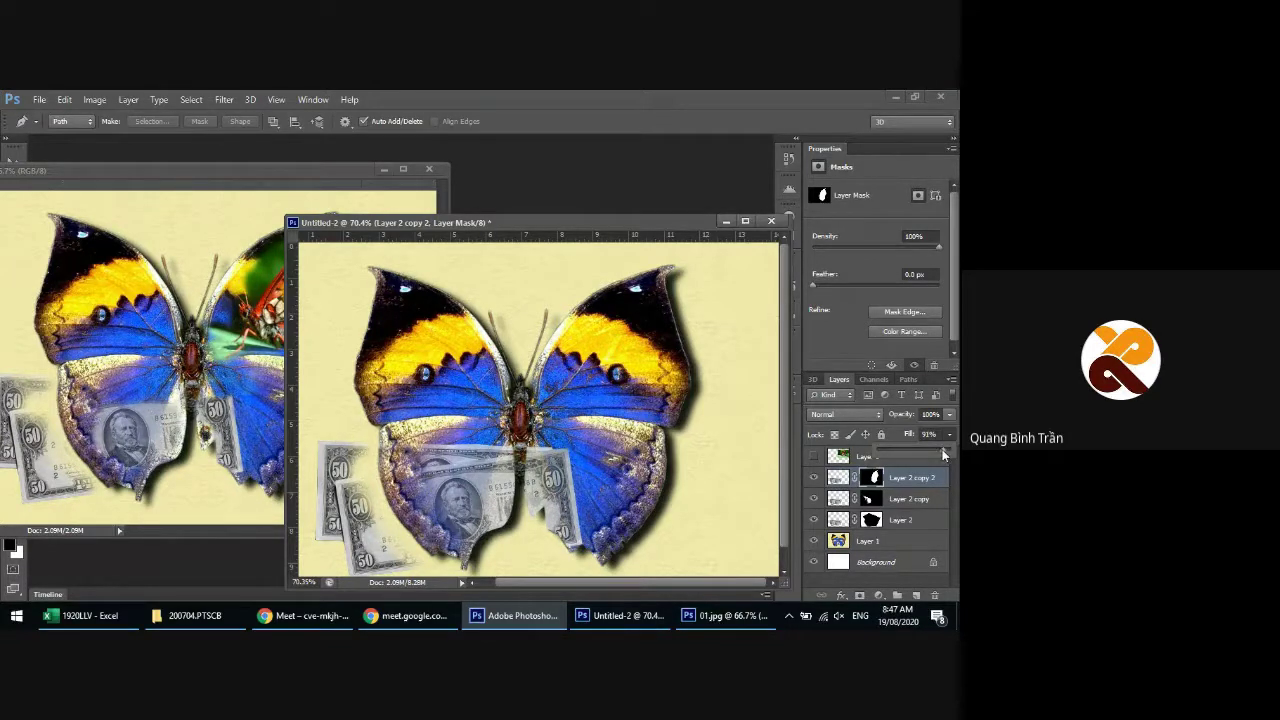
click(56, 171)
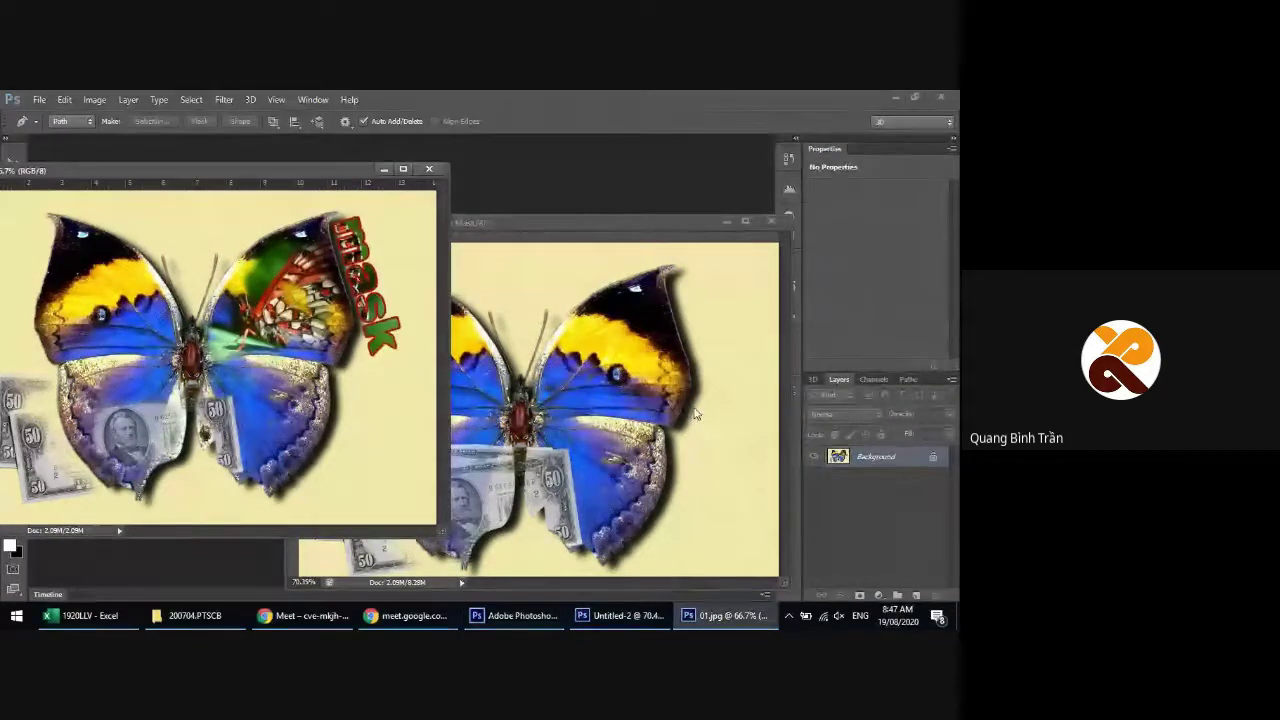
Brush the banknote's layer mask around and below the butterfly's body, comparing with 01.jpg
key(b)
click(565, 222)
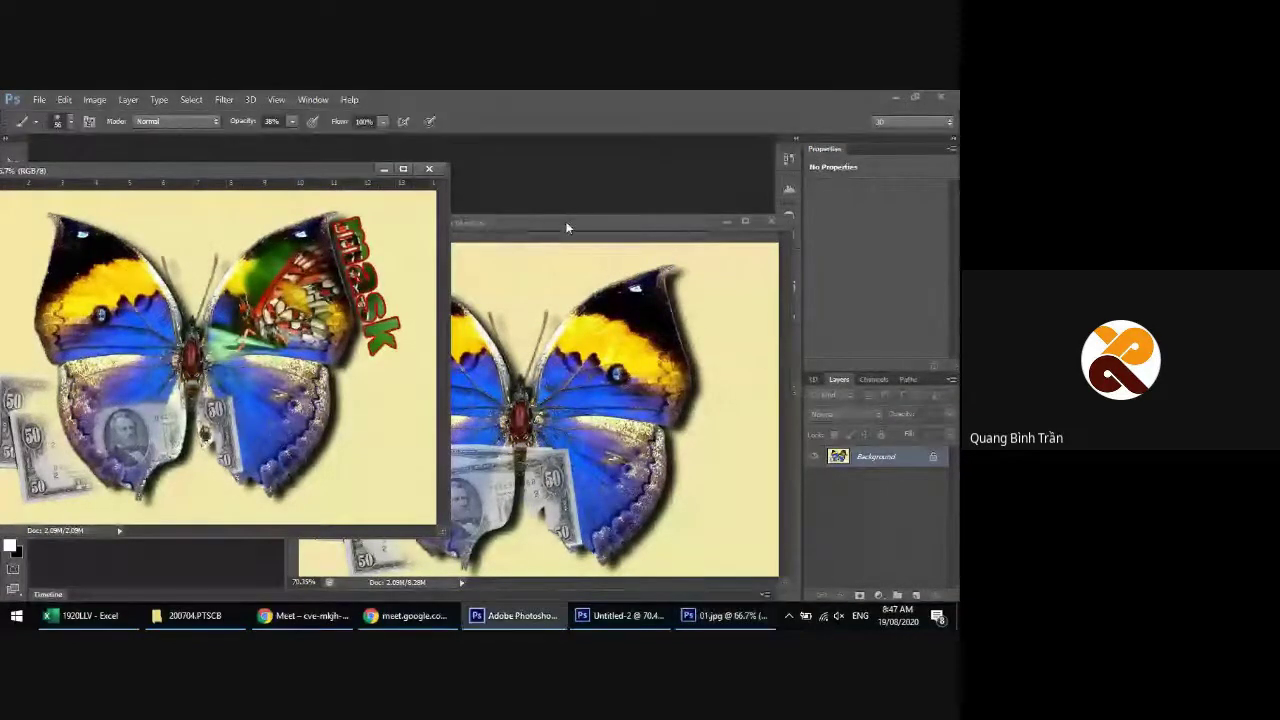
drag(536, 480, 538, 530)
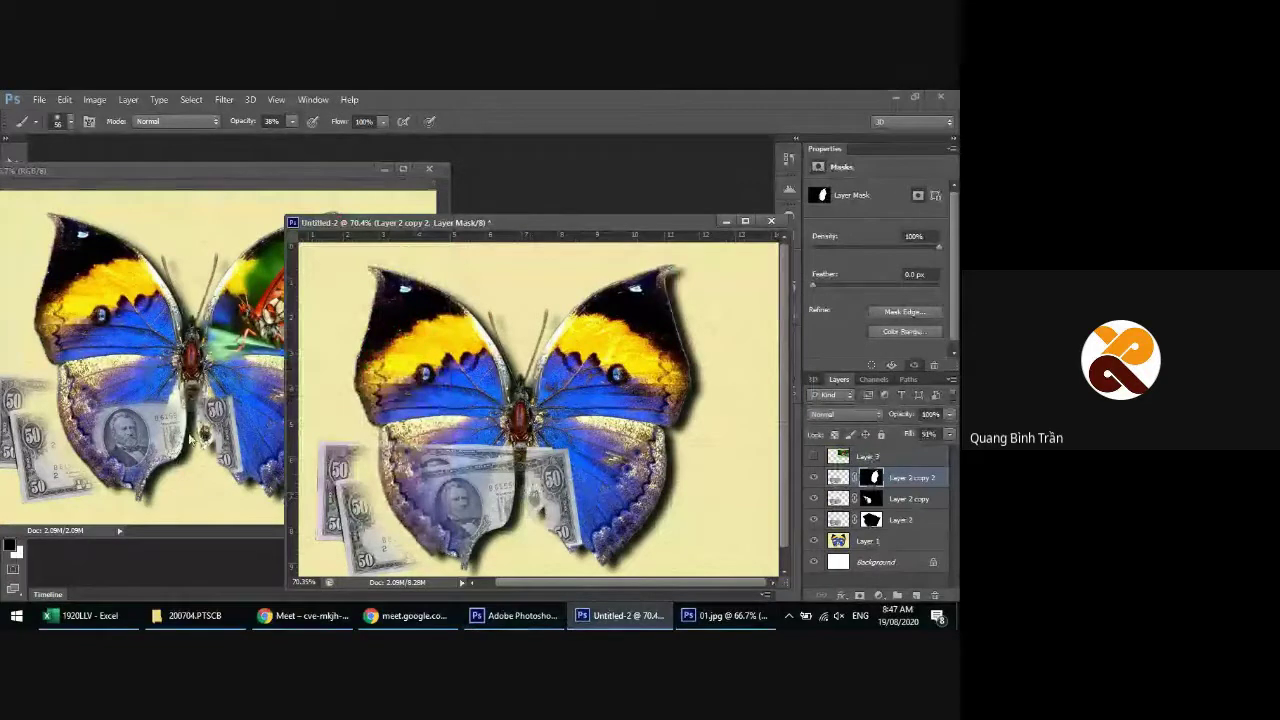
drag(537, 478, 533, 497)
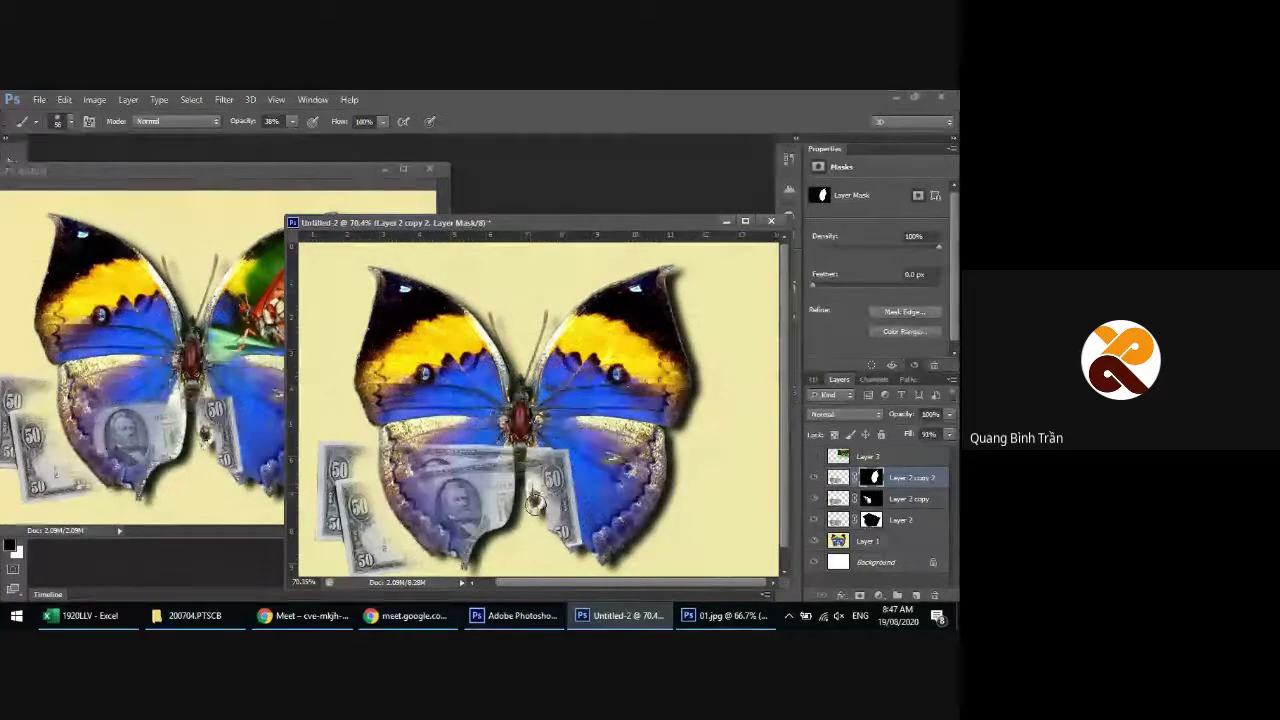
mouse_move(535, 500)
mouse_down()
mouse_move(555, 452)
mouse_move(549, 544)
mouse_move(563, 557)
mouse_up()
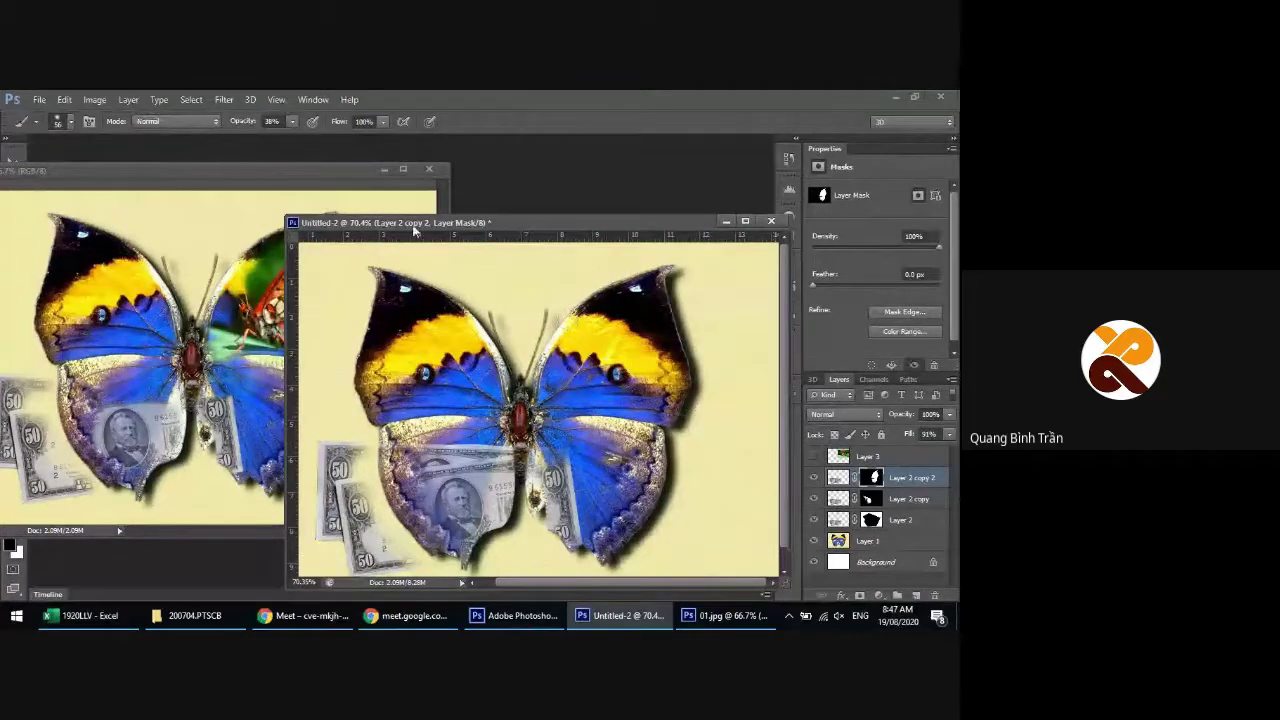
drag(343, 168, 333, 146)
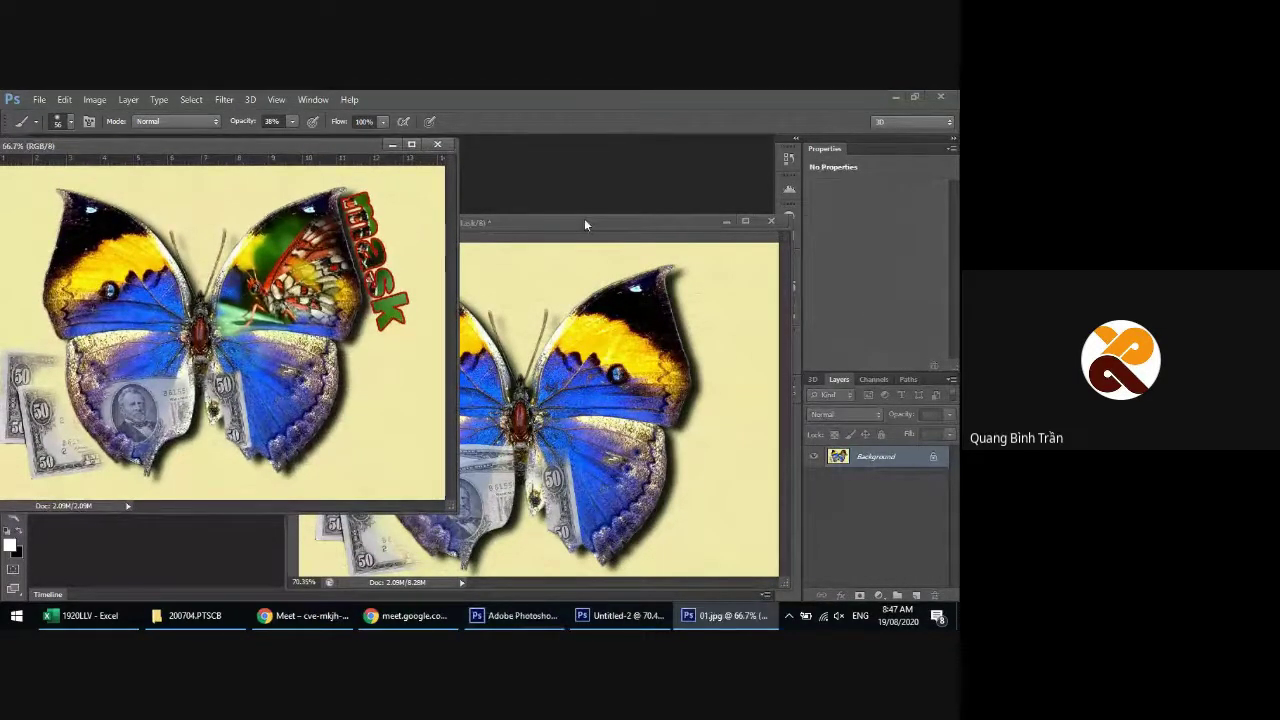
Duplicate the green butterfly photo Layer 3 with Ctrl+J and reselect the original Layer 3
drag(584, 224, 387, 322)
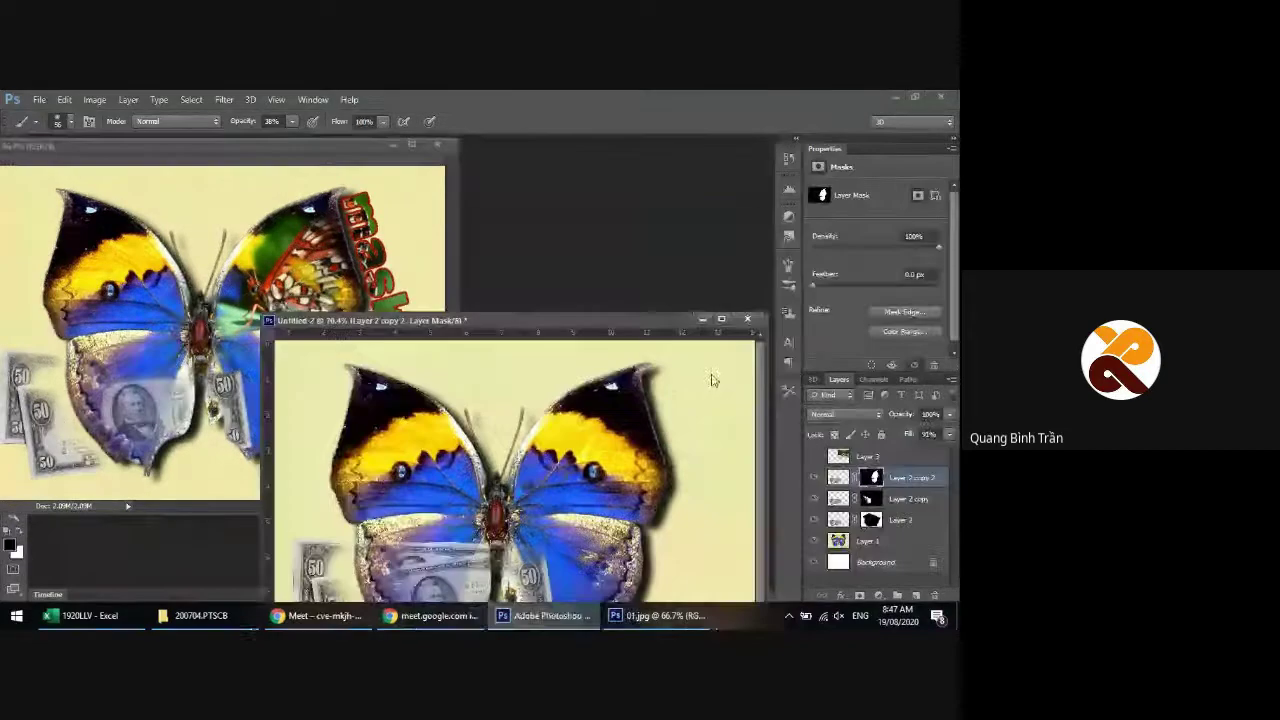
click(900, 457)
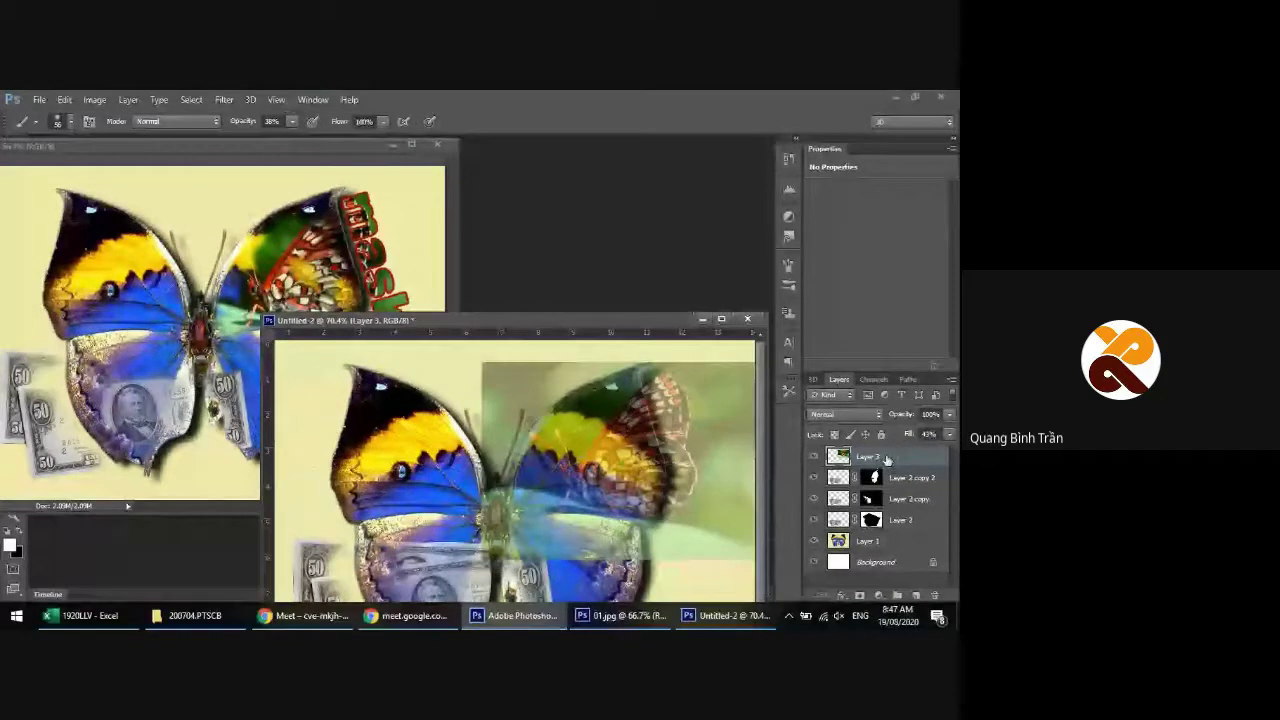
key(ctrl+j)
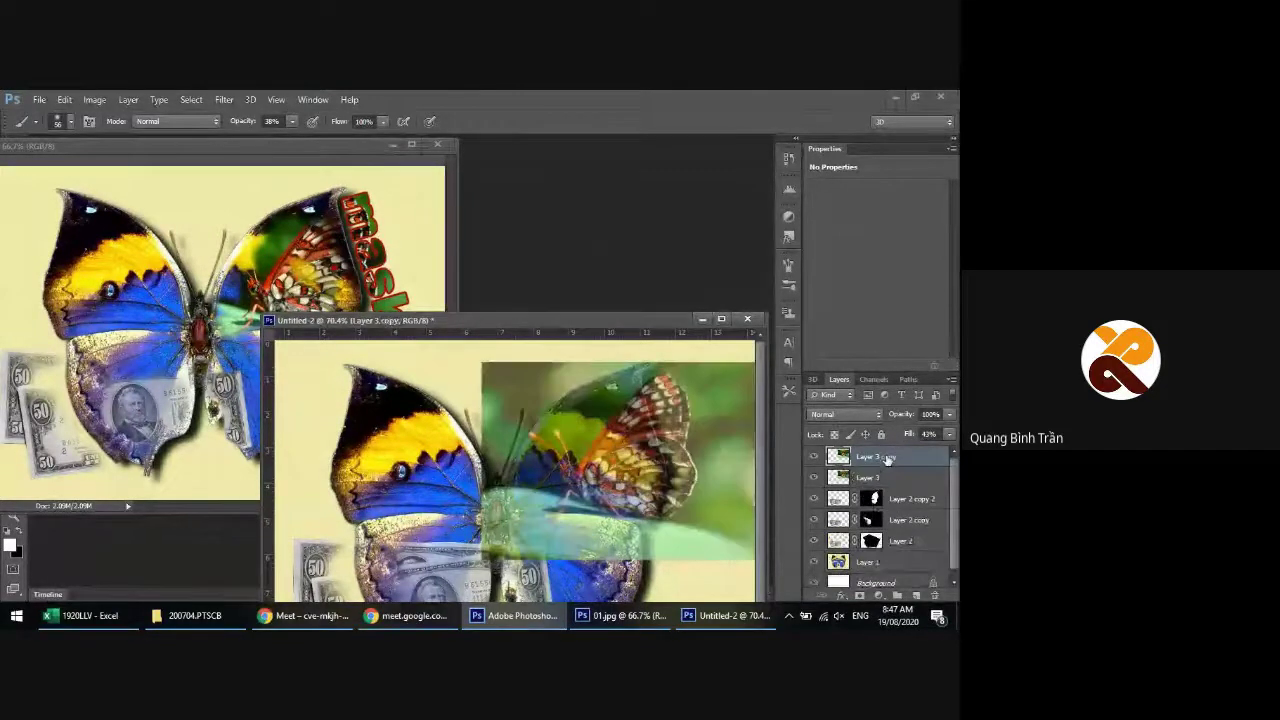
click(879, 480)
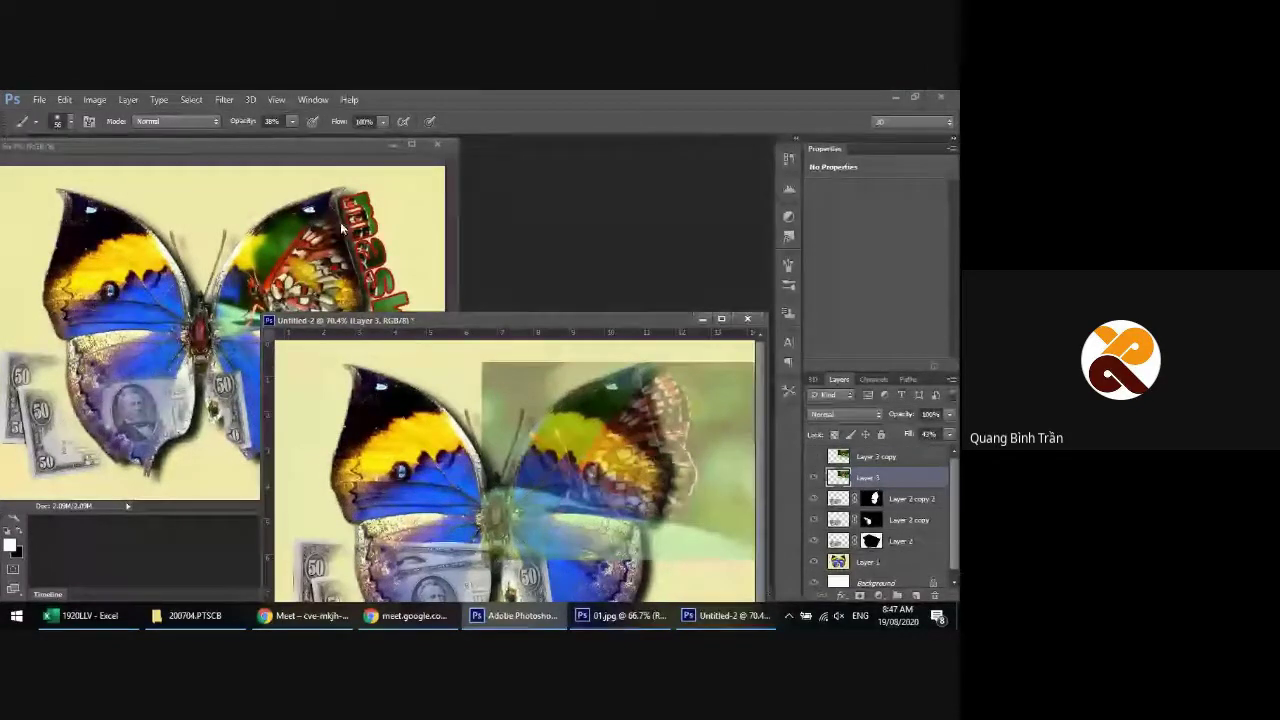
Load the right wing's Work Path outline as a selection from the Paths panel
drag(340, 321, 349, 354)
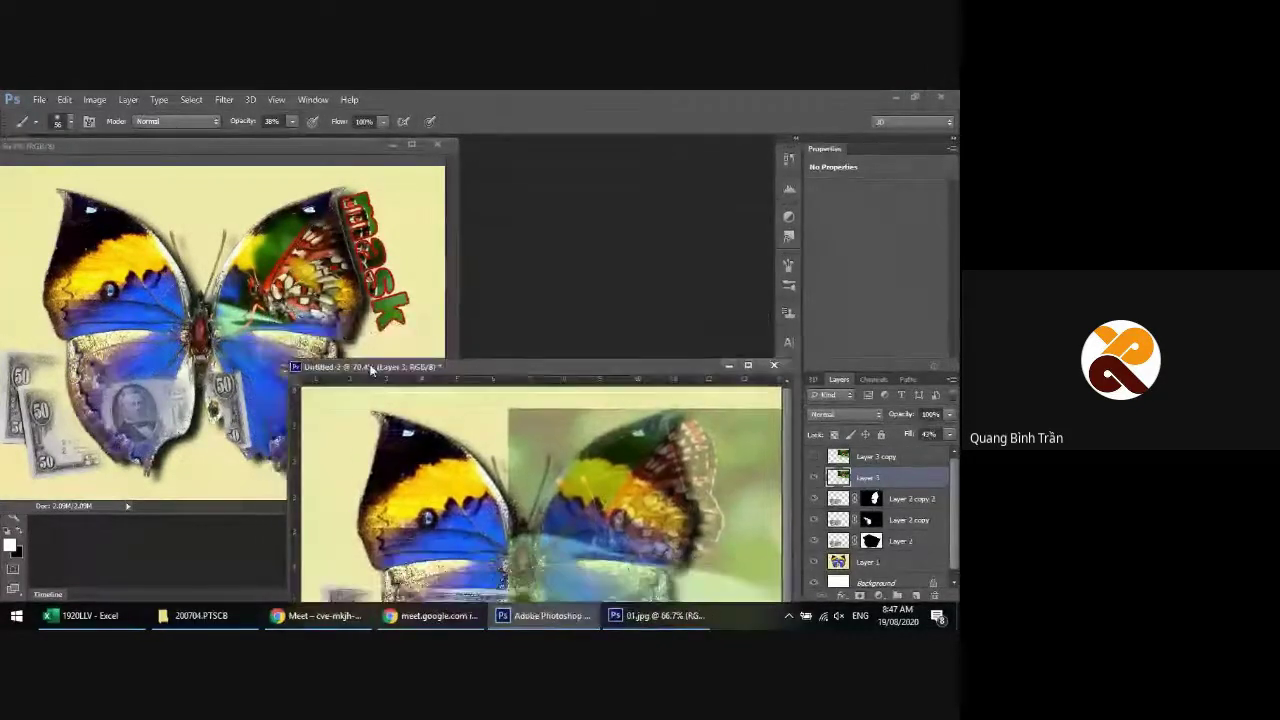
click(908, 379)
ctrl+click(820, 398)
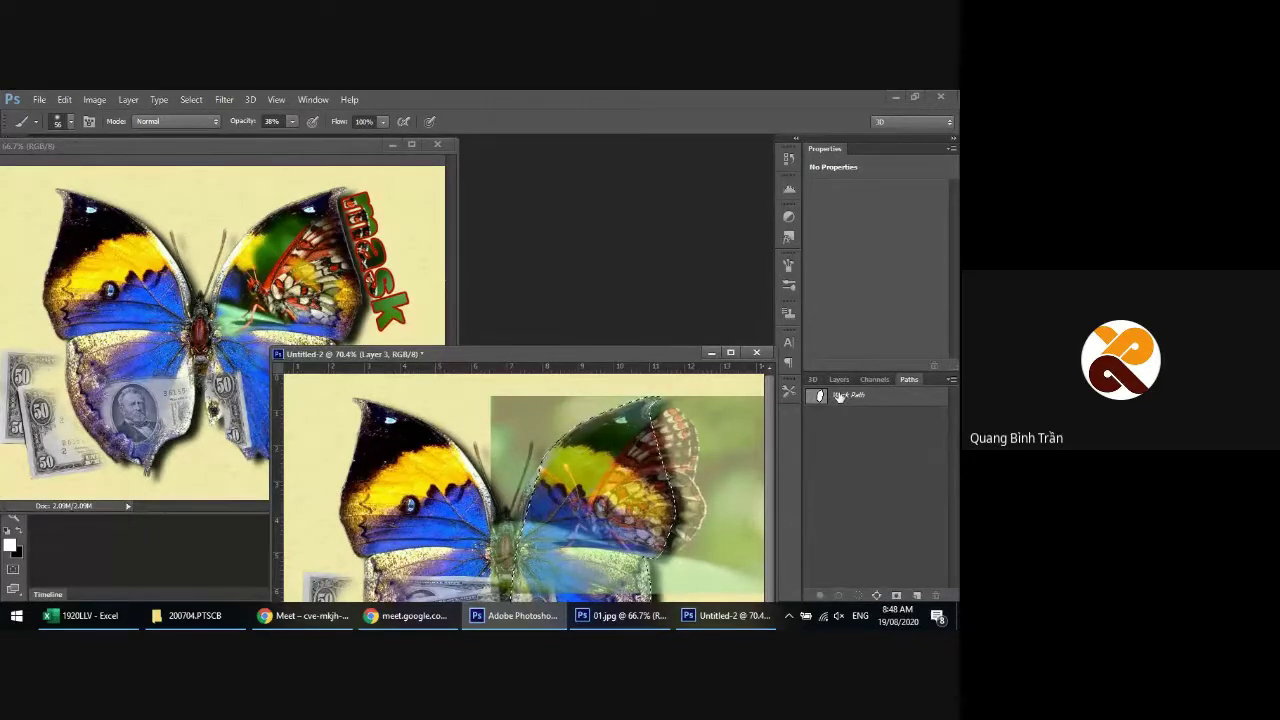
Drop the selection, hide Layer 3, and adjust the right-wing work path with the Pen tool
key(ctrl+d)
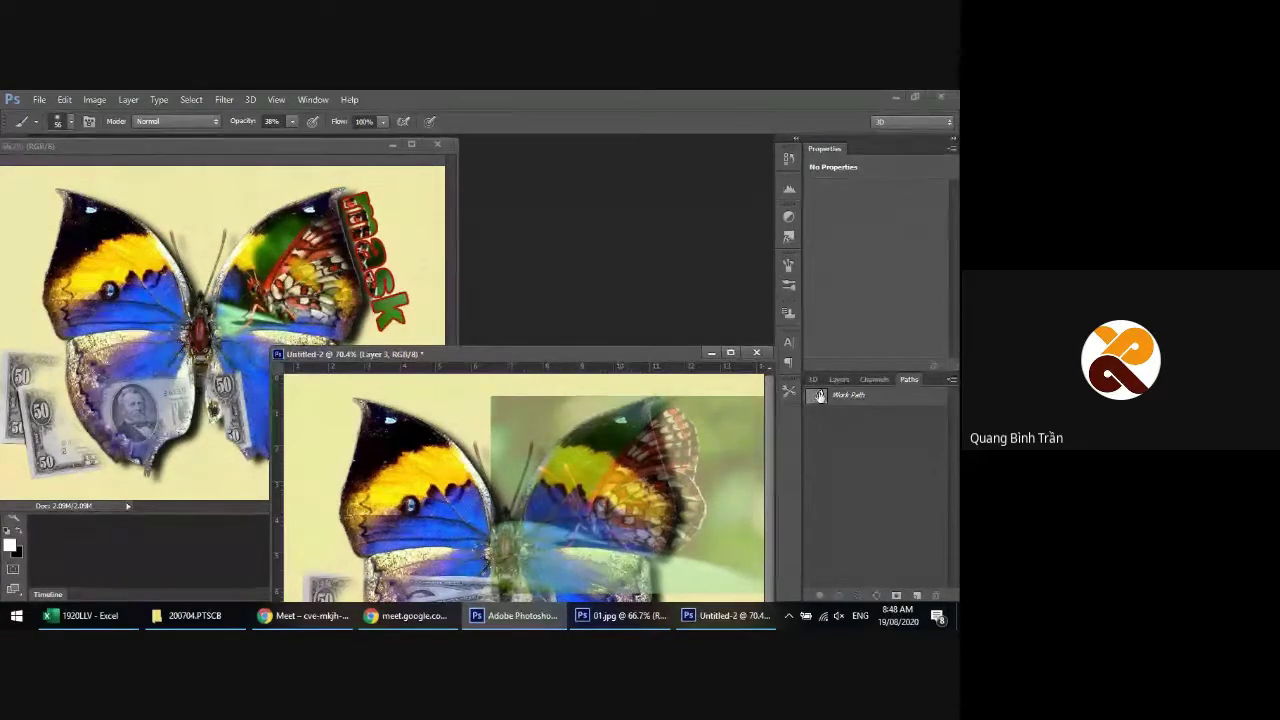
click(839, 380)
click(813, 456)
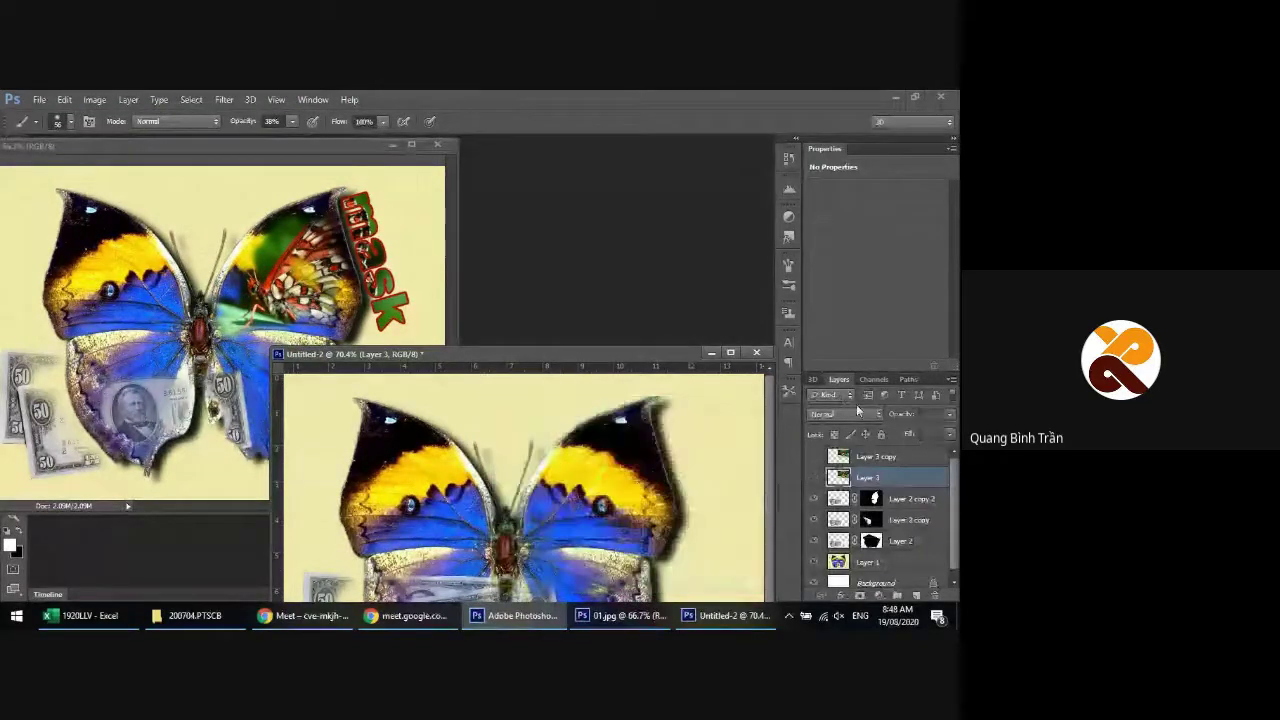
click(908, 379)
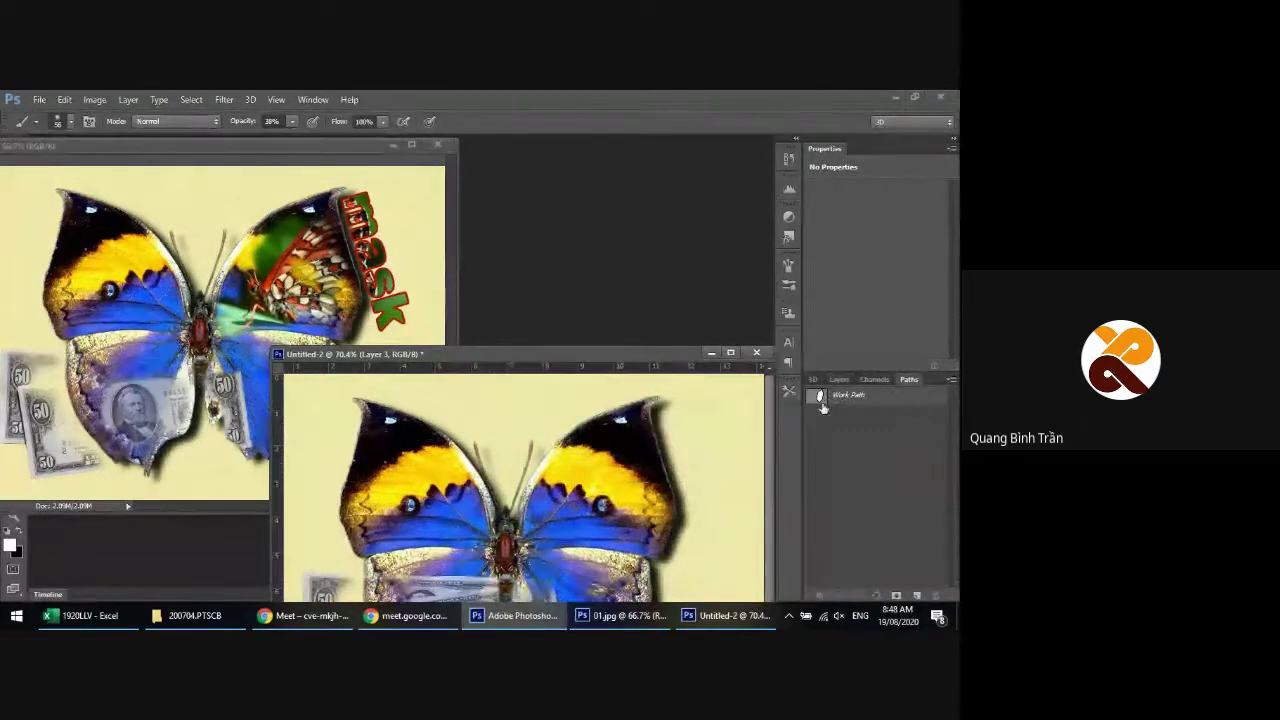
click(835, 396)
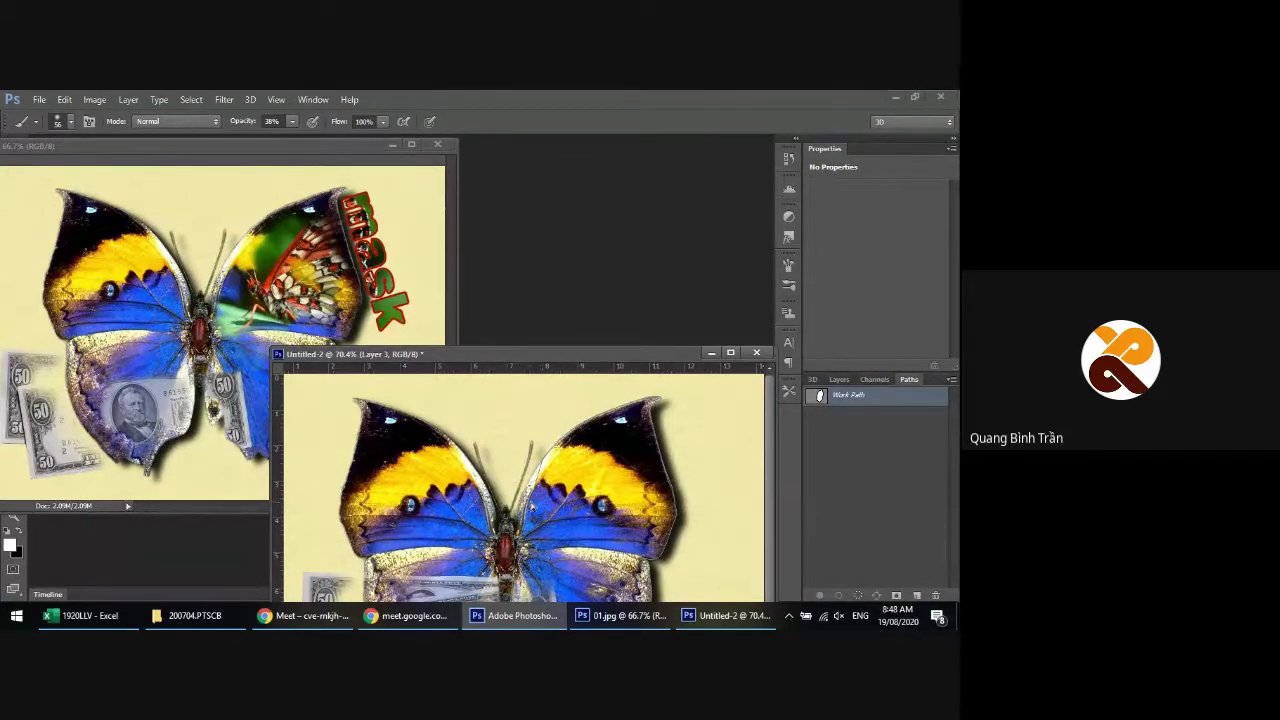
key(p)
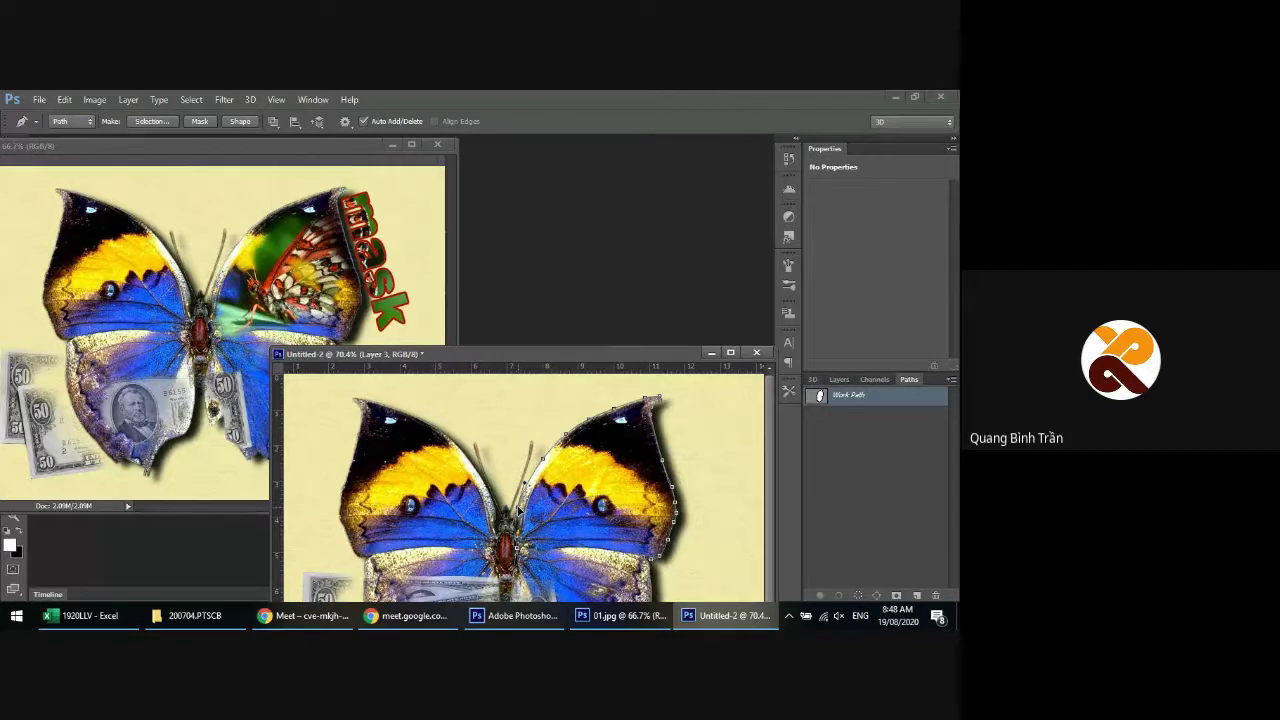
Load the wing path as a selection, show Layer 3, add a layer mask, and set Fill to 100%
ctrl+click(818, 395)
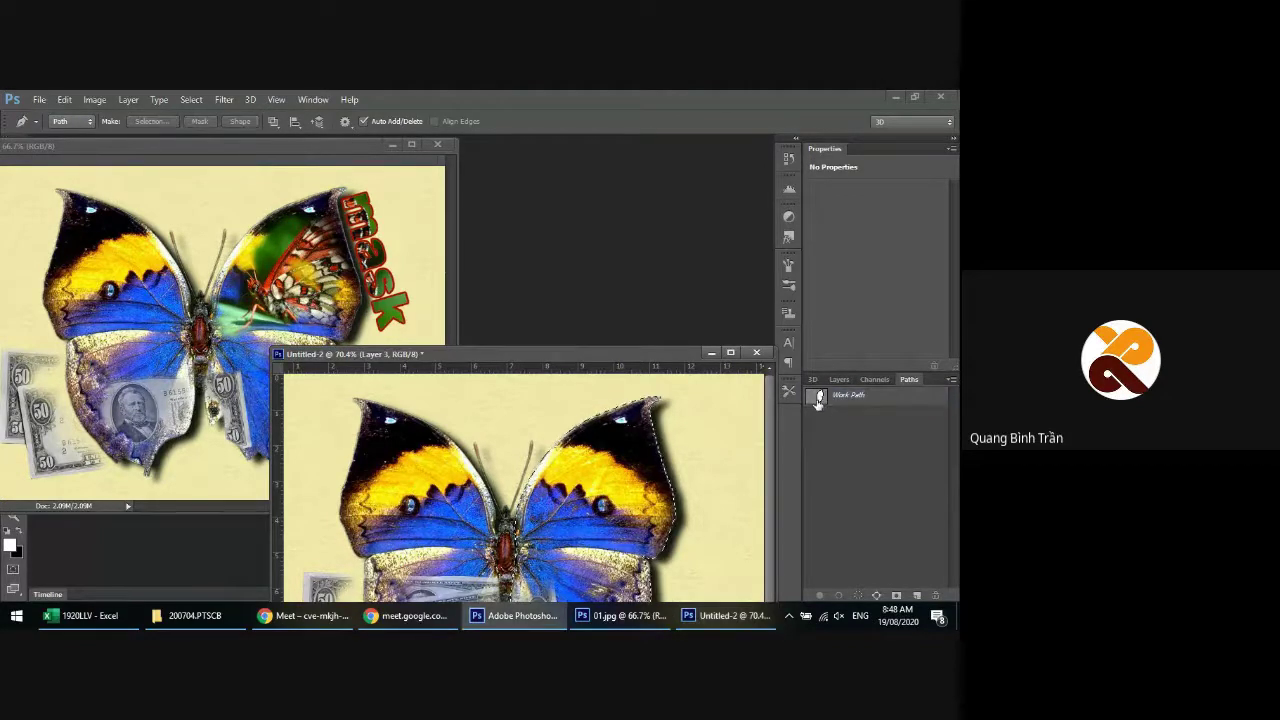
click(839, 379)
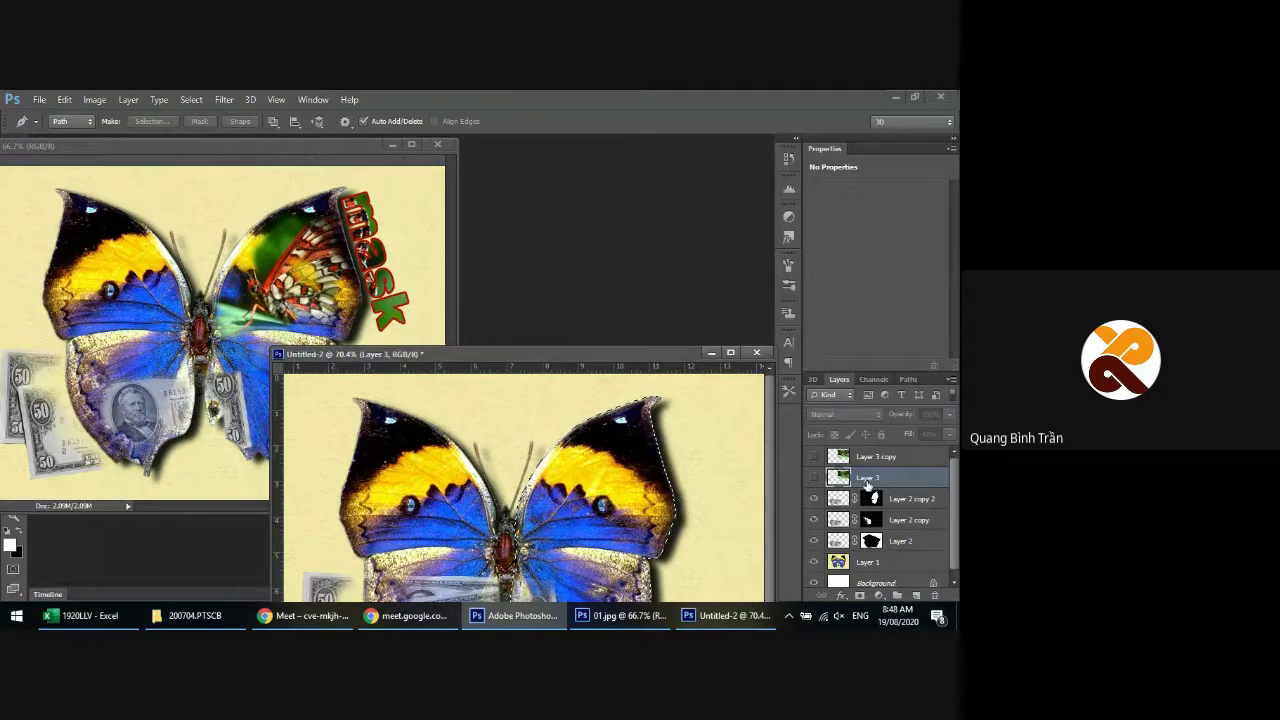
click(813, 478)
click(859, 595)
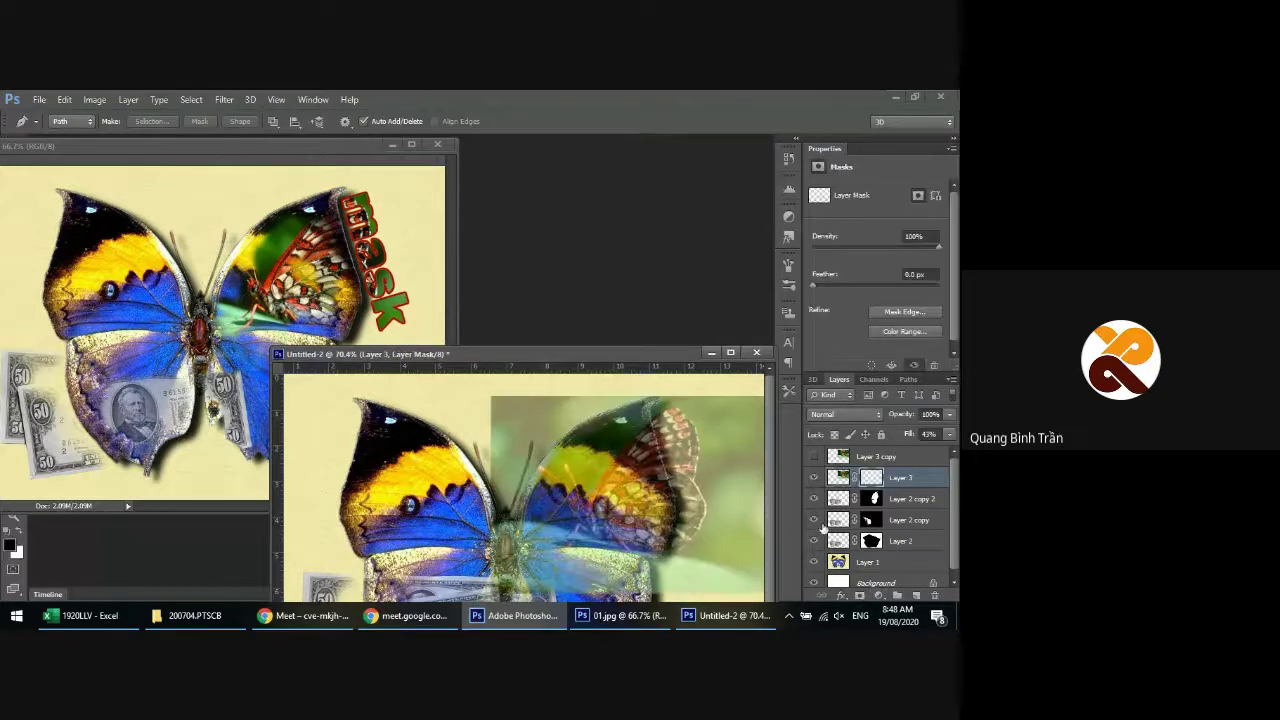
click(949, 434)
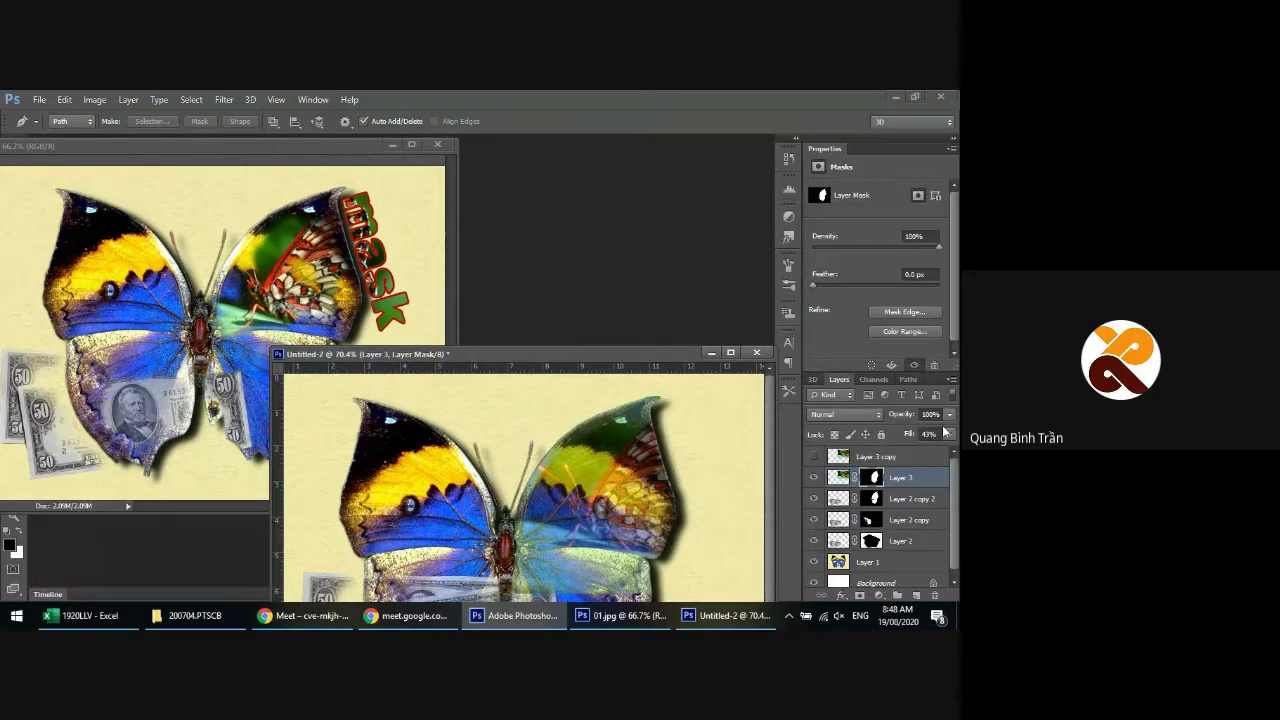
drag(913, 453, 952, 453)
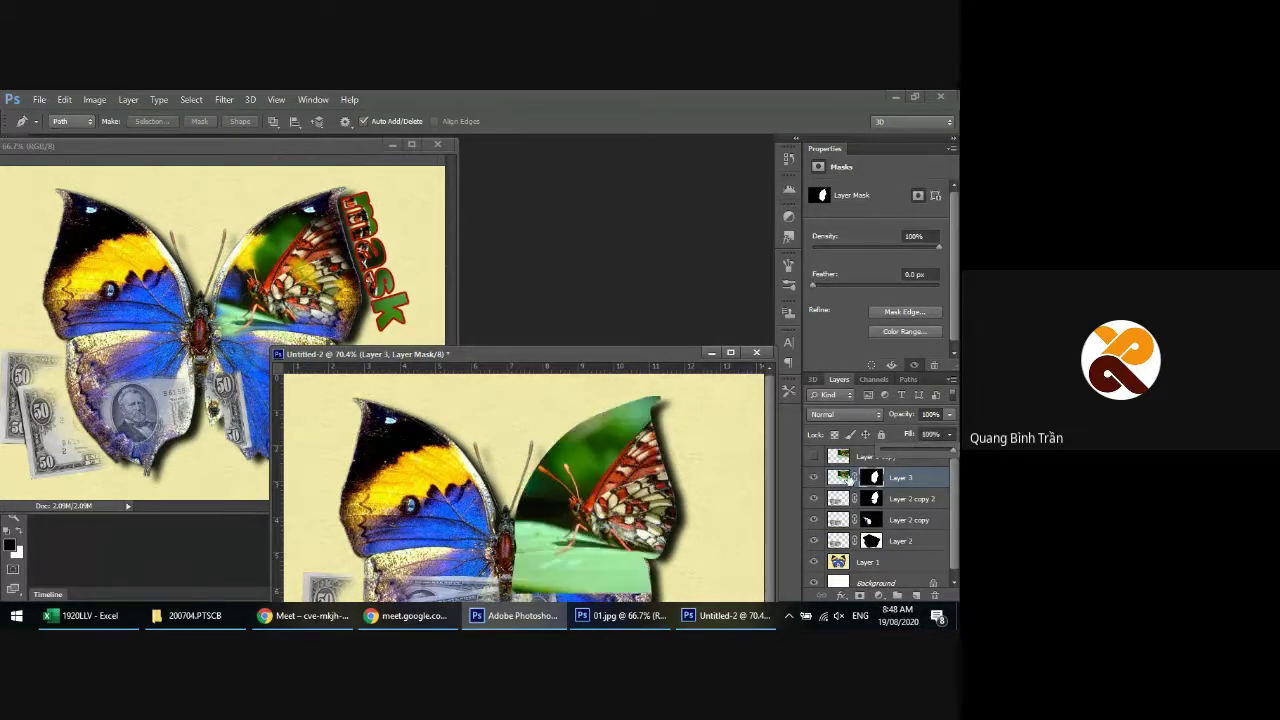
click(800, 477)
click(838, 477)
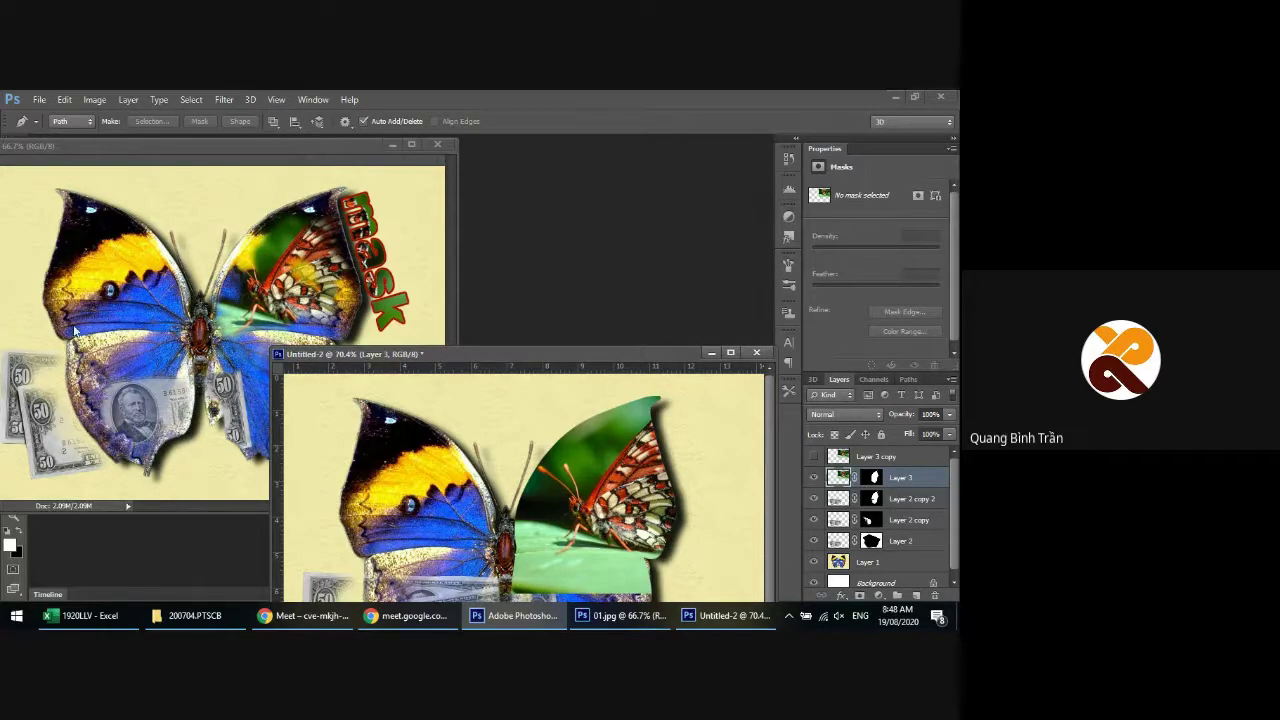
Brush Layer 3's mask to soften the second butterfly's top, inner and right edges and fade the green leaf patch
key(b)
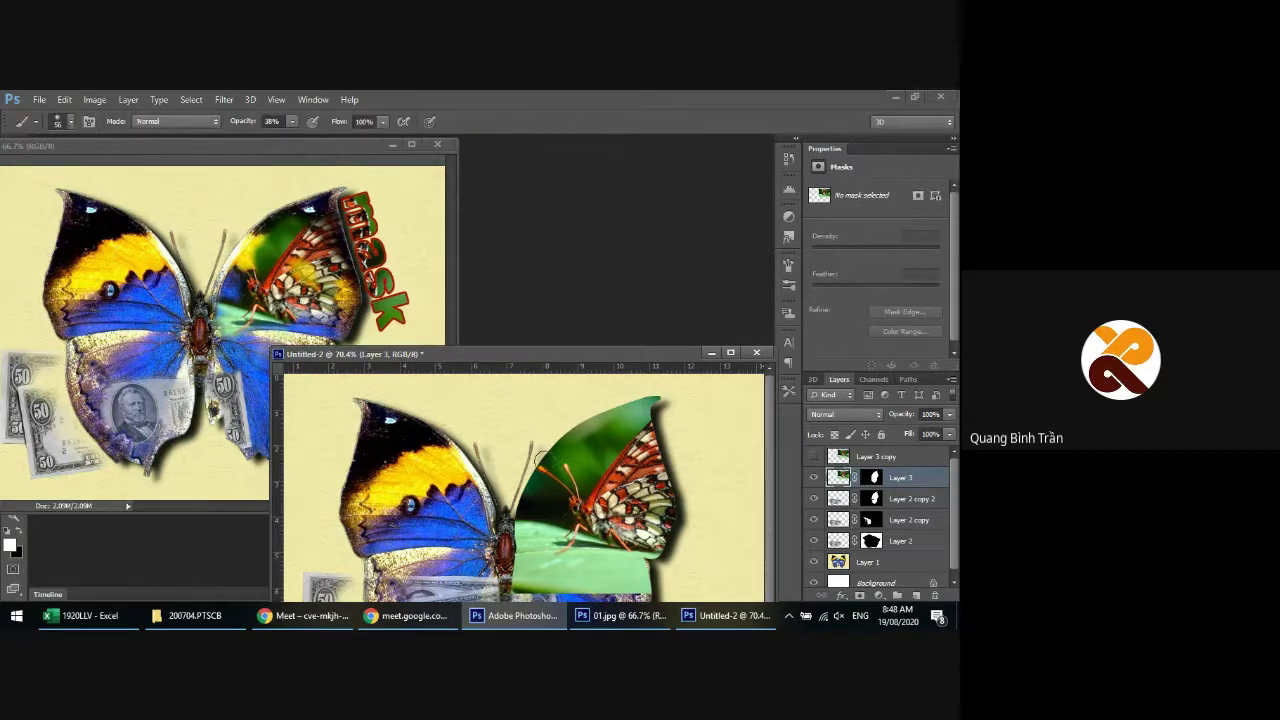
click(874, 480)
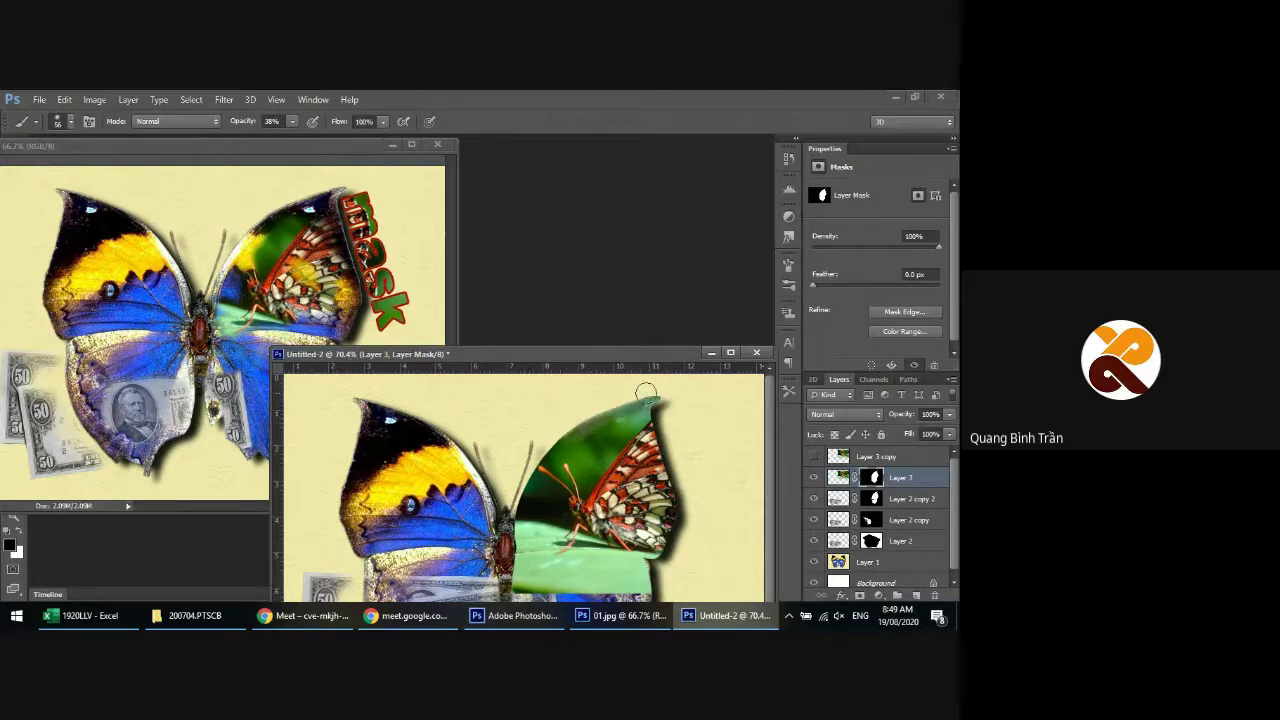
mouse_move(608, 408)
mouse_down()
mouse_move(650, 400)
mouse_move(505, 528)
mouse_up()
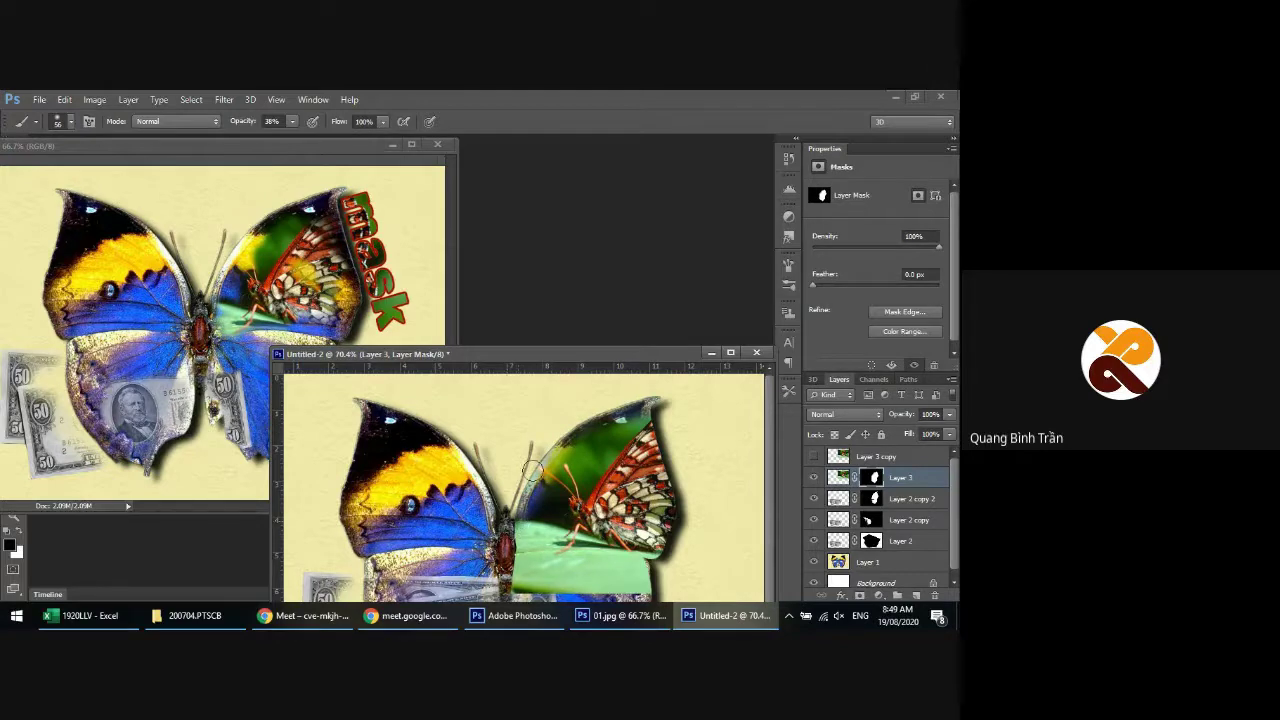
drag(505, 528, 598, 428)
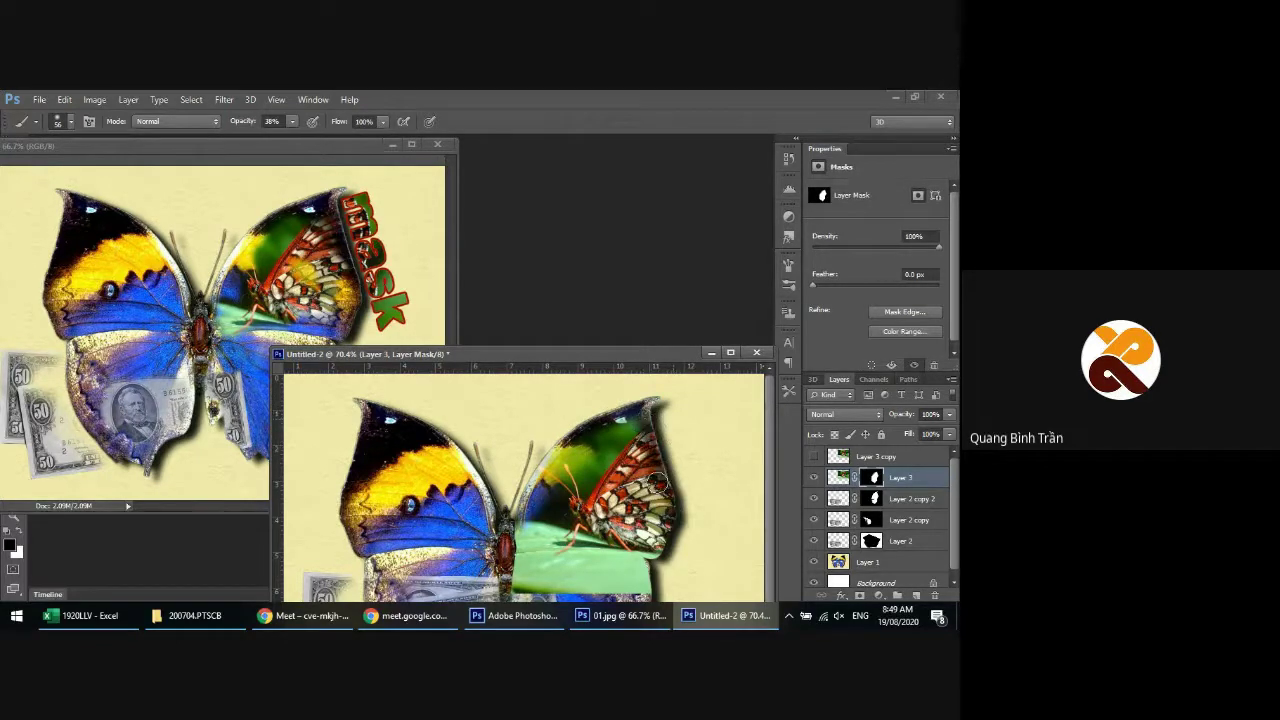
drag(665, 465, 662, 538)
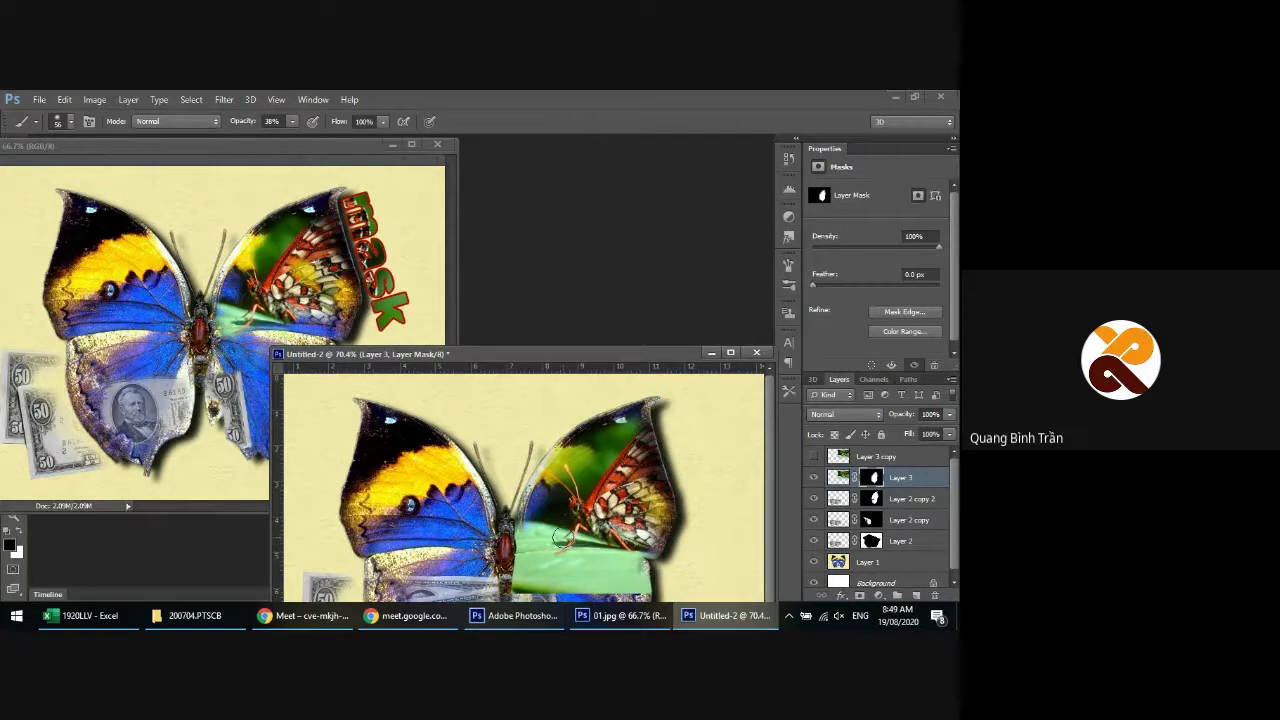
drag(562, 537, 580, 487)
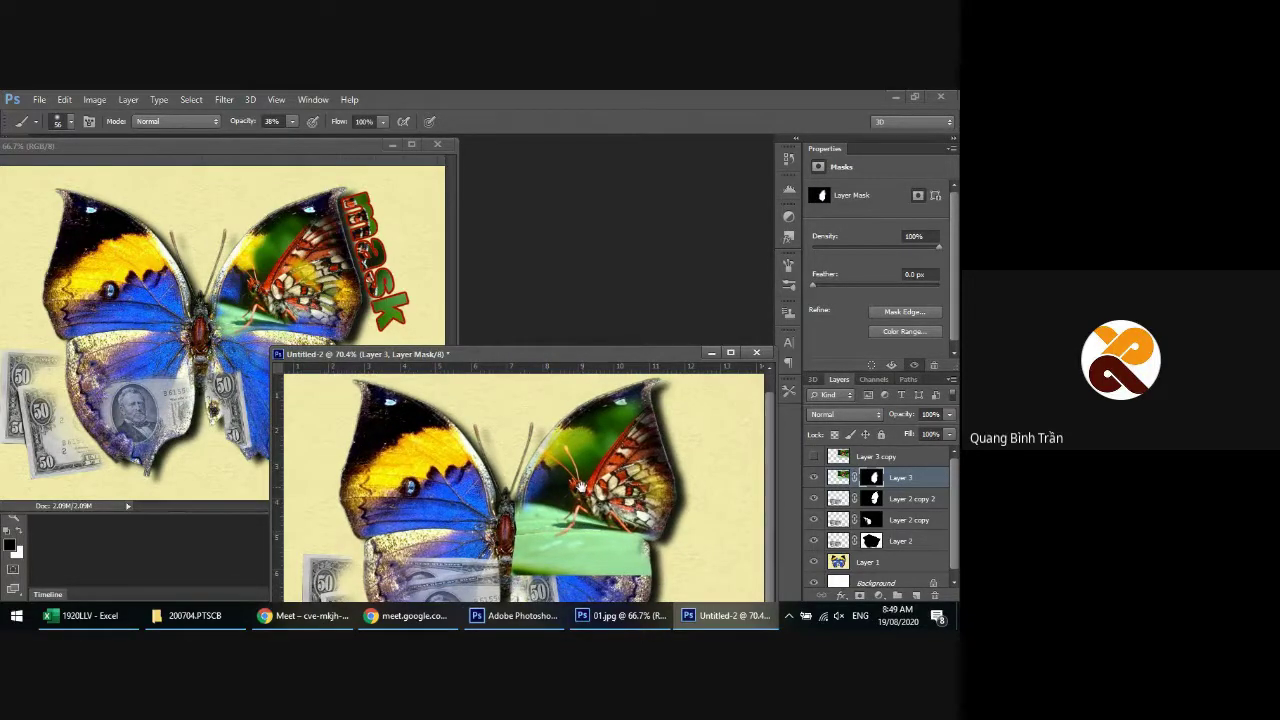
mouse_move(520, 515)
mouse_down()
mouse_move(527, 543)
mouse_move(651, 558)
mouse_move(526, 574)
mouse_move(650, 578)
mouse_move(526, 572)
mouse_up()
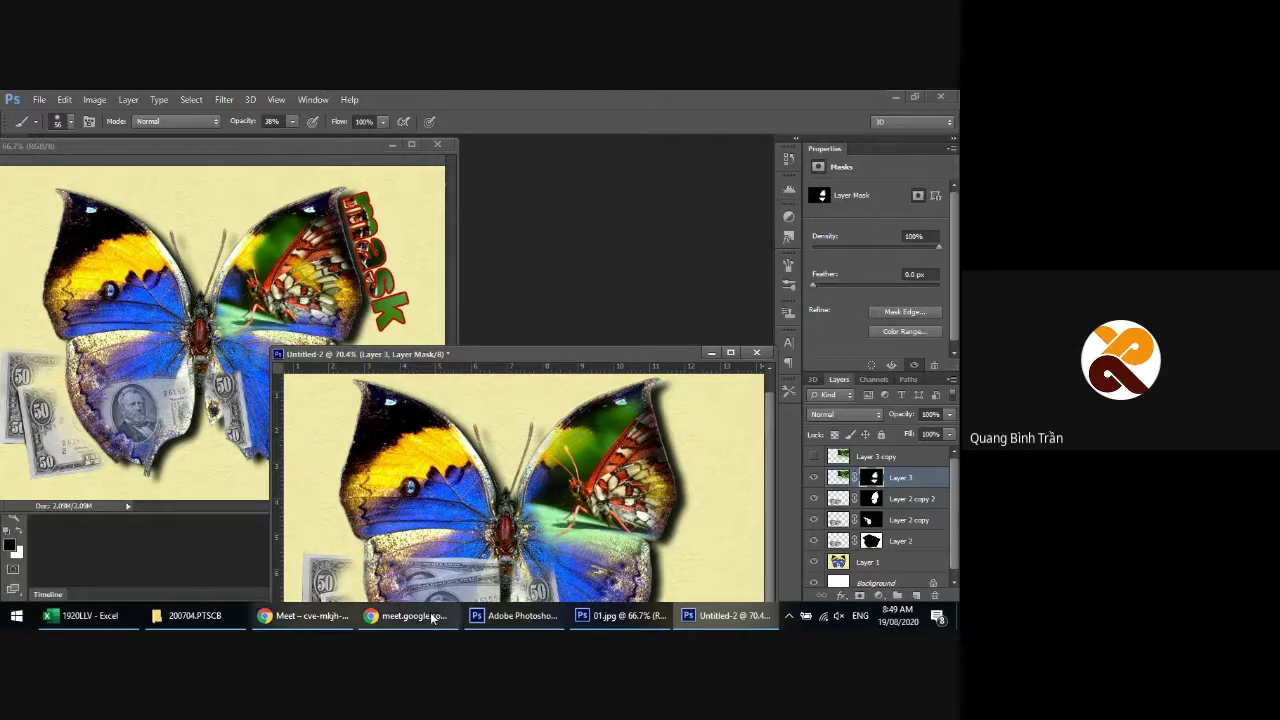
Add a 'mask' text layer in Times New Roman 30 pt just above the butterfly's head
key(t)
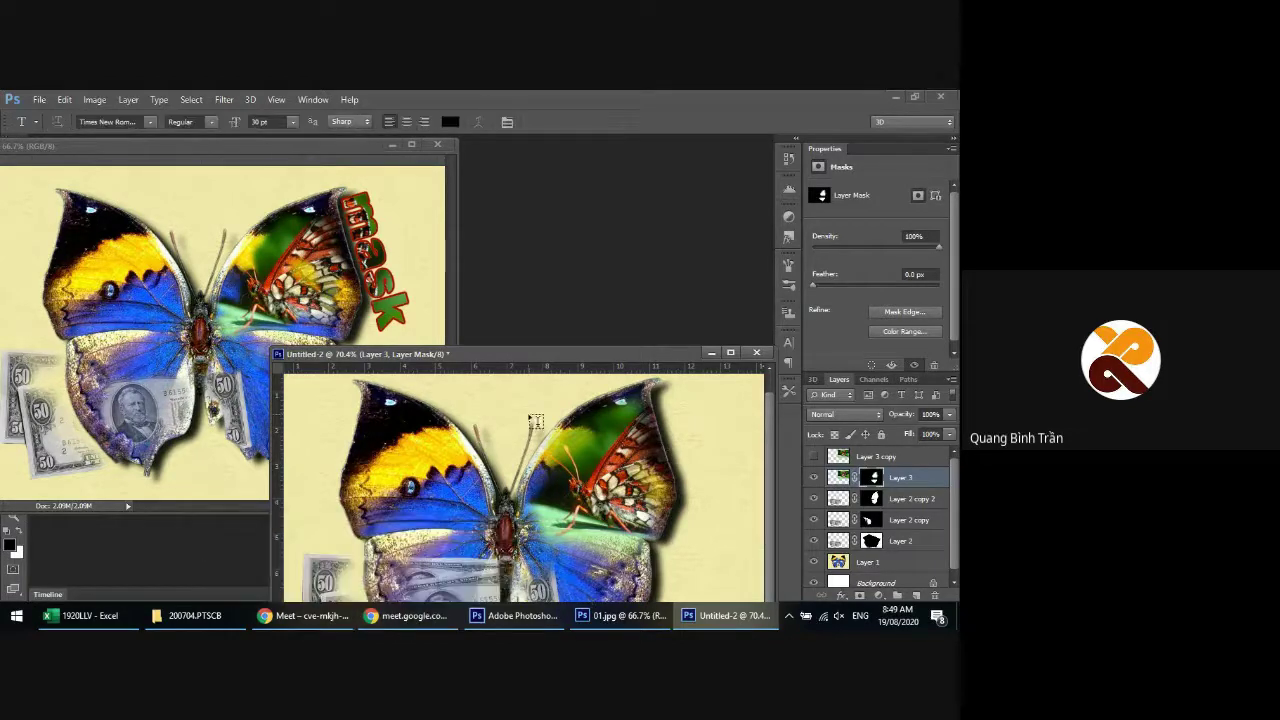
click(496, 425)
text(mask)
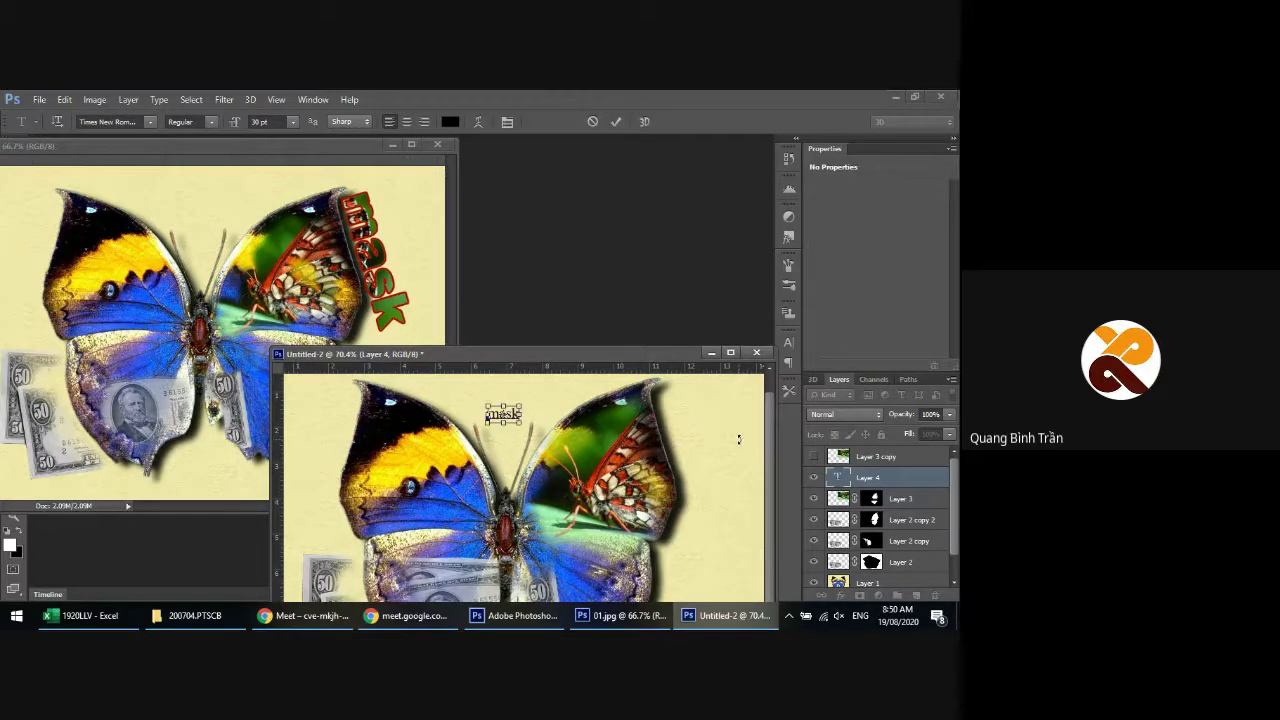
click(70, 200)
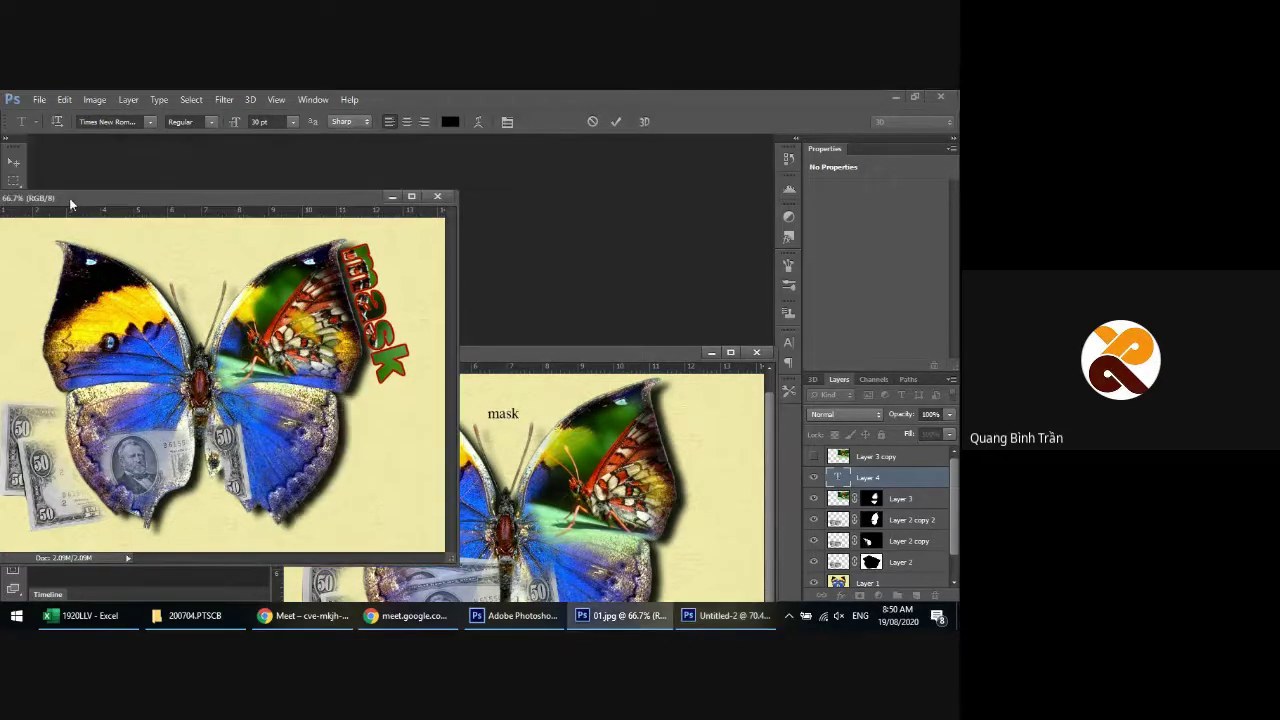
click(513, 370)
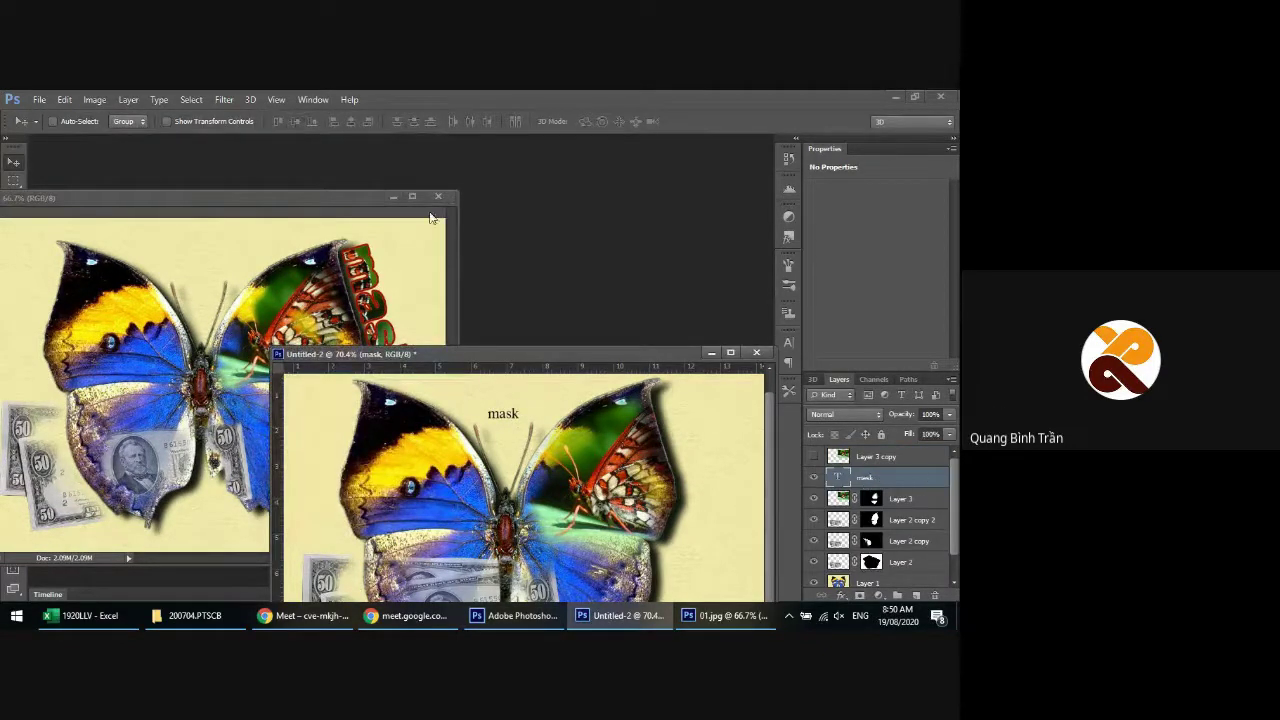
drag(52, 197, 132, 183)
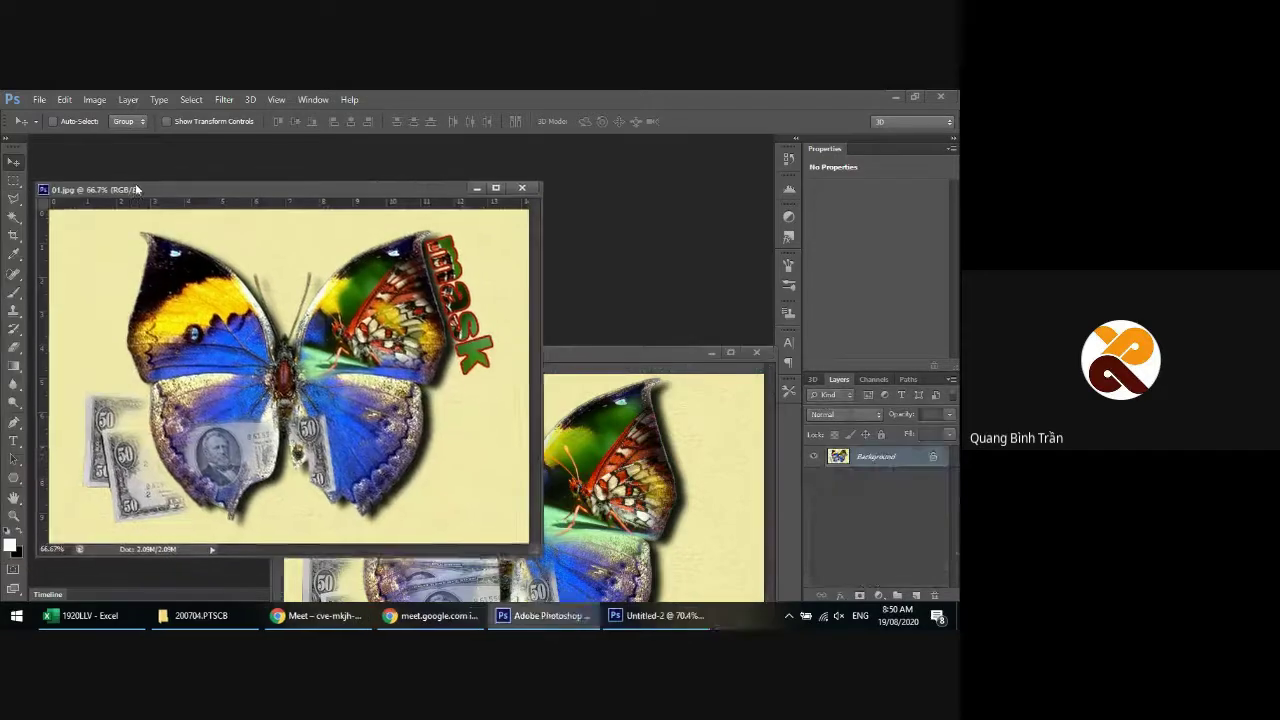
click(575, 354)
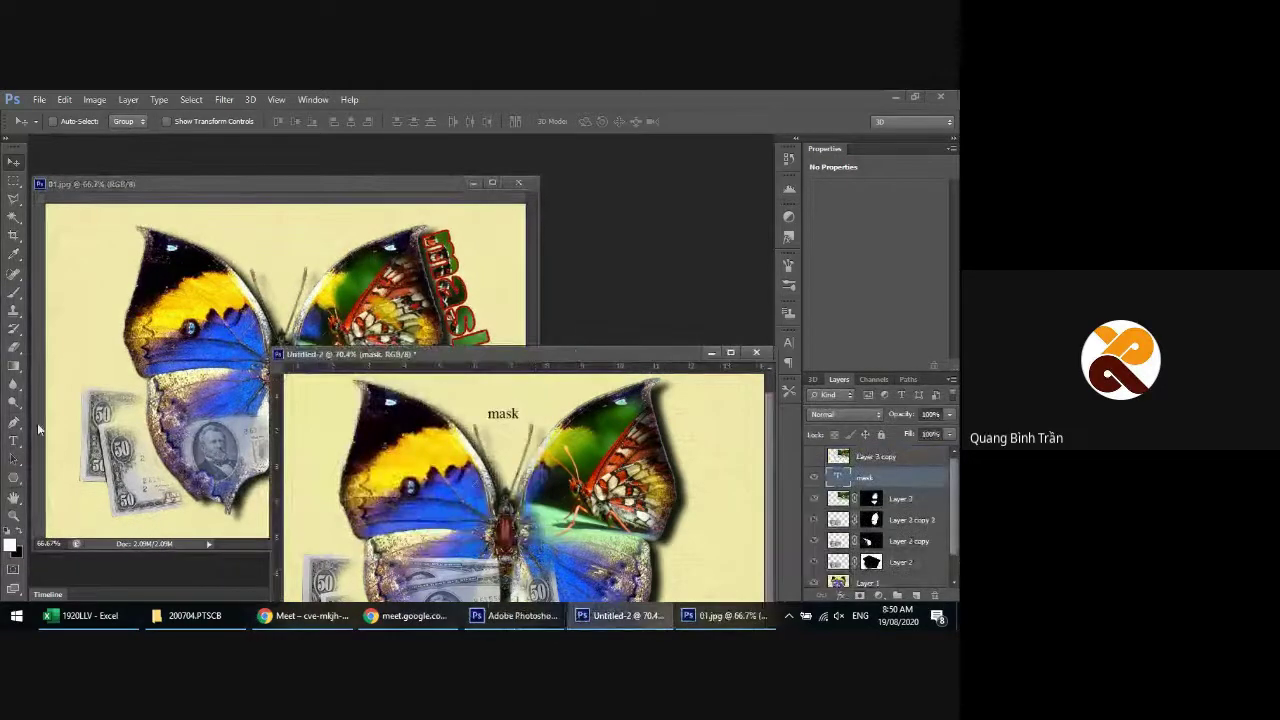
Set the 'mask' text's font to Oswald
key(t)
click(151, 121)
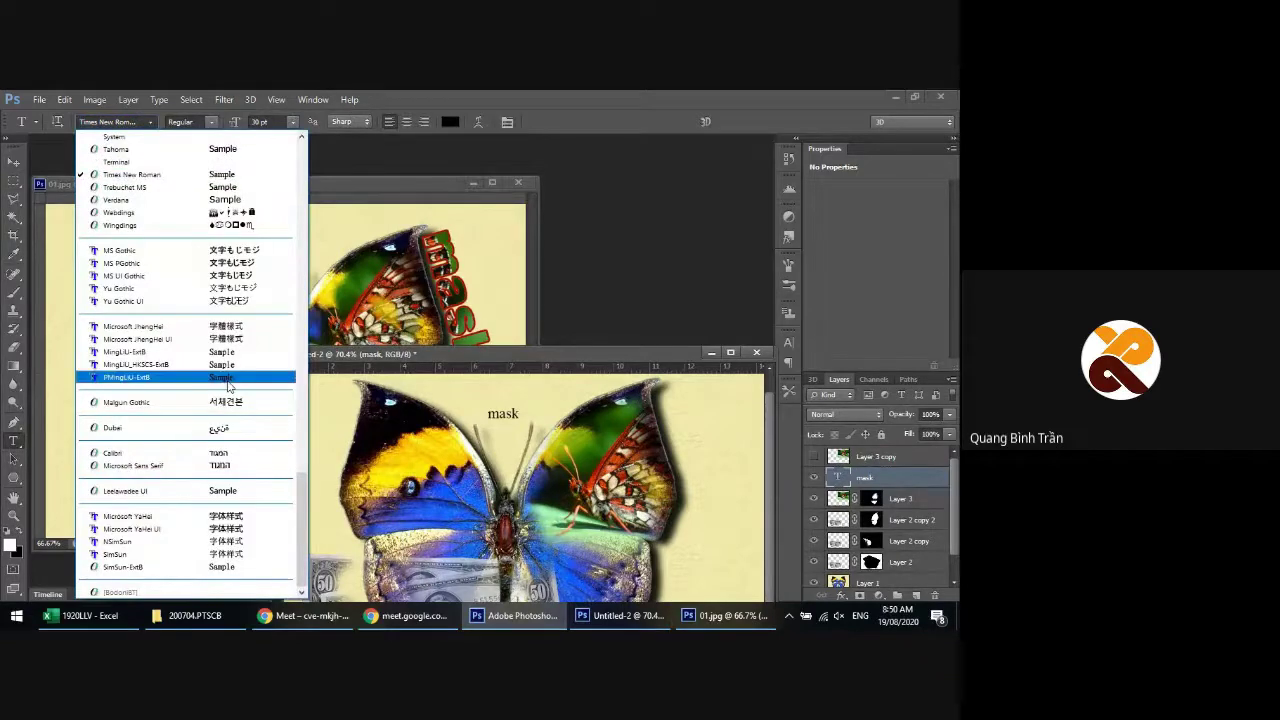
scroll(220, 330, up, 5)
scroll(216, 285, up, 3)
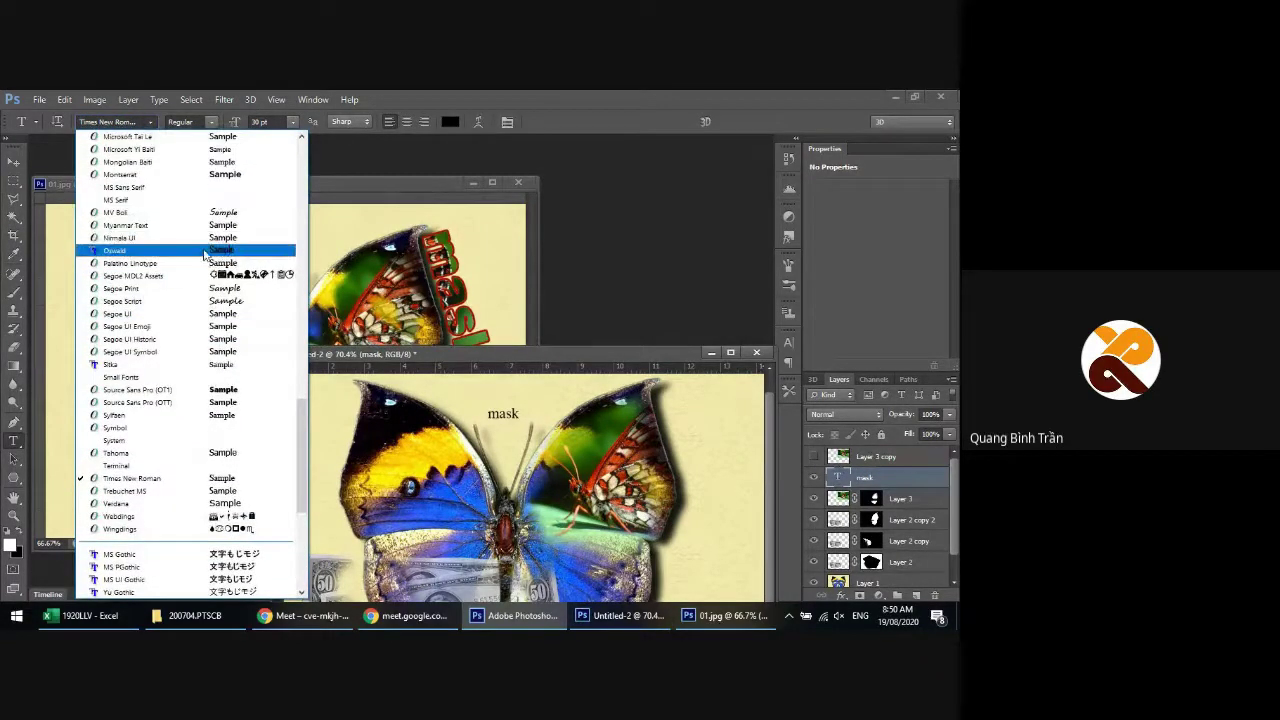
click(204, 250)
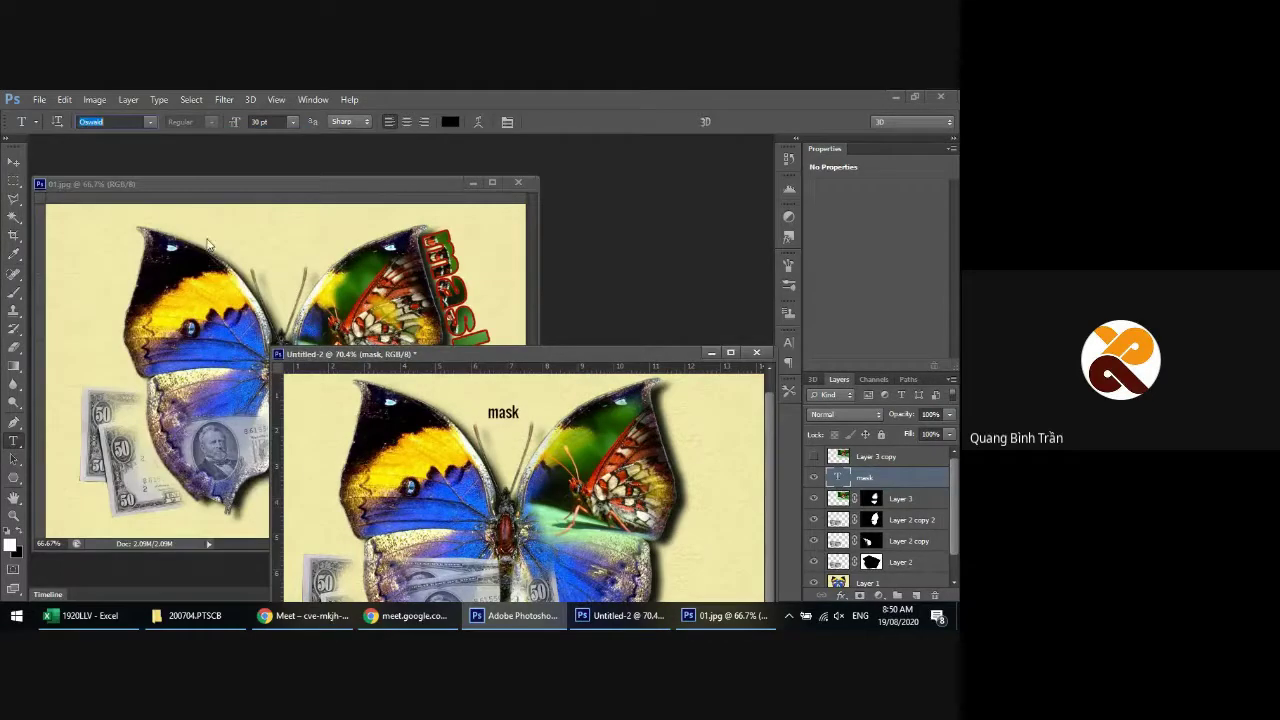
Try another font from the font list and dismiss the program error it raises
click(148, 123)
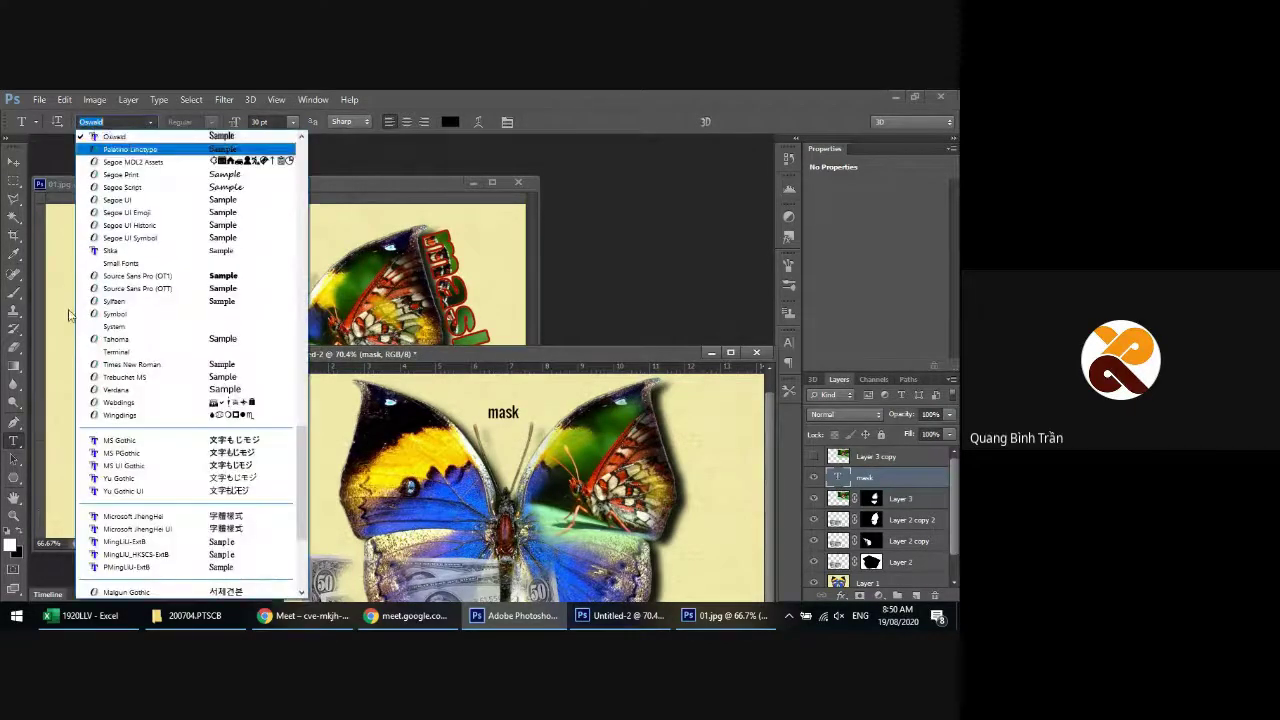
scroll(200, 320, up, 5)
scroll(250, 328, up, 4)
scroll(284, 332, up, 4)
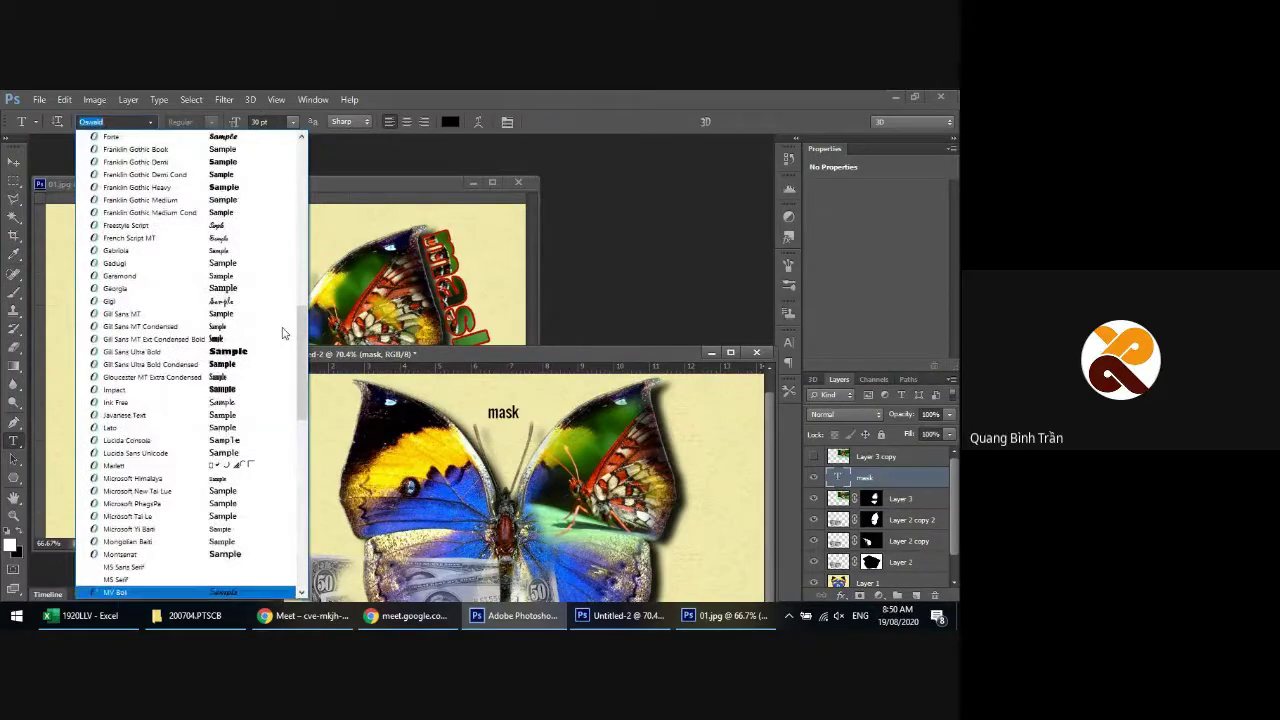
scroll(284, 332, down, 1)
click(237, 348)
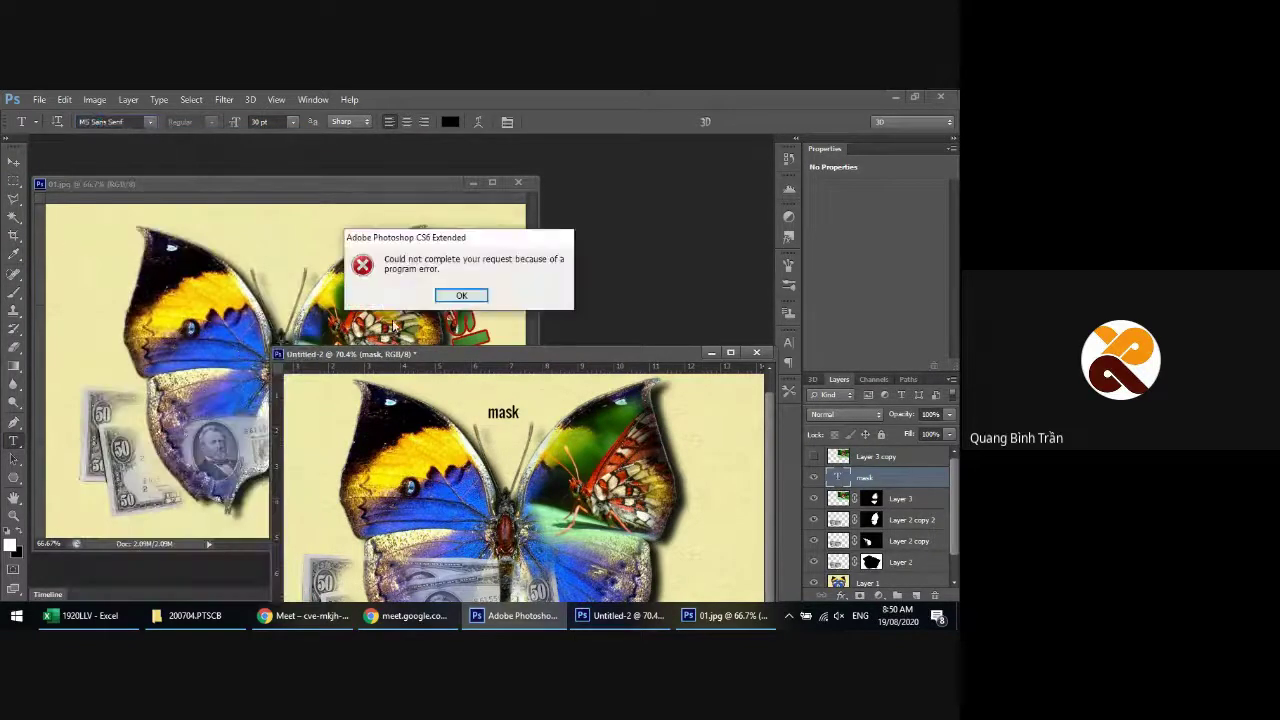
click(461, 295)
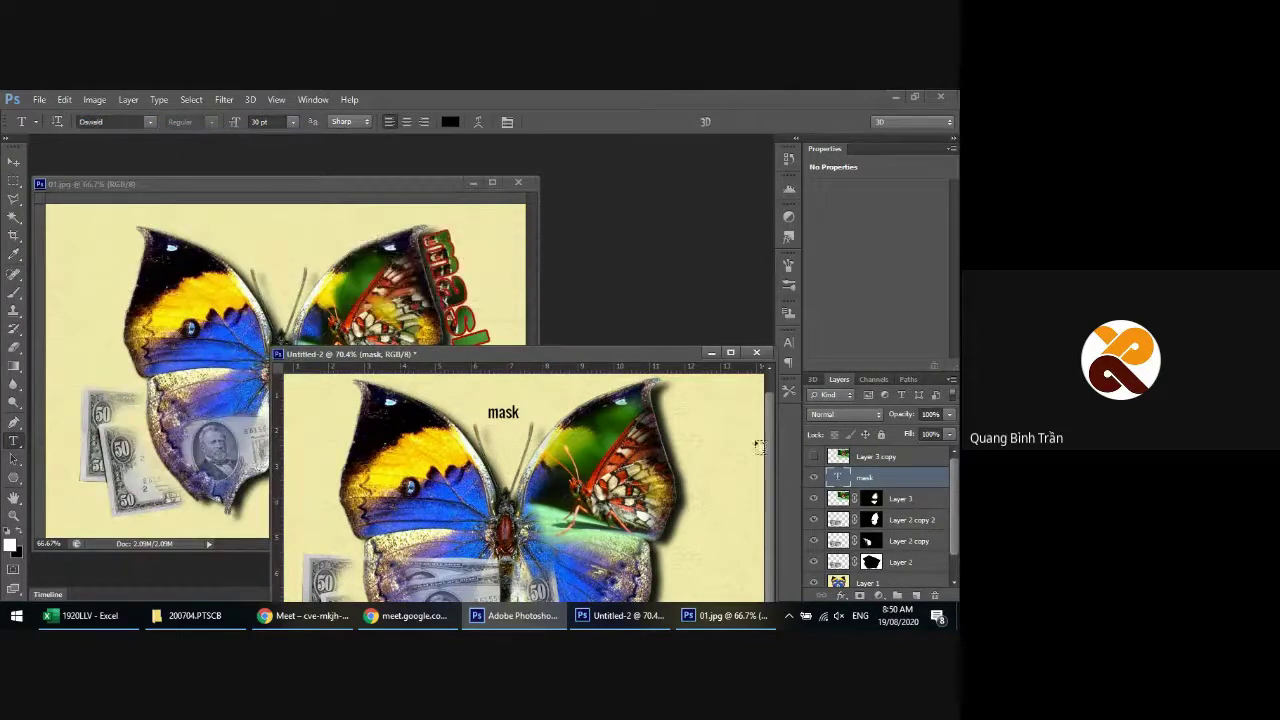
Change the 'mask' text to Gill Sans Ultra Bold and start Free Transform to resize it
click(149, 122)
scroll(175, 313, down, 10)
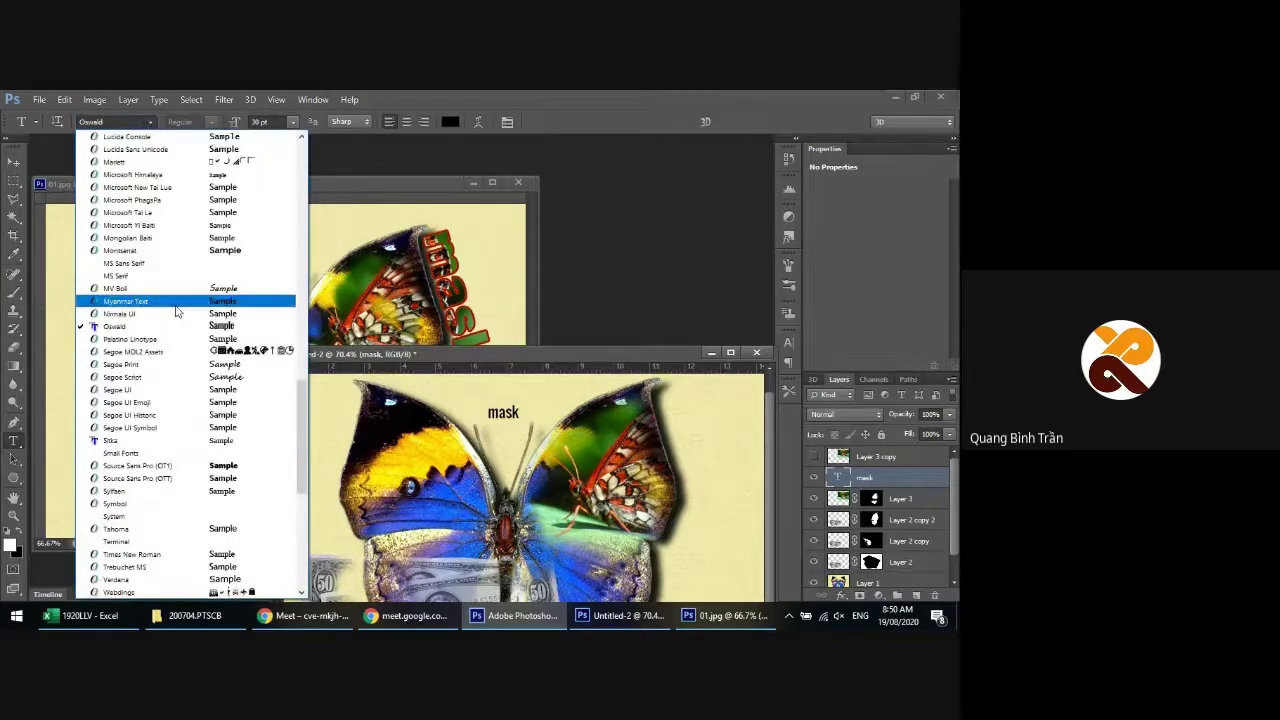
scroll(175, 313, up, 7)
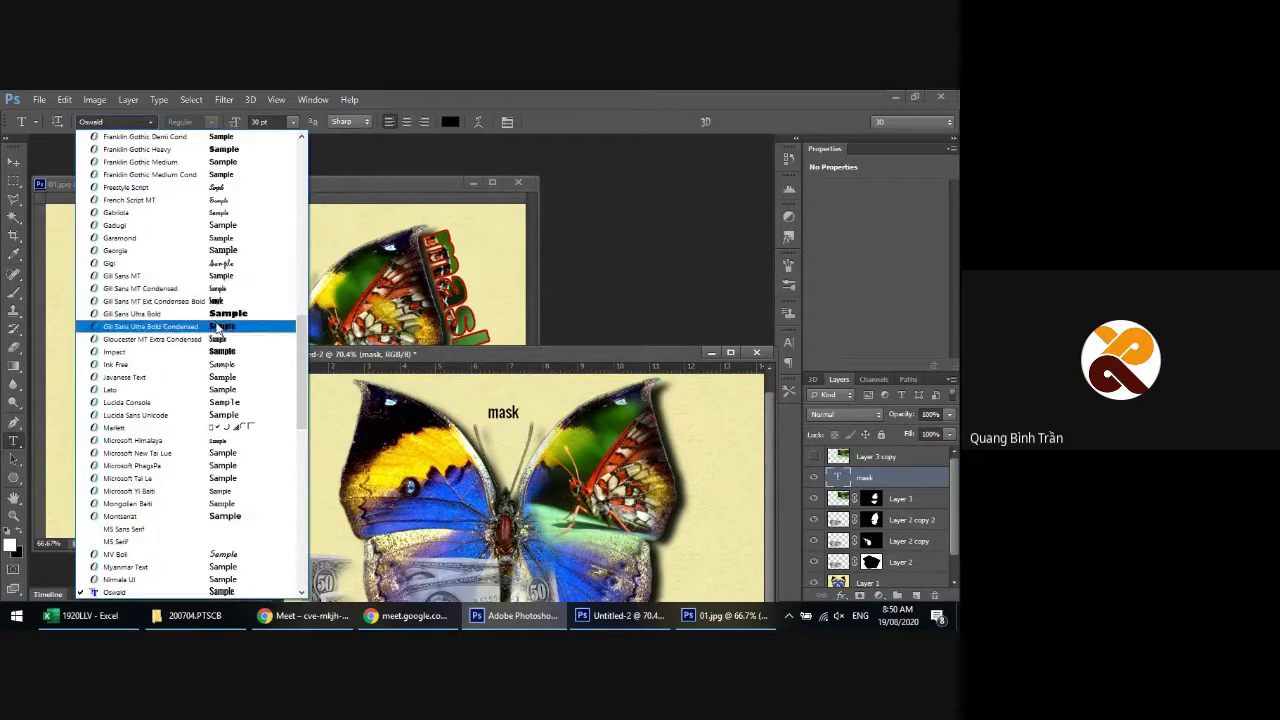
click(217, 328)
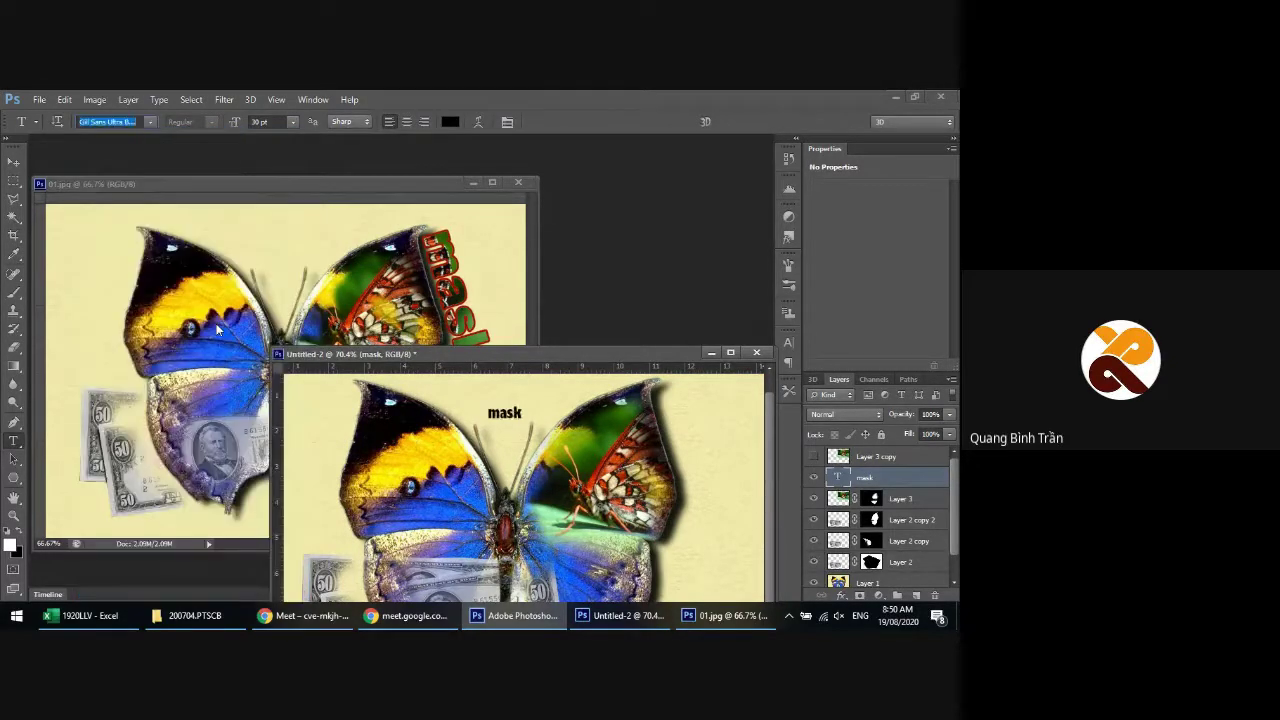
click(13, 161)
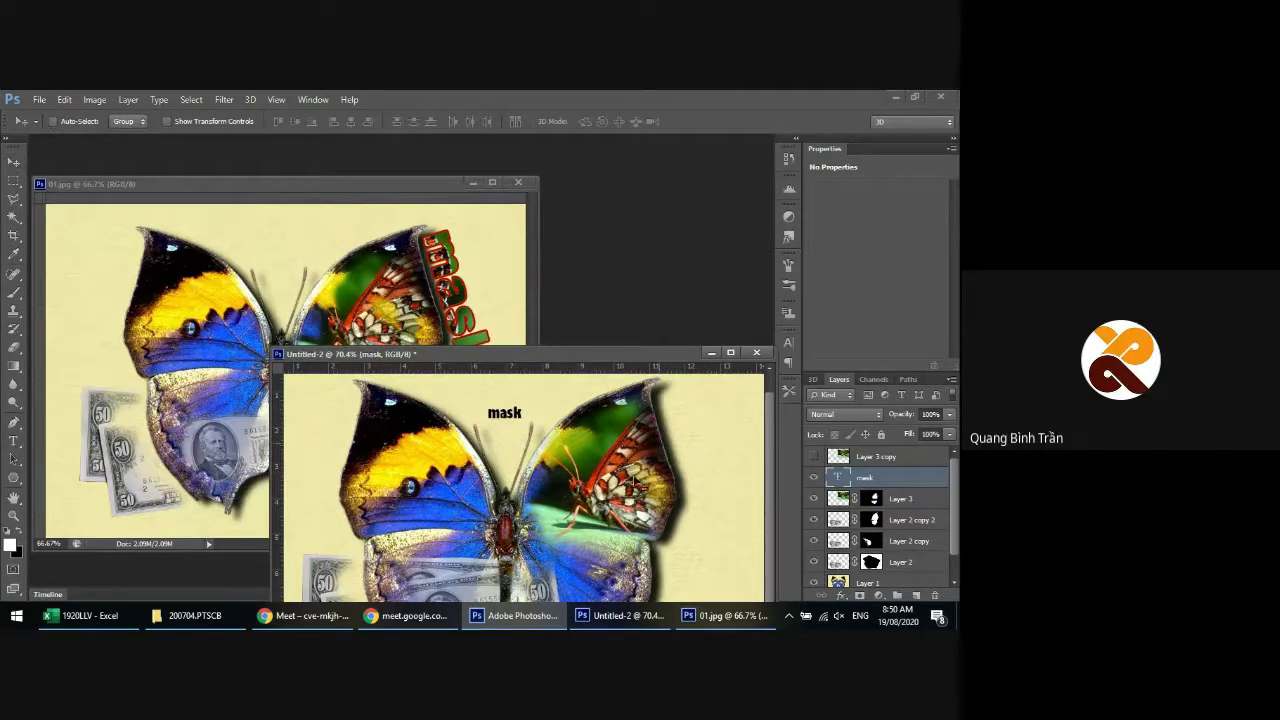
key(ctrl+t)
Enlarge the 'mask' text to about 375%
mouse_move(521, 423)
mouse_down()
mouse_move(612, 470)
mouse_move(637, 441)
mouse_up()
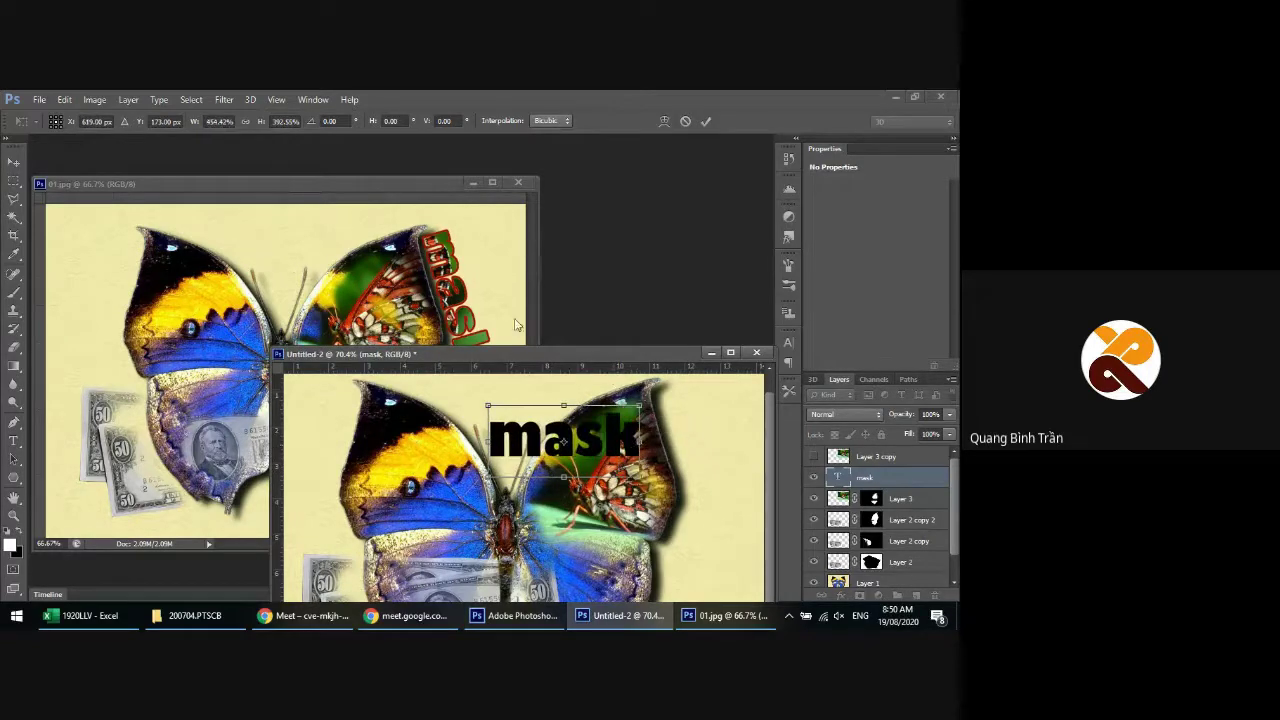
drag(363, 186, 366, 149)
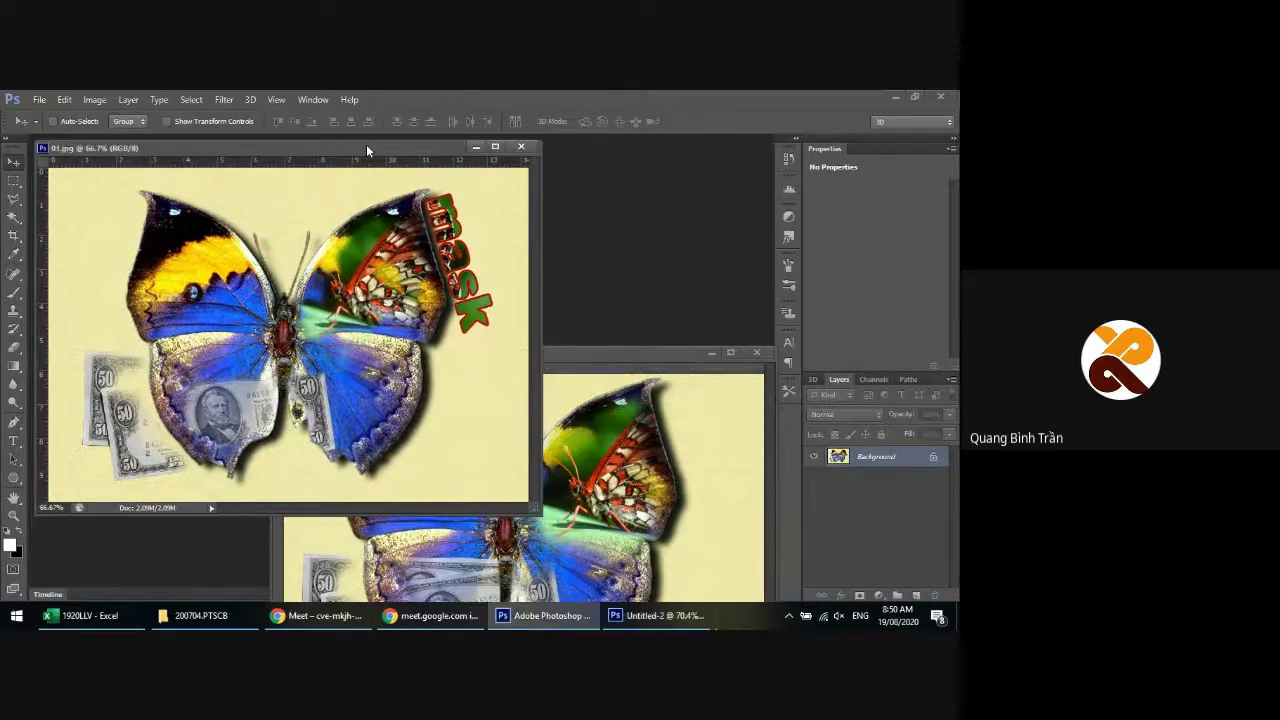
click(619, 348)
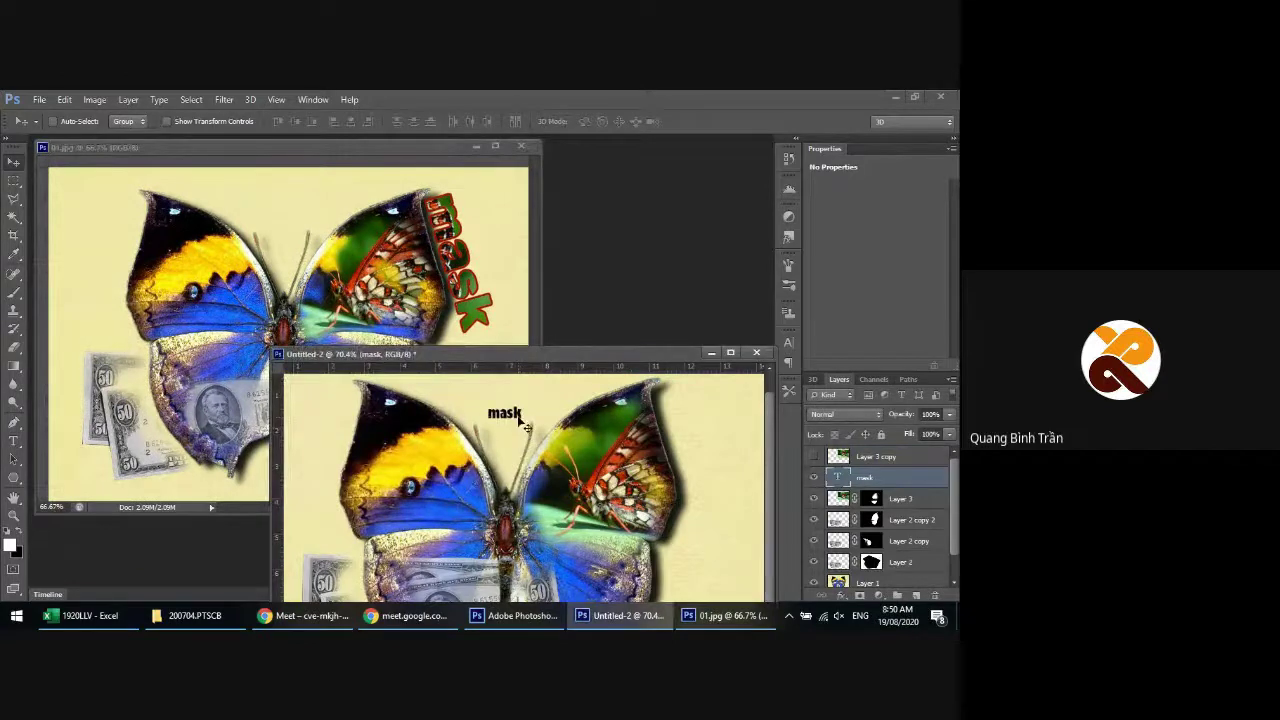
key(ctrl+t)
drag(521, 423, 620, 470)
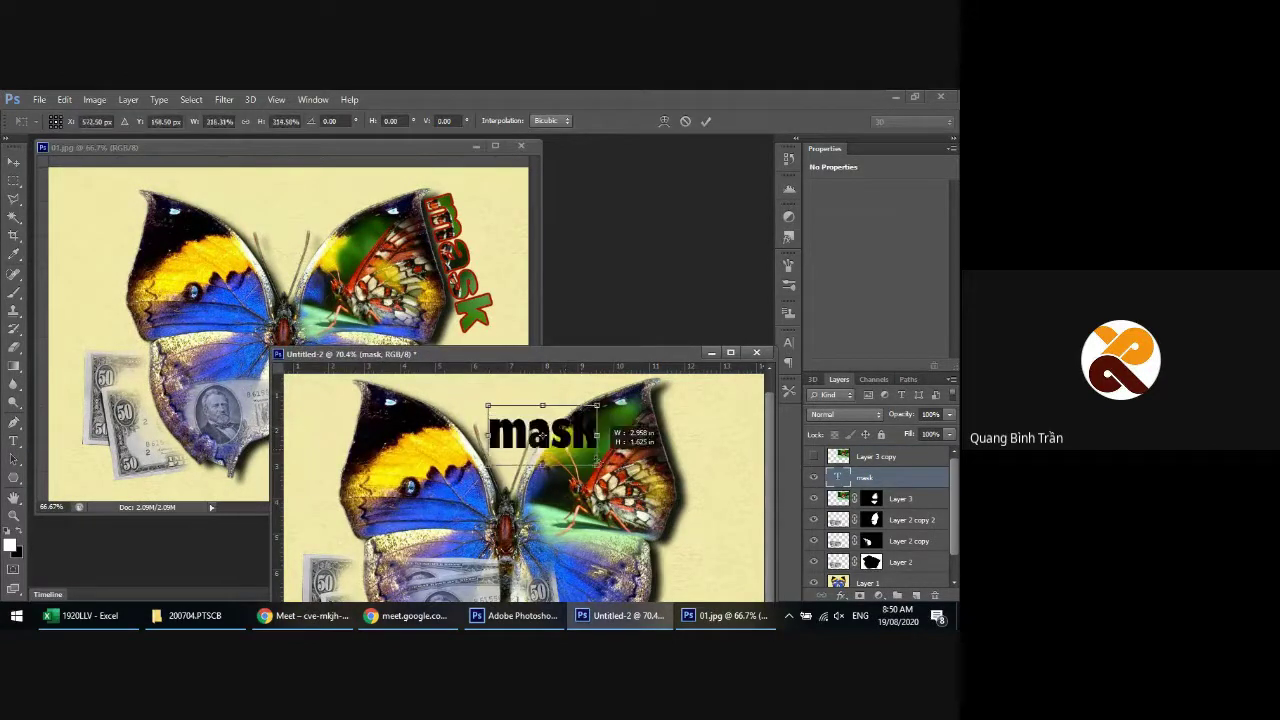
key(Escape)
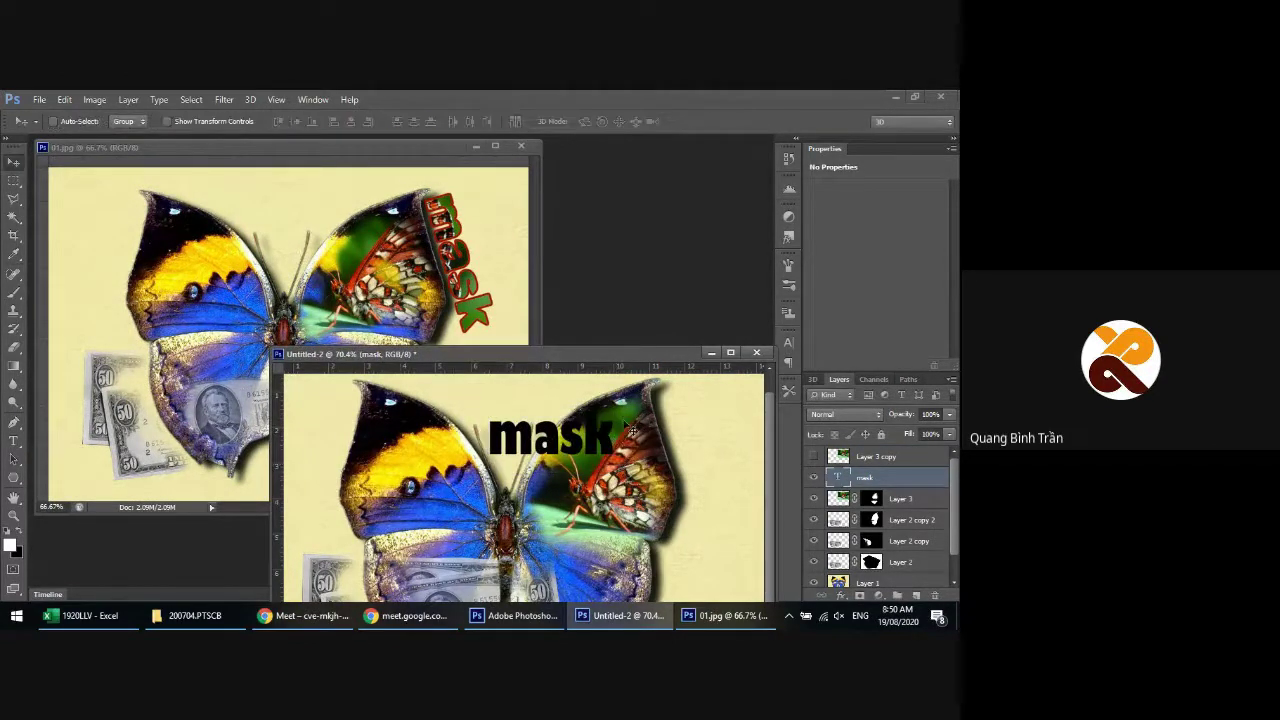
Rotate the 'mask' text nearly upright and move it onto the right wing's outer edge
key(ctrl+t)
drag(625, 398, 648, 432)
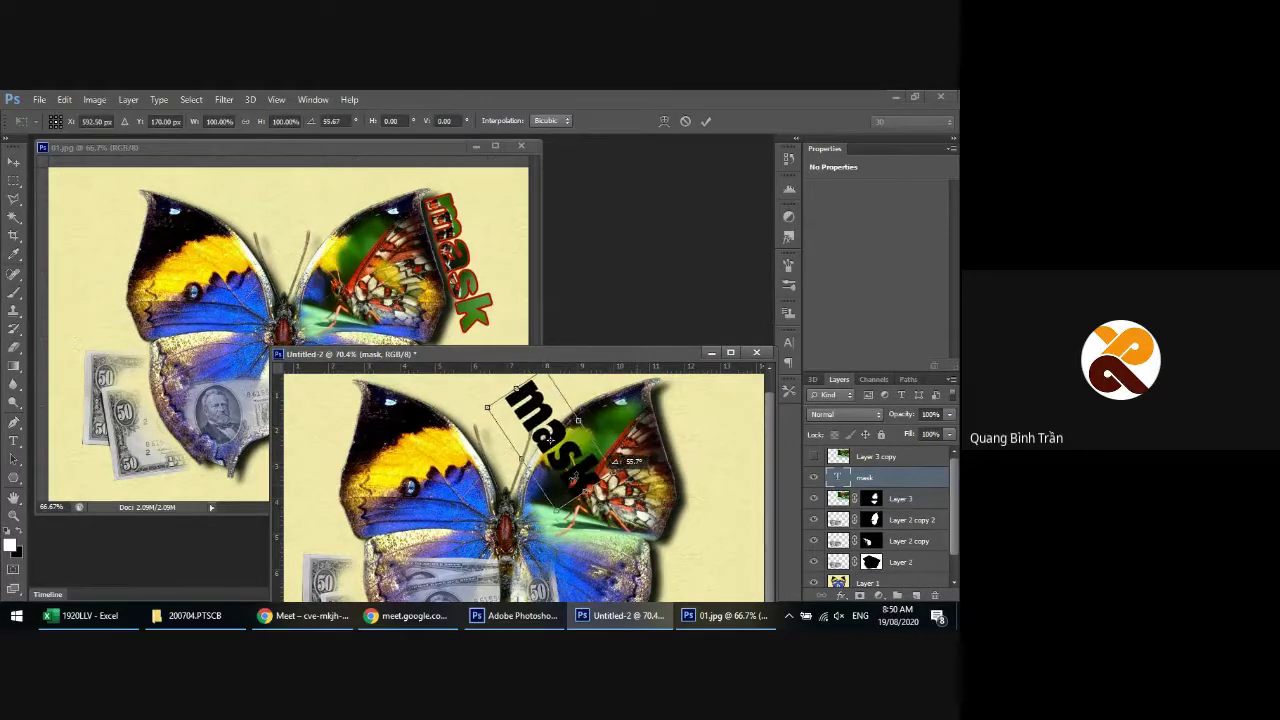
mouse_move(555, 442)
mouse_down()
mouse_move(690, 452)
mouse_move(701, 426)
mouse_move(746, 456)
mouse_up()
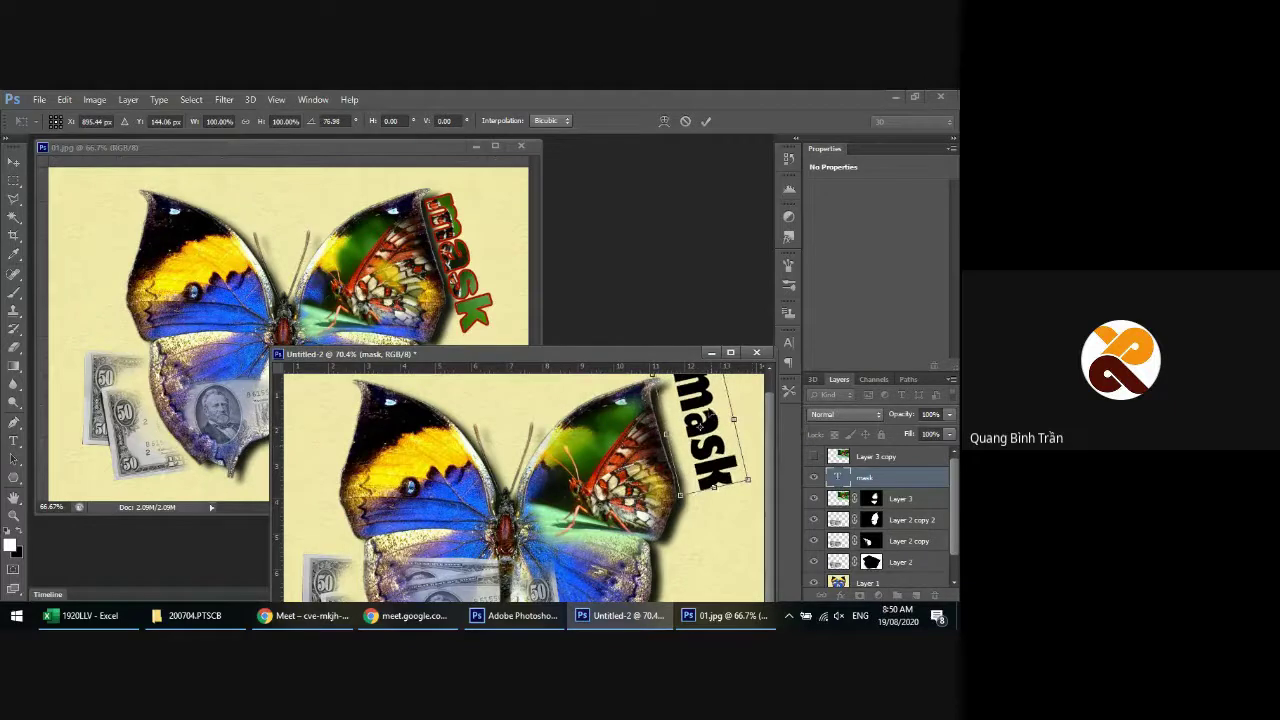
mouse_move(712, 414)
mouse_down()
mouse_move(694, 386)
mouse_move(736, 412)
mouse_up()
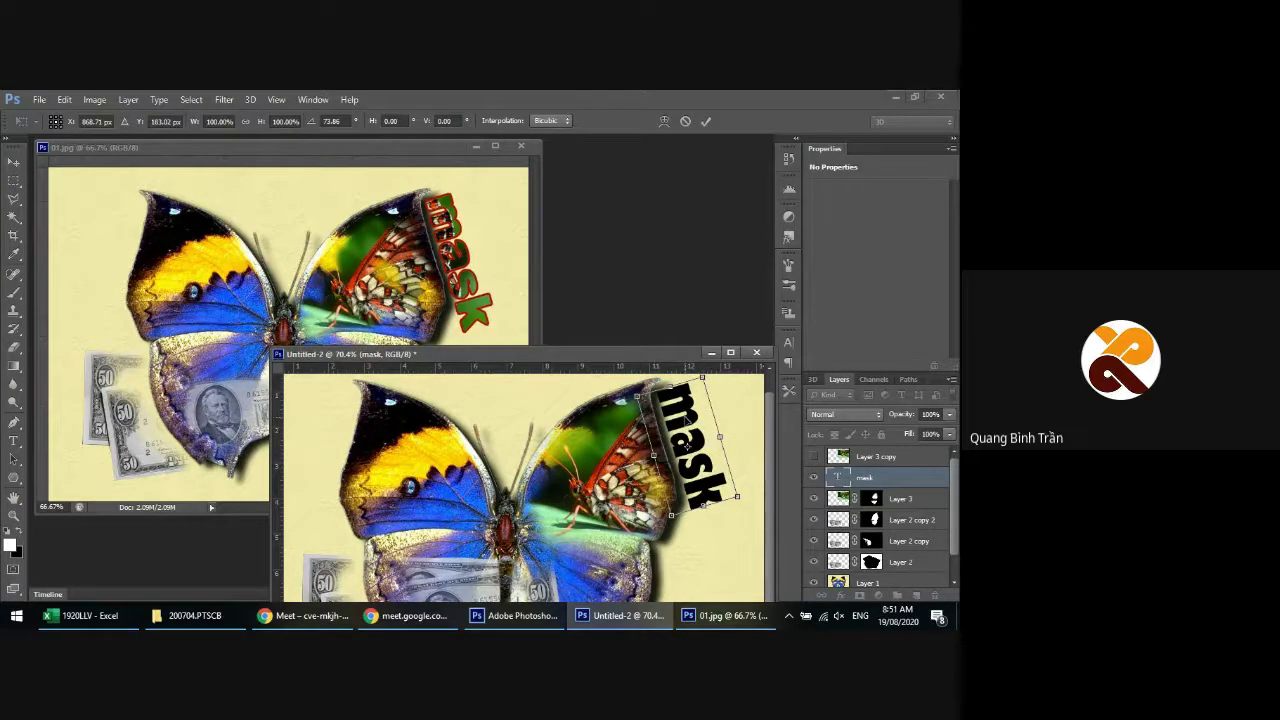
drag(686, 447, 683, 447)
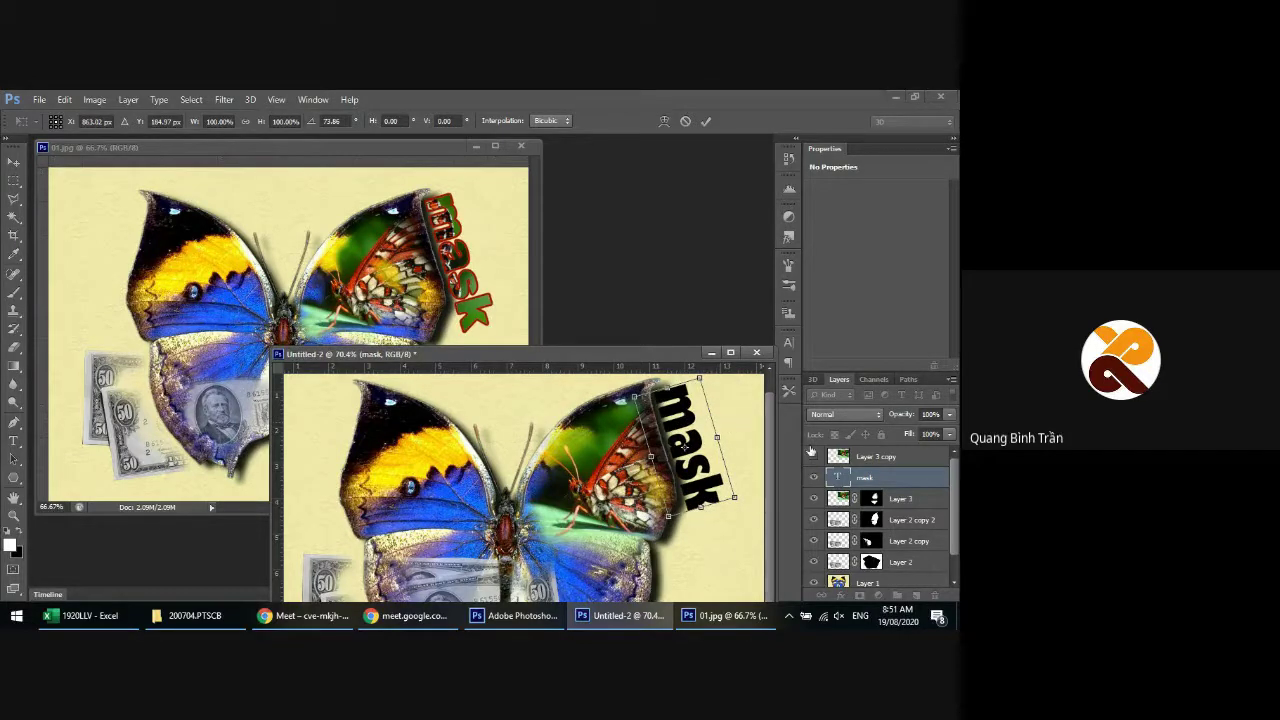
Nudge the text slightly right and up, hide Layer 3 copy, and apply the transform
key(Right)
key(Right)
key(Right)
key(Up)
key(Right)
key(Up)
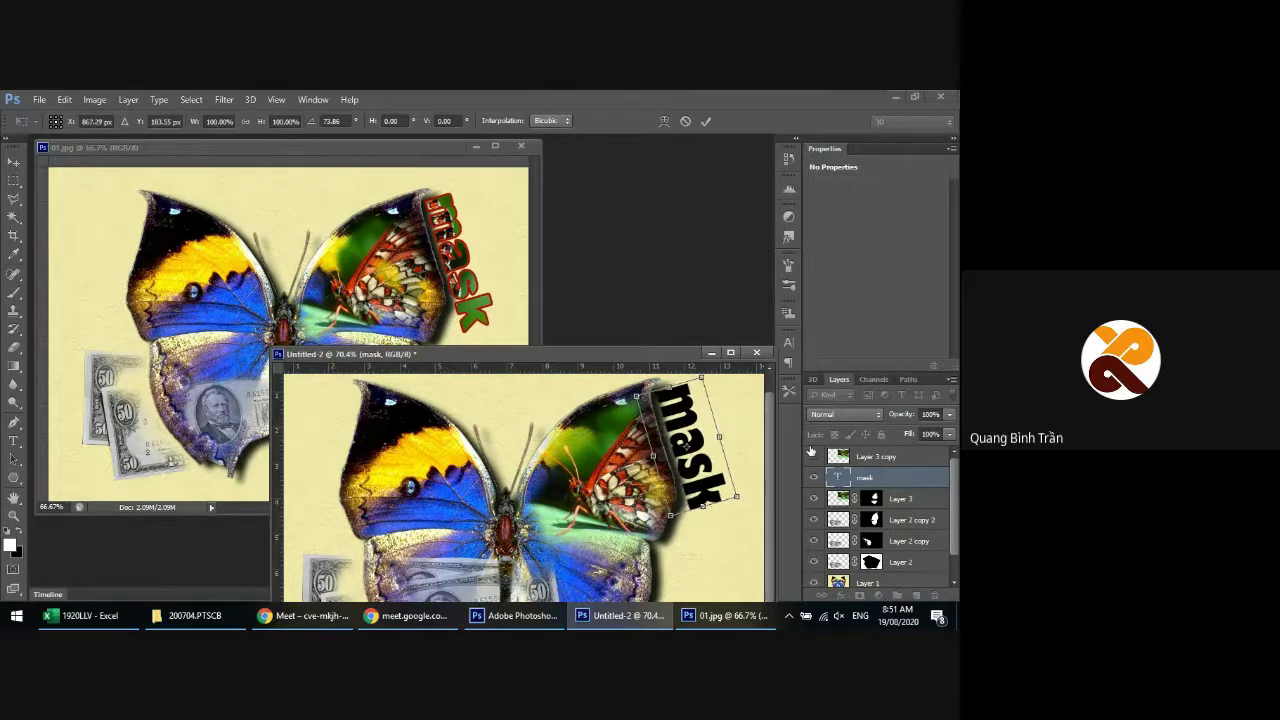
key(Right)
key(Up)
key(Right)
click(813, 456)
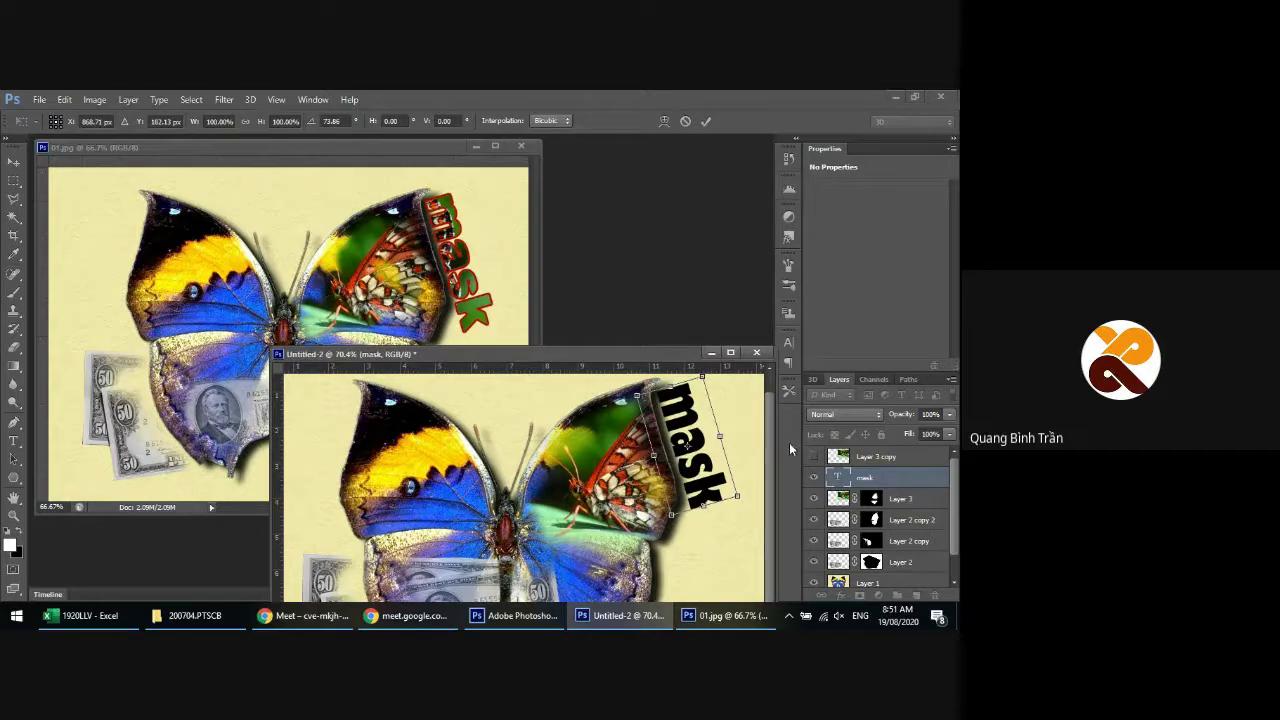
key(Return)
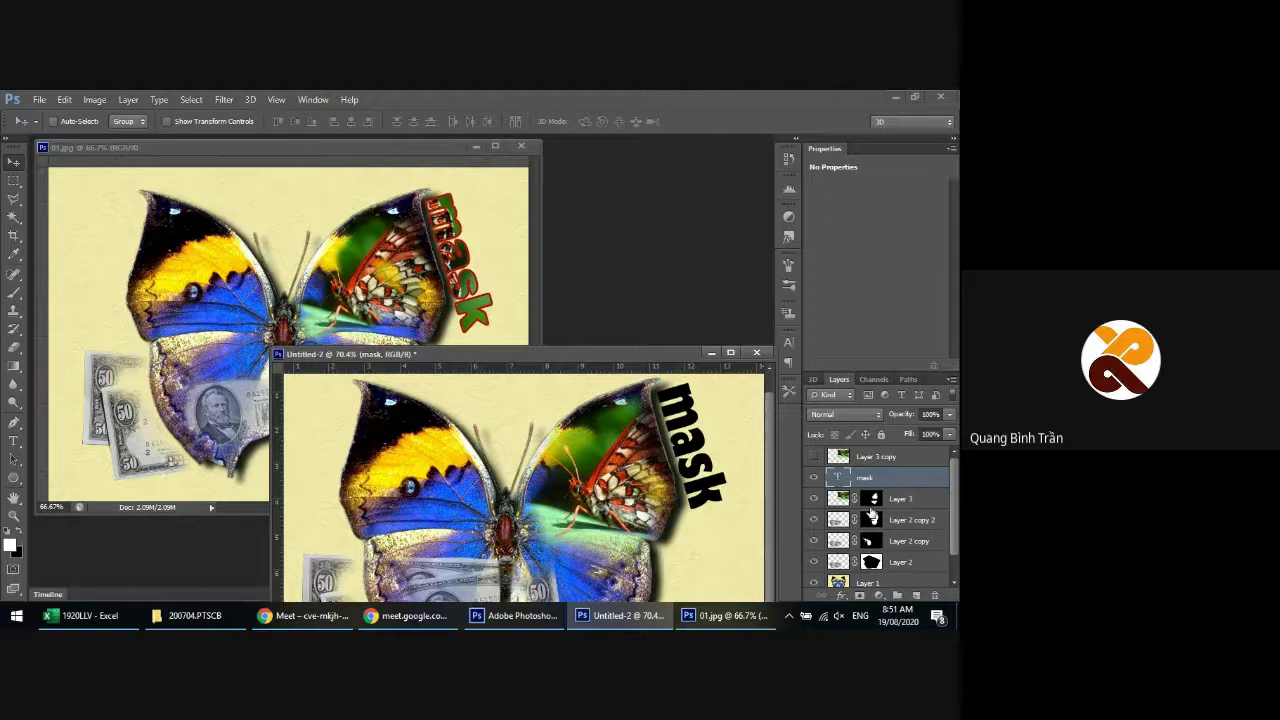
Show Layer 3 copy, clip it to the 'mask' text, and adjust its Fill
click(877, 458)
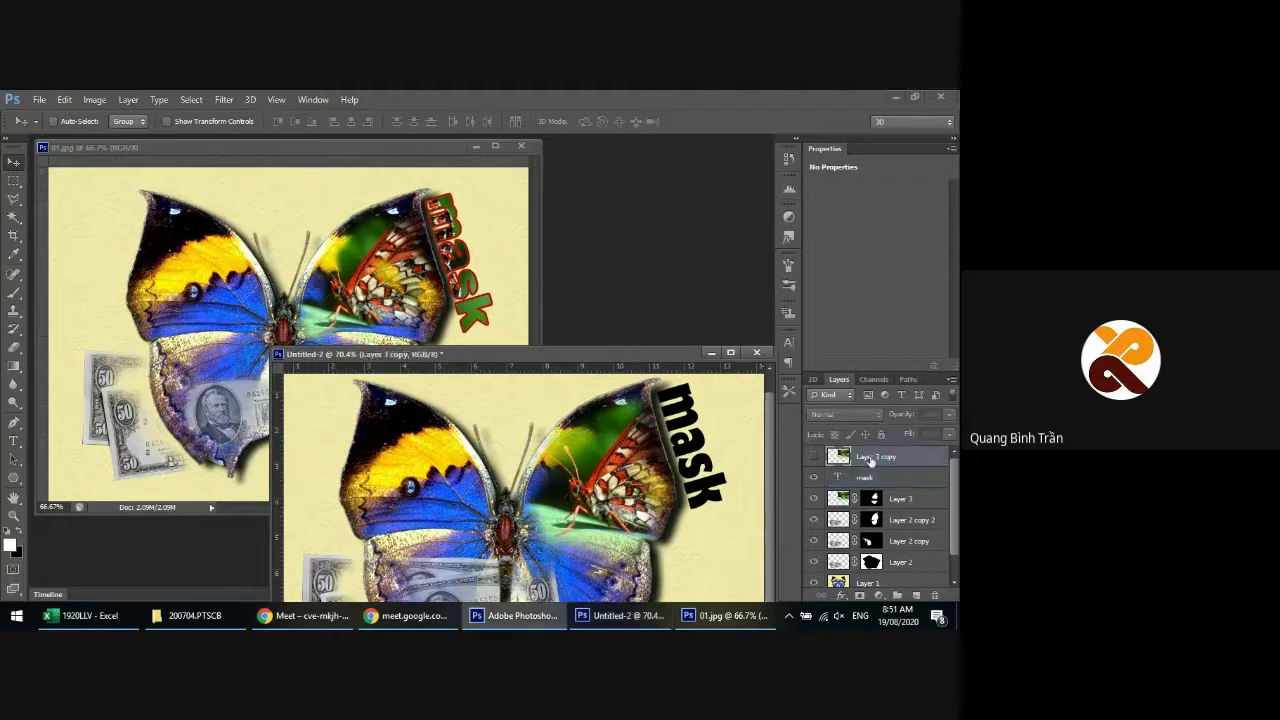
click(812, 458)
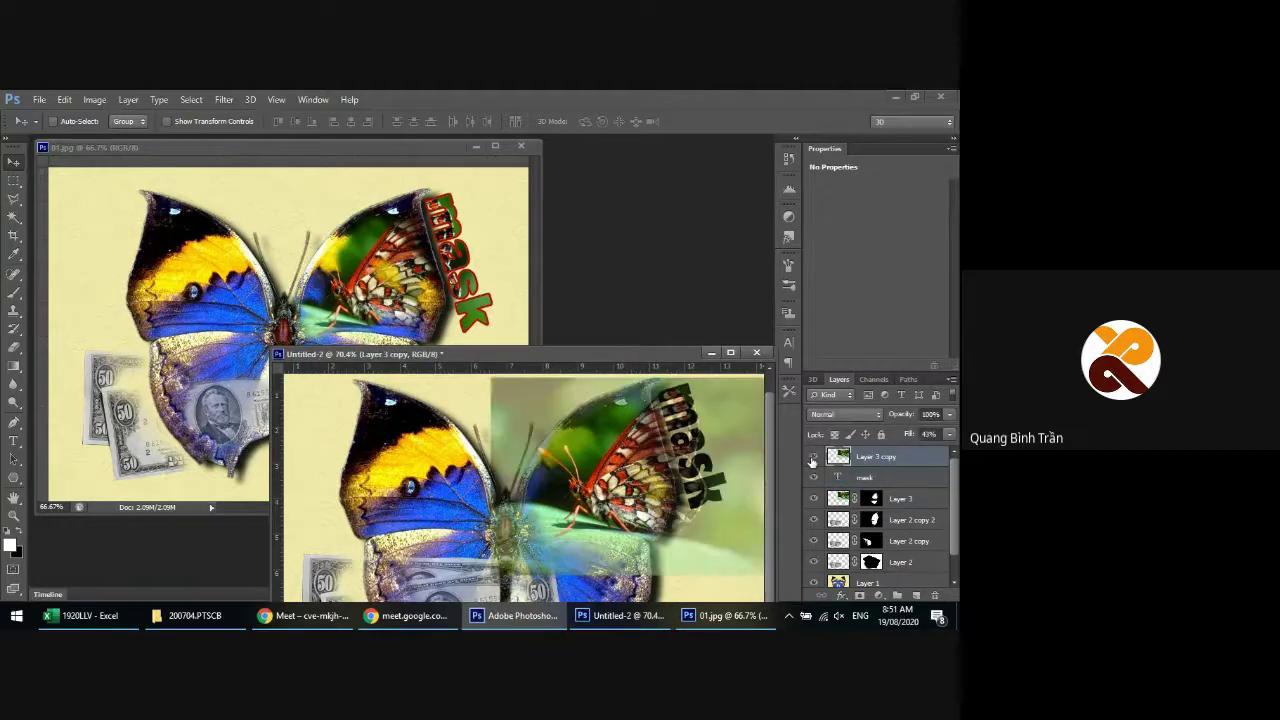
right_click(903, 466)
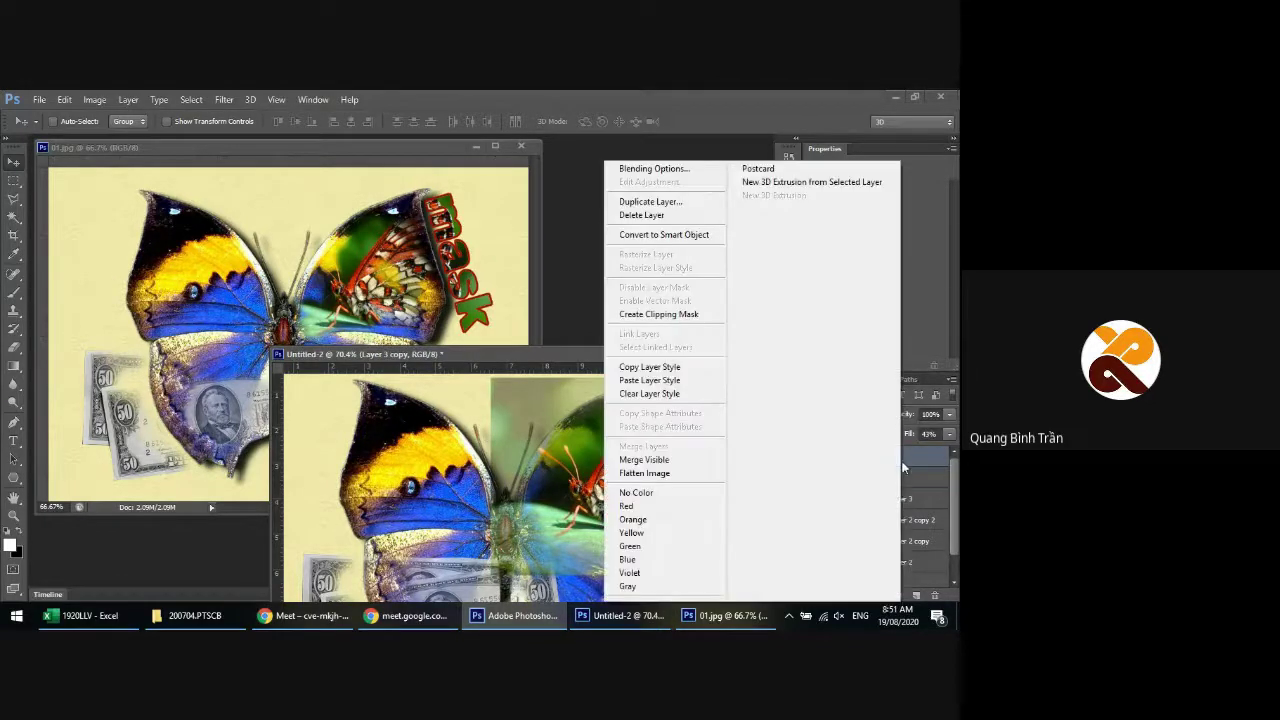
click(648, 316)
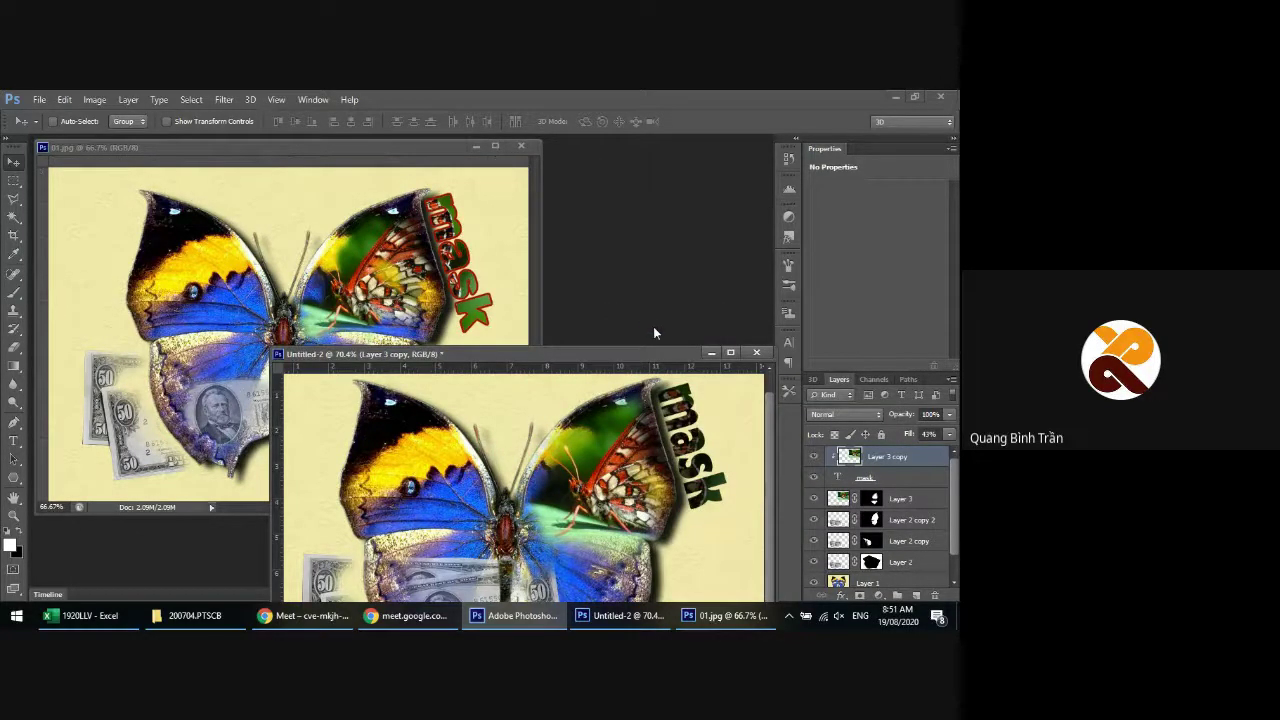
drag(948, 434, 925, 434)
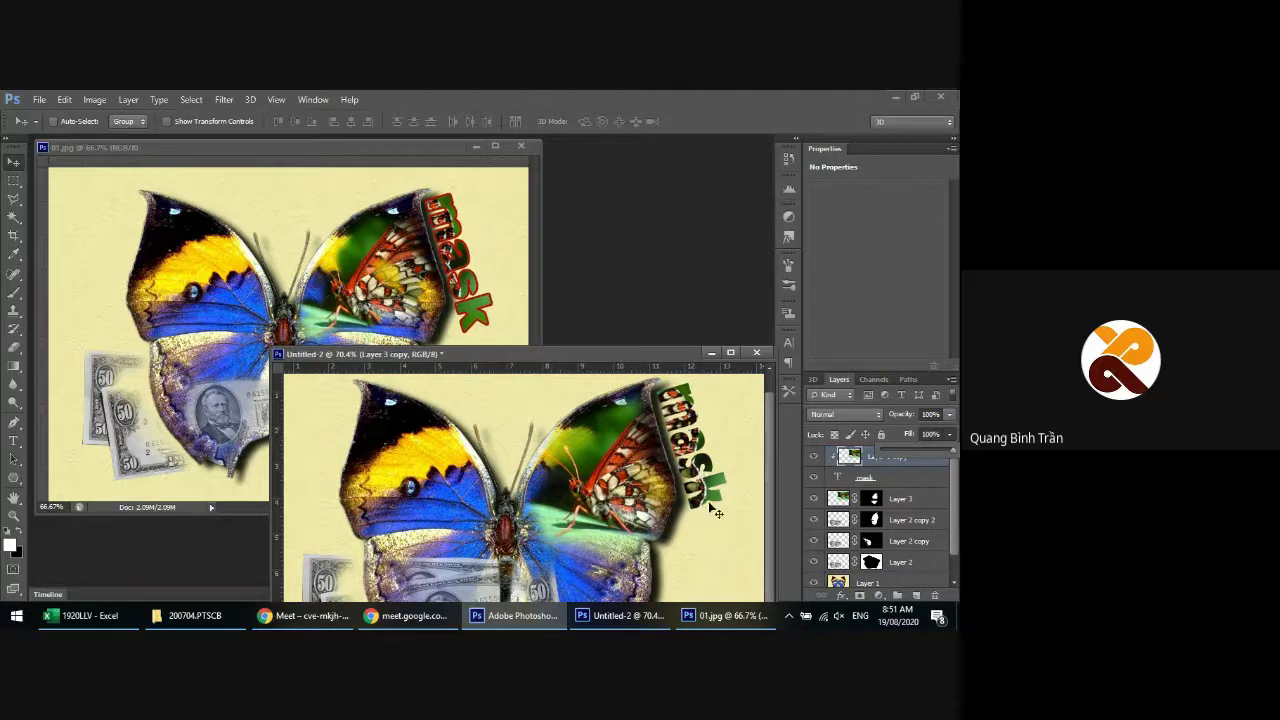
Release Layer 3 copy's clipping, try adding a layer mask, then undo the mask
click(886, 478)
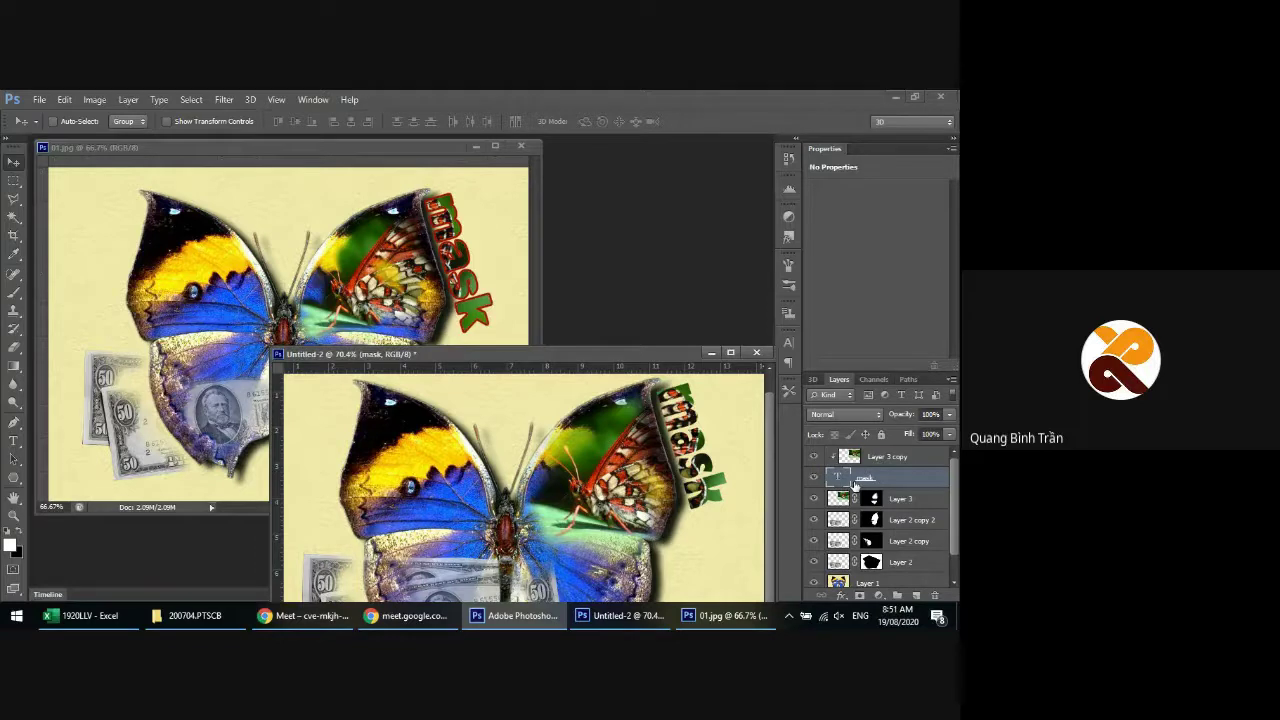
alt+click(851, 482)
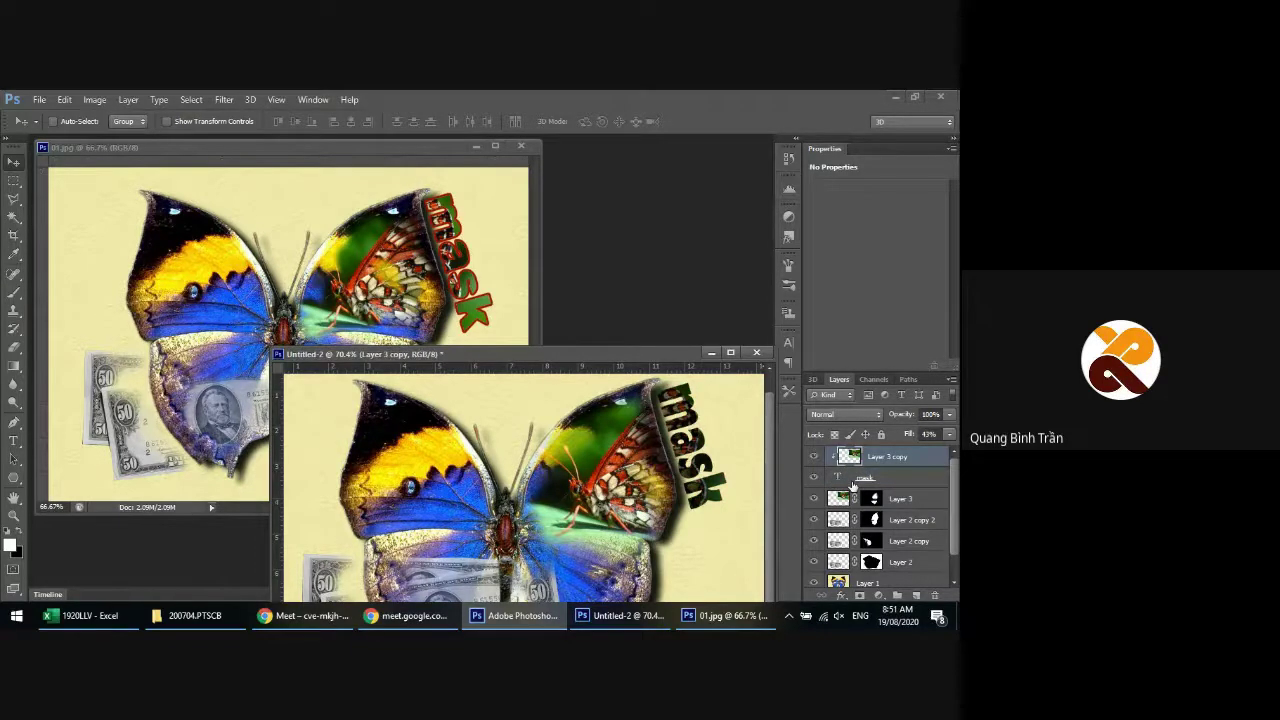
alt+click(849, 485)
alt+click(847, 485)
alt+click(847, 485)
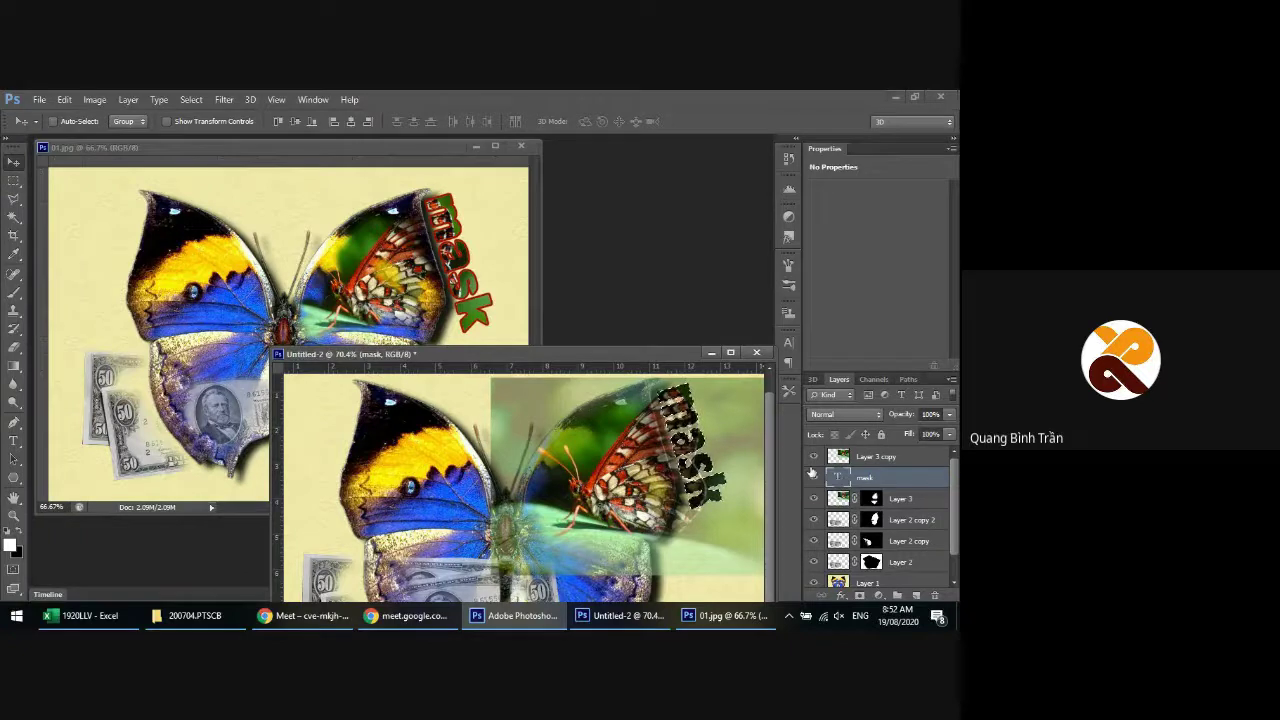
click(872, 458)
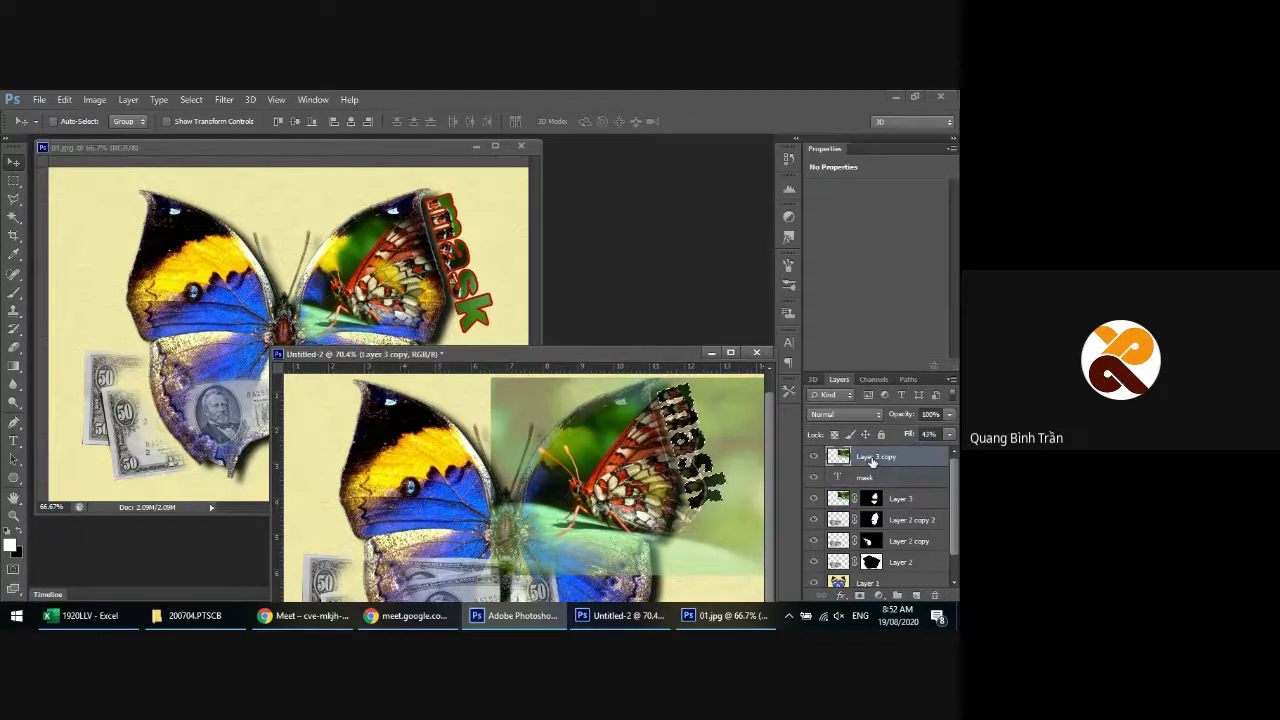
click(860, 596)
alt+click(860, 596)
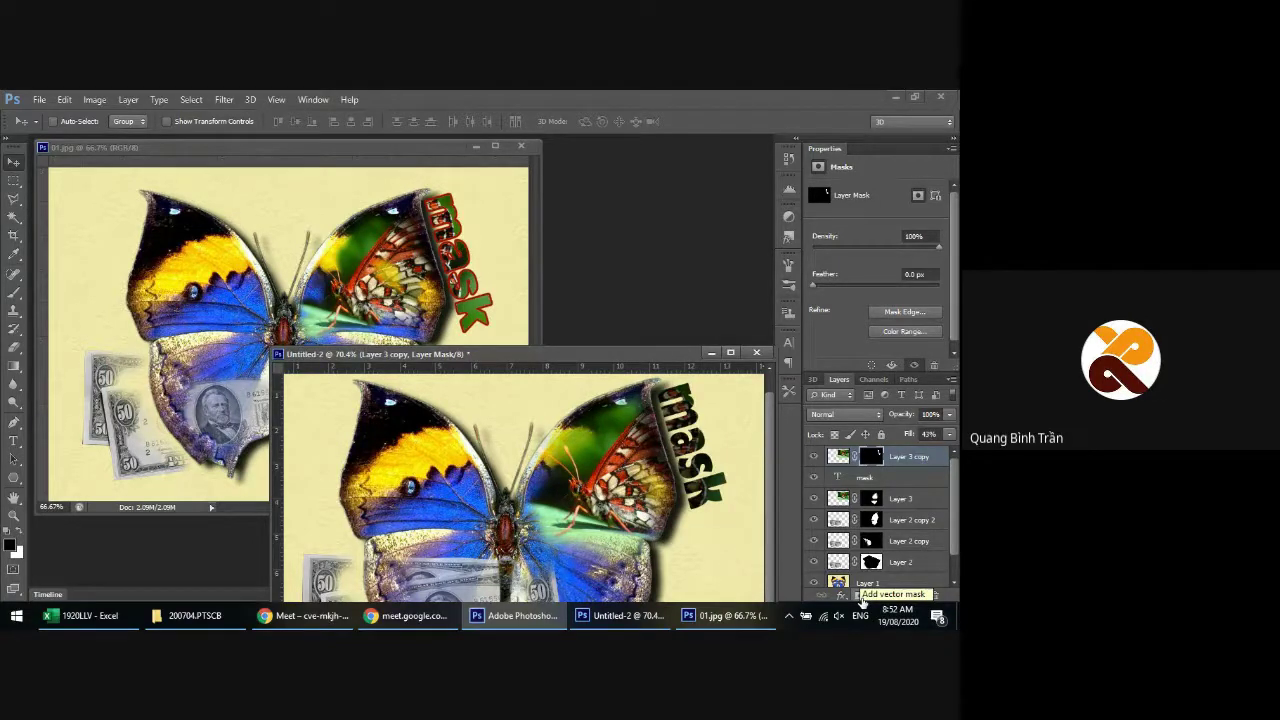
key(ctrl+alt+z)
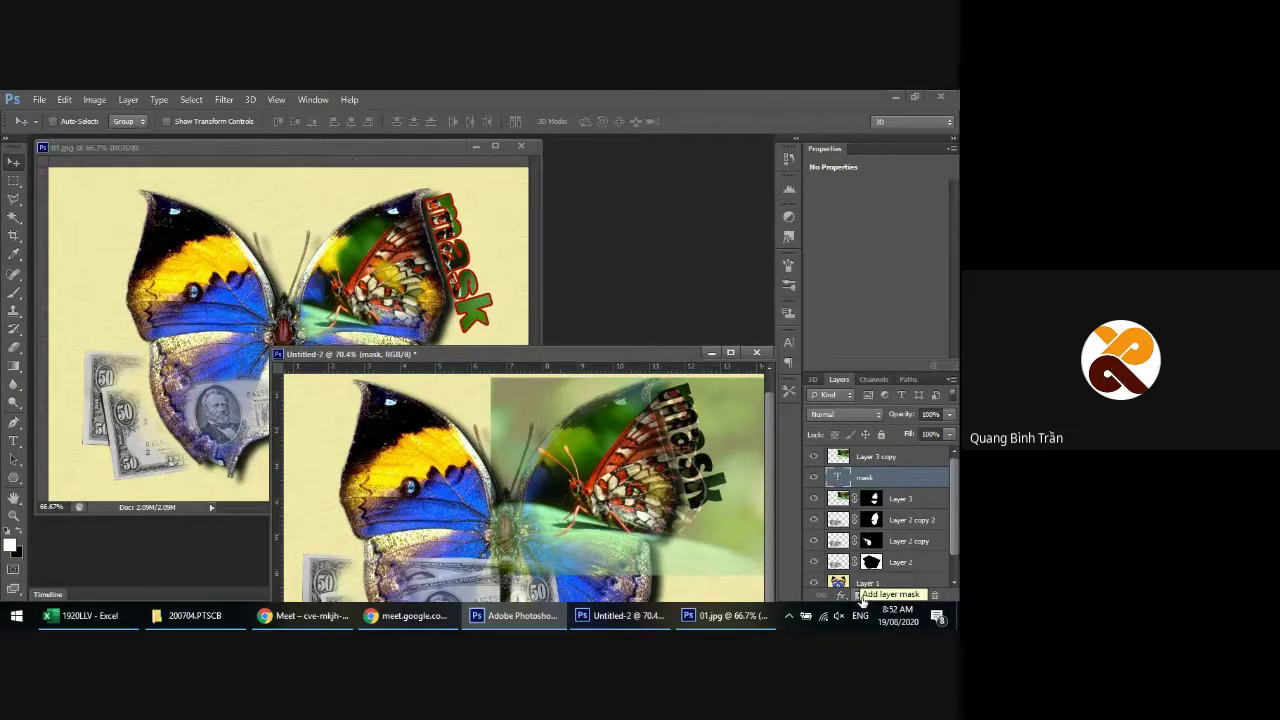
Set Layer 3 copy's Fill to 100% and clip it to the 'mask' text again
click(942, 448)
click(951, 435)
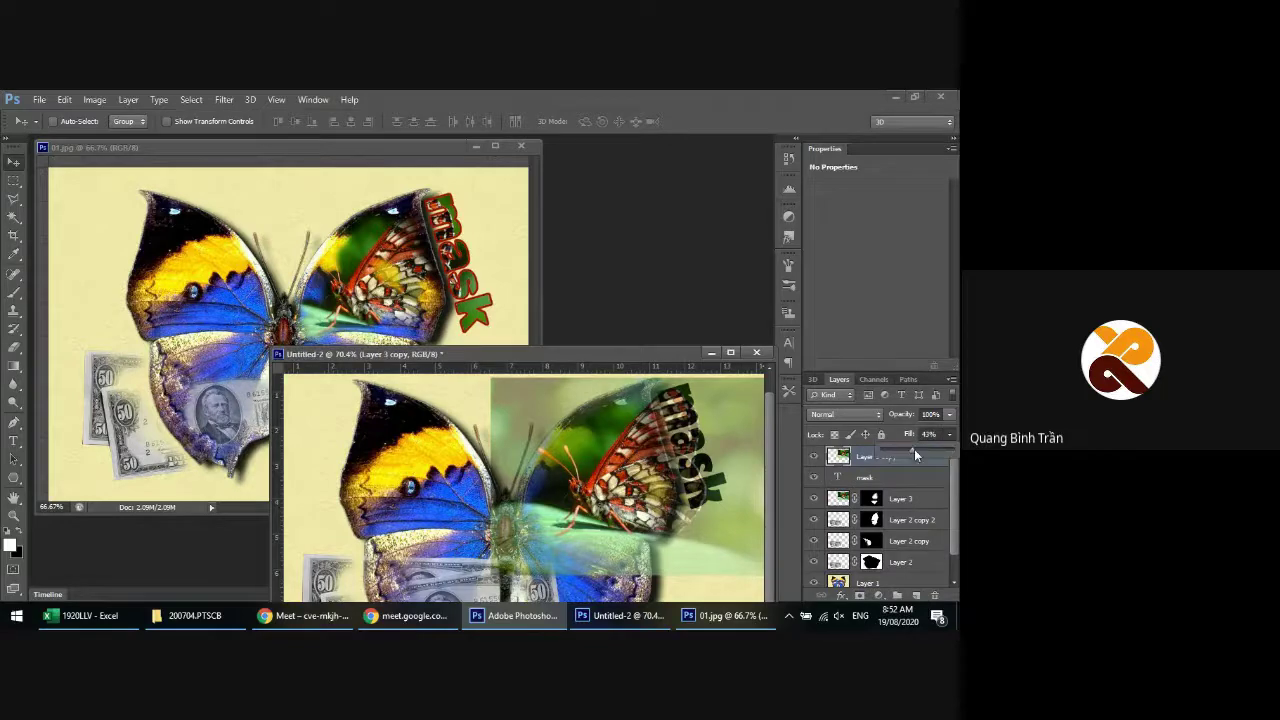
drag(914, 449, 950, 449)
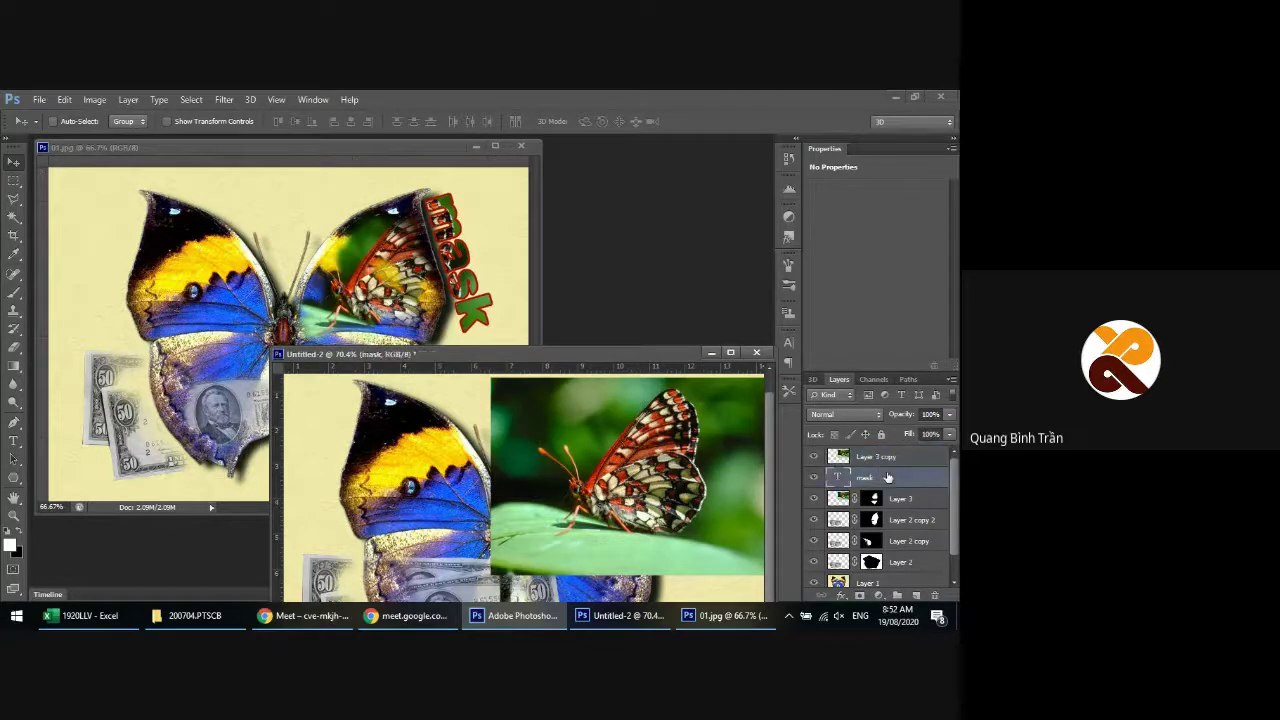
right_click(916, 460)
click(916, 460)
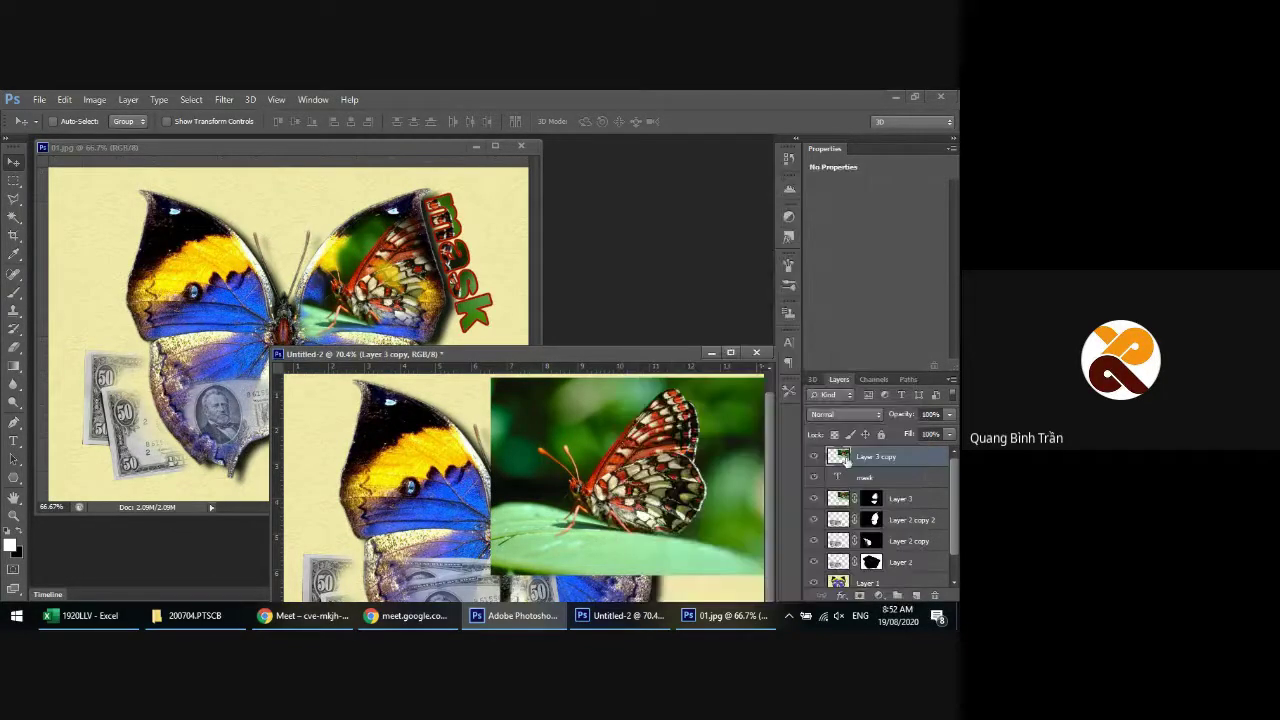
right_click(885, 457)
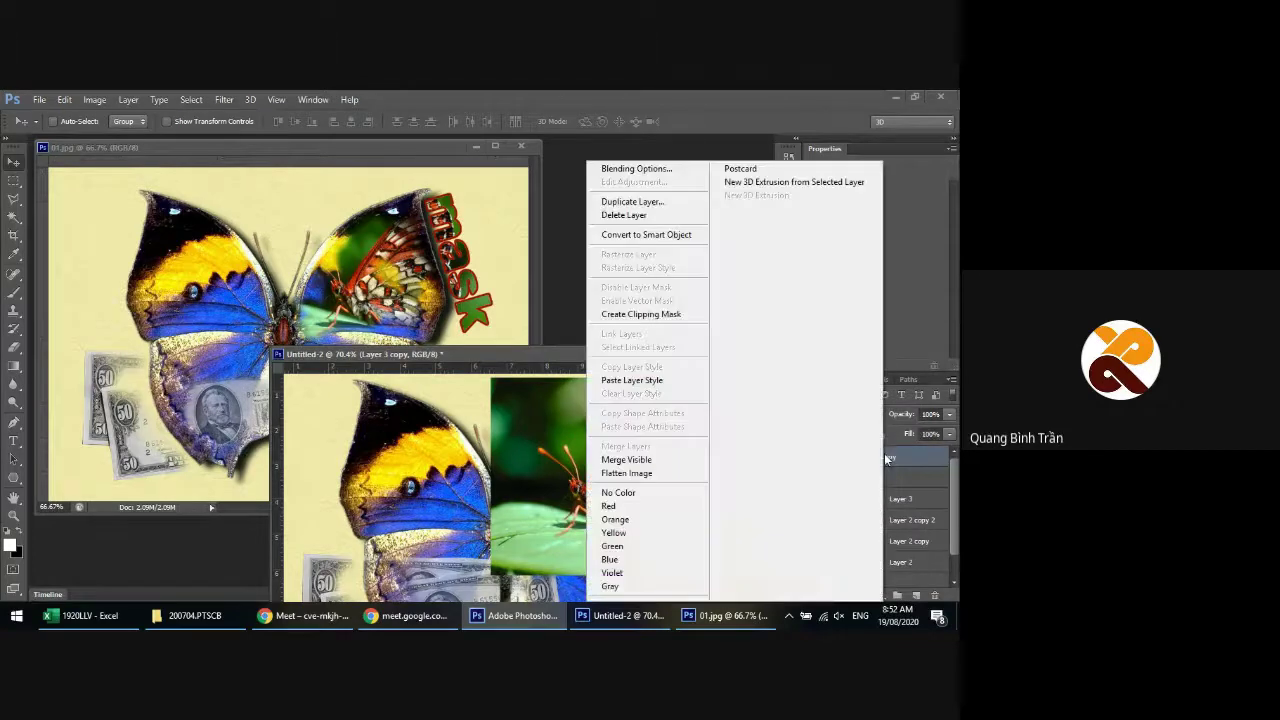
click(631, 316)
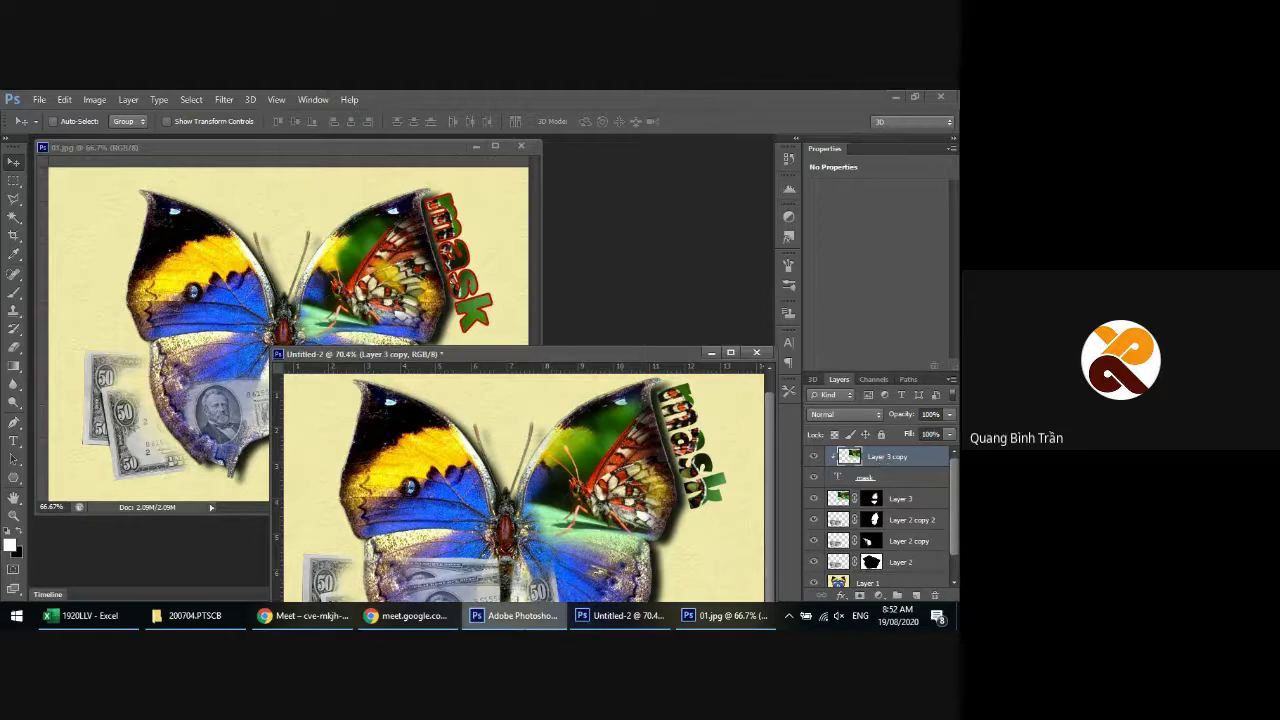
click(403, 618)
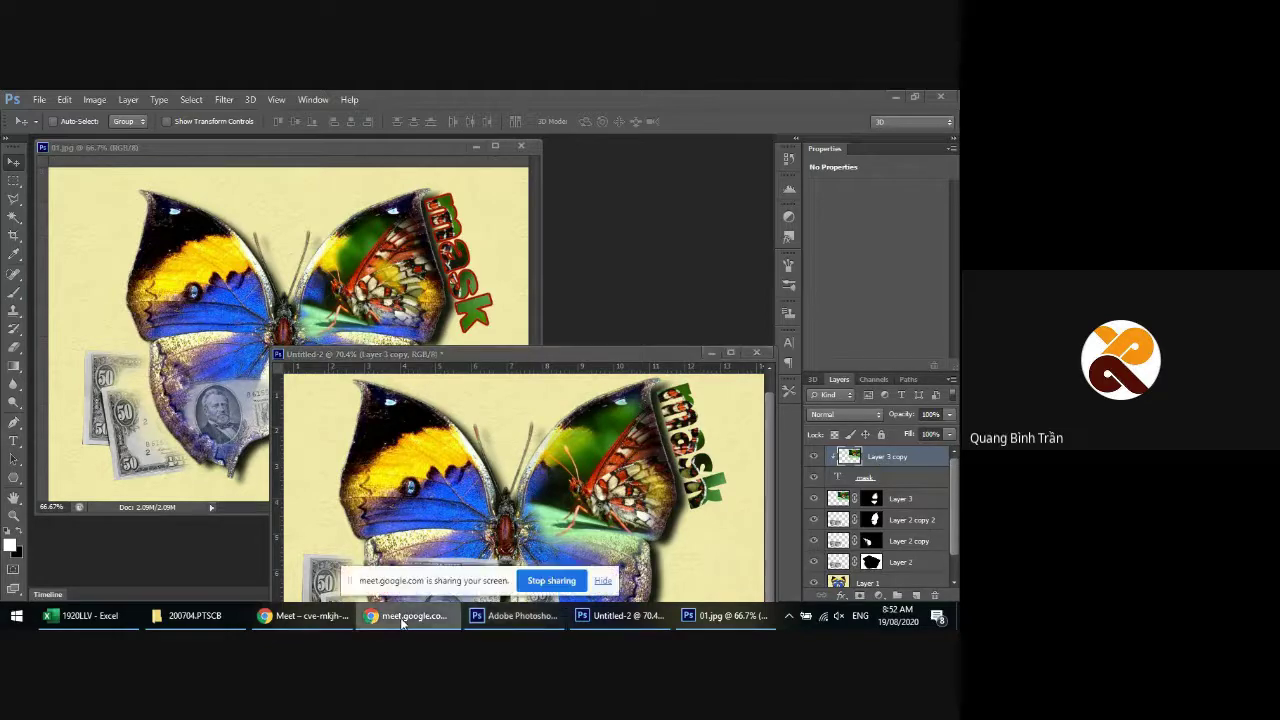
Hide Google Meet's screen-sharing notice and return to Photoshop's 01.jpg document
click(310, 615)
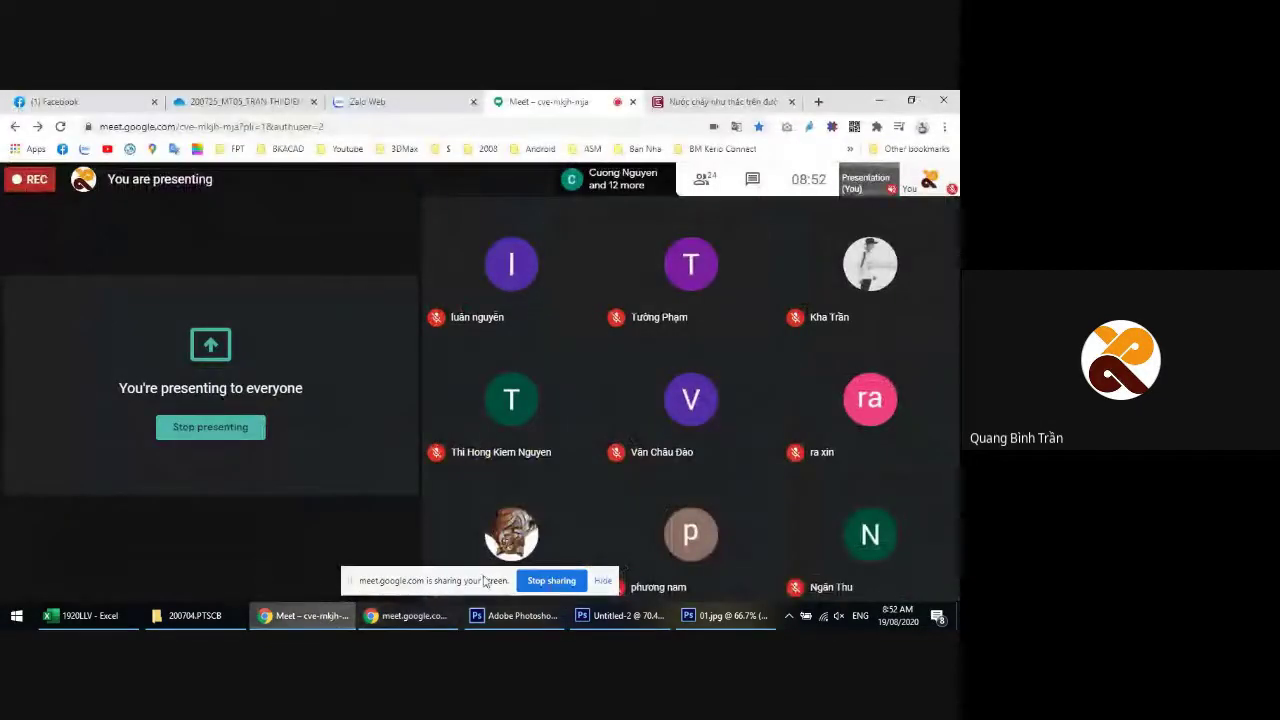
drag(490, 586, 550, 377)
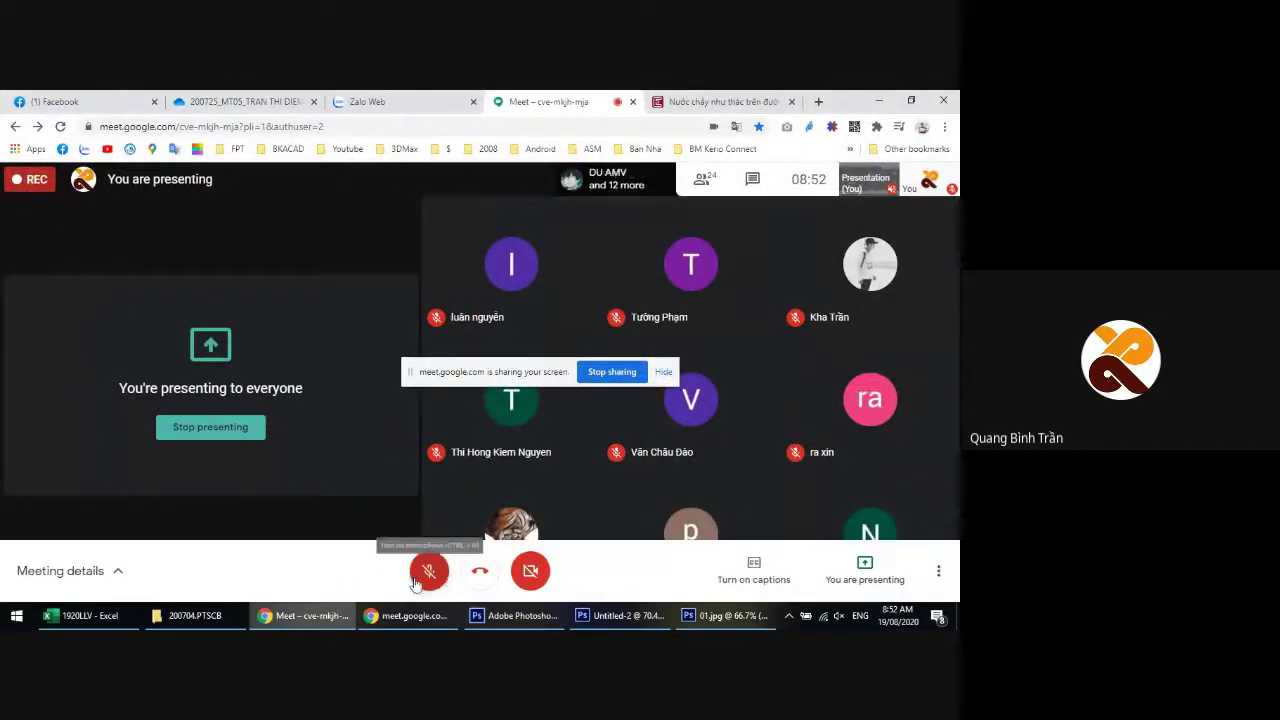
mouse_move(428, 570)
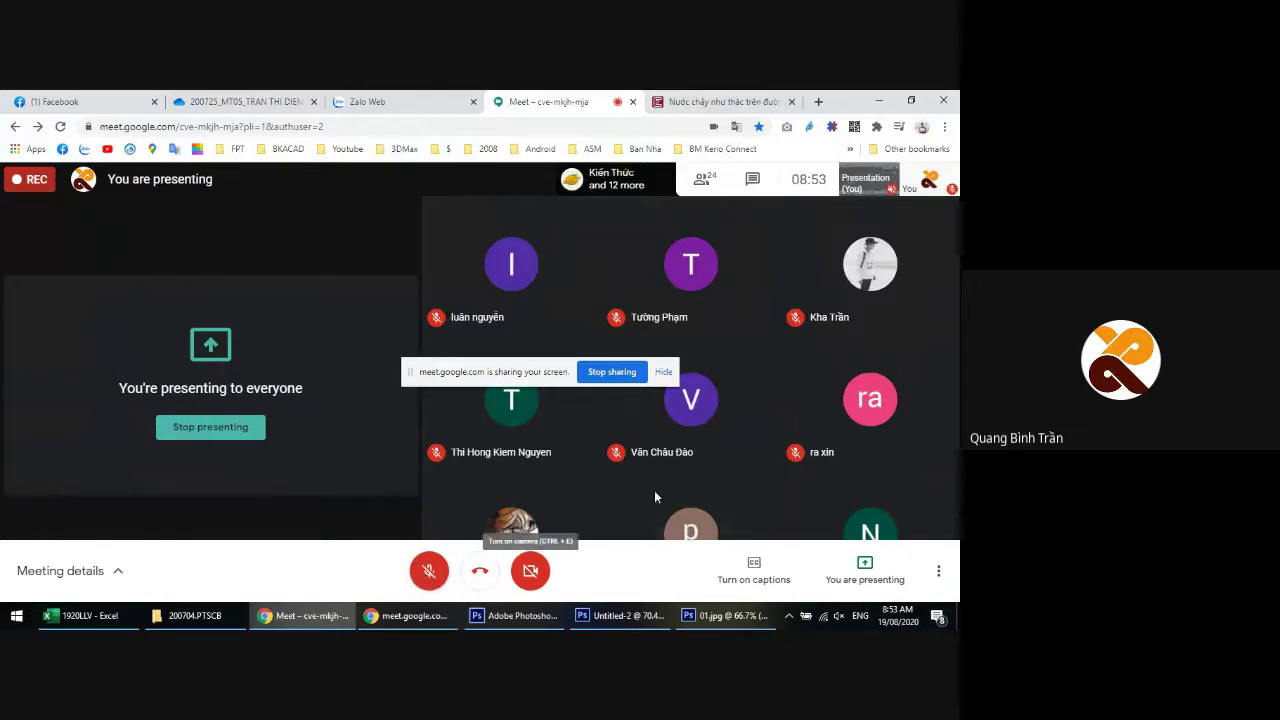
click(662, 372)
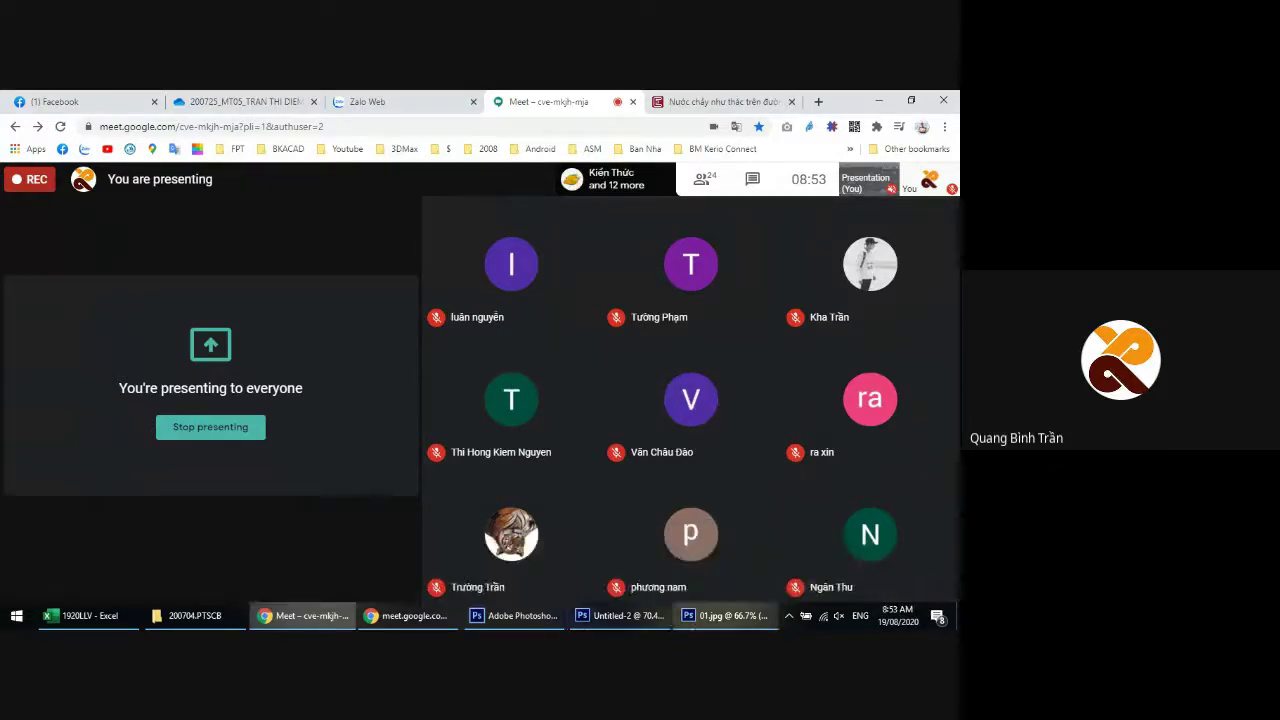
mouse_move(724, 615)
click(705, 594)
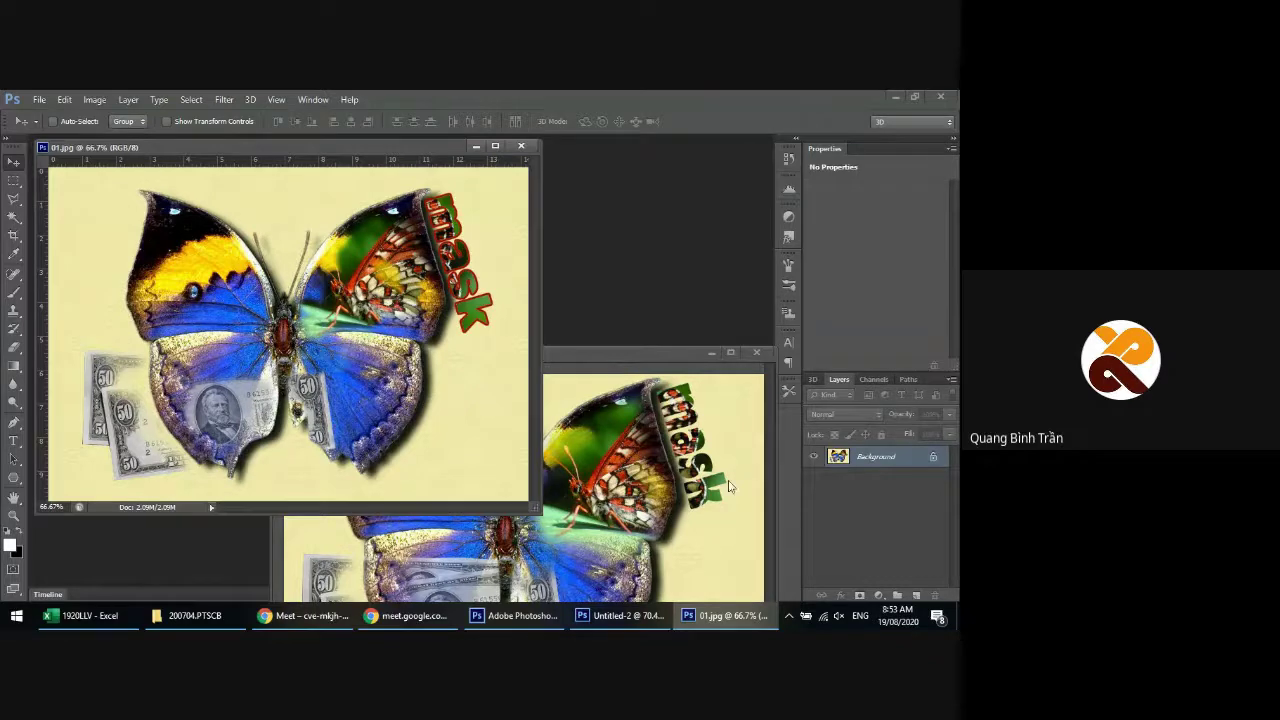
Give Layer 3 copy a 2 px outside red (ff0000) Stroke effect via Blending Options
click(710, 528)
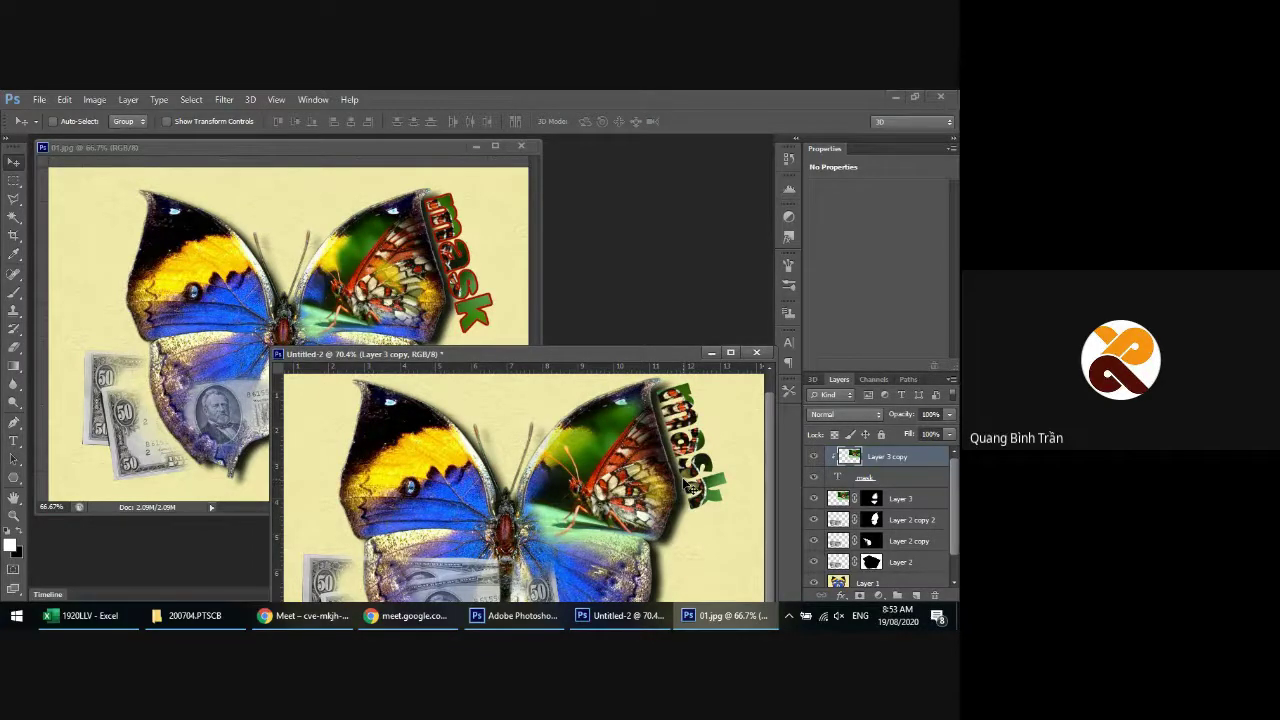
right_click(922, 456)
click(663, 168)
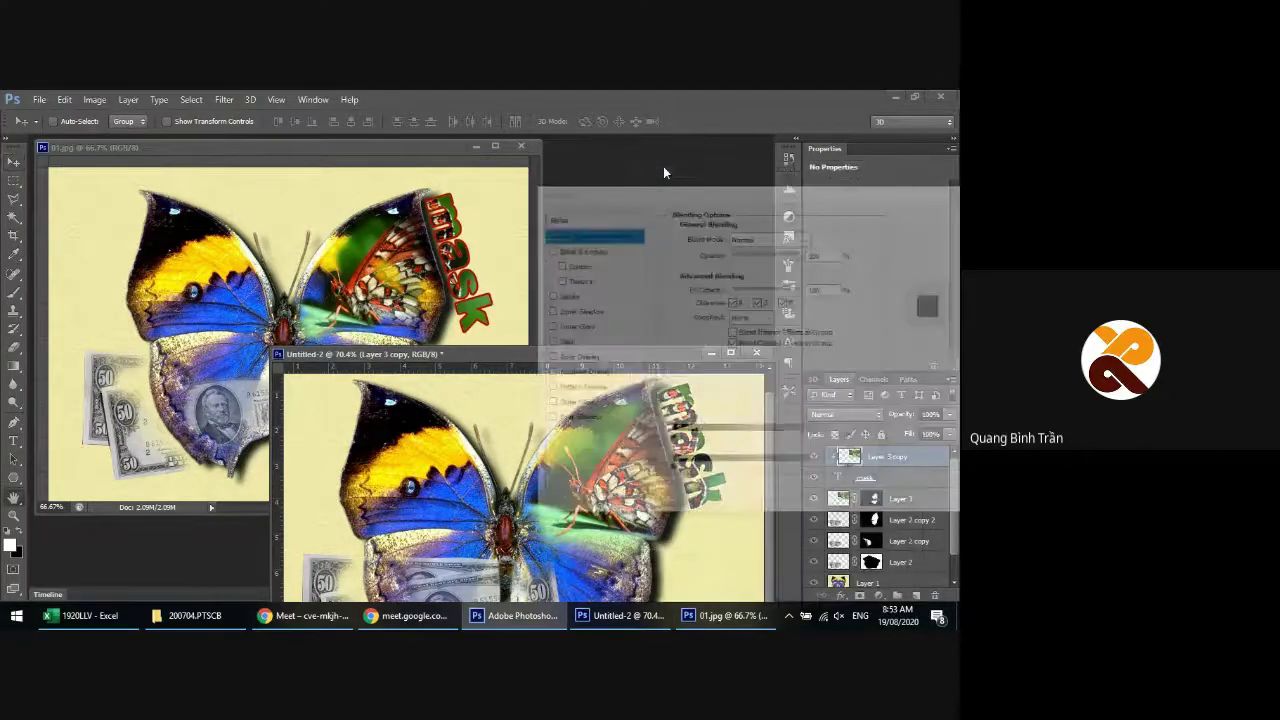
click(570, 296)
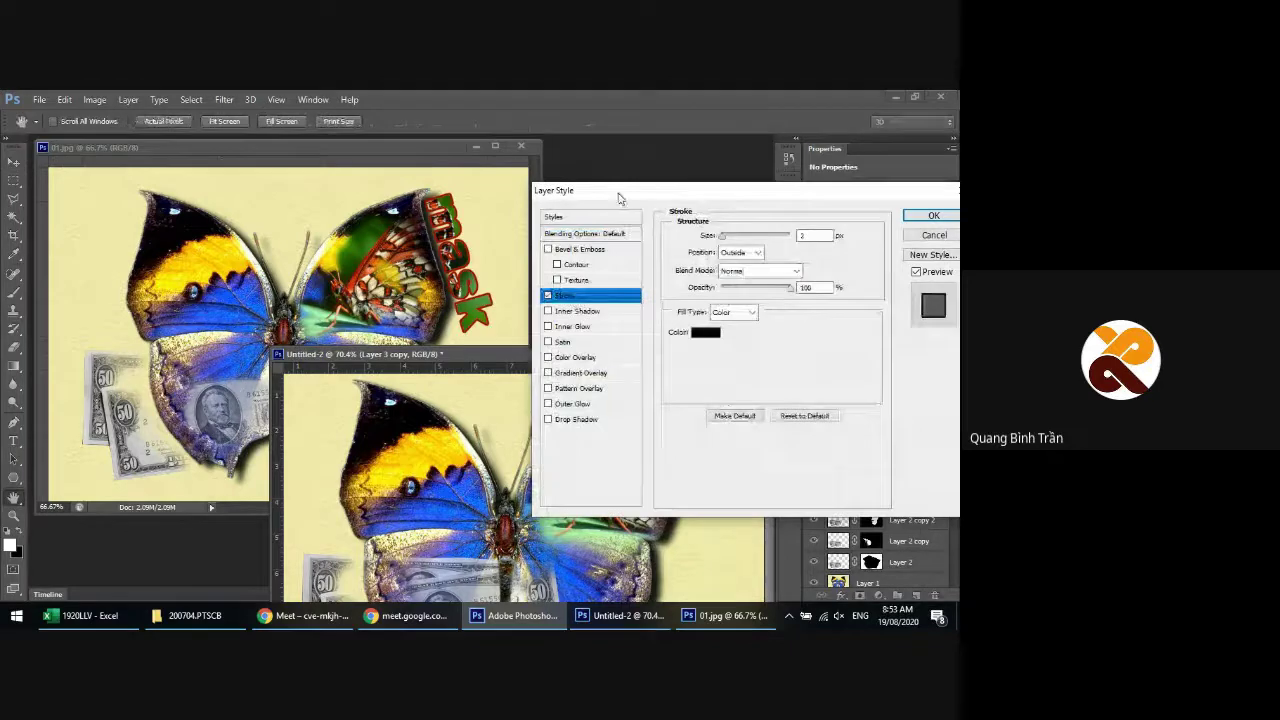
mouse_move(617, 198)
mouse_down()
mouse_move(185, 152)
mouse_move(218, 378)
mouse_up()
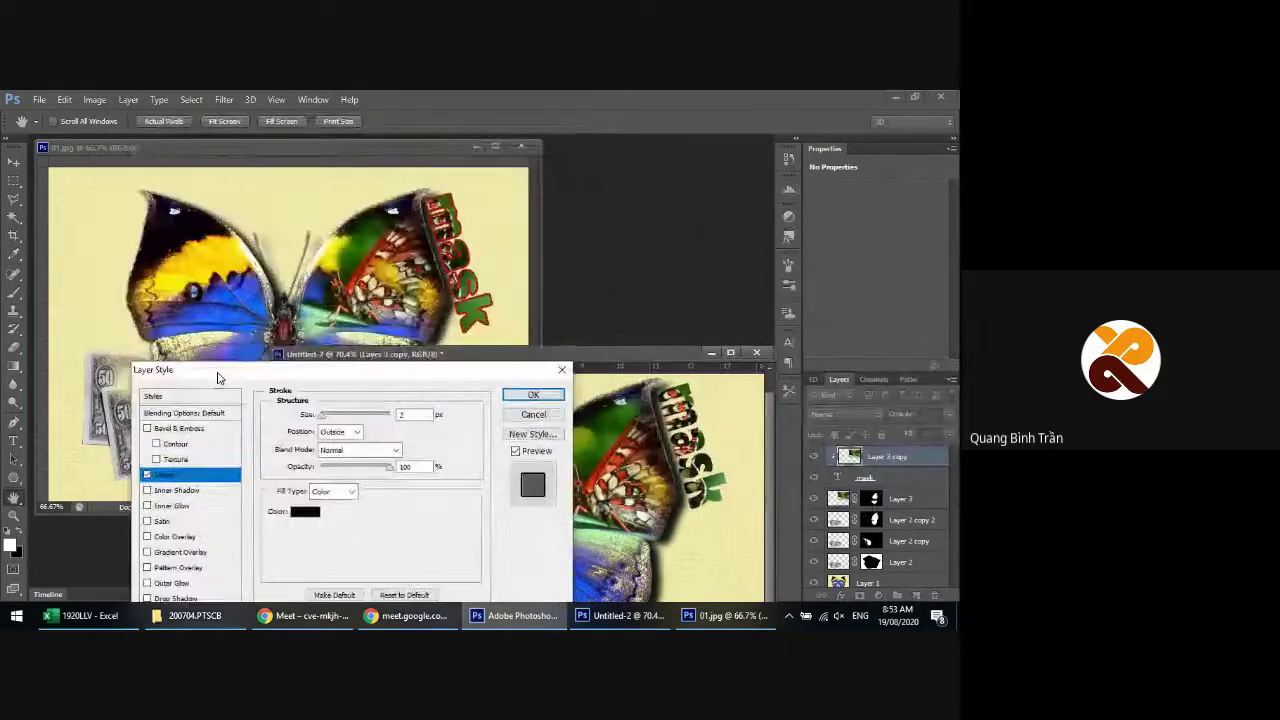
click(305, 512)
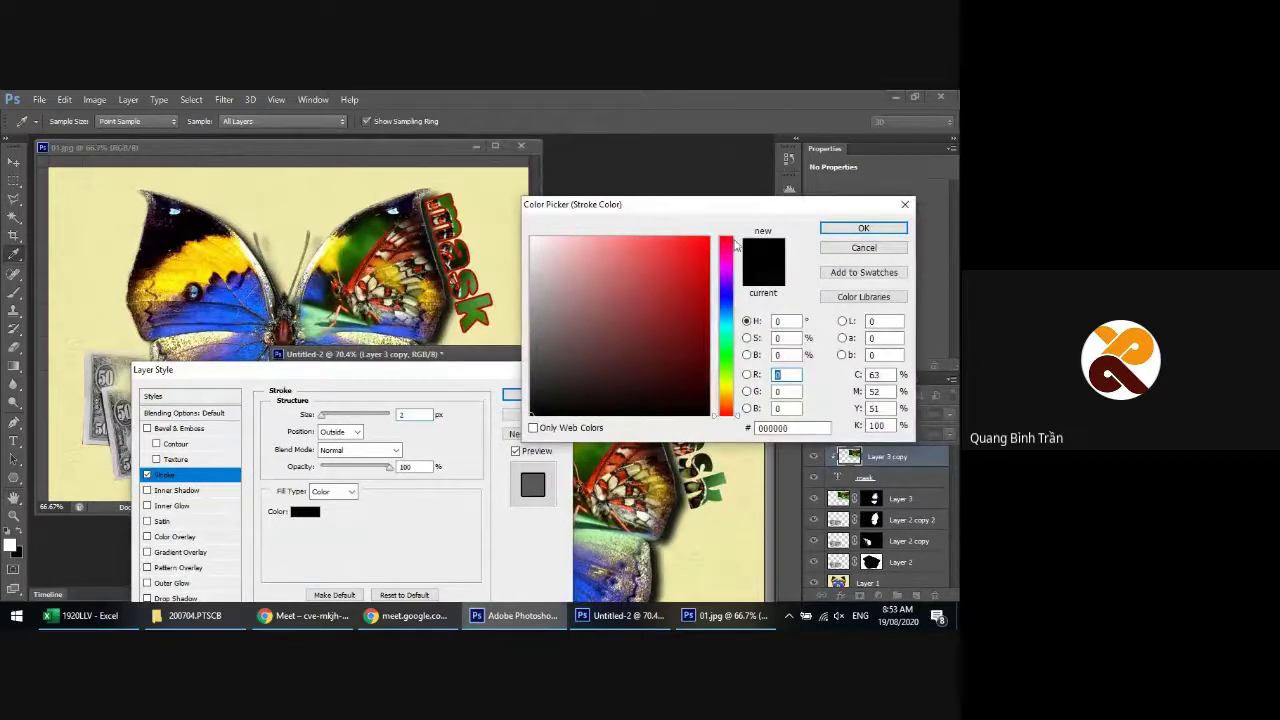
text(255)
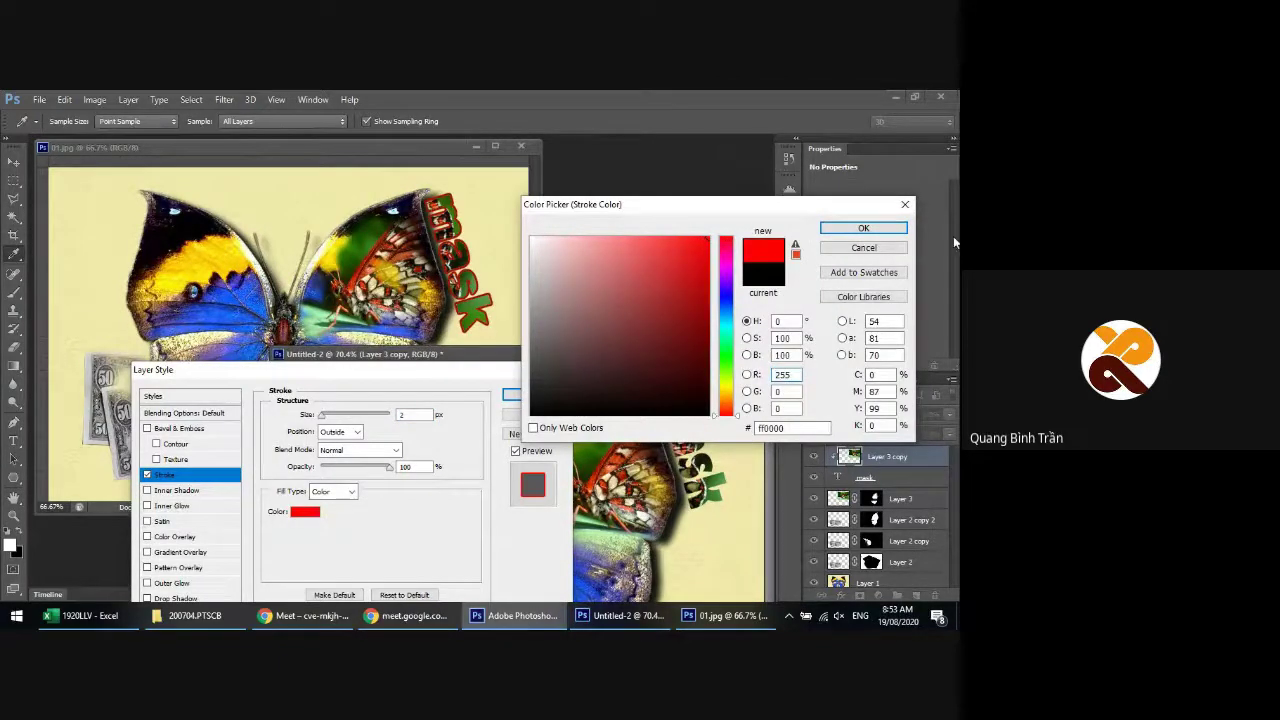
click(880, 229)
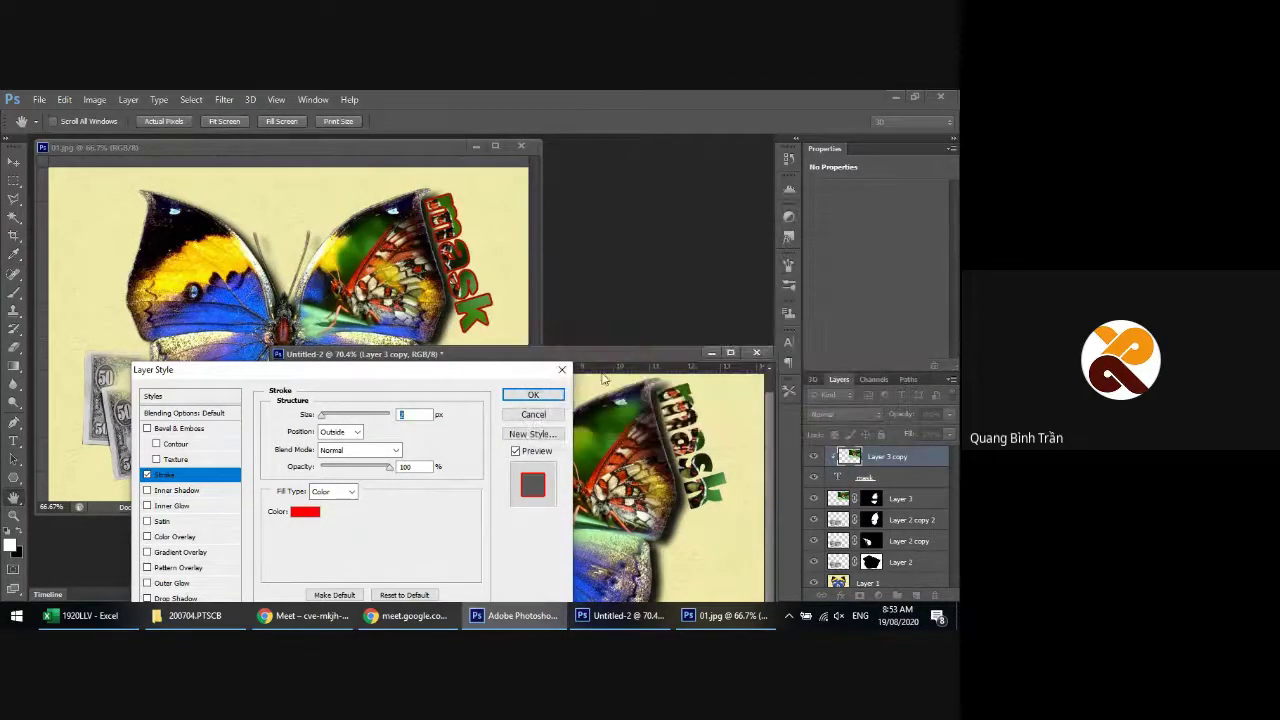
click(535, 394)
click(535, 395)
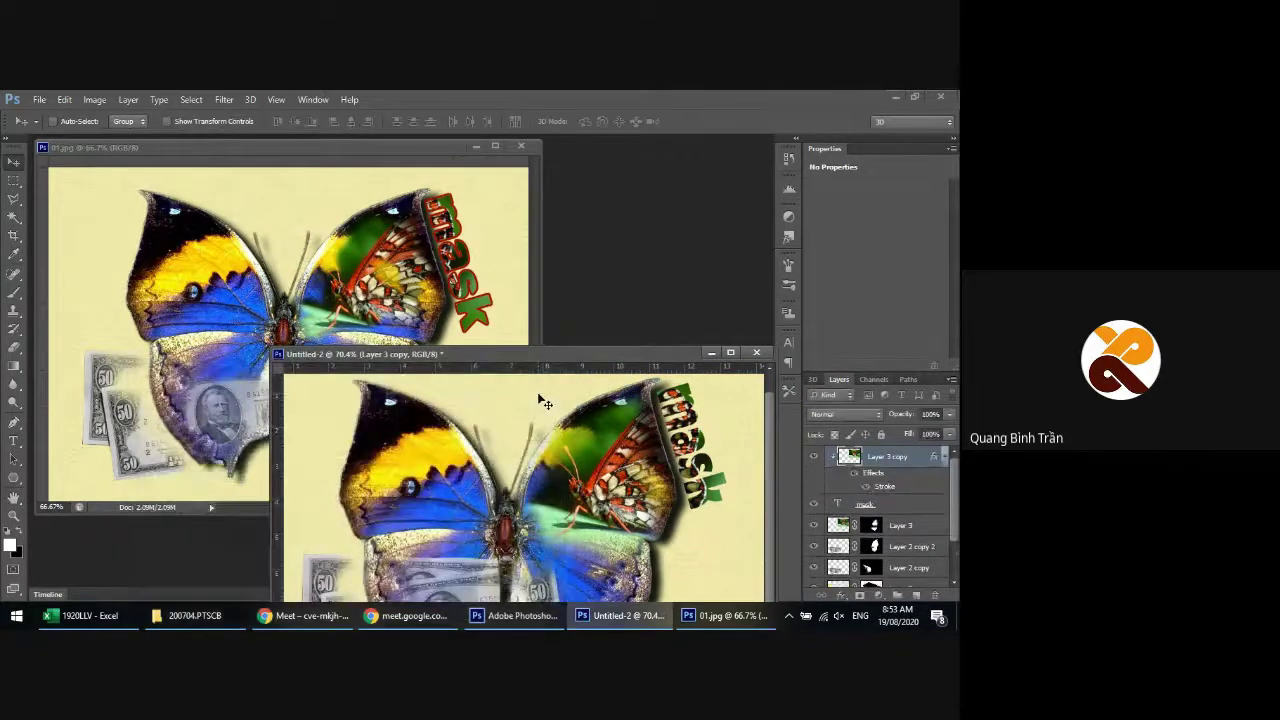
Copy the stroke layer style from Layer 3 copy and paste it onto the 'mask' text layer
right_click(900, 506)
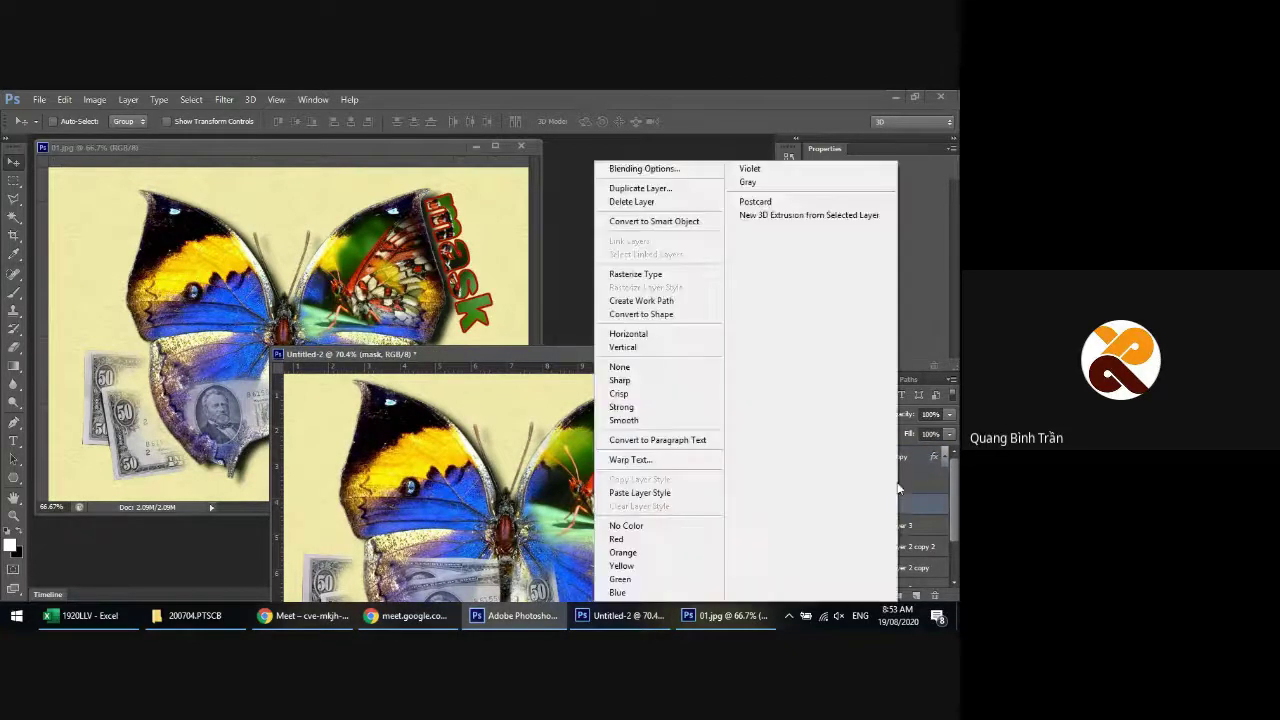
click(925, 470)
right_click(912, 483)
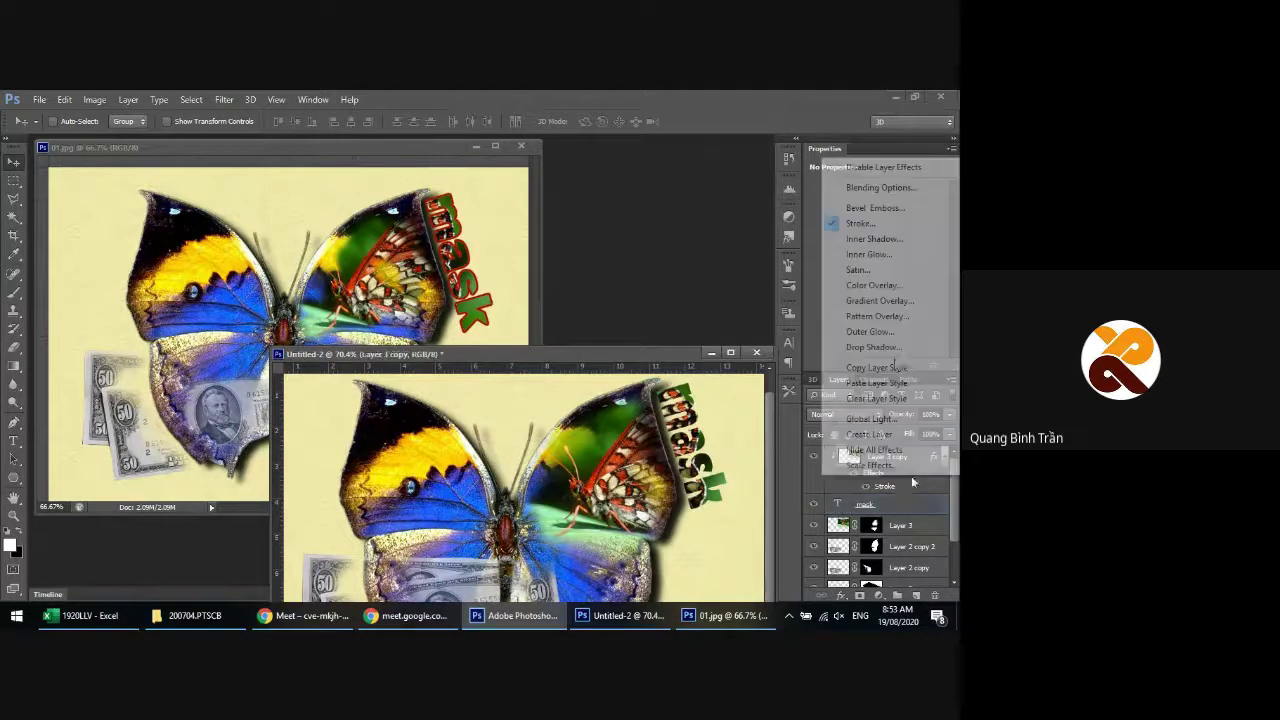
click(903, 473)
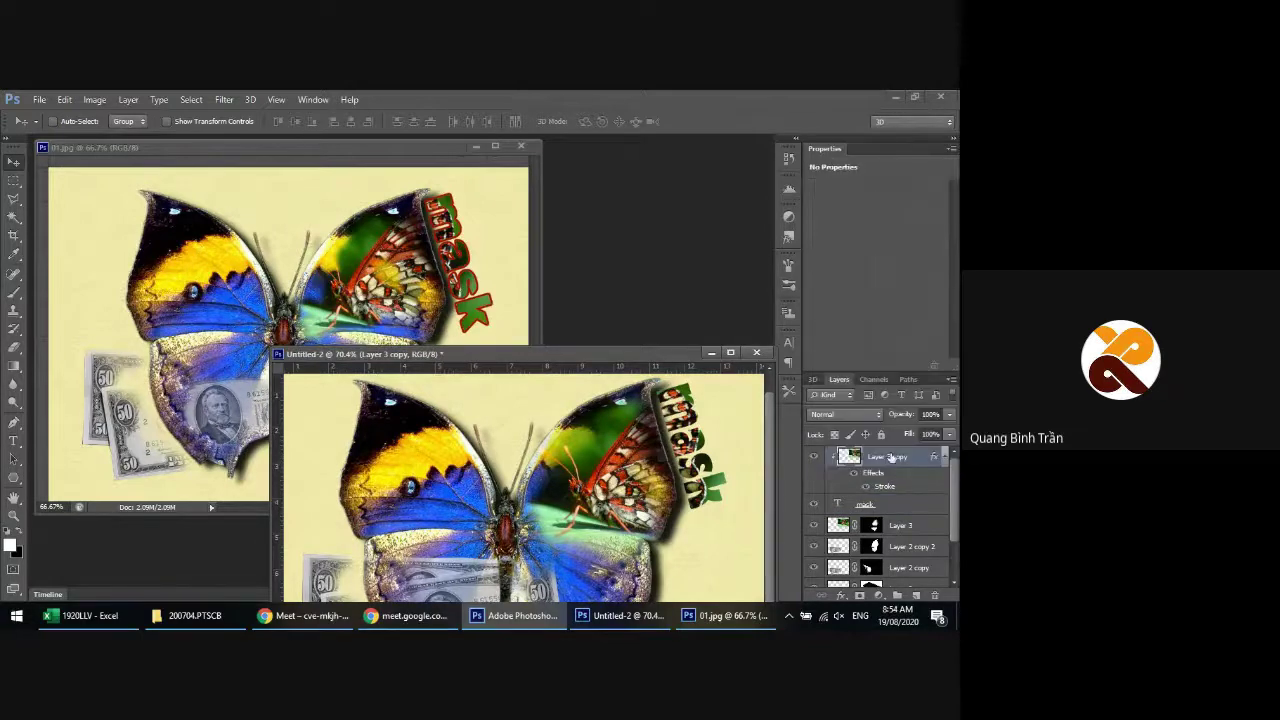
right_click(888, 457)
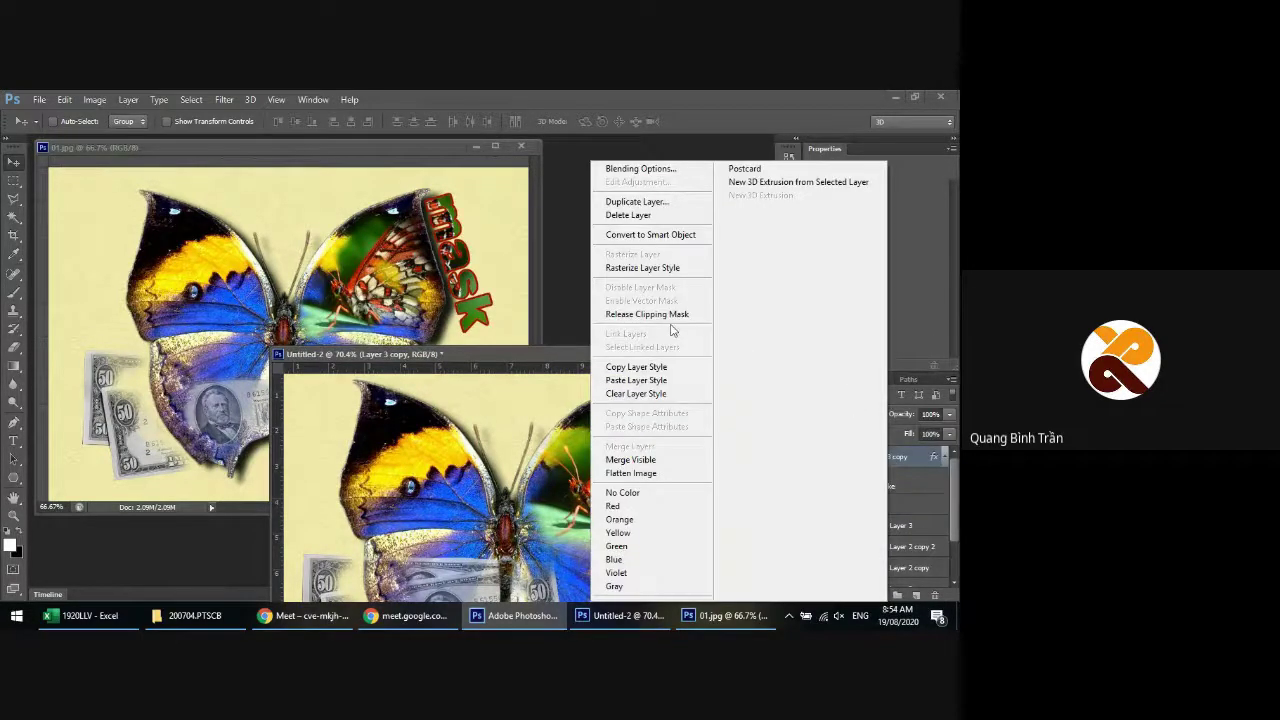
click(640, 367)
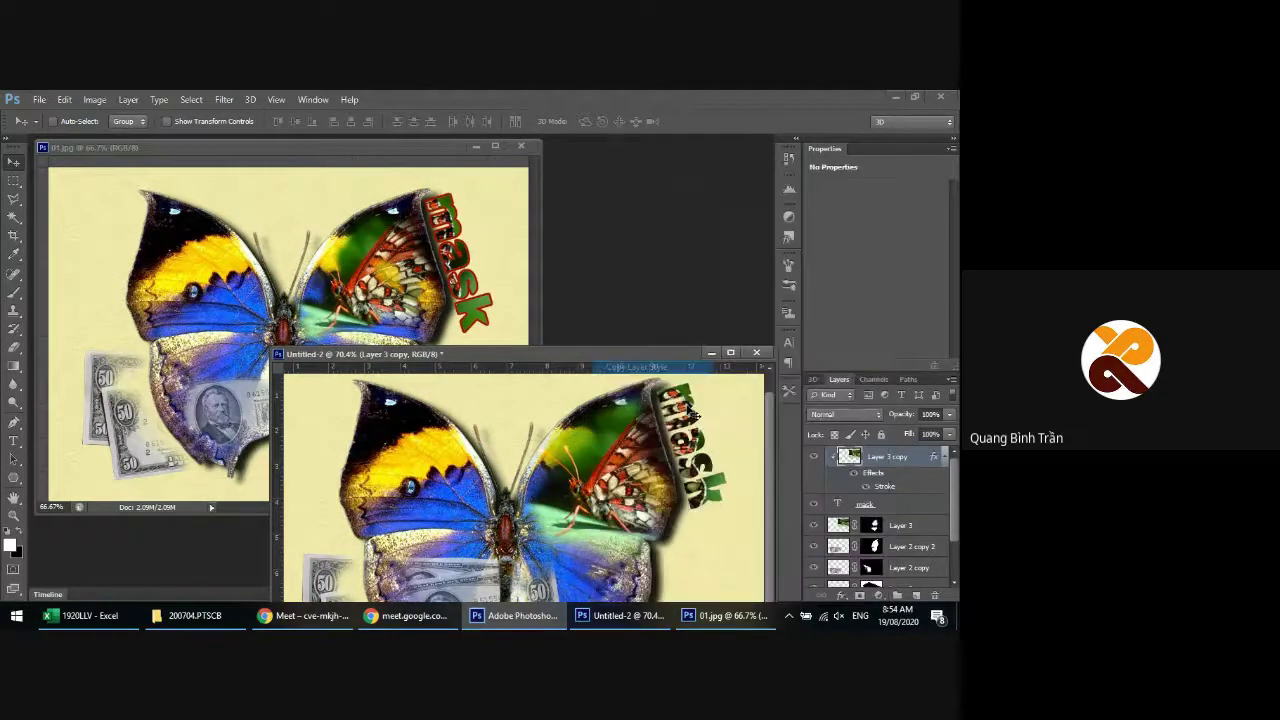
right_click(886, 503)
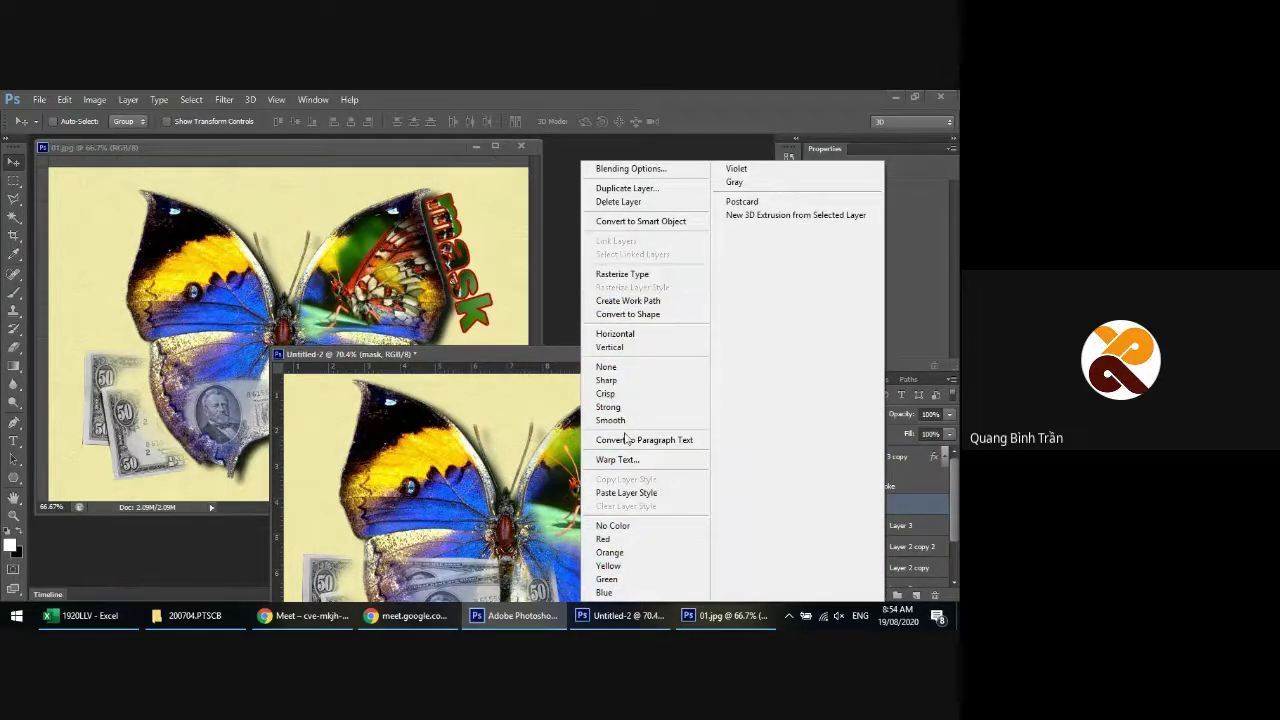
click(630, 493)
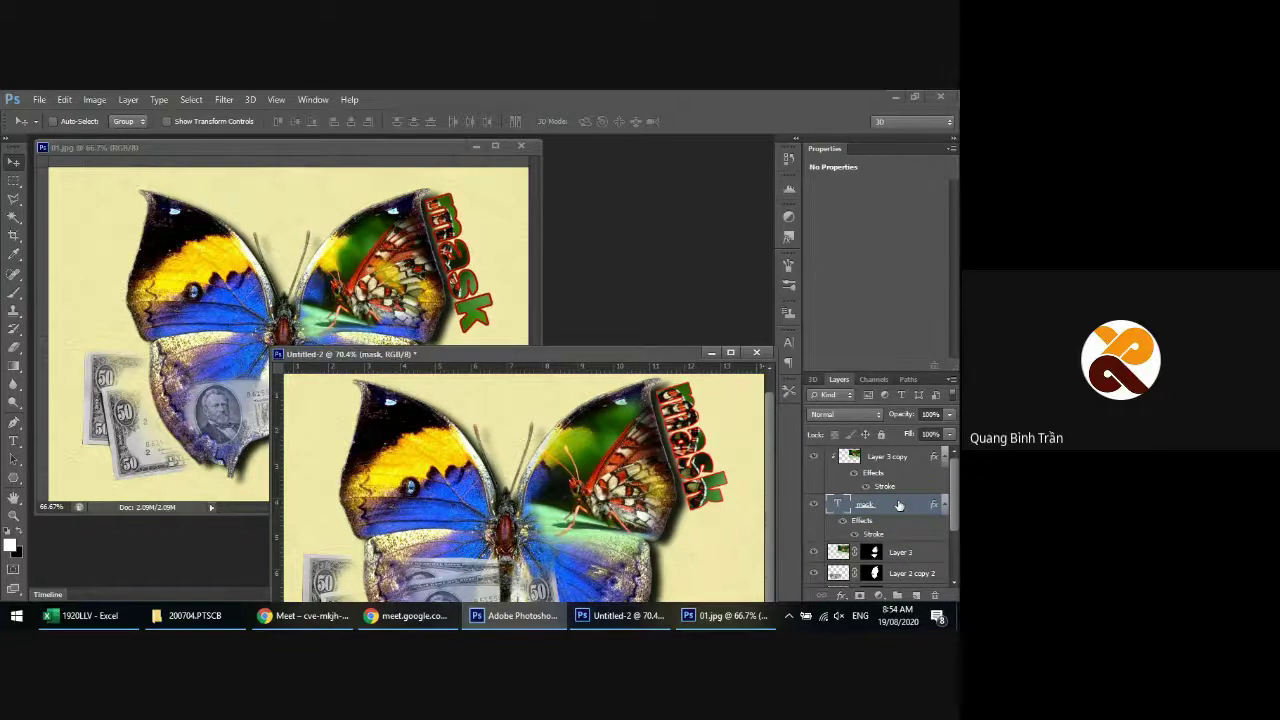
Change the 'mask' text stroke to 3 px in dark red #c90303
right_click(899, 505)
click(623, 167)
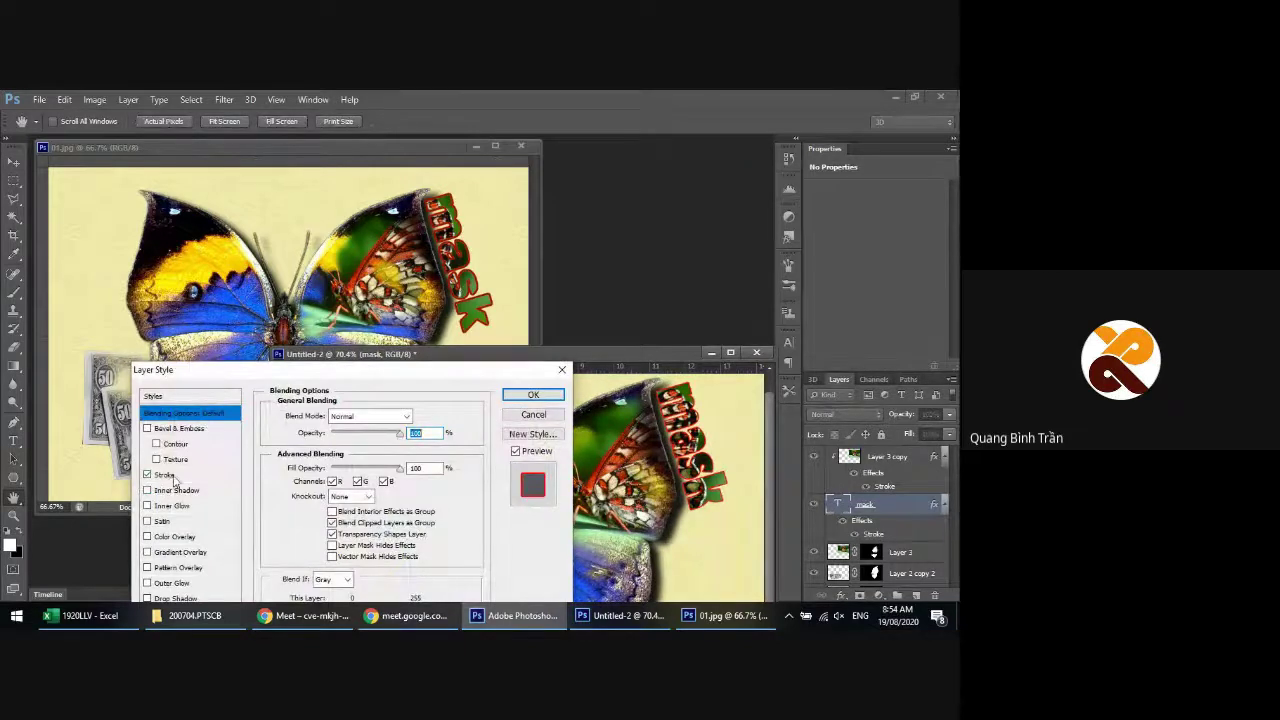
click(170, 476)
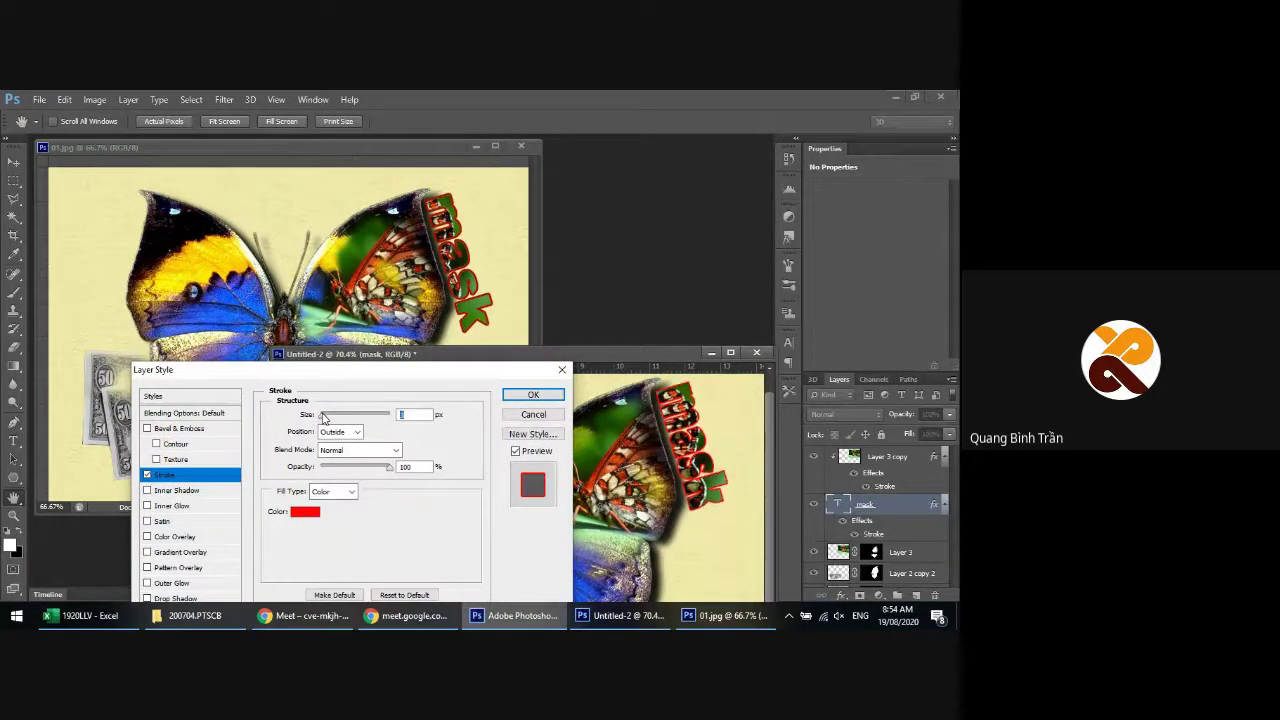
drag(323, 418, 325, 418)
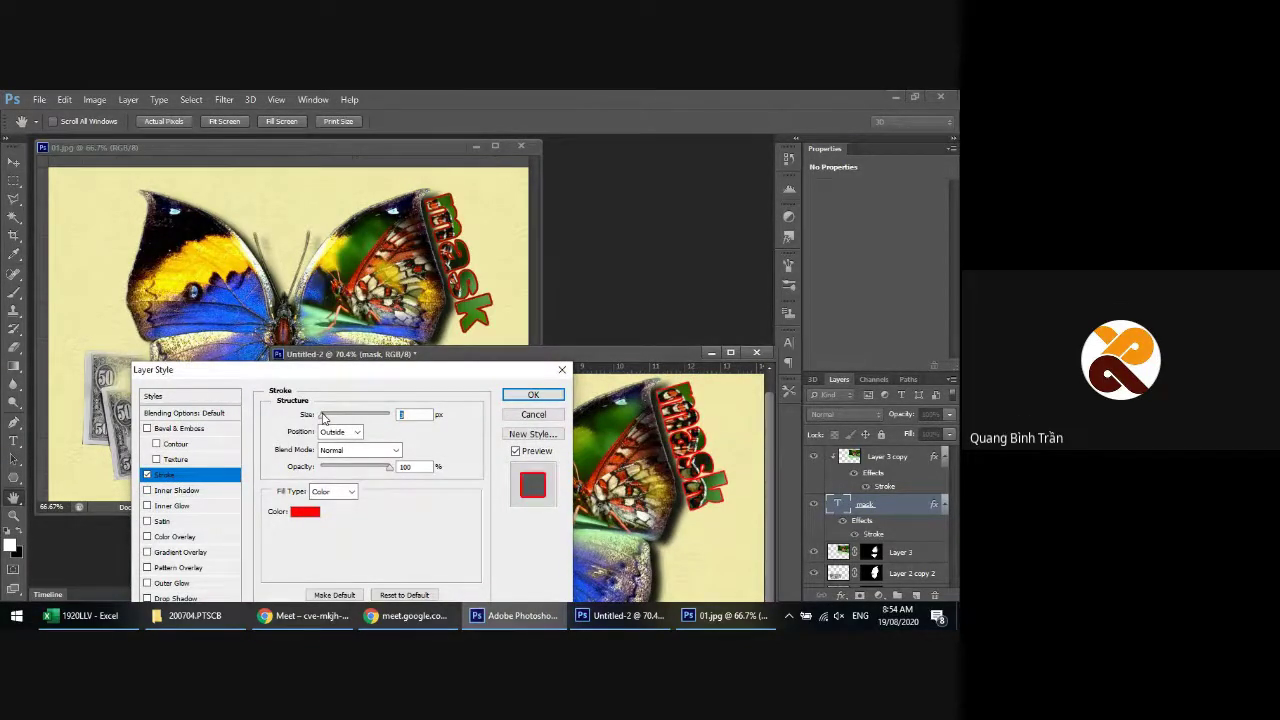
click(305, 512)
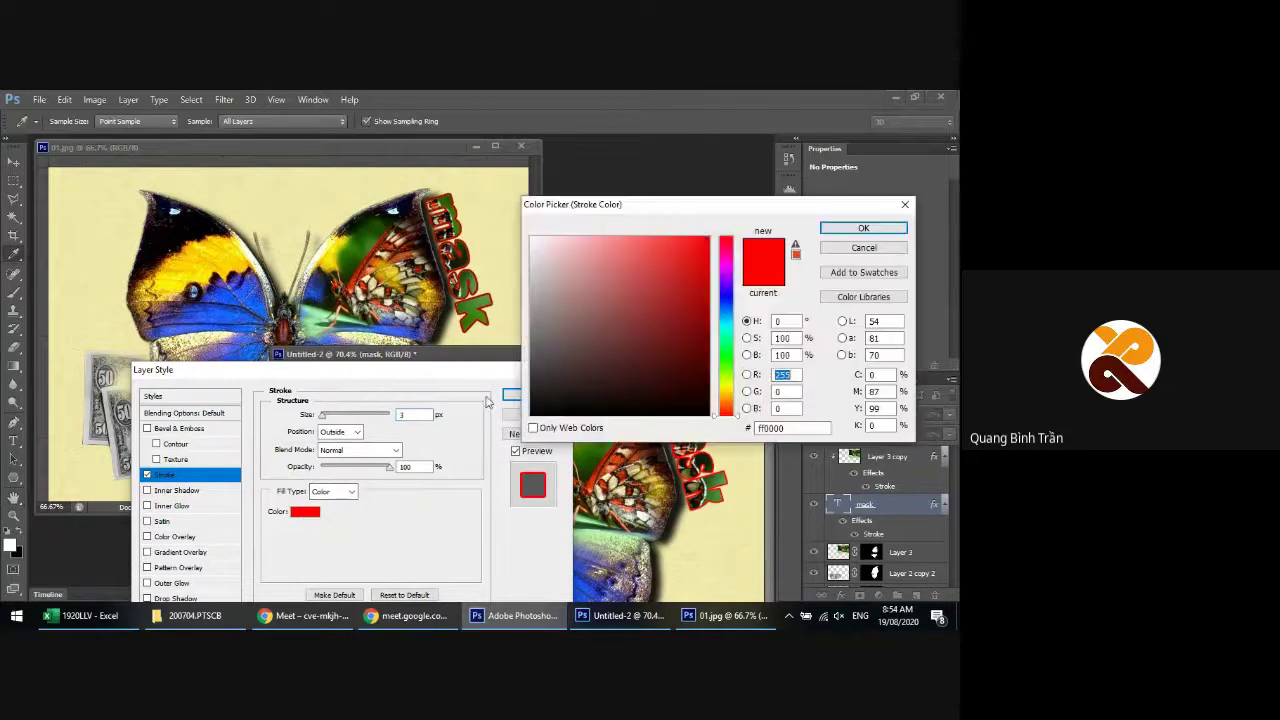
click(707, 274)
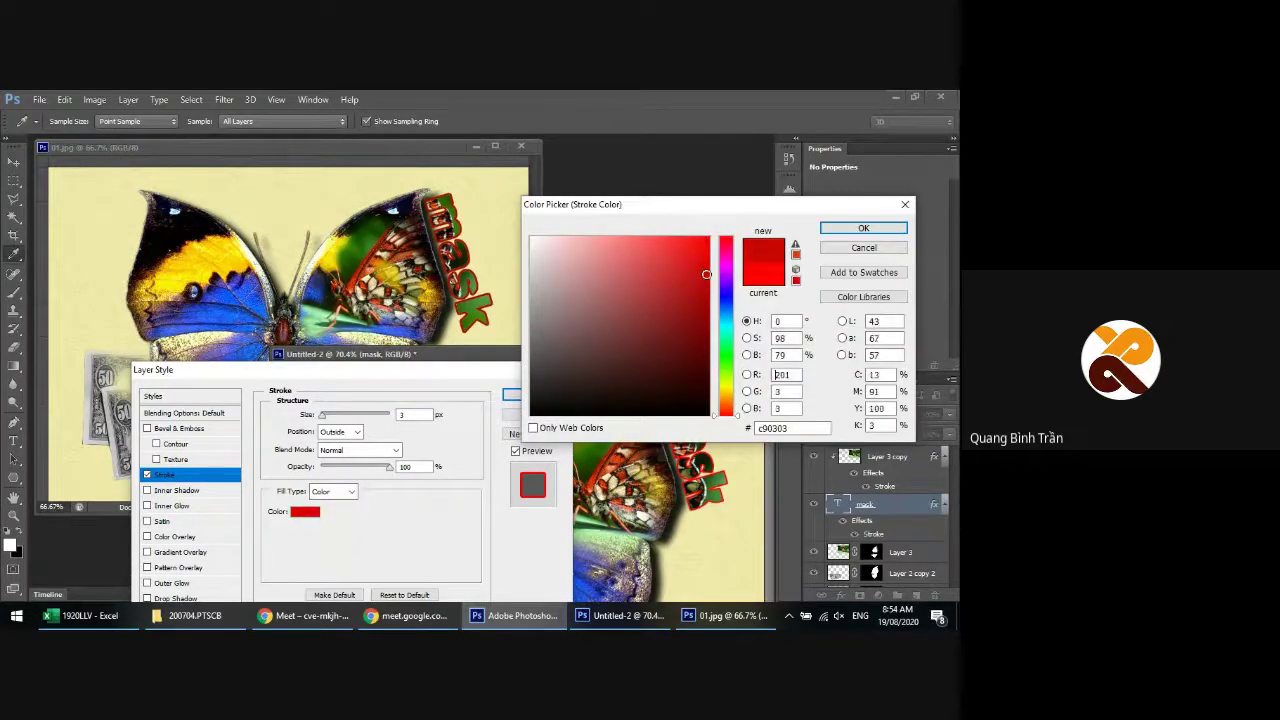
click(857, 229)
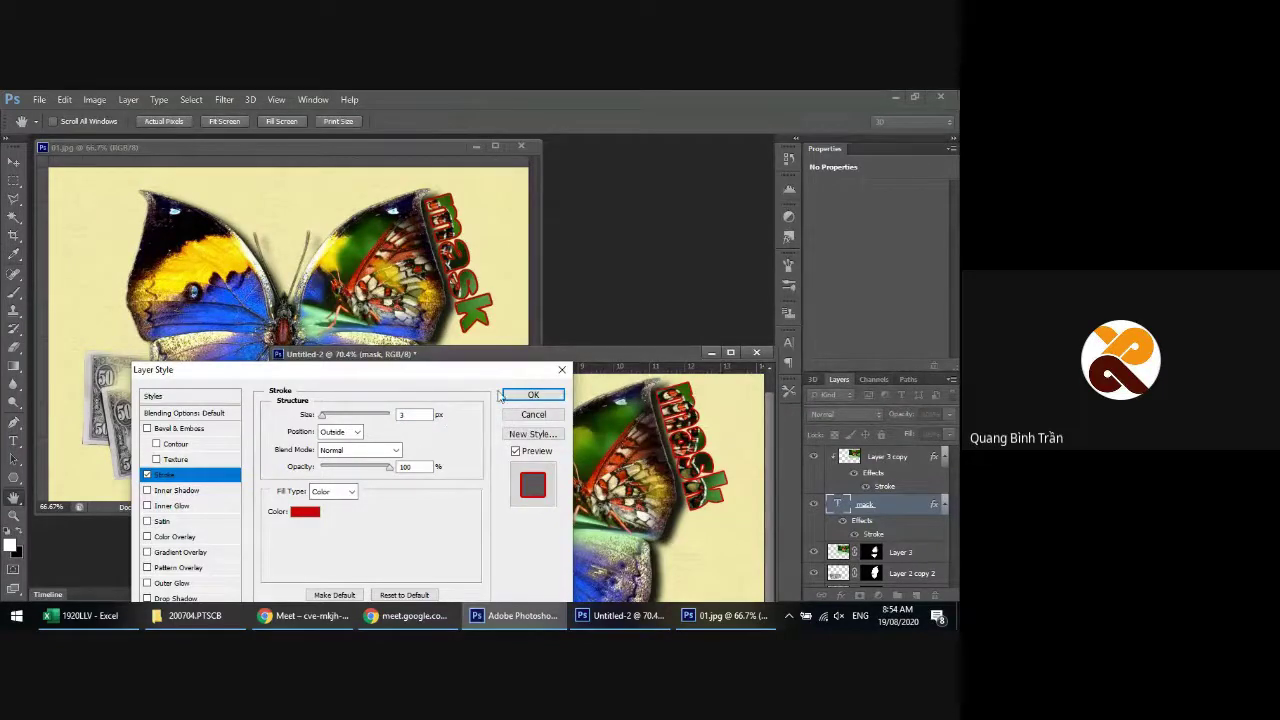
click(505, 396)
Clear all layer styles from Layer 3 copy
click(894, 456)
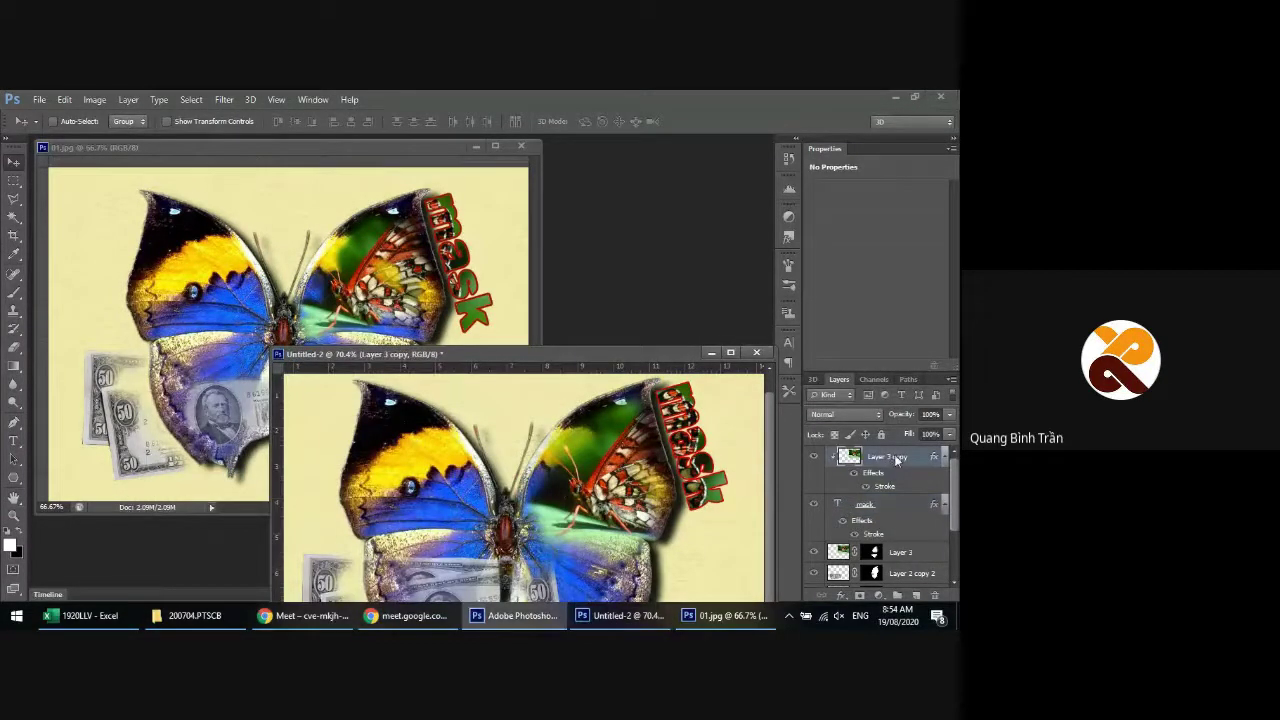
right_click(894, 456)
click(650, 393)
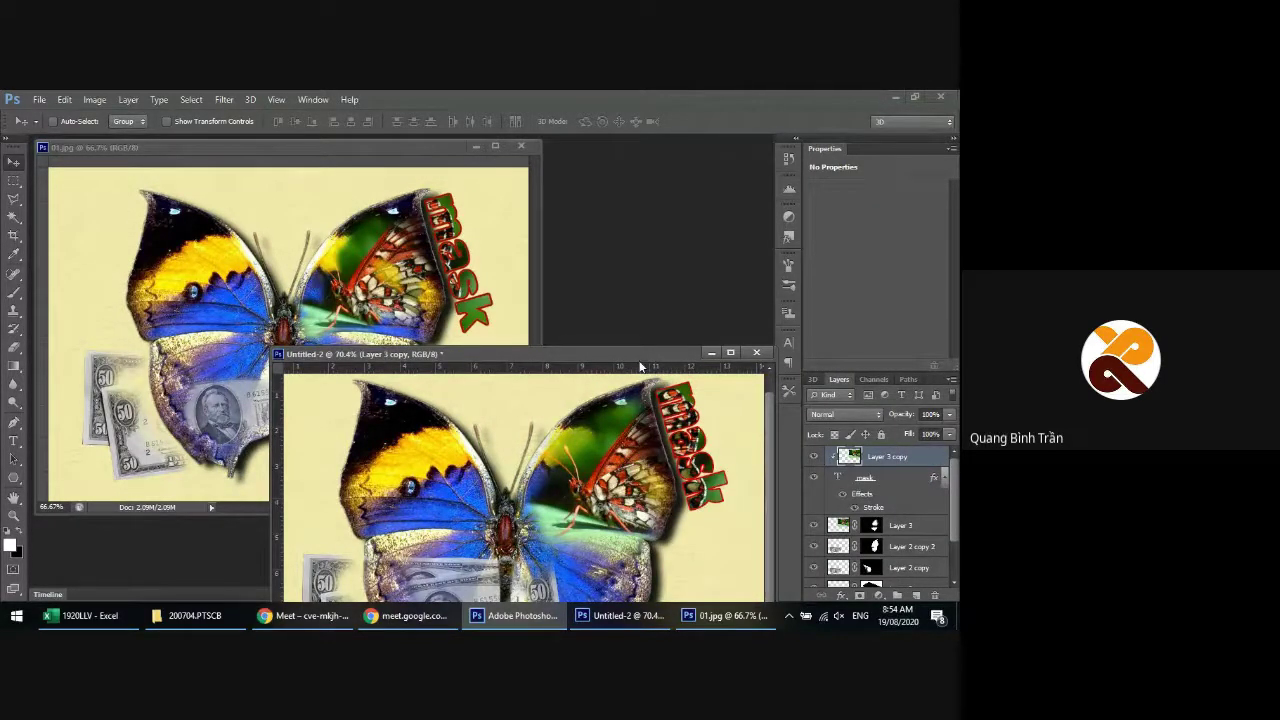
Place the Untitled-2 collage beside 01.jpg for comparison, then switch to the Meet window
drag(640, 354, 880, 135)
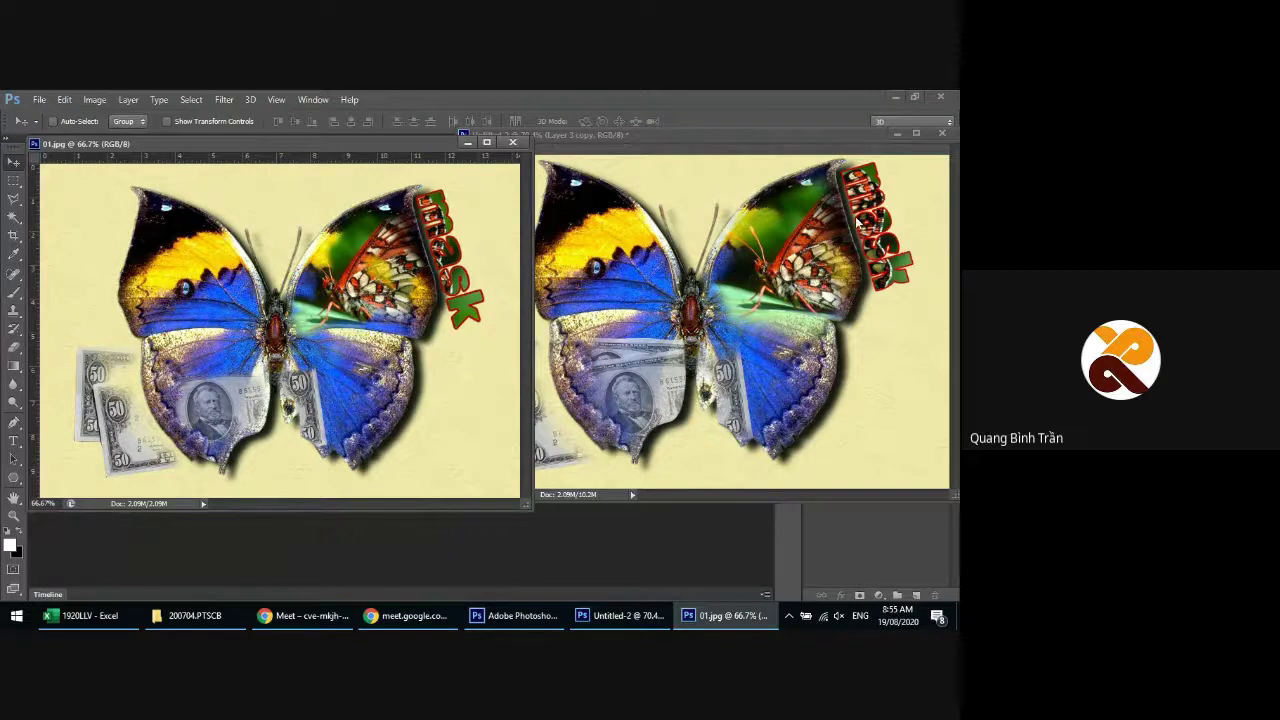
click(407, 615)
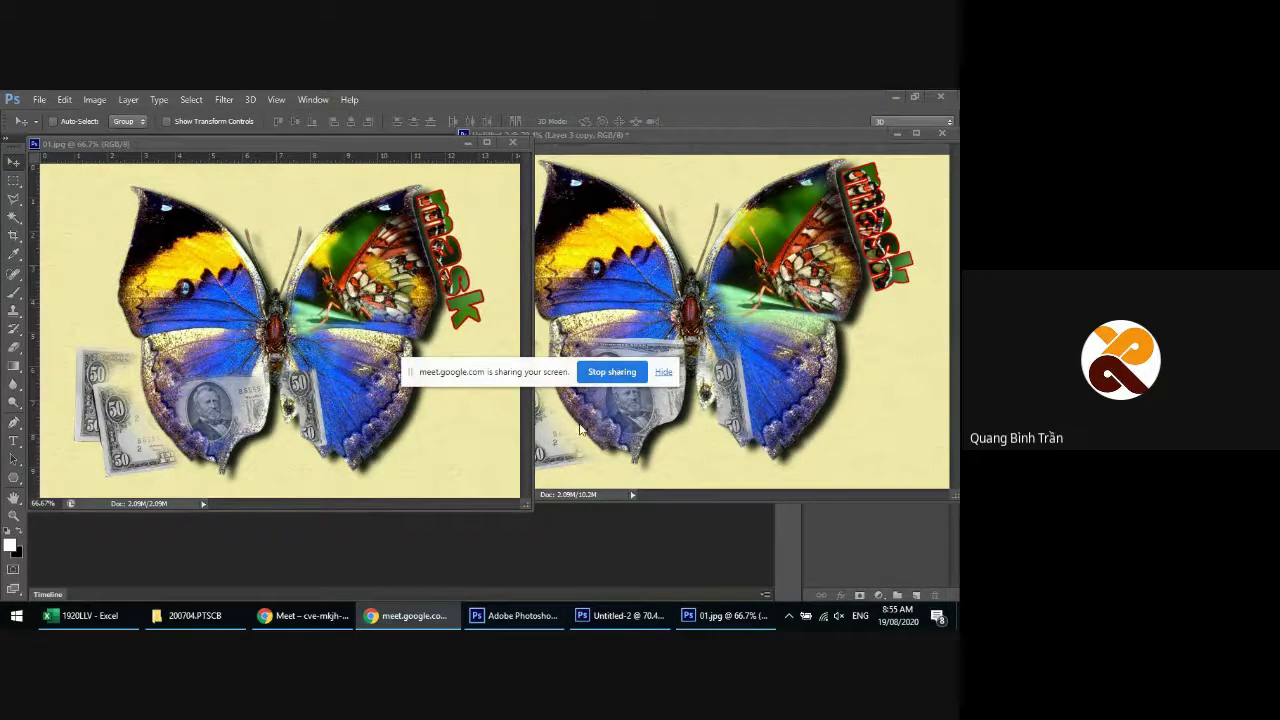
click(611, 372)
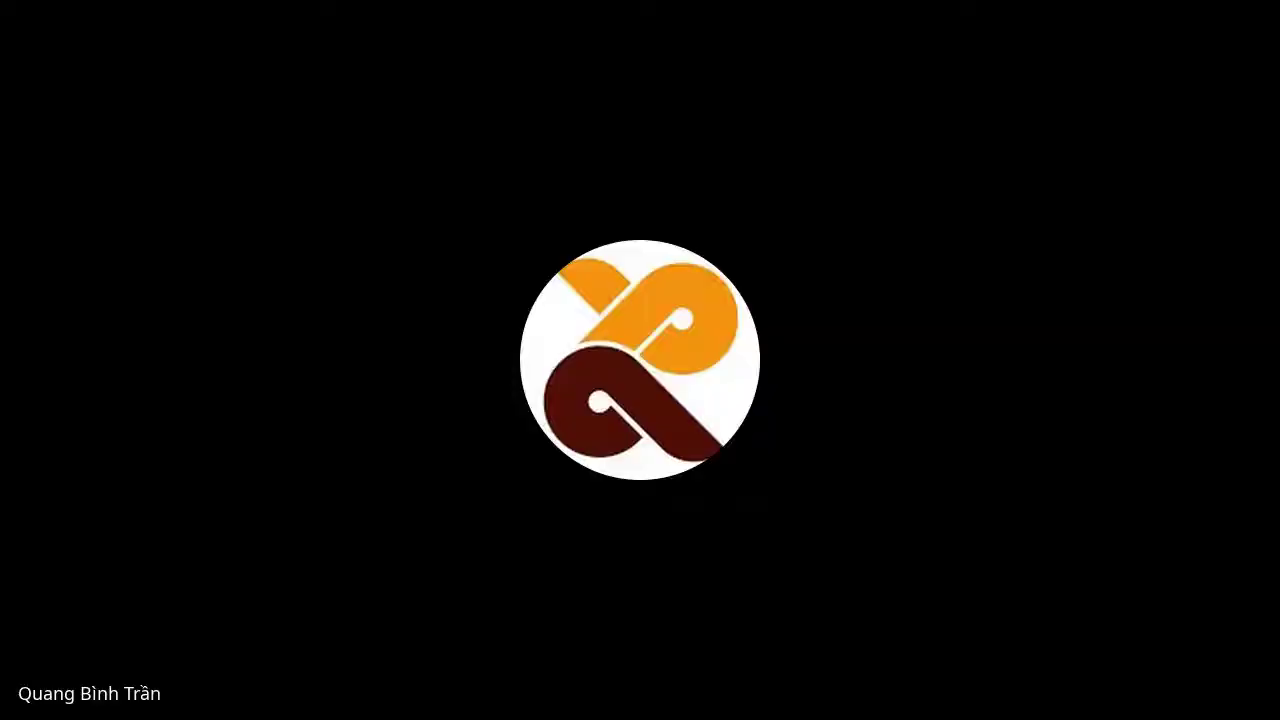